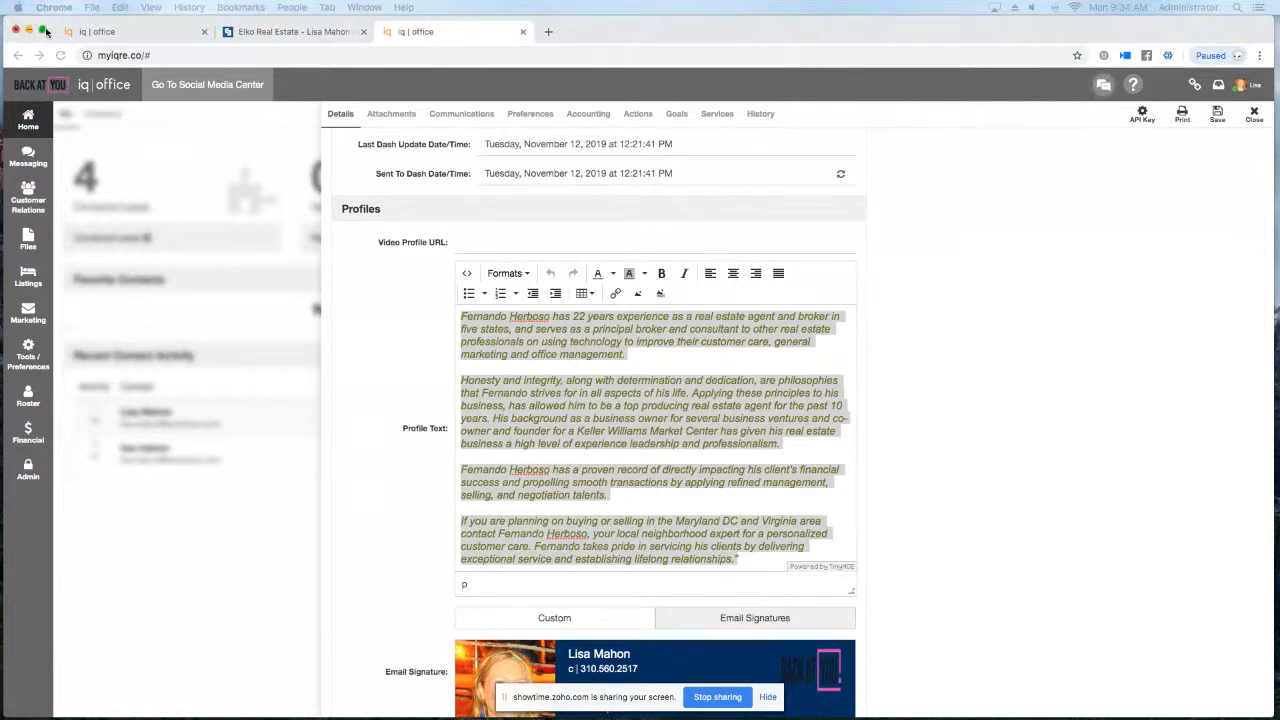
From the iq | office dashboard's account panel, open the agent's website in a new tab.
click(110, 31)
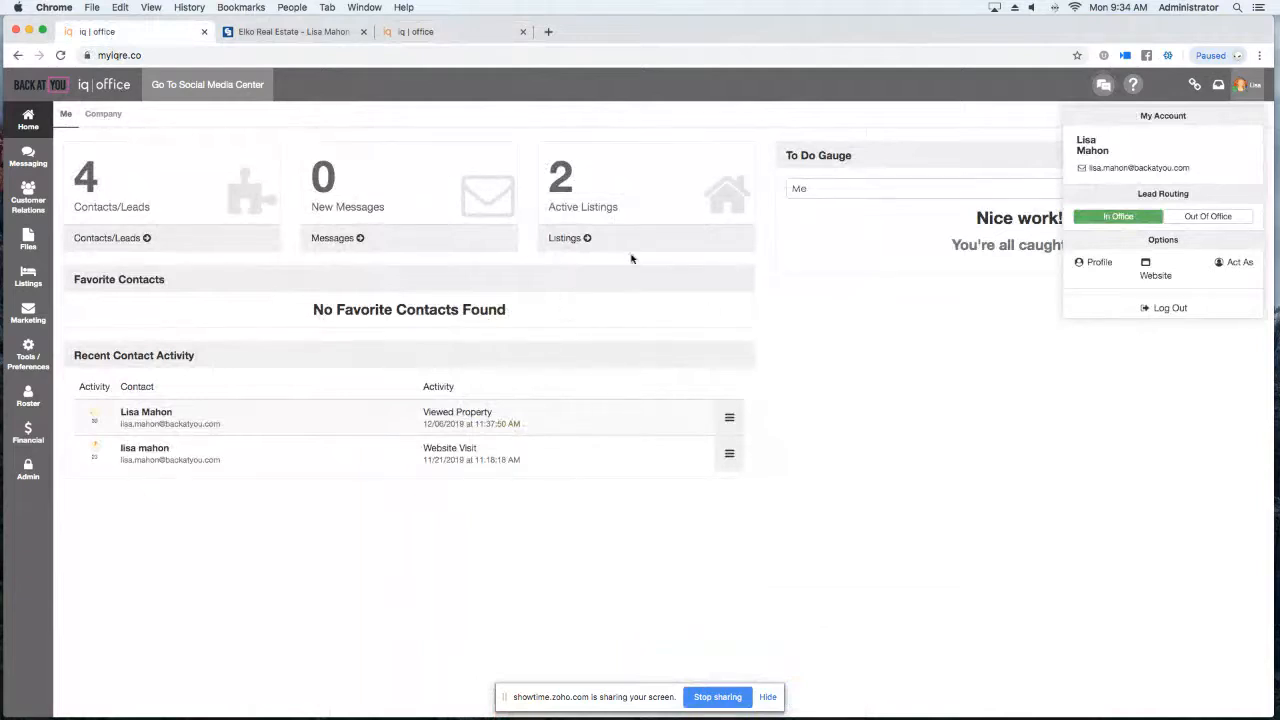
click(1240, 87)
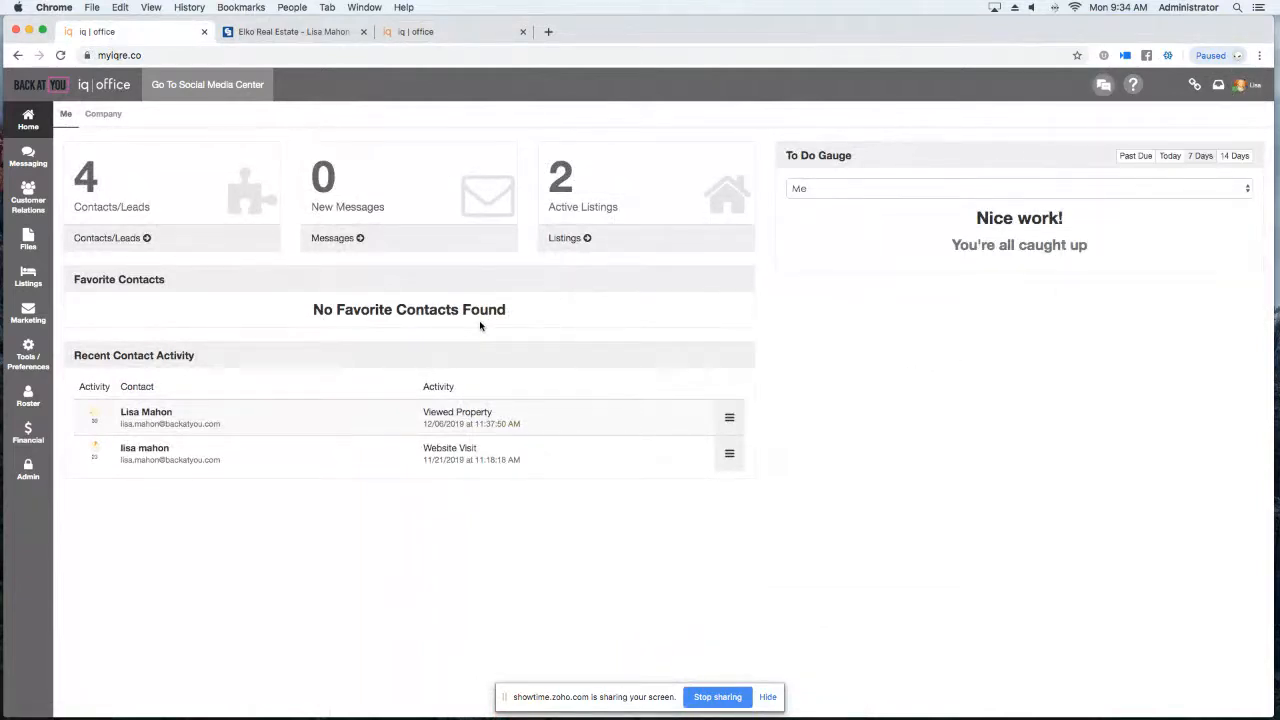
click(1239, 88)
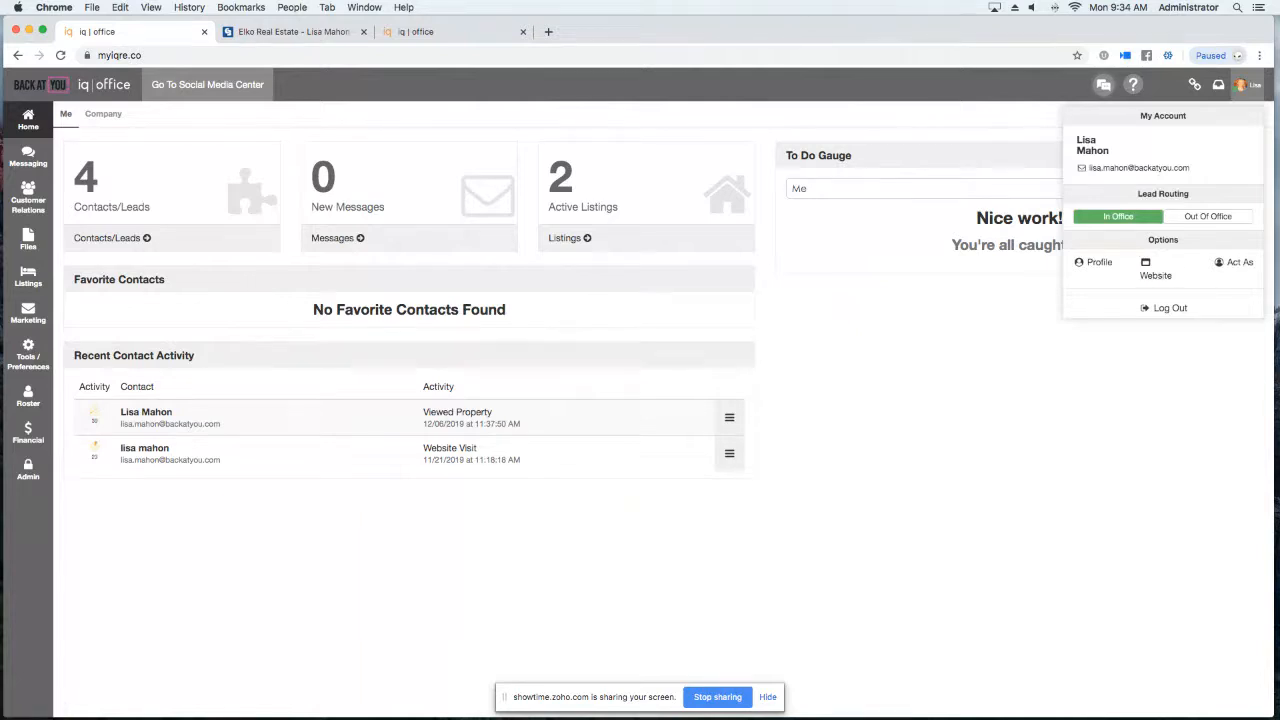
click(1146, 275)
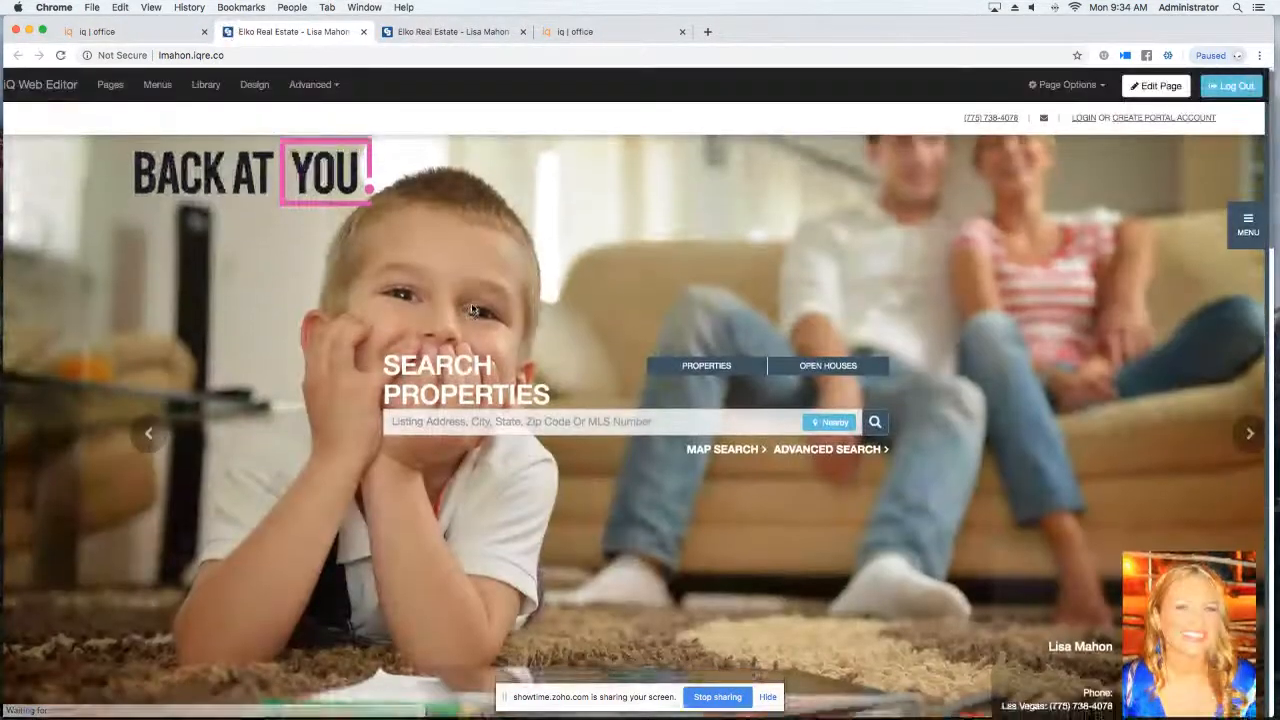
Sign in to the web editor from the footer's iq | web login using the saved credentials.
scroll(471, 303, down, 1)
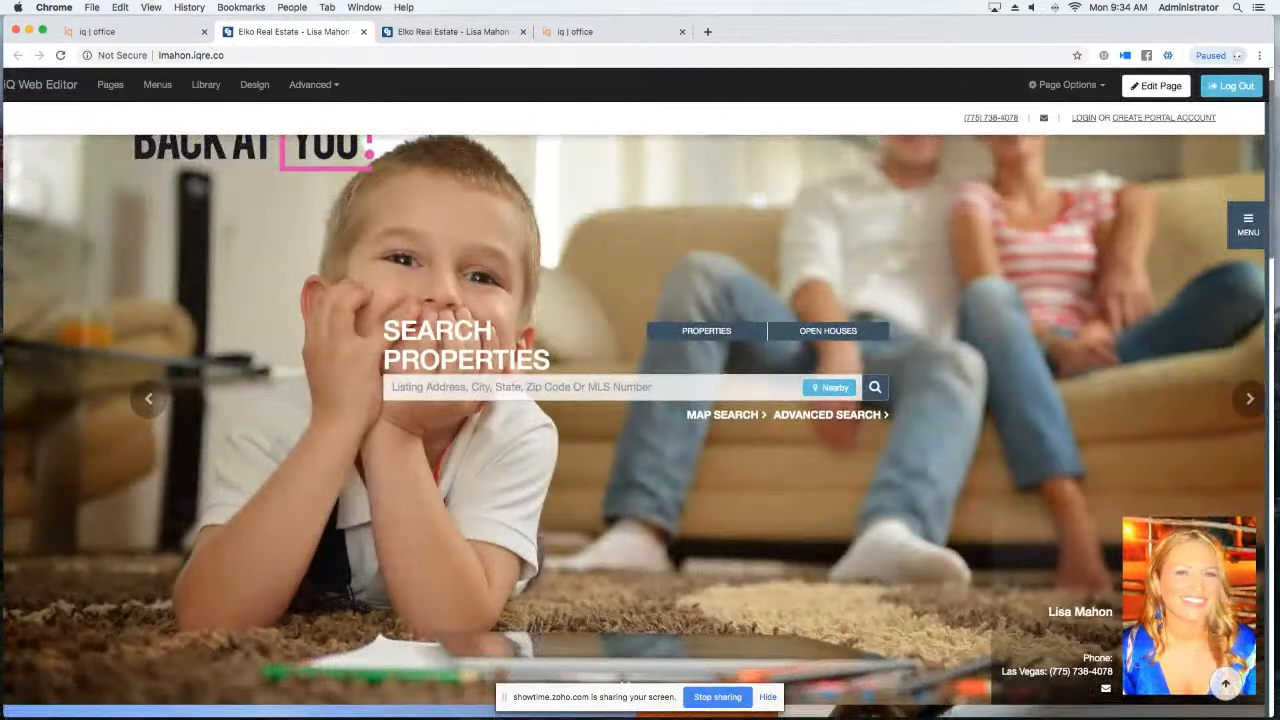
scroll(393, 352, down, 3)
scroll(392, 352, down, 15)
scroll(391, 347, down, 2)
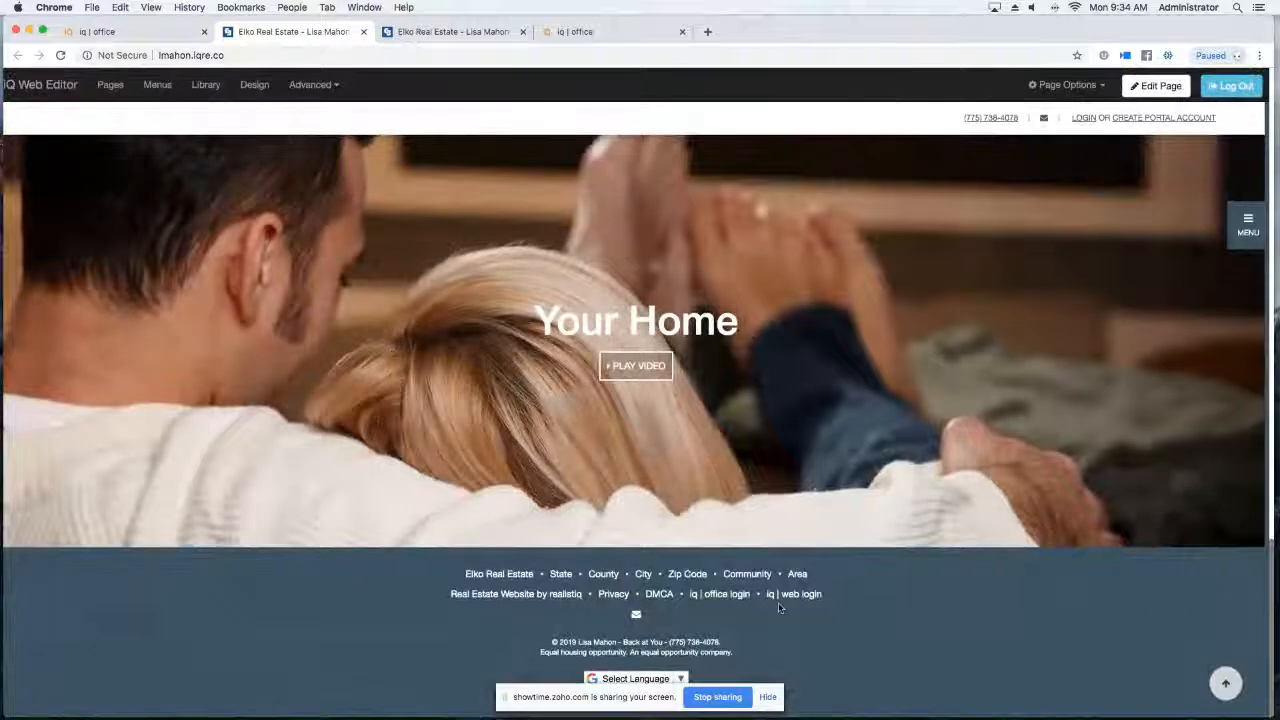
click(788, 597)
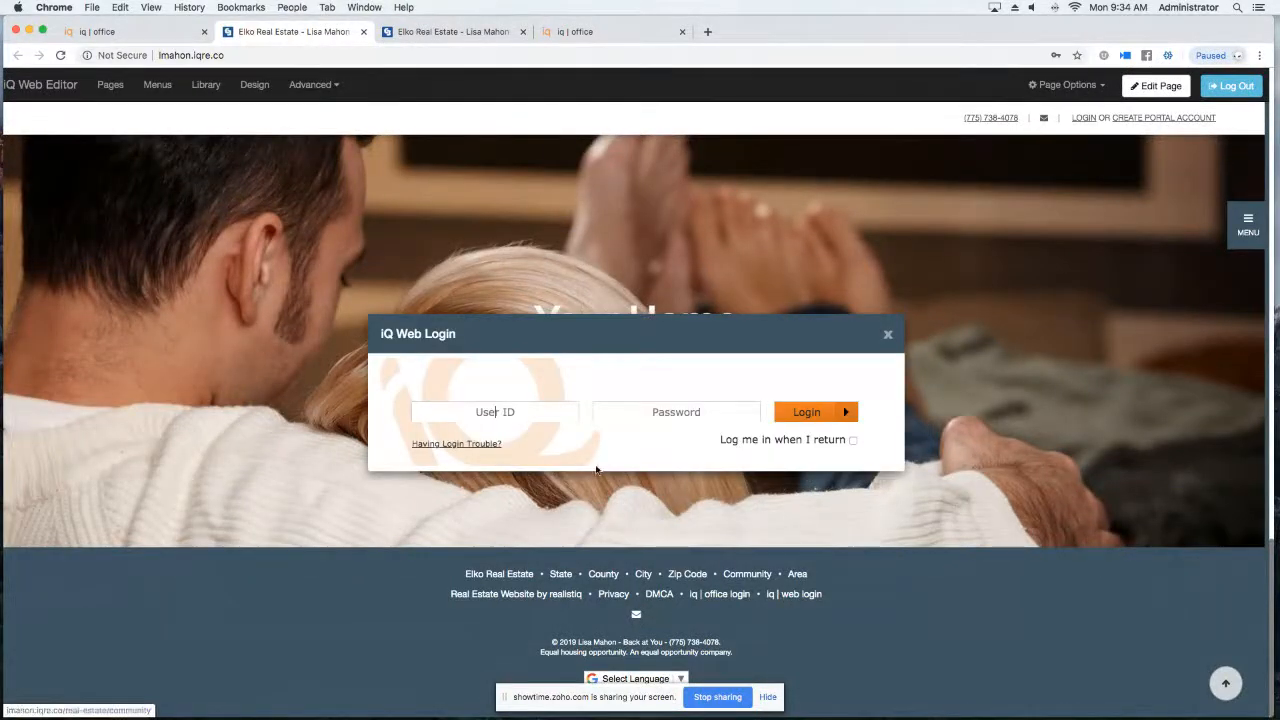
click(530, 416)
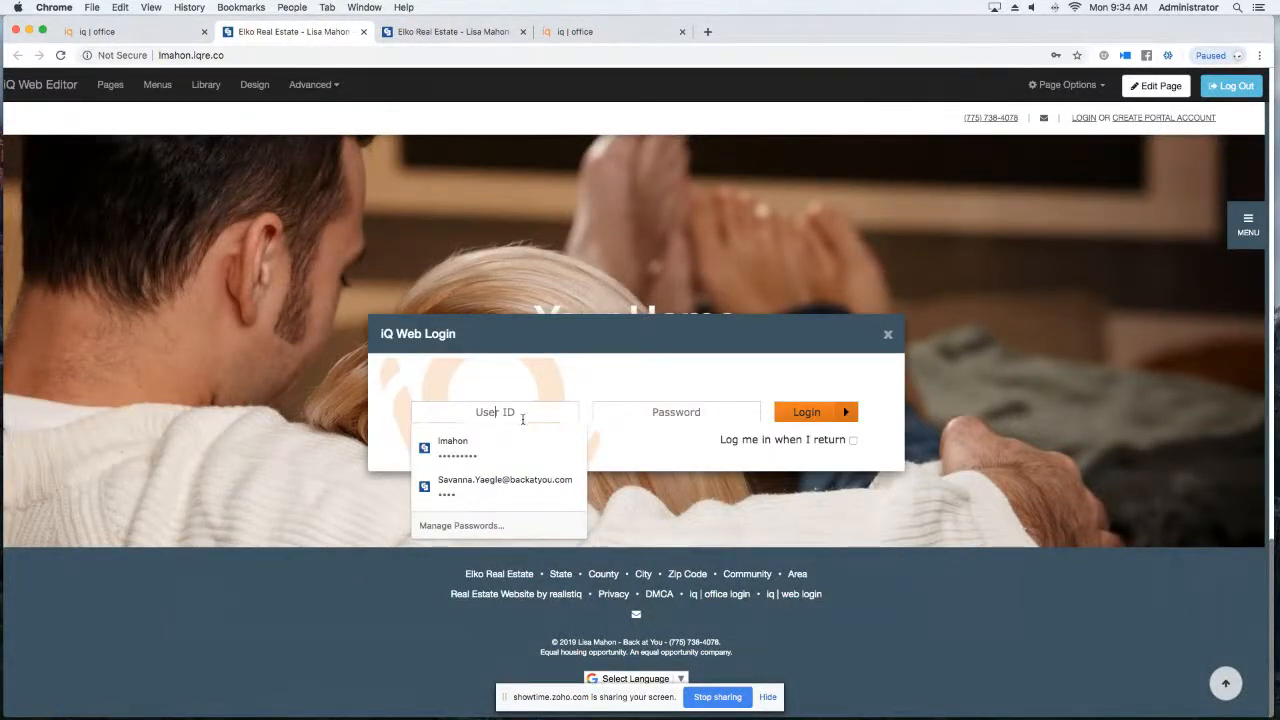
click(480, 444)
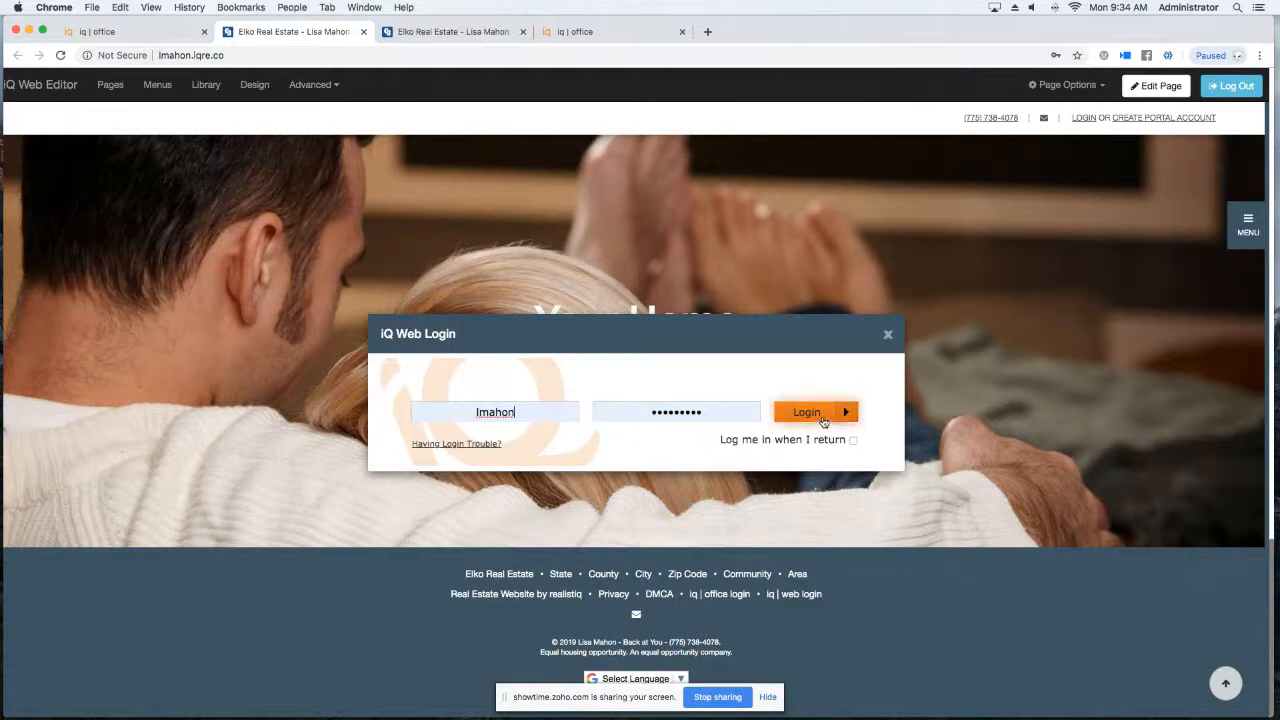
click(803, 413)
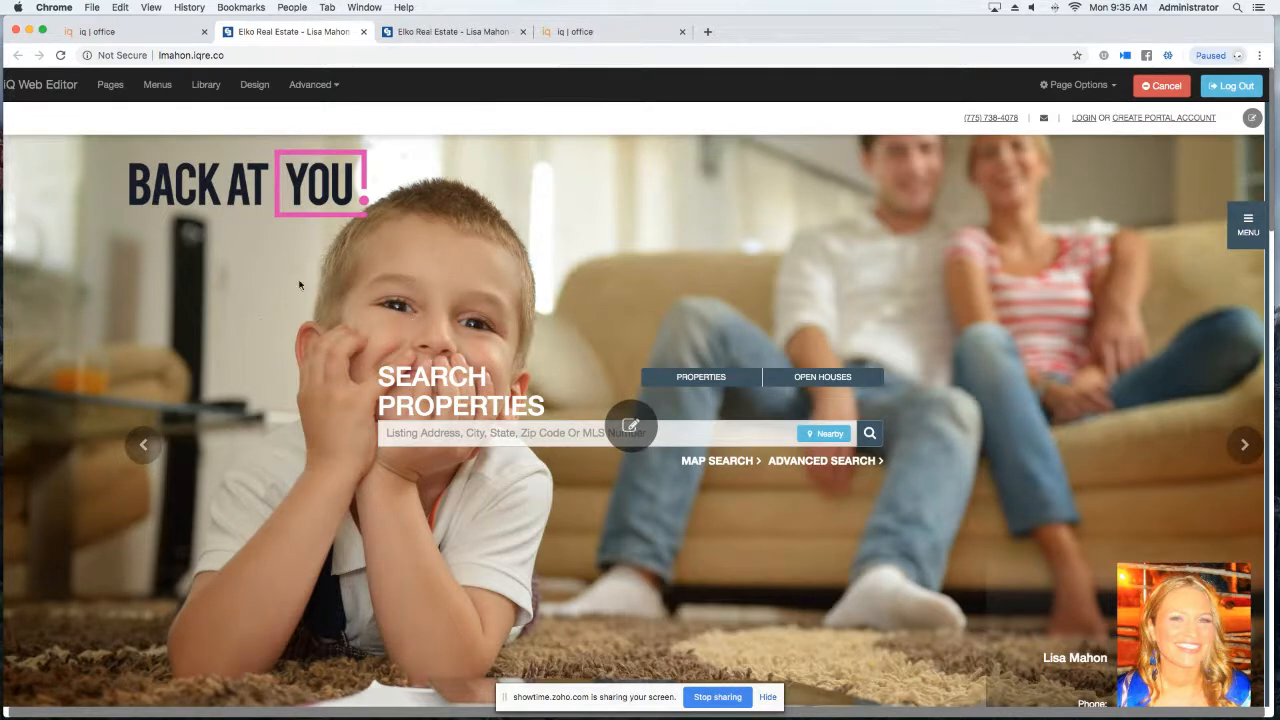
Browse the site templates, previewing Design 22 and Design 20, and apply Design 20.
click(255, 85)
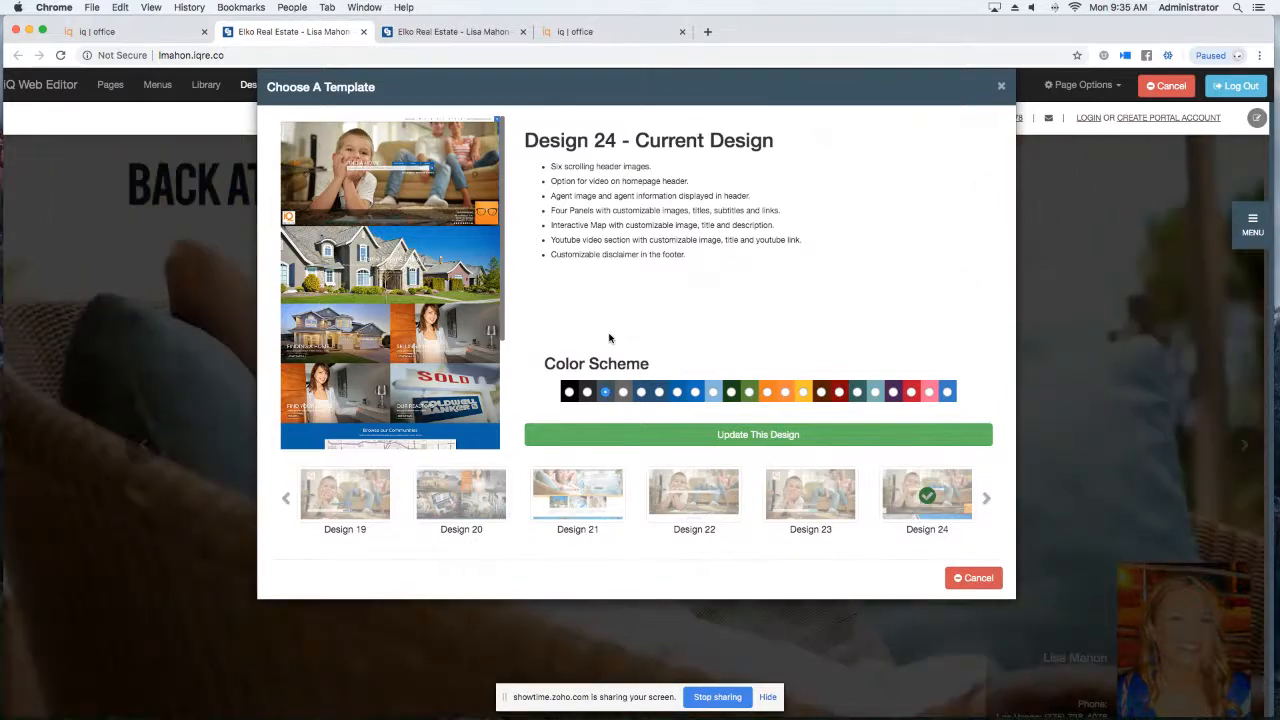
click(992, 505)
click(286, 498)
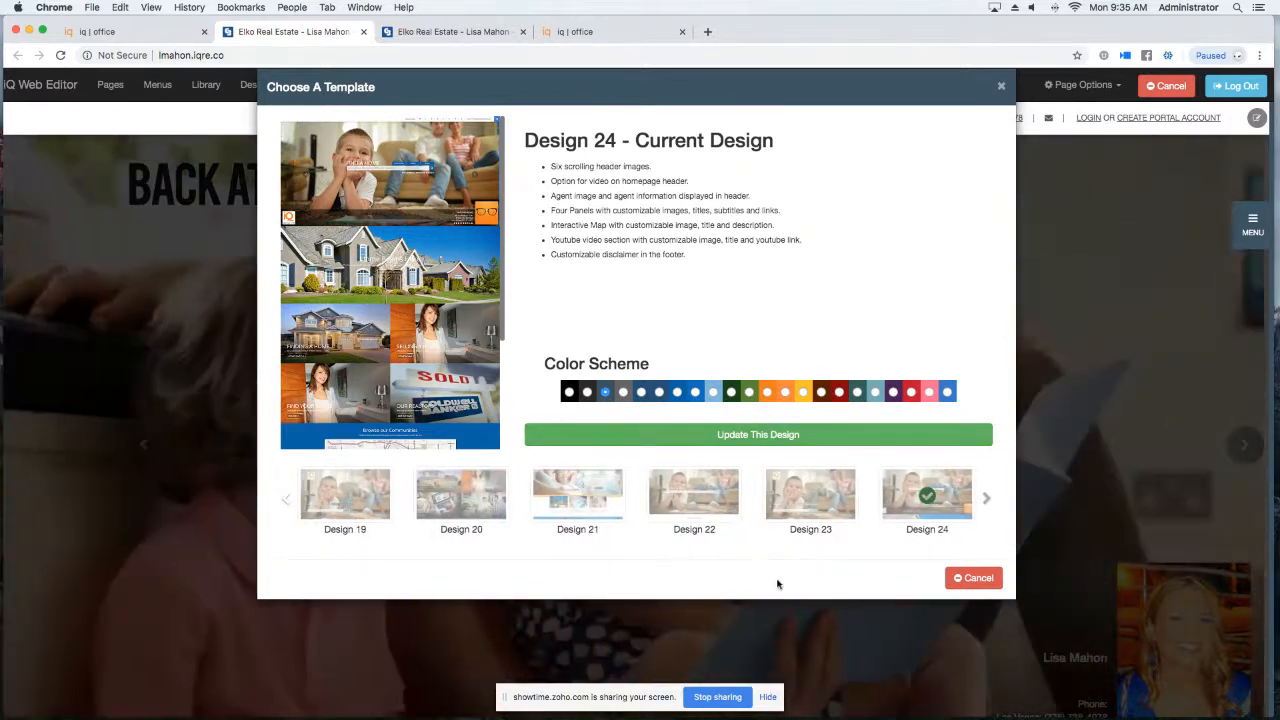
click(703, 511)
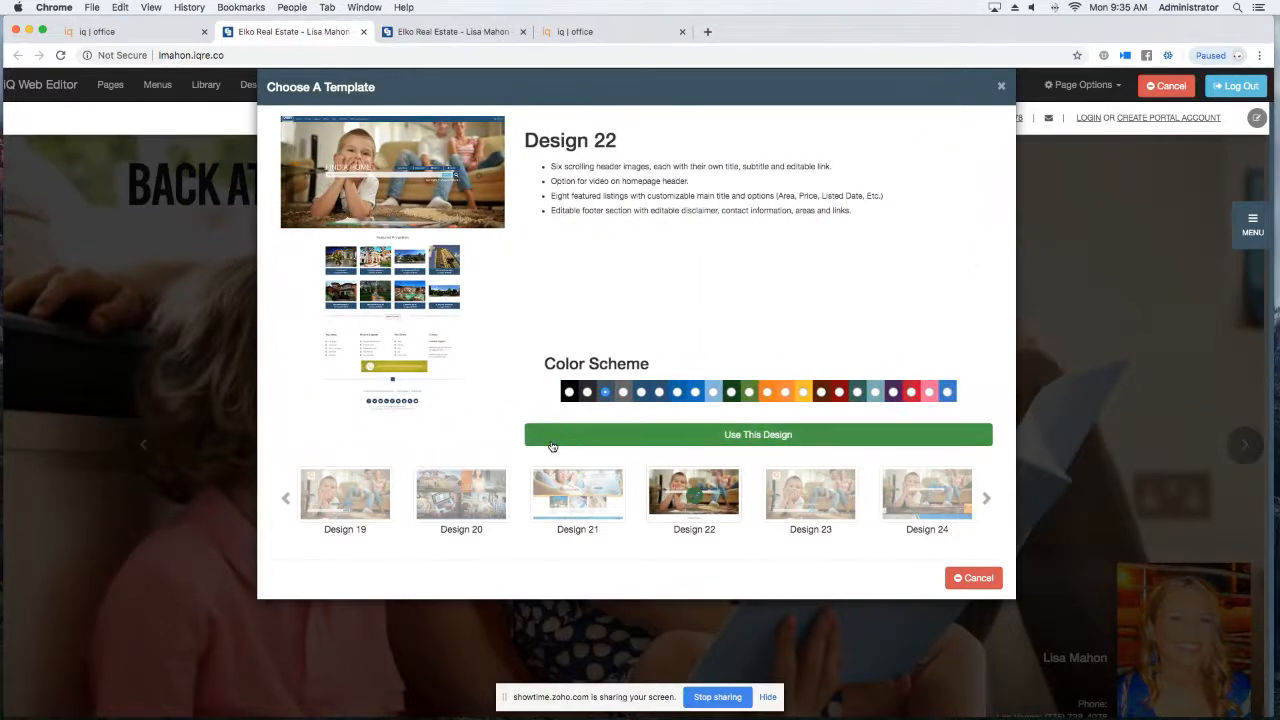
click(492, 502)
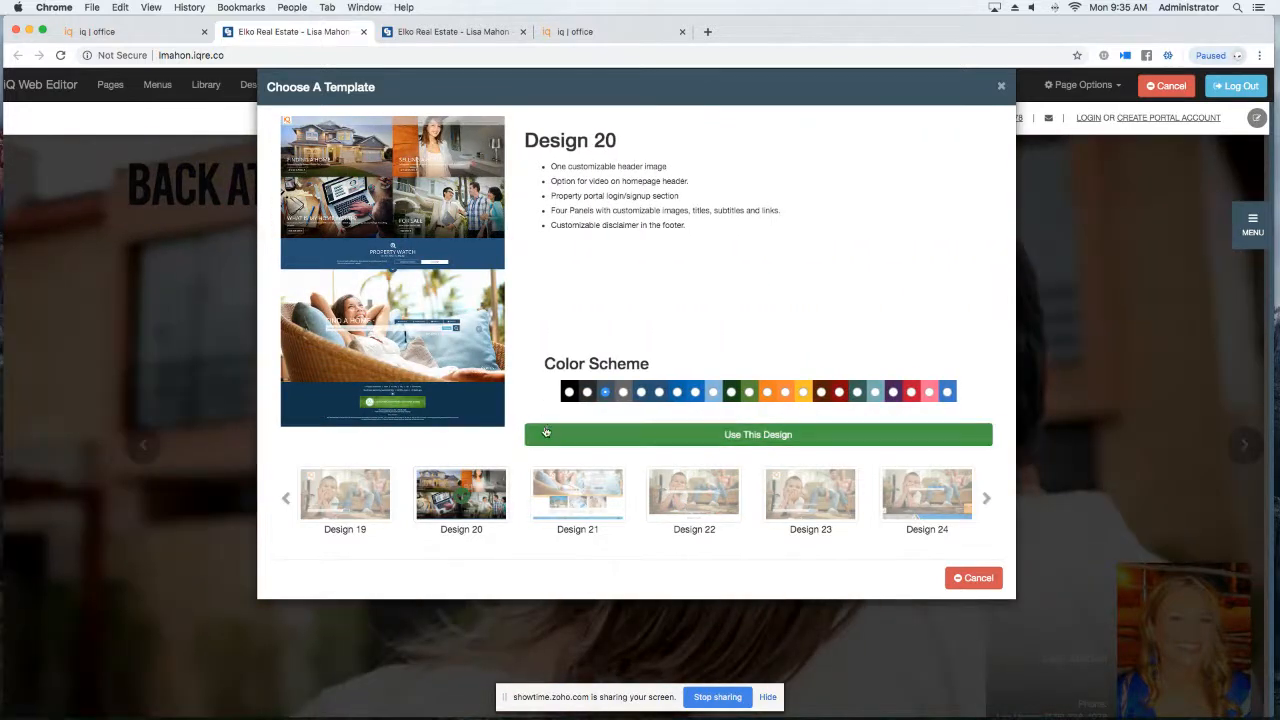
click(745, 436)
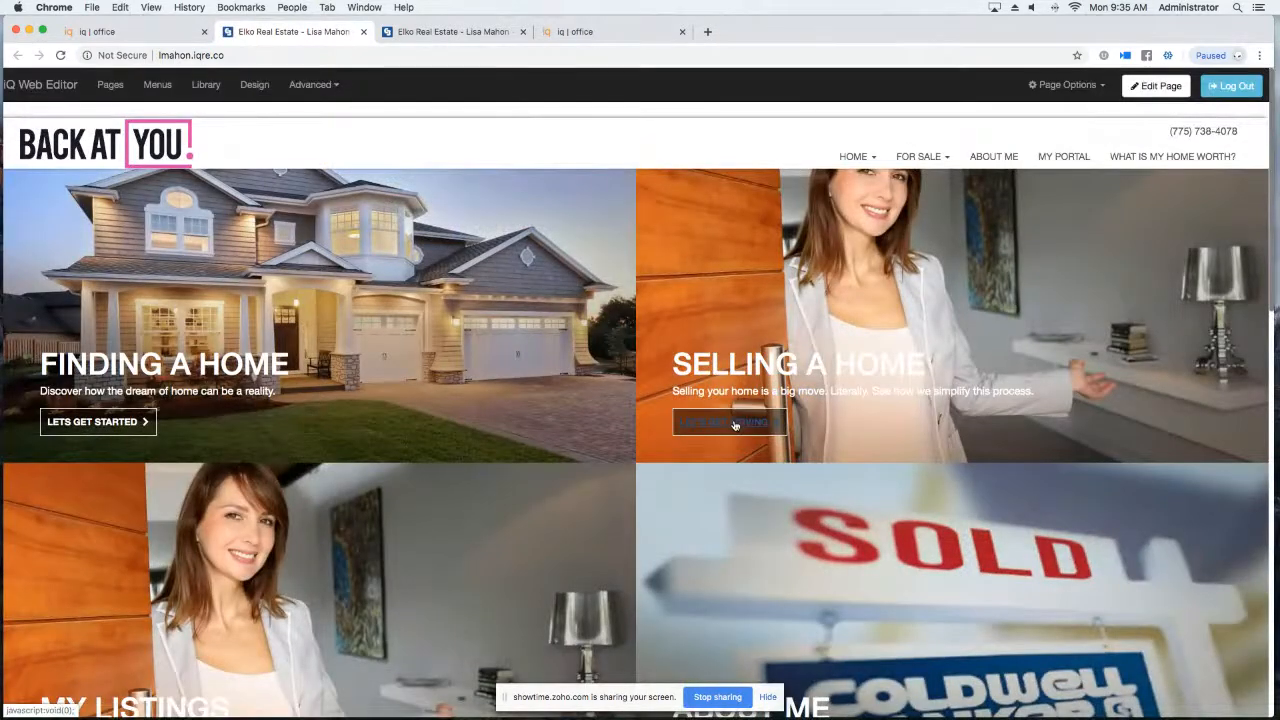
Scroll through the new Design 20 homepage, then return to the iq | office dashboard.
scroll(740, 430, down, 4)
scroll(736, 424, down, 7)
scroll(734, 424, up, 10)
scroll(734, 424, up, 2)
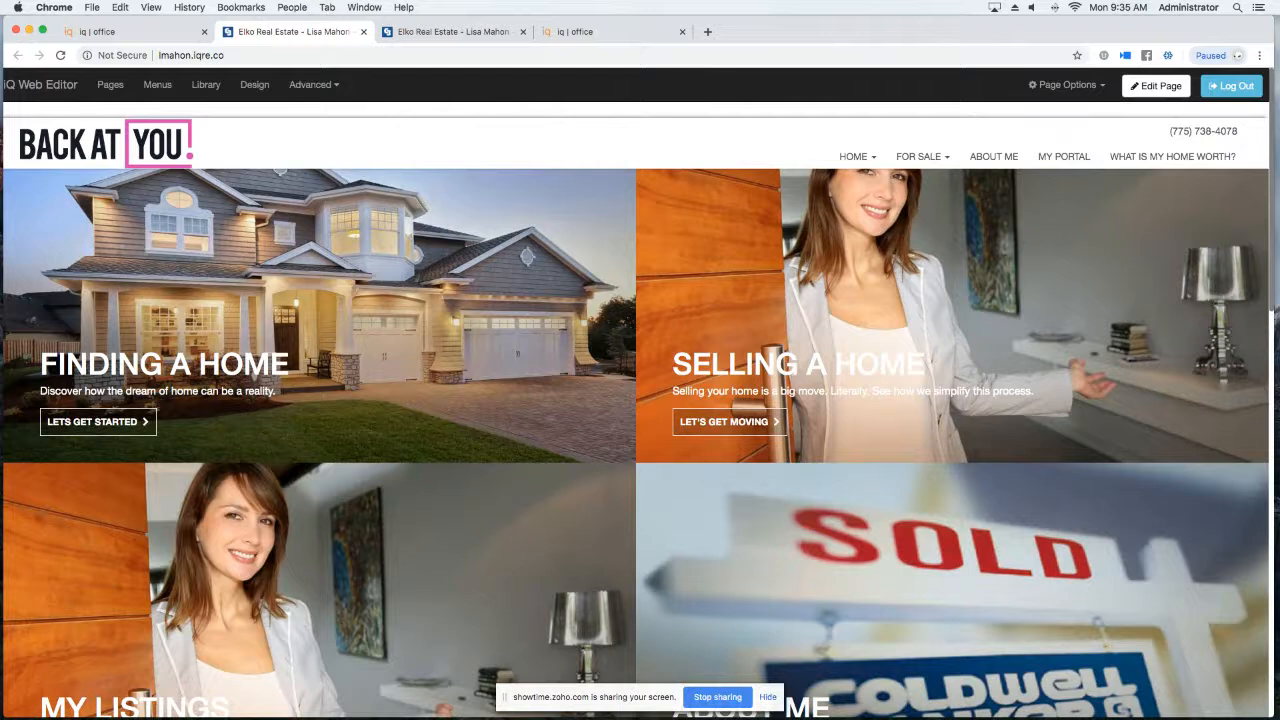
click(150, 32)
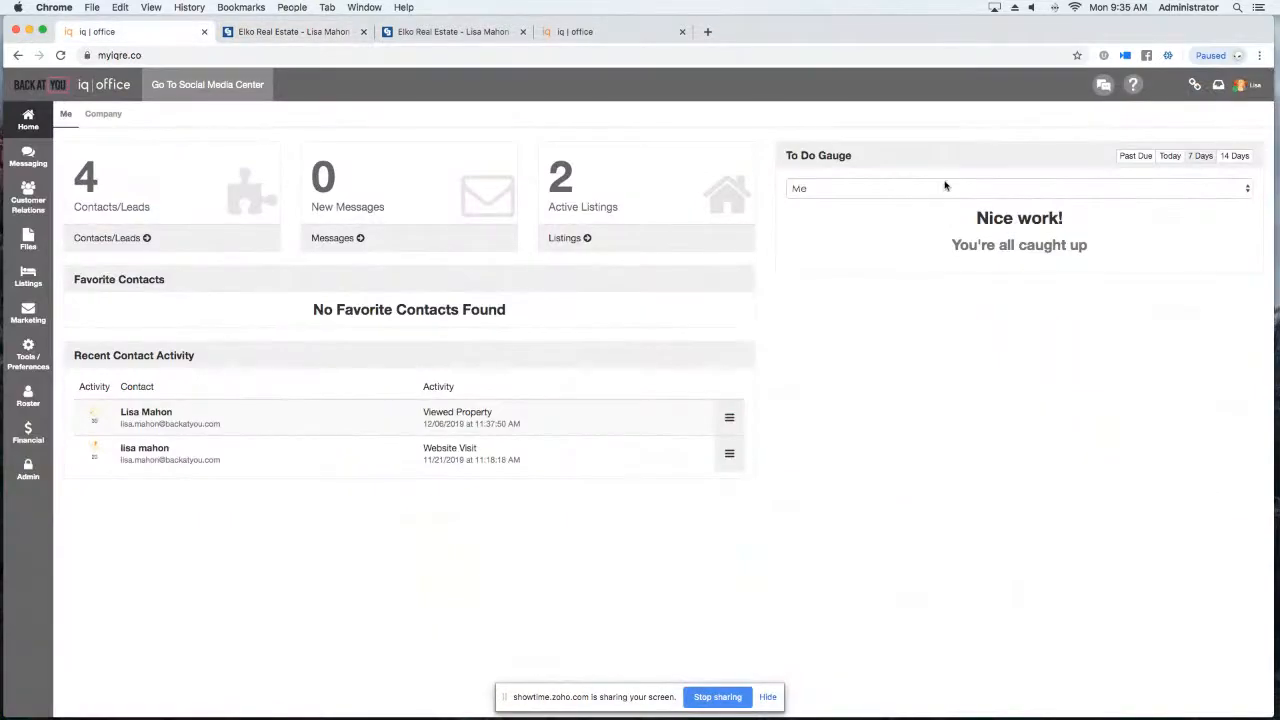
Reopen the agent's website from the iq | office account panel's Website option.
click(1241, 88)
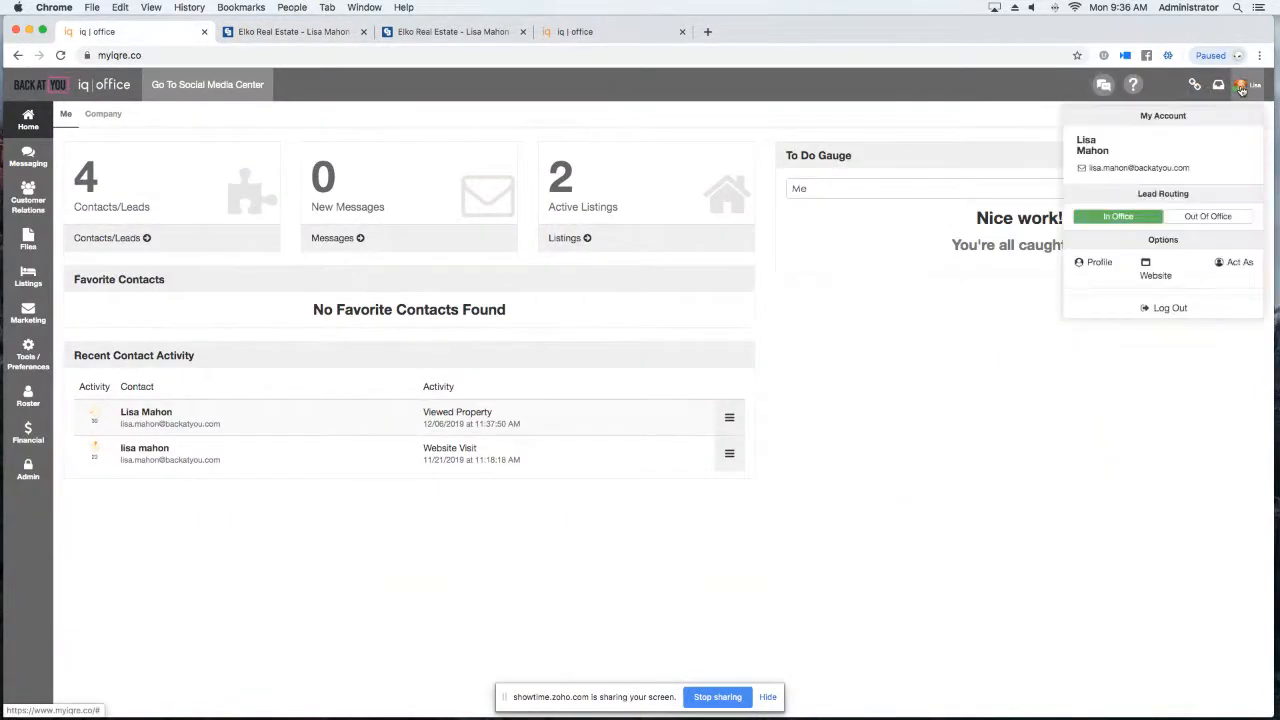
click(1157, 276)
scroll(477, 292, down, 15)
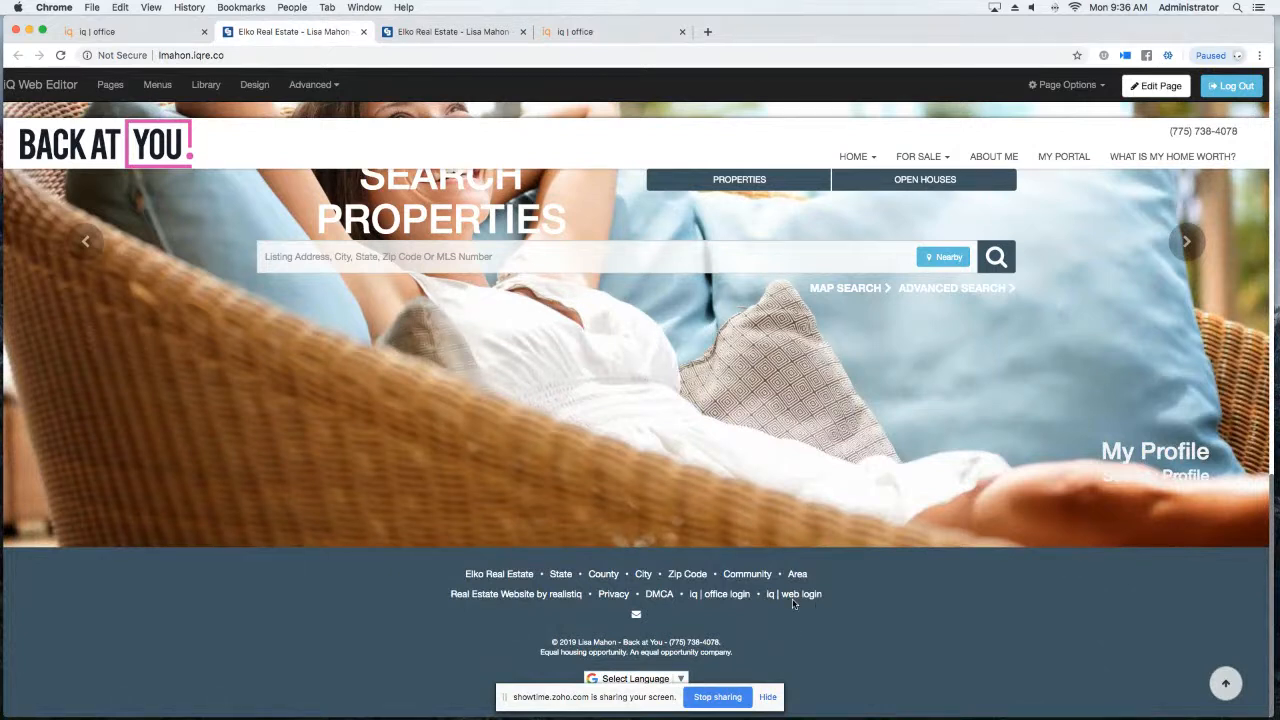
Put the home page into edit mode and scroll through its editable panels.
scroll(731, 541, up, 10)
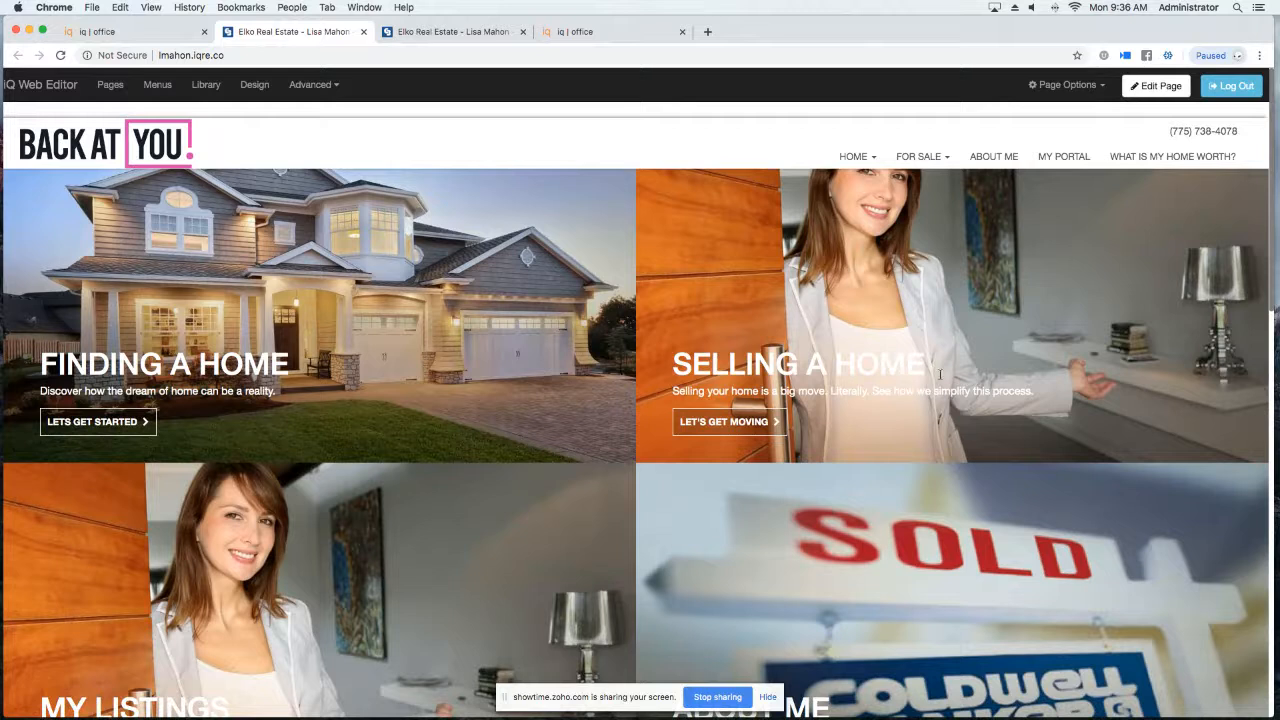
click(1140, 90)
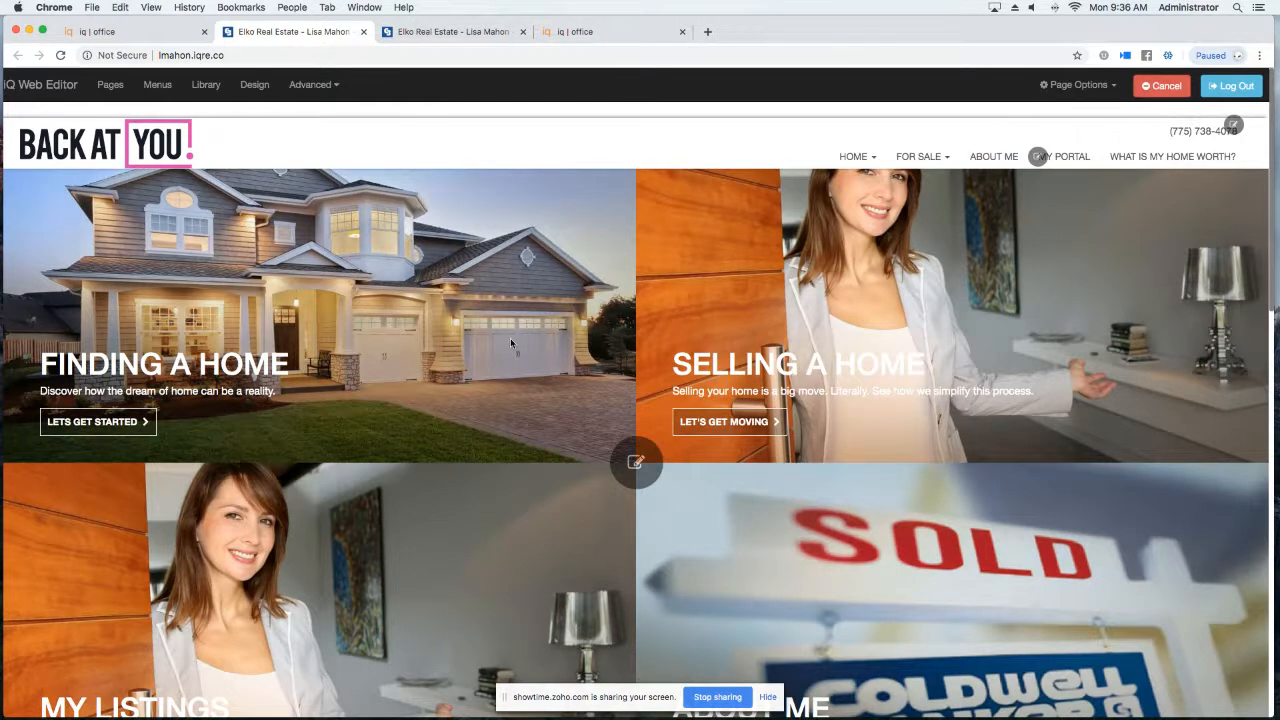
scroll(510, 340, down, 2)
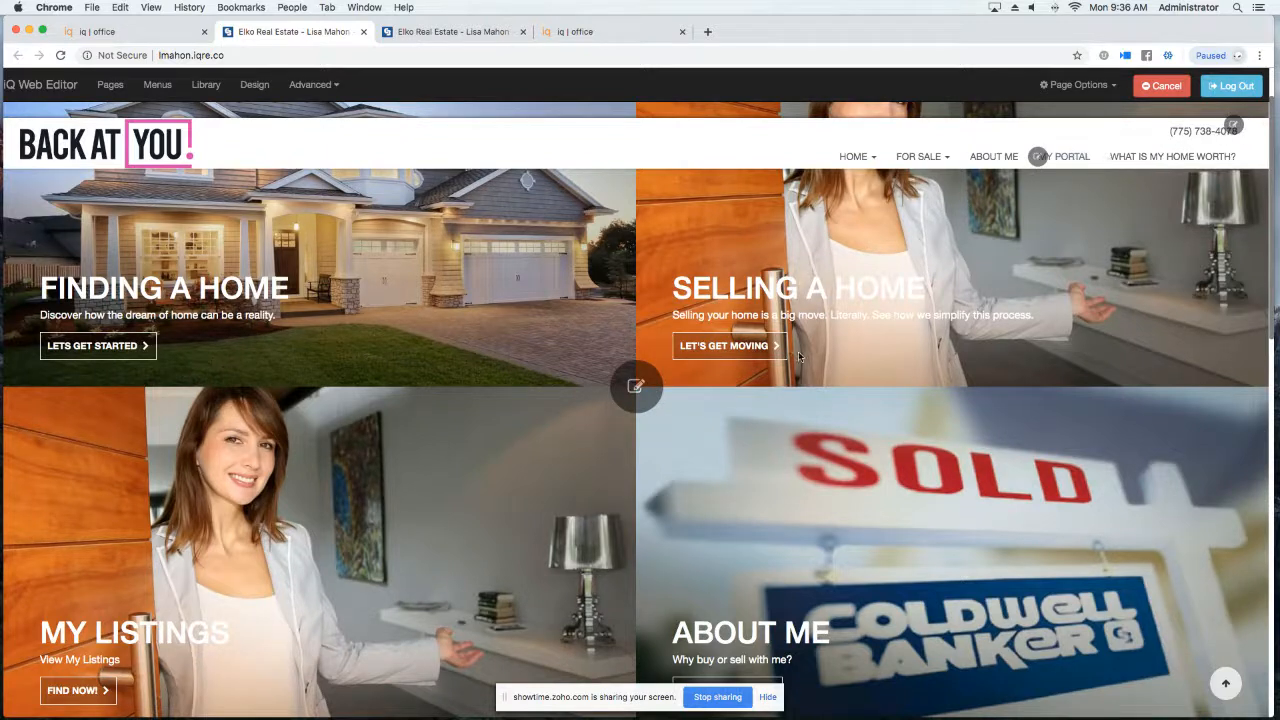
scroll(570, 413, down, 4)
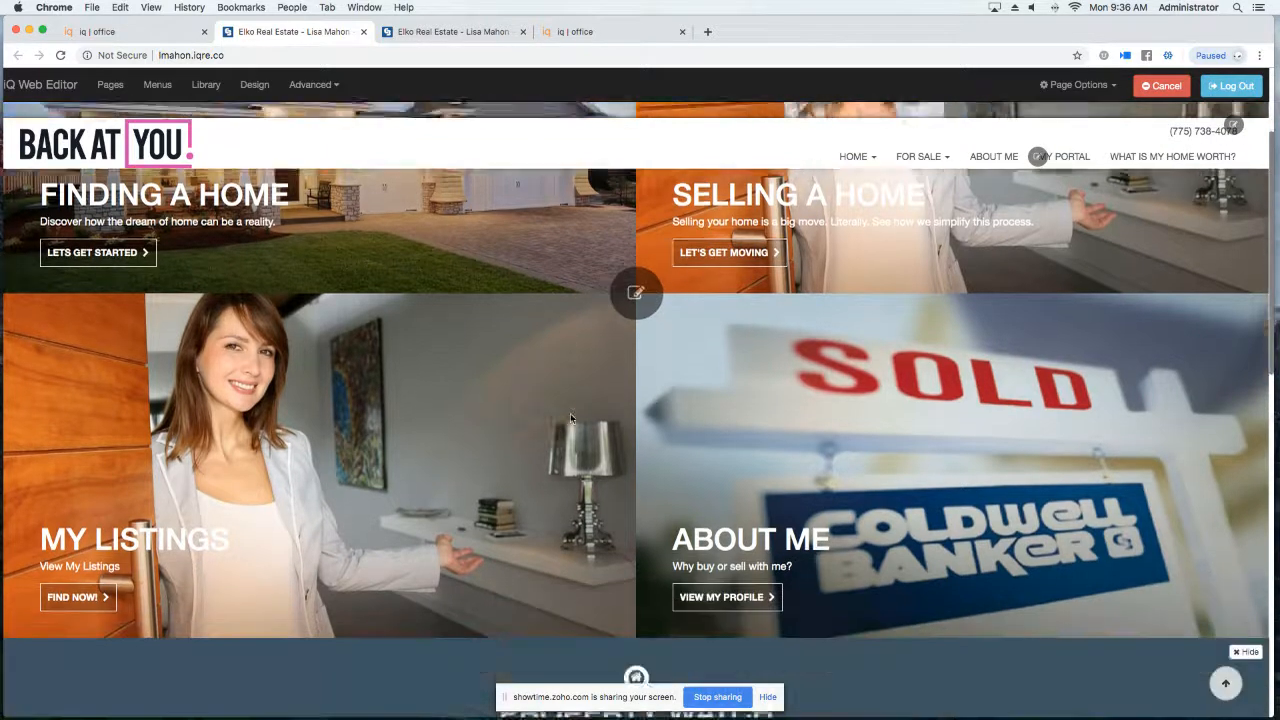
scroll(570, 413, down, 2)
scroll(566, 413, up, 7)
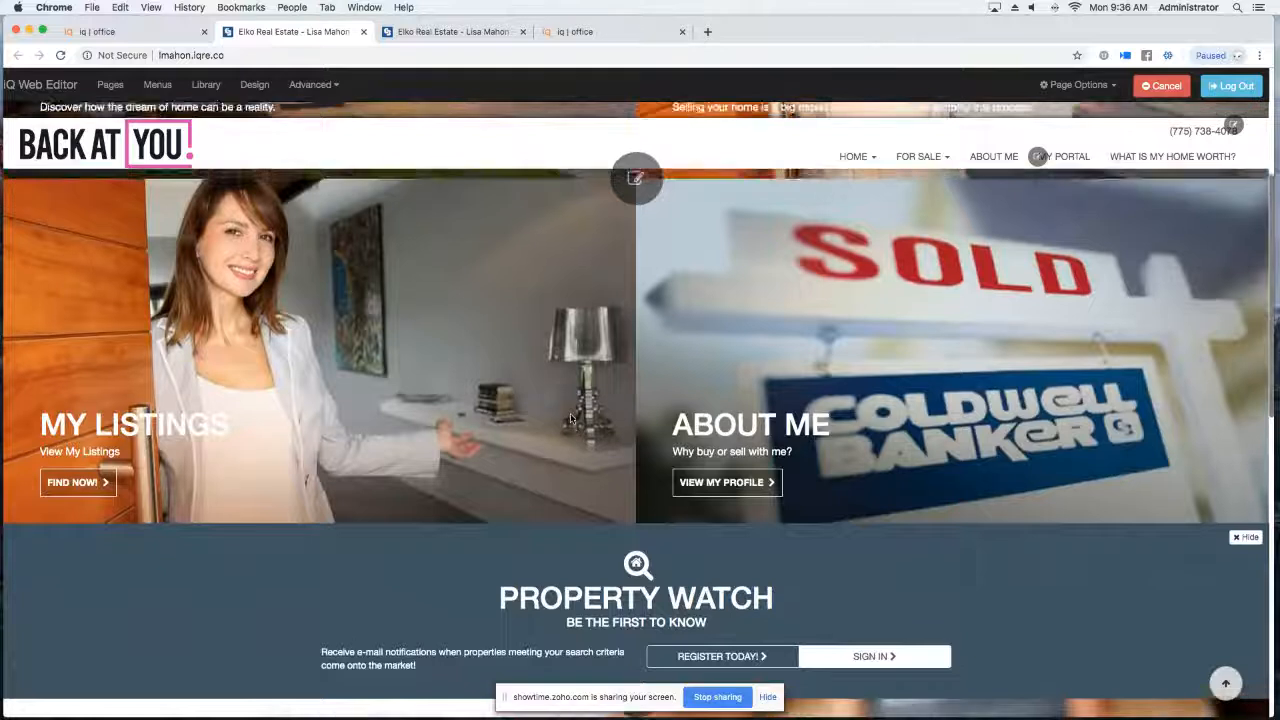
Check the home page panel settings without changing anything, then open the design chooser.
click(626, 441)
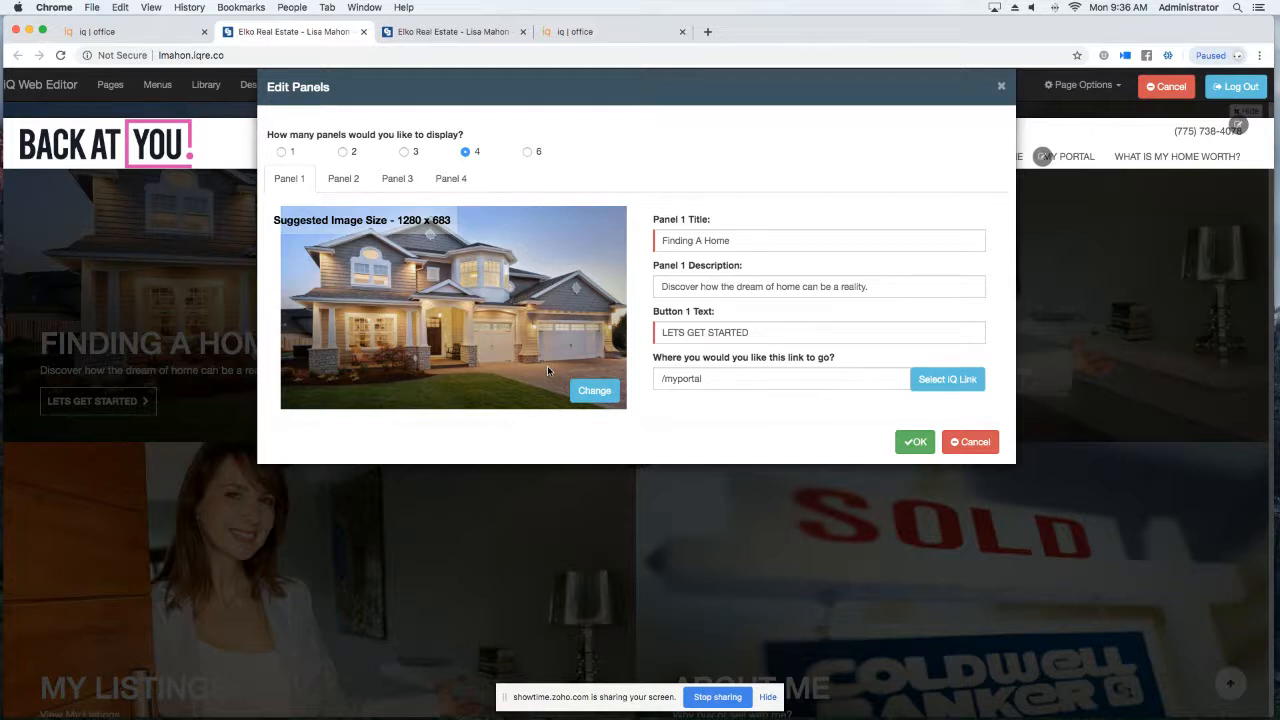
click(1000, 87)
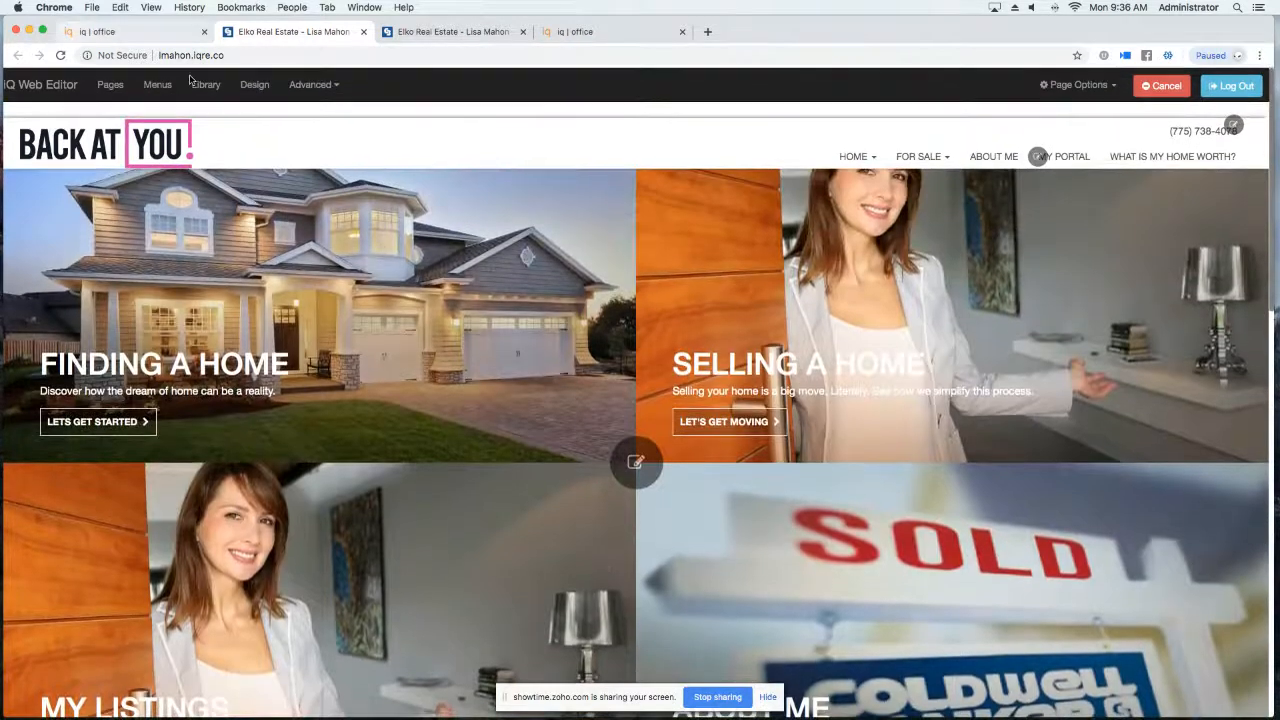
click(254, 85)
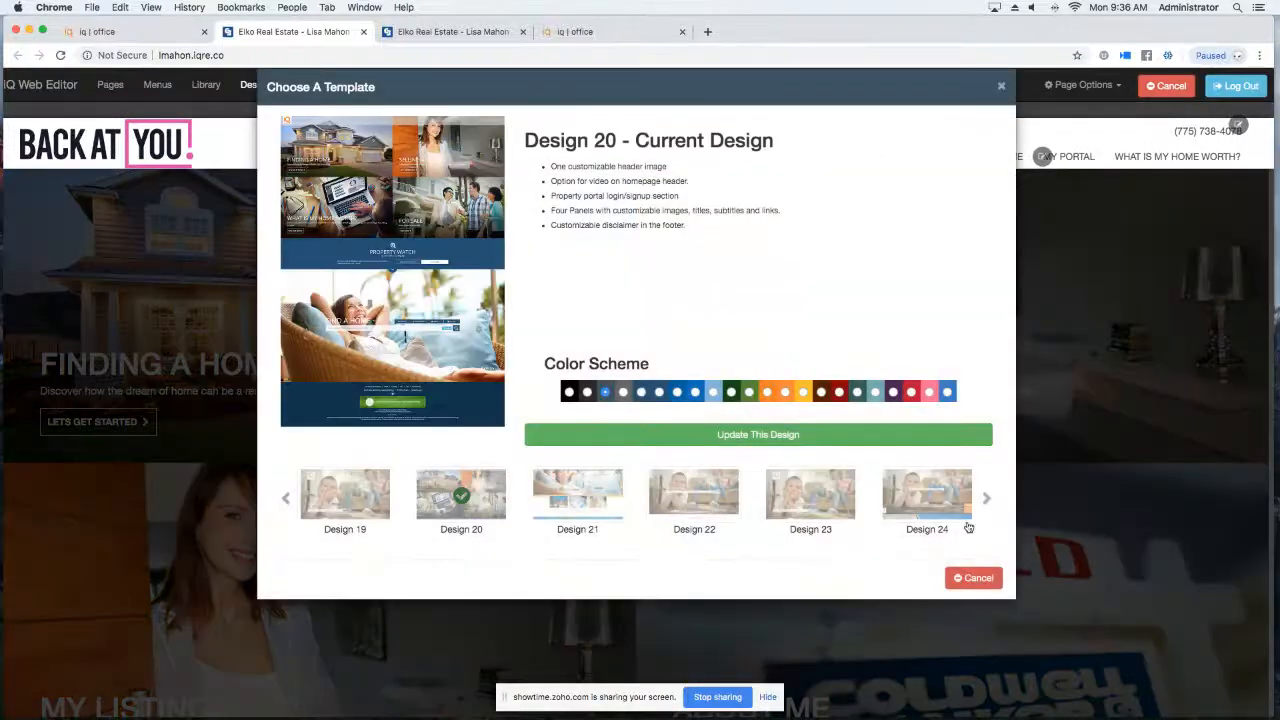
click(910, 508)
click(822, 434)
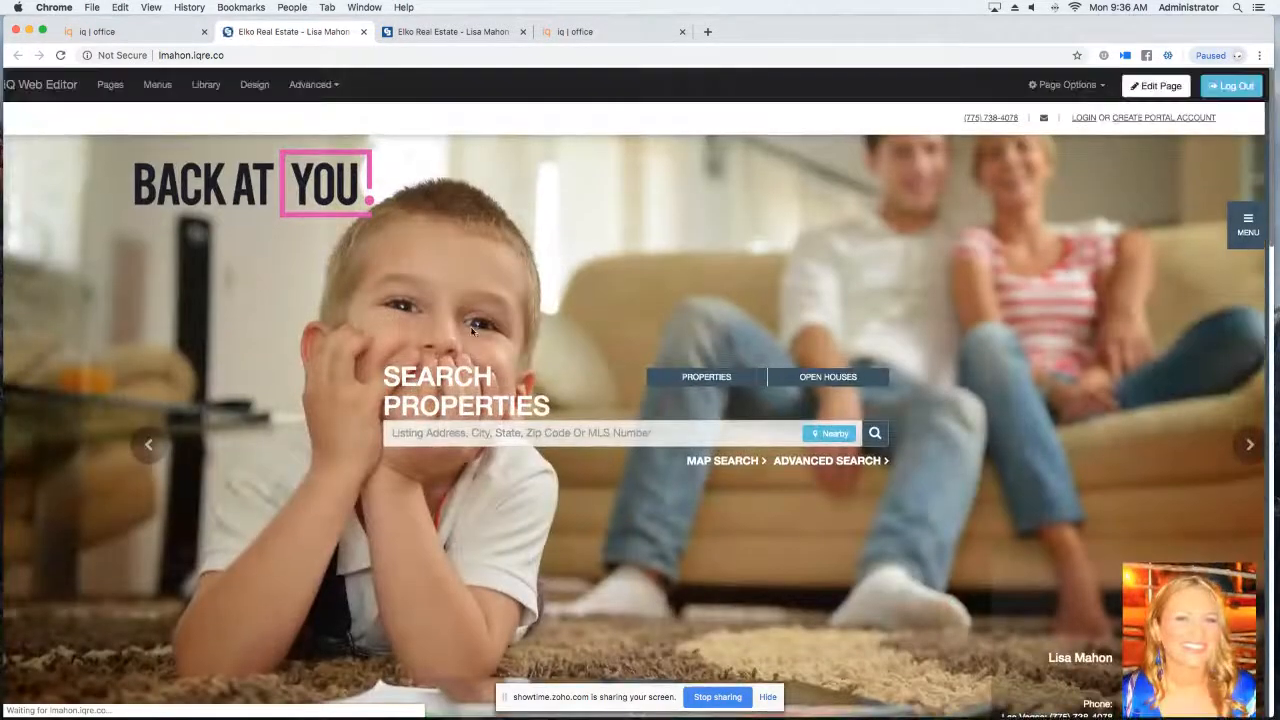
click(1177, 86)
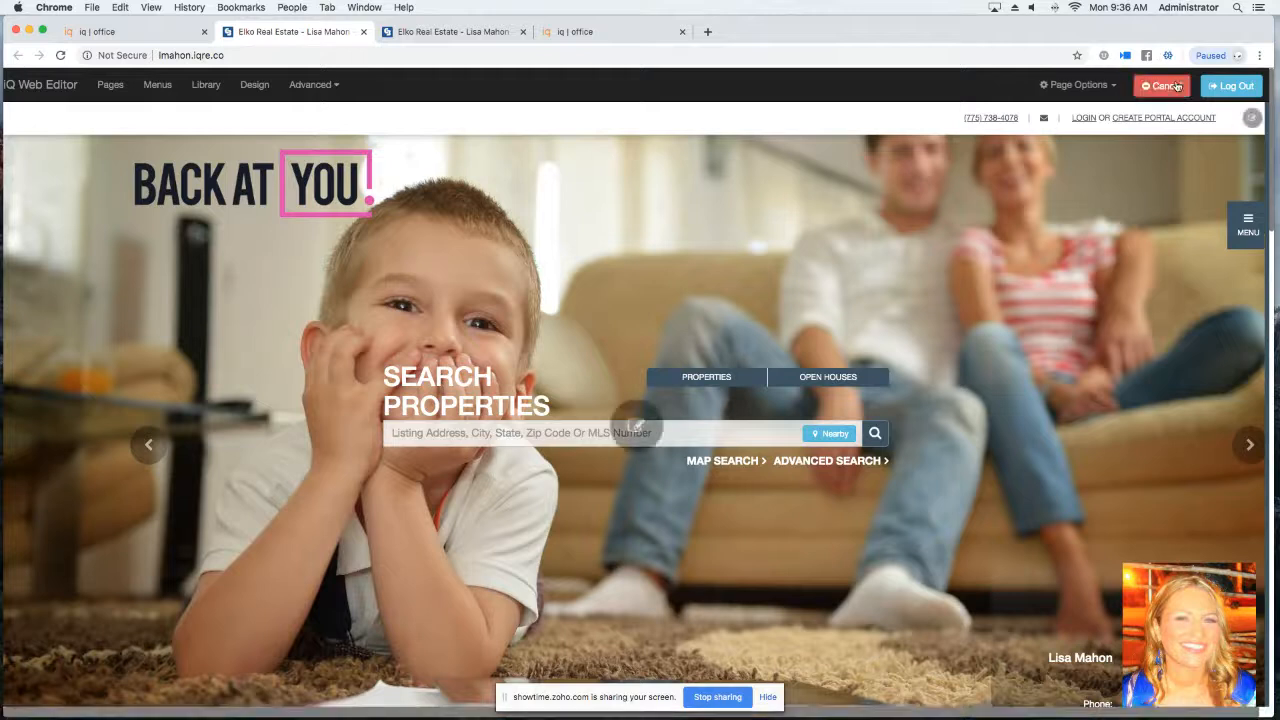
Open the hero slideshow settings and review the images on slides 1 through 6.
click(636, 426)
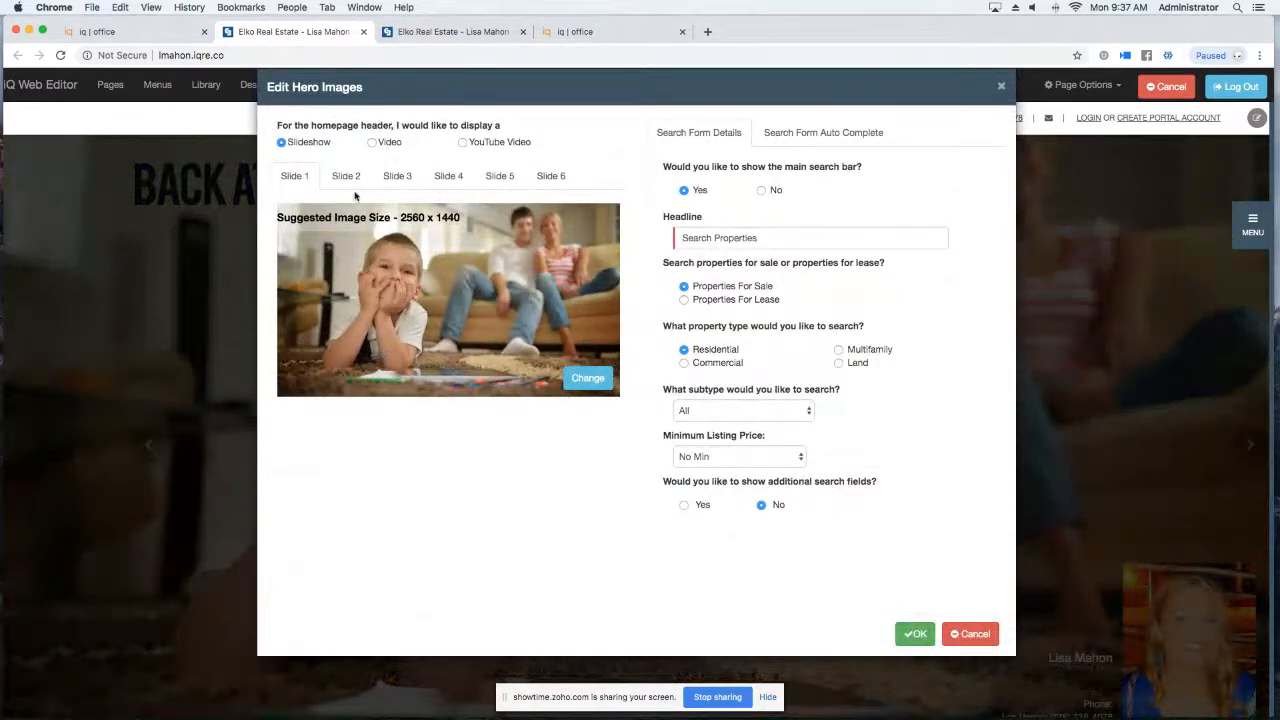
click(552, 180)
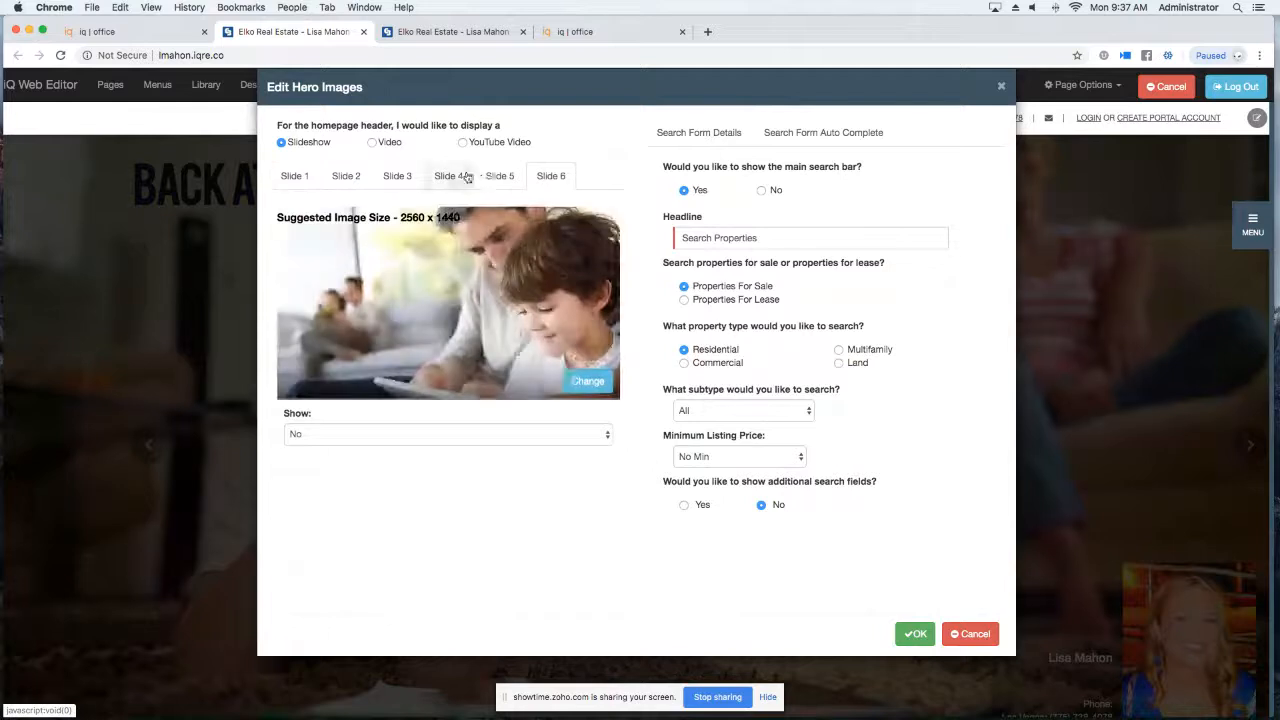
click(446, 178)
click(397, 177)
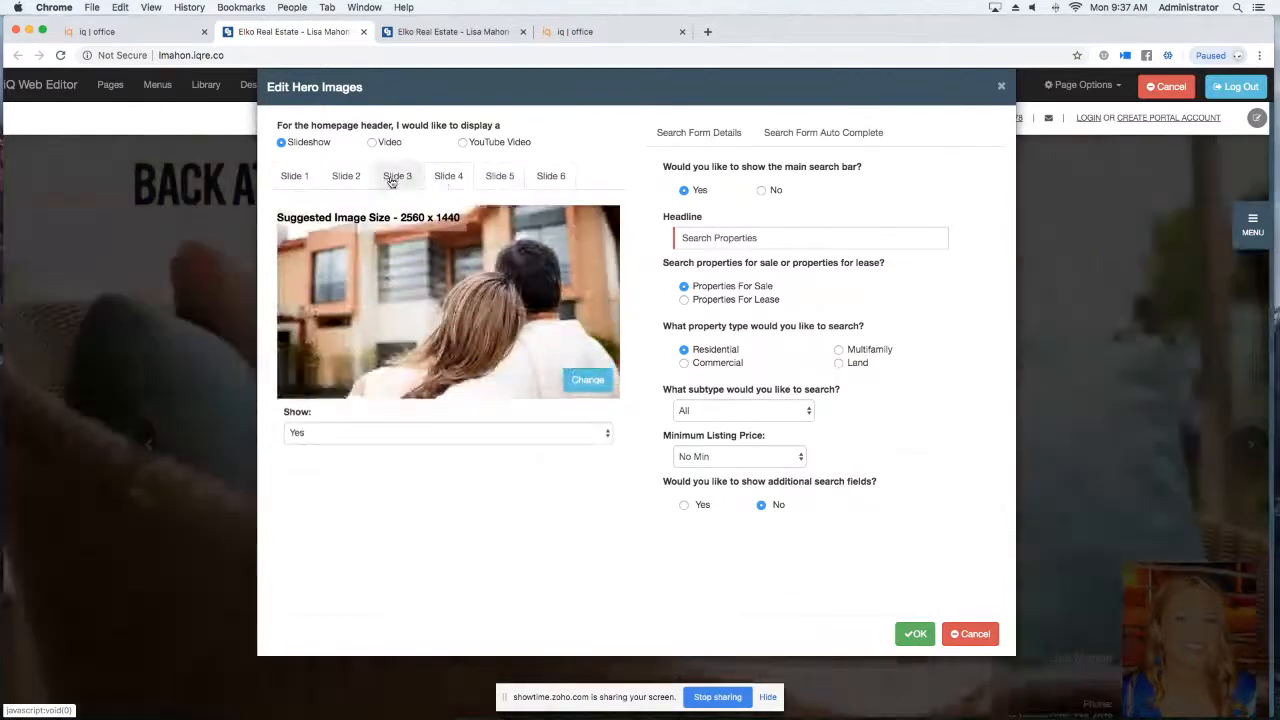
click(344, 178)
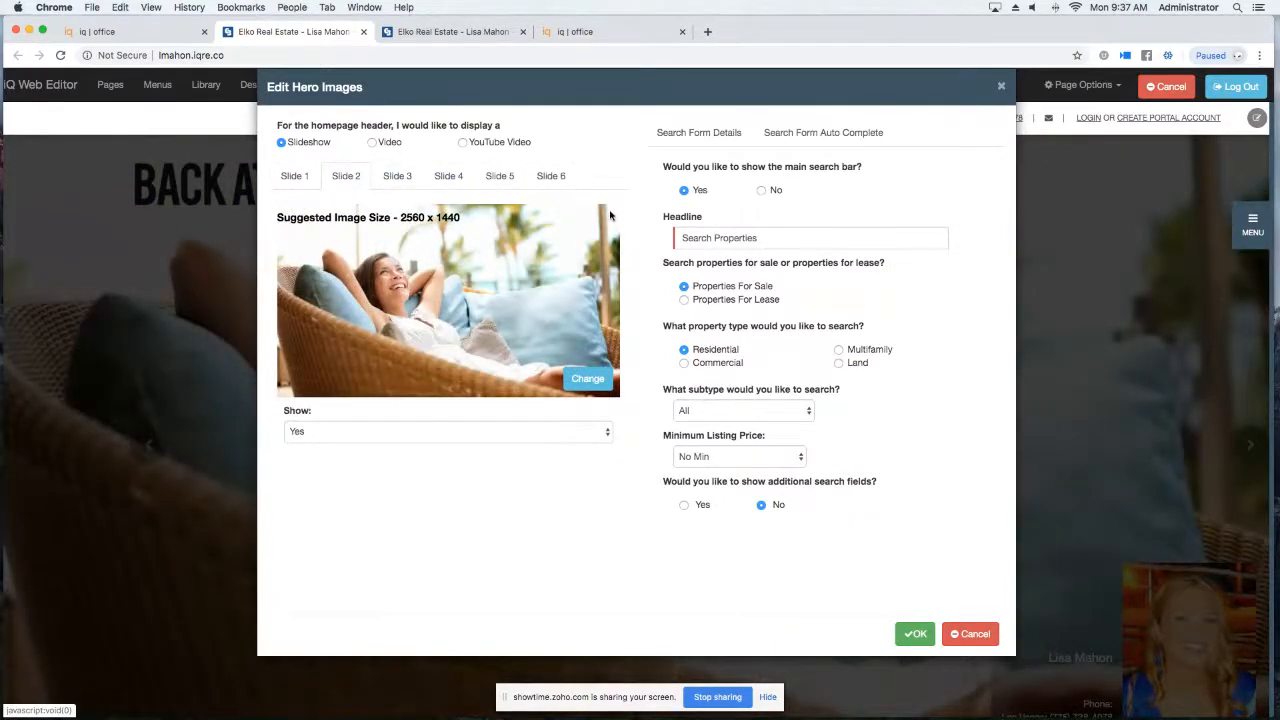
click(305, 180)
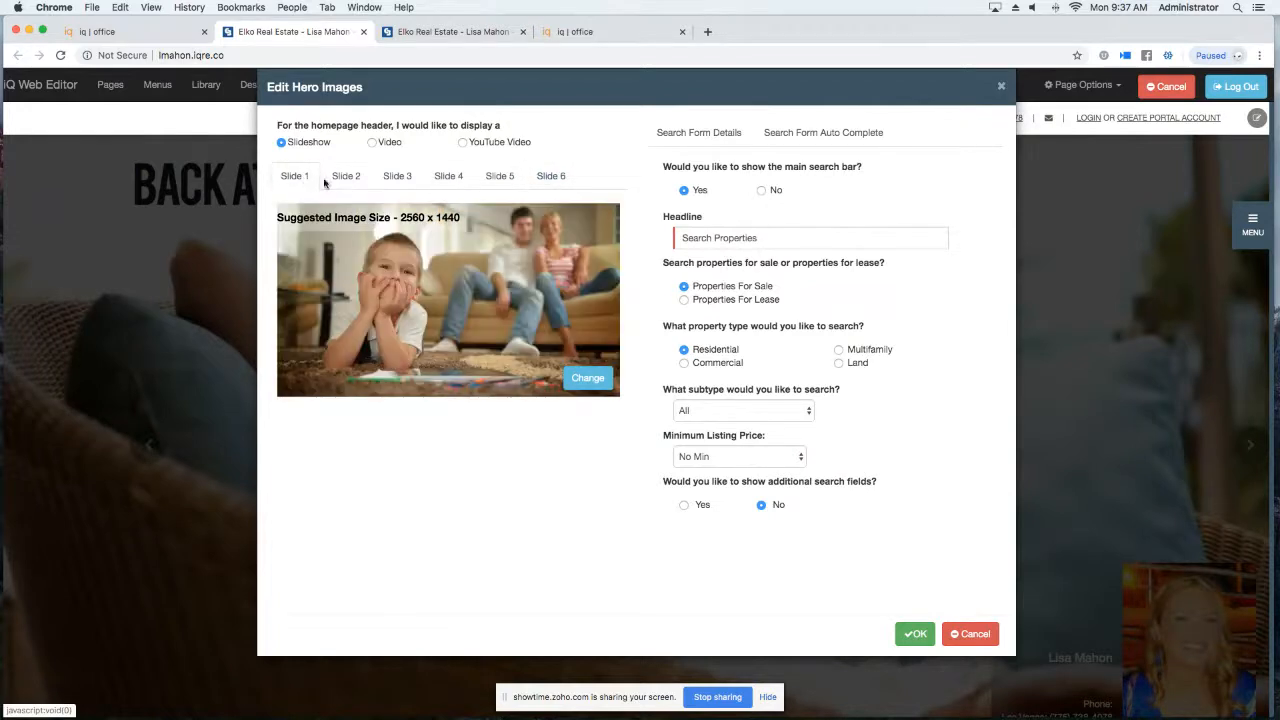
Set Show to No for slides 2 and 3, then change slide 1's image.
click(352, 177)
click(374, 432)
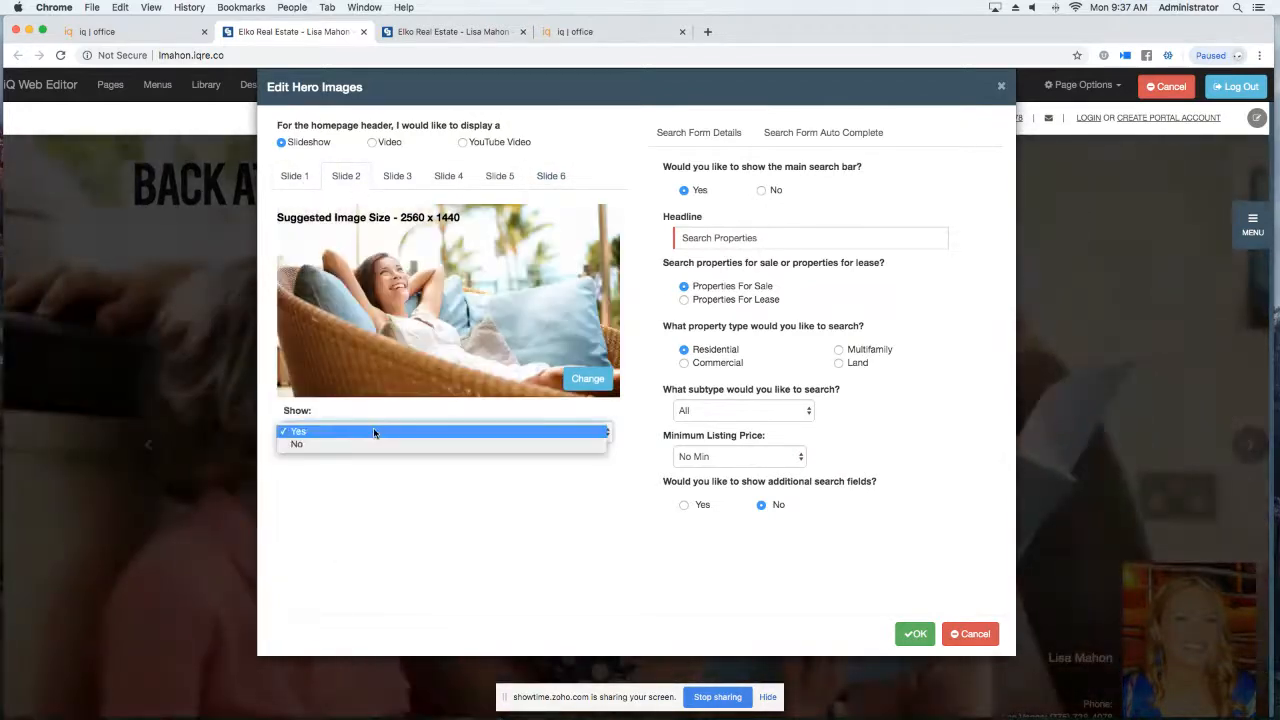
click(365, 444)
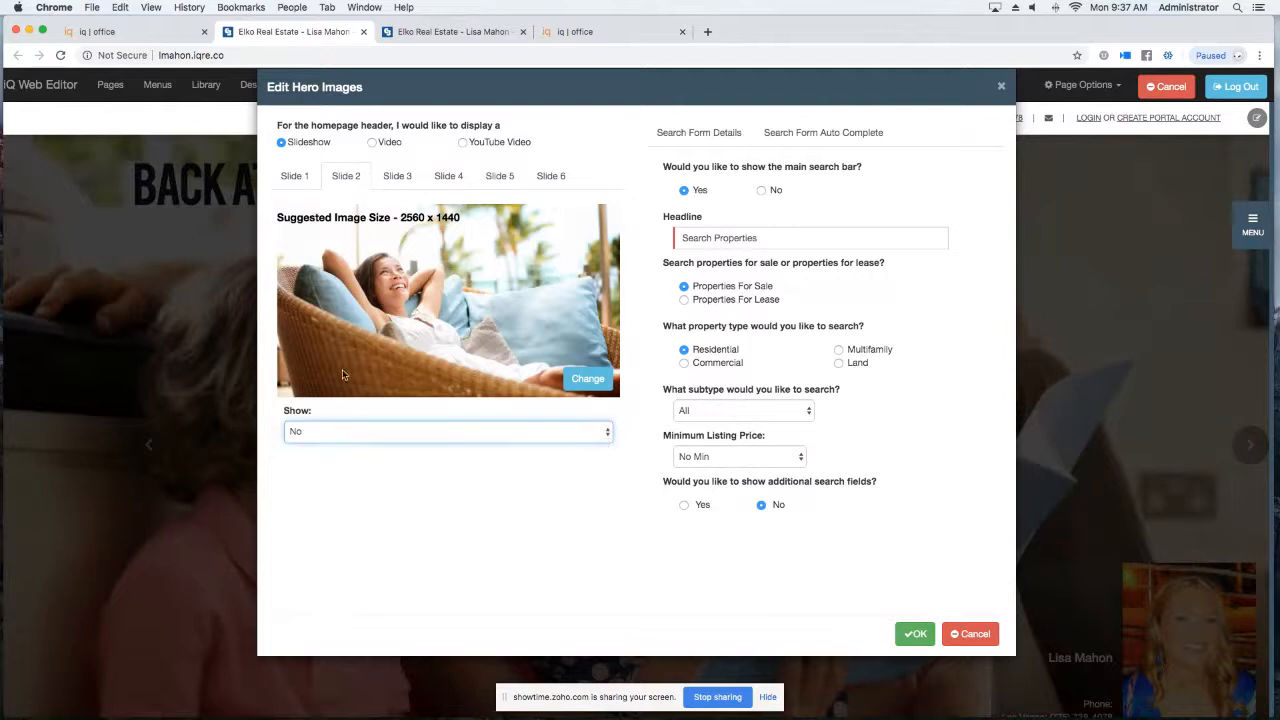
click(405, 179)
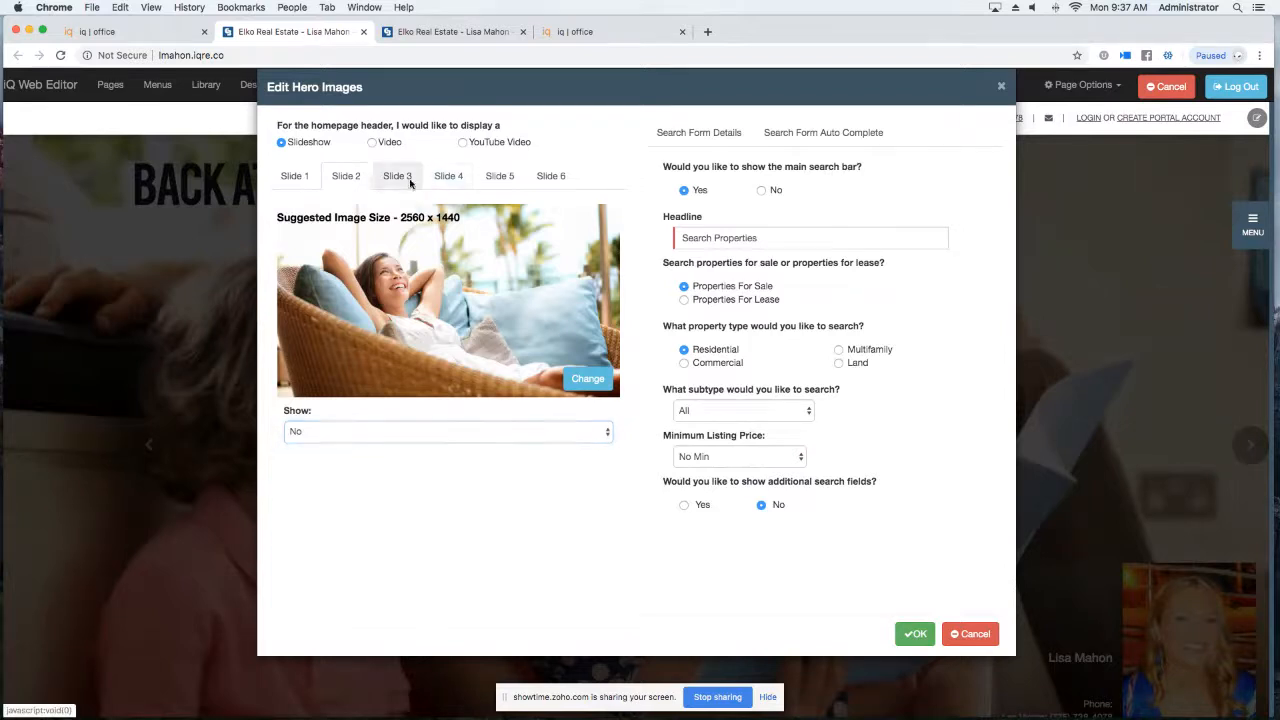
click(358, 439)
click(357, 447)
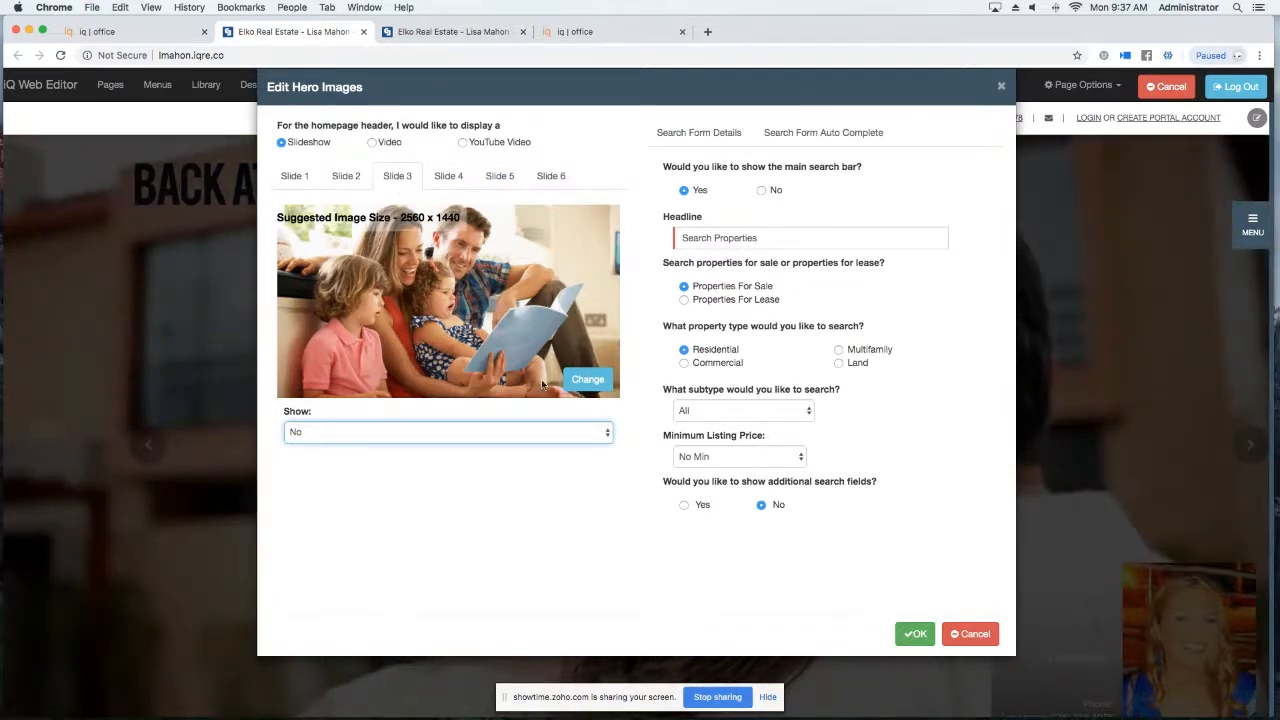
click(294, 176)
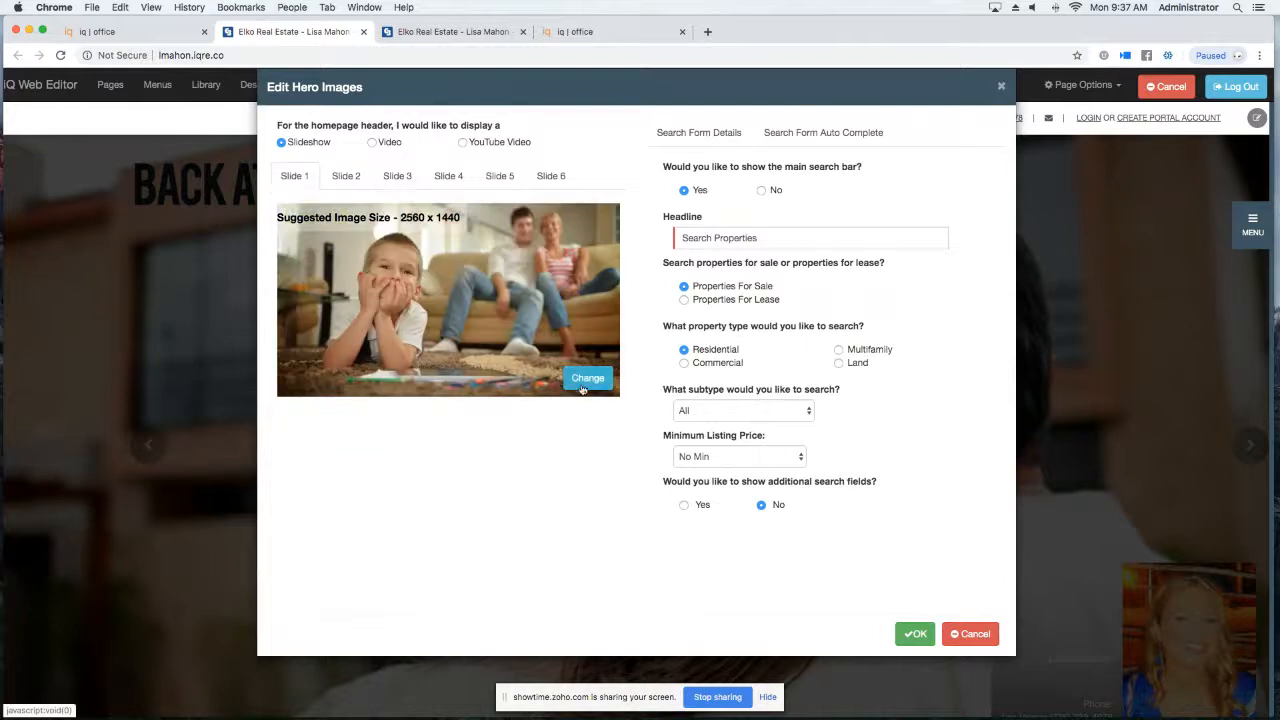
click(576, 381)
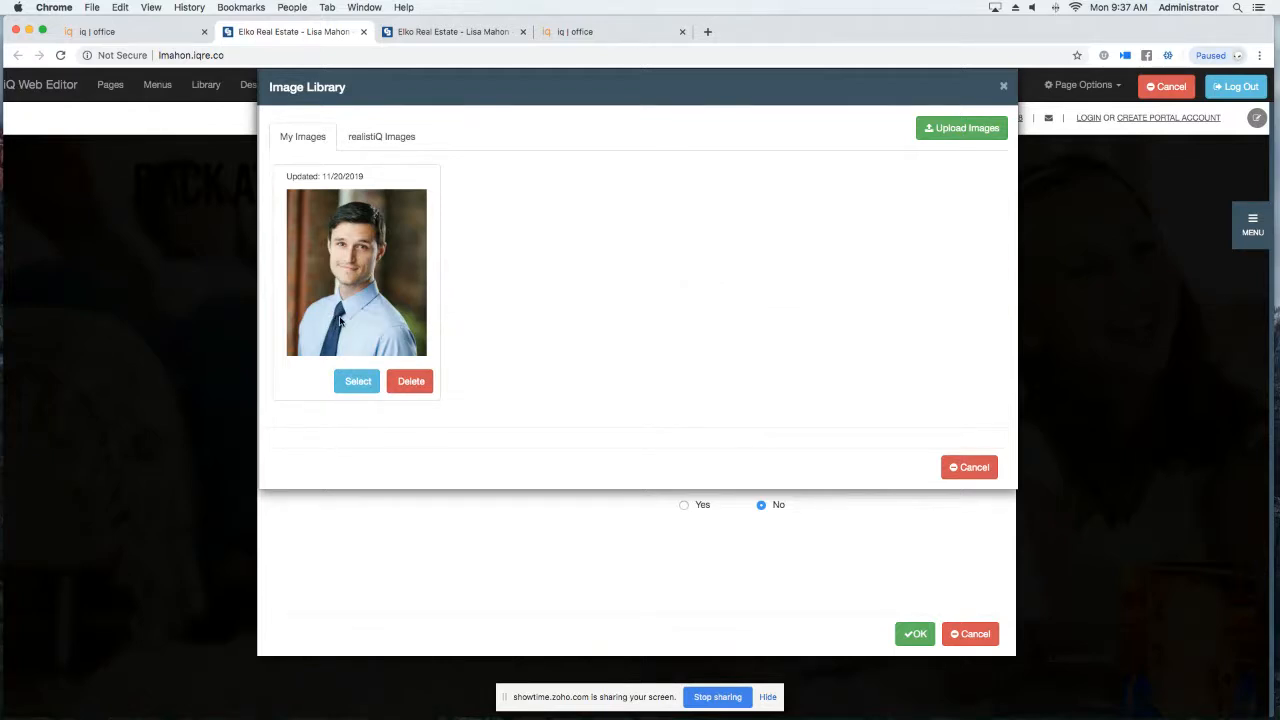
Upload the headshot image file and set it as hero slide 1's photo.
click(943, 128)
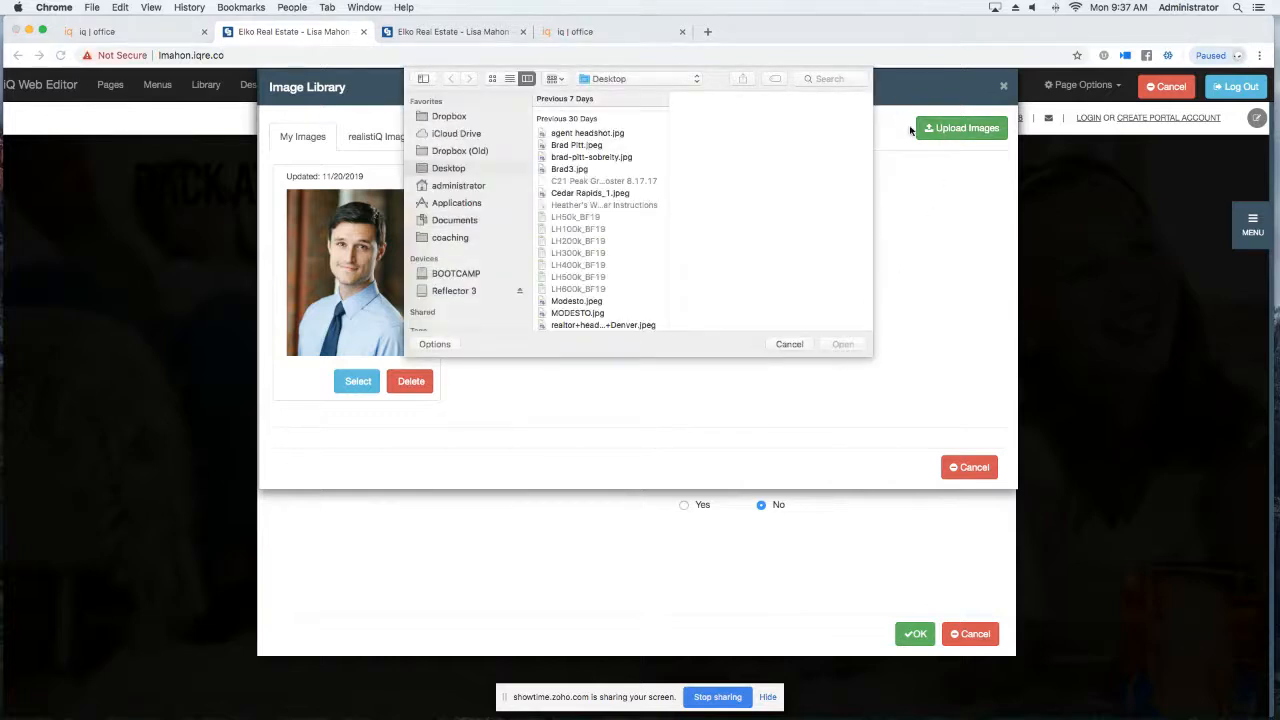
click(630, 323)
click(840, 345)
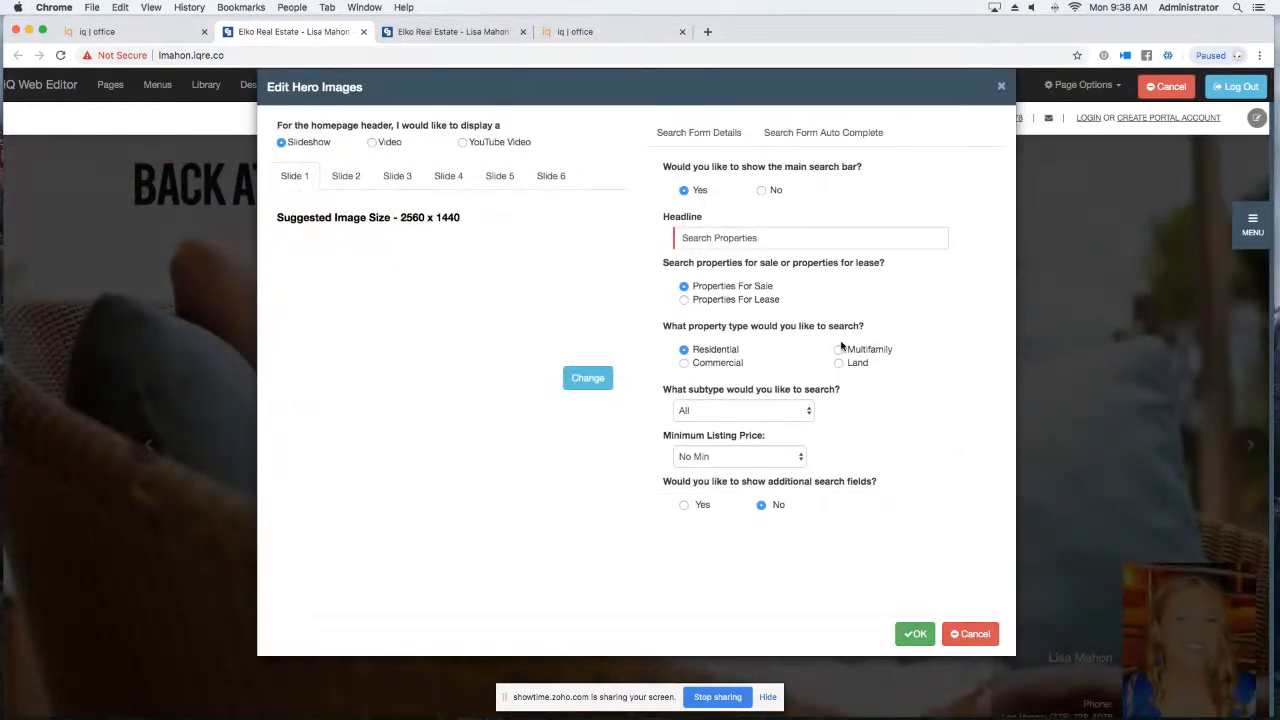
click(584, 377)
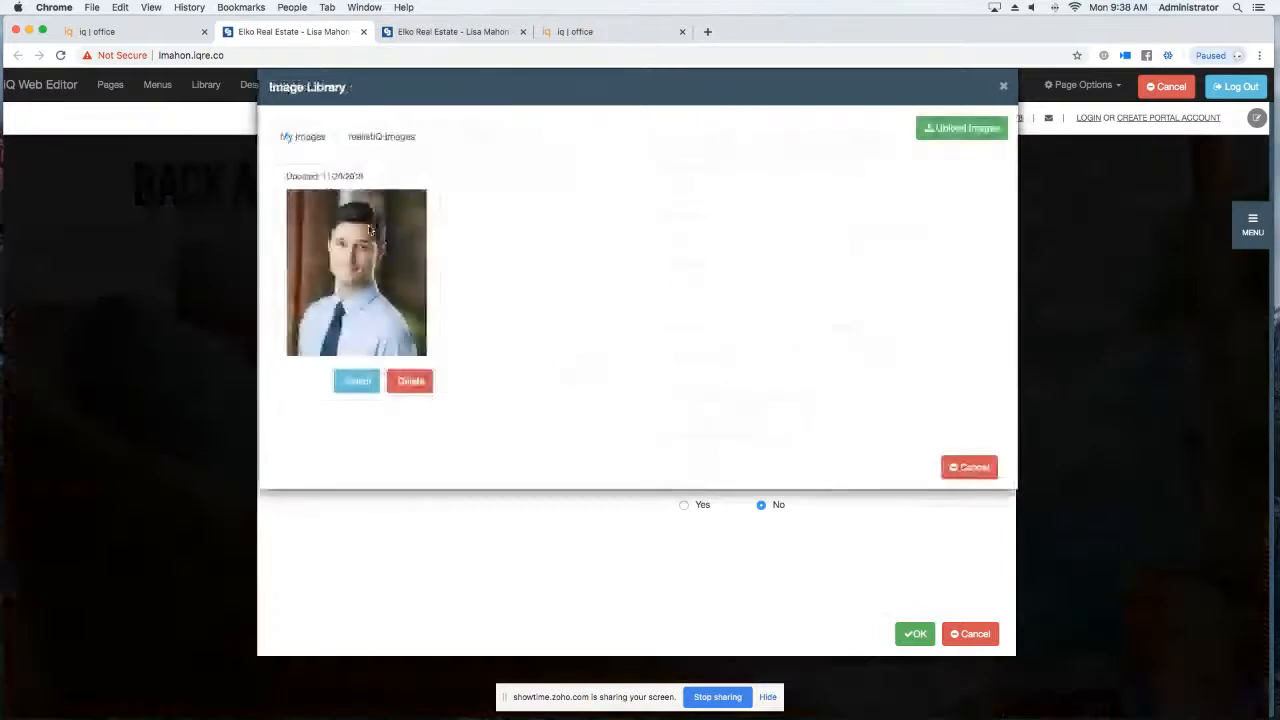
click(356, 387)
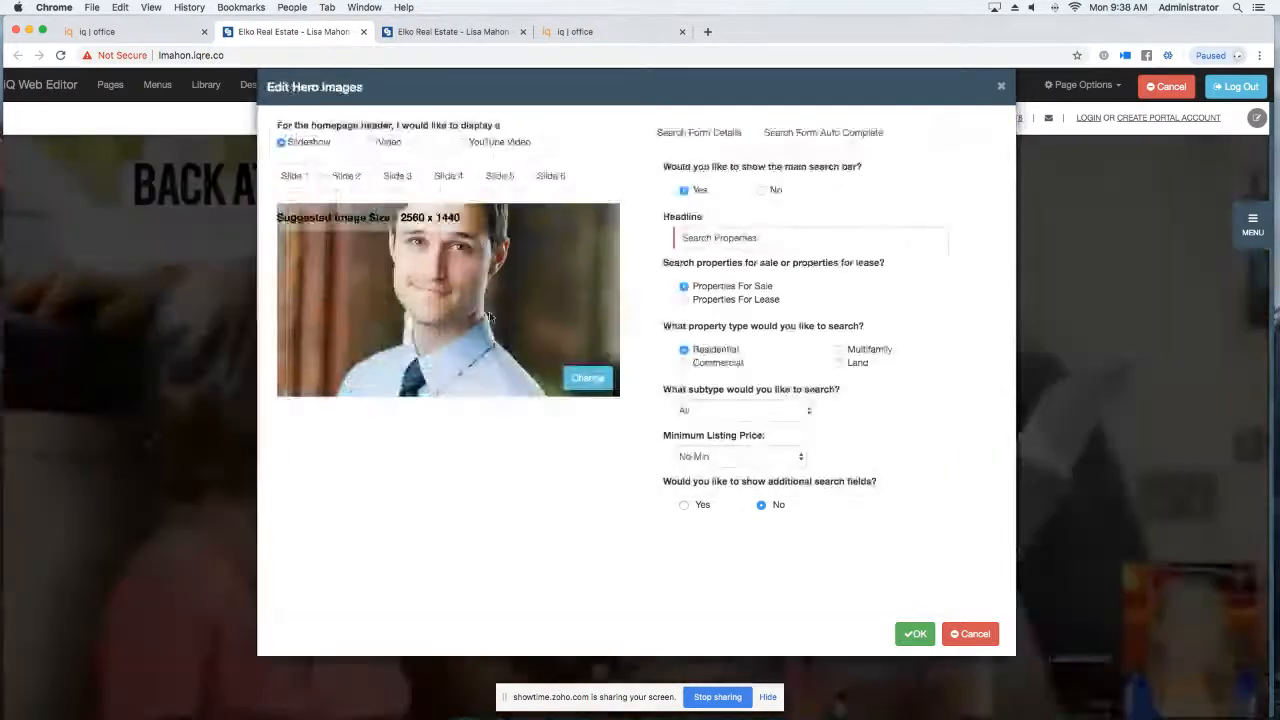
click(586, 378)
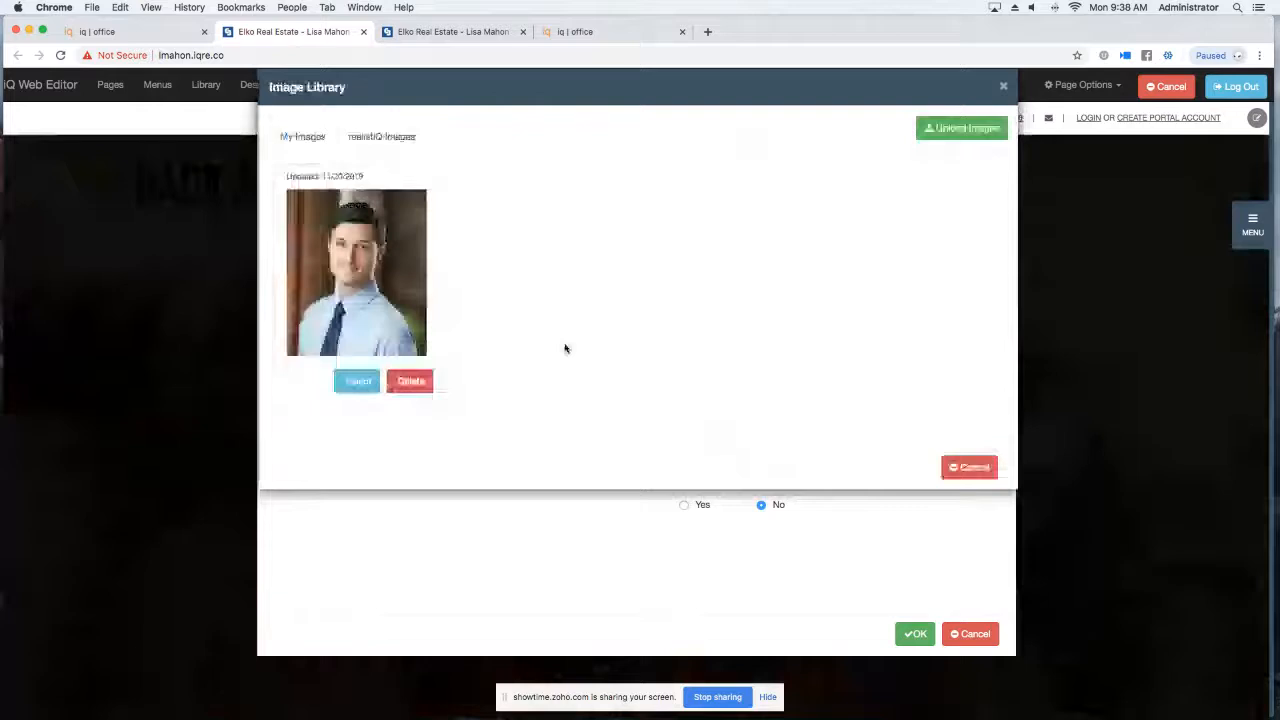
Browse the realistIQ stock images, viewing Honolulu area photos and Spring holiday photos.
click(400, 137)
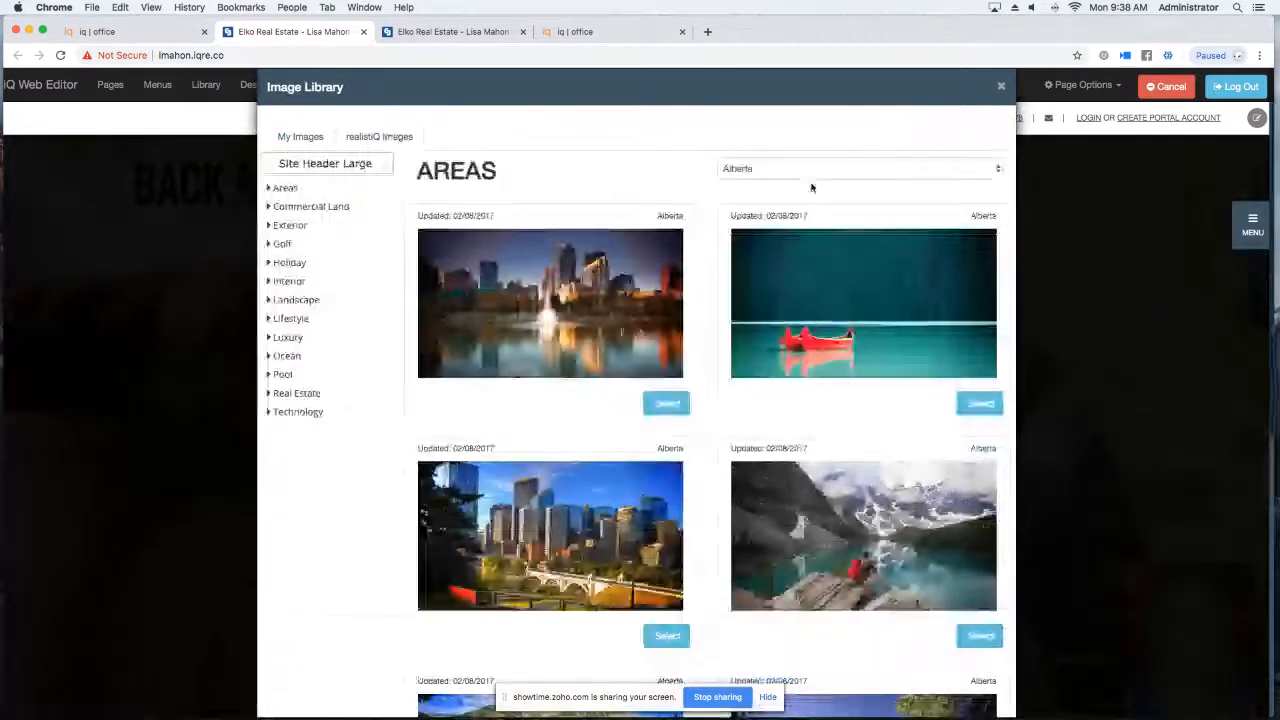
click(811, 172)
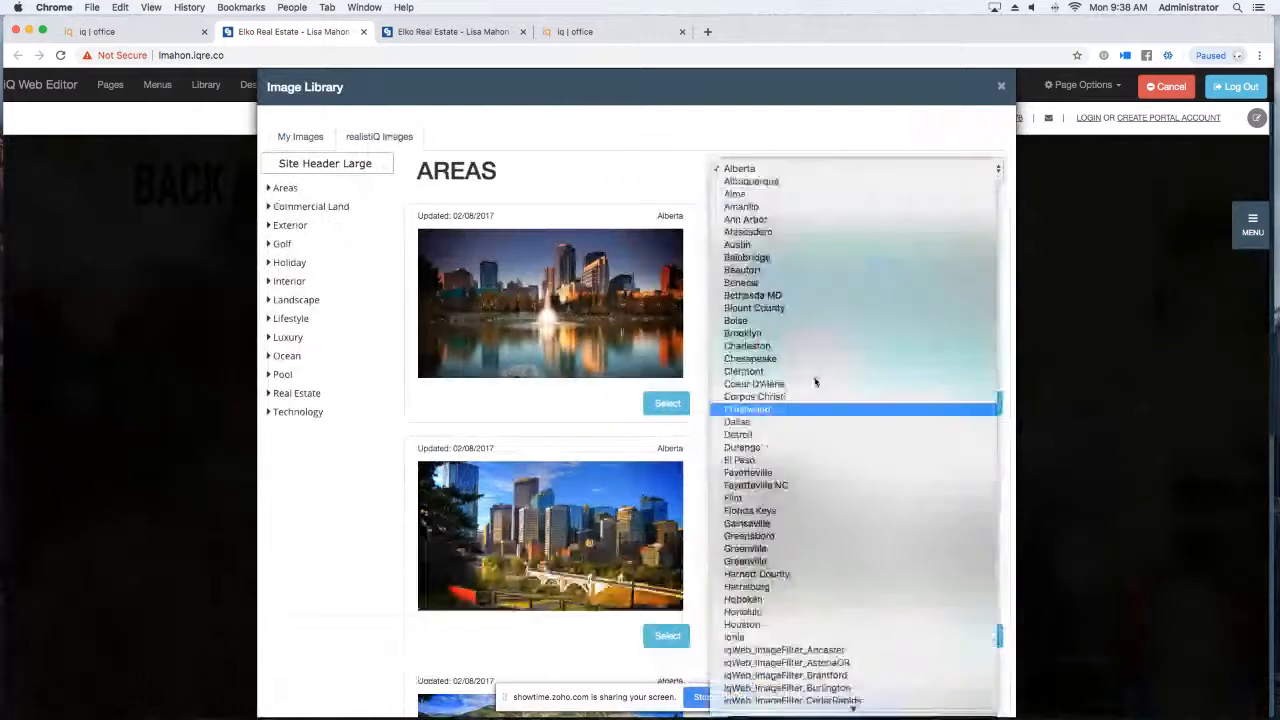
click(805, 612)
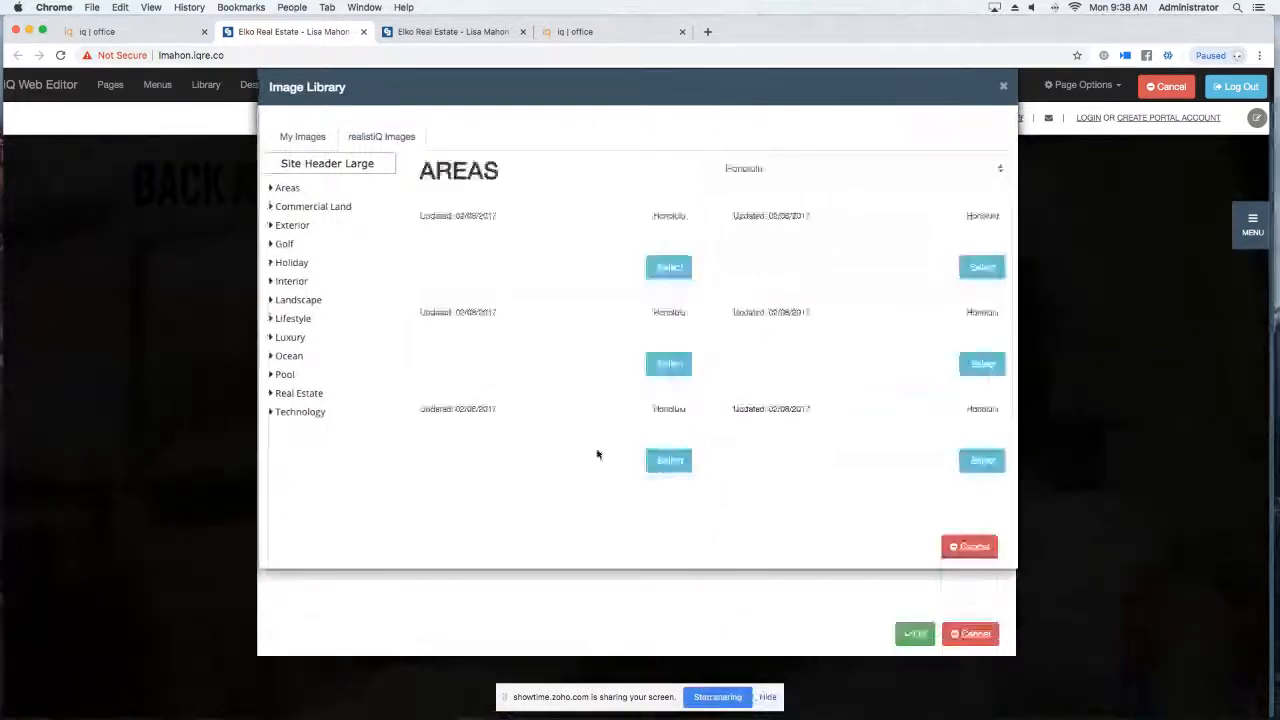
click(285, 266)
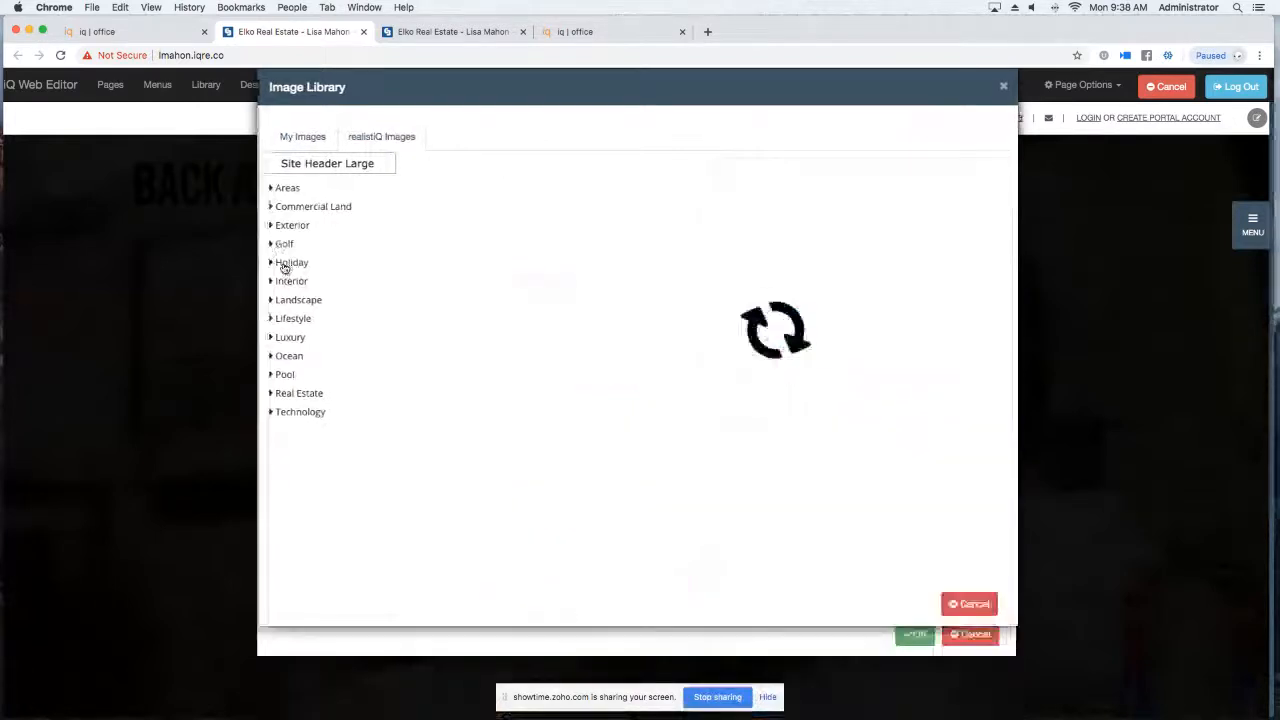
click(822, 169)
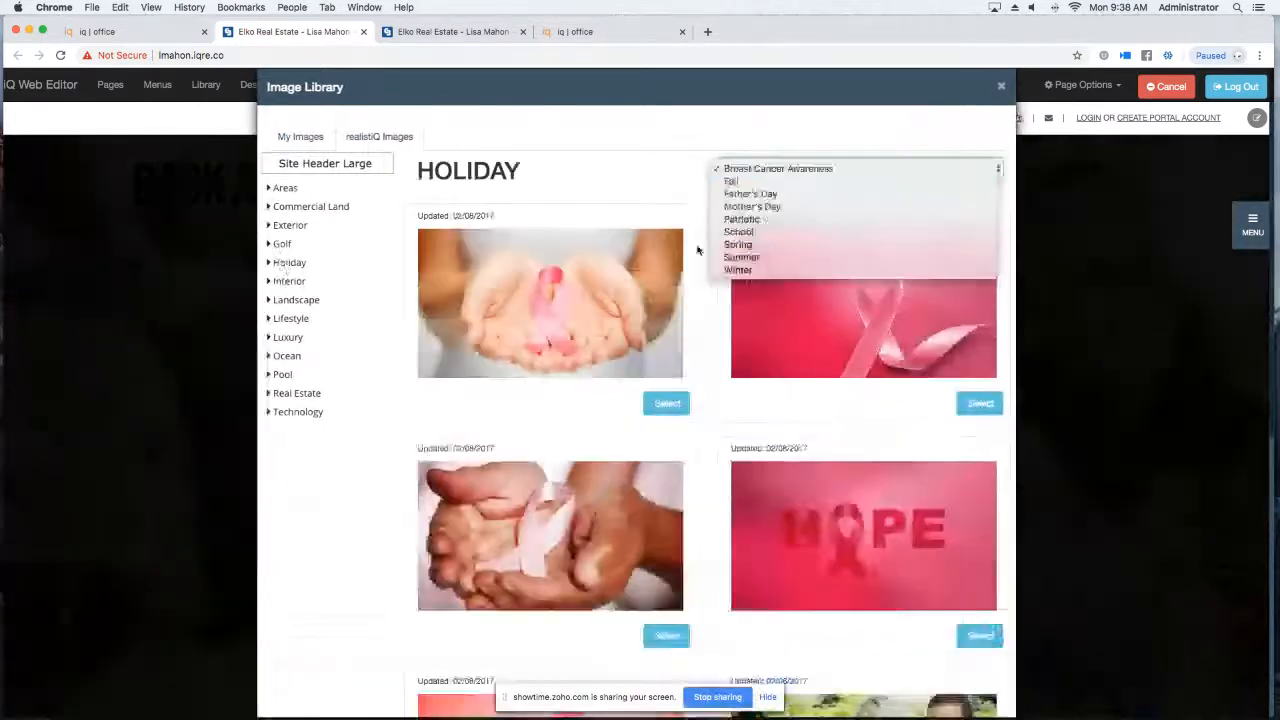
click(743, 245)
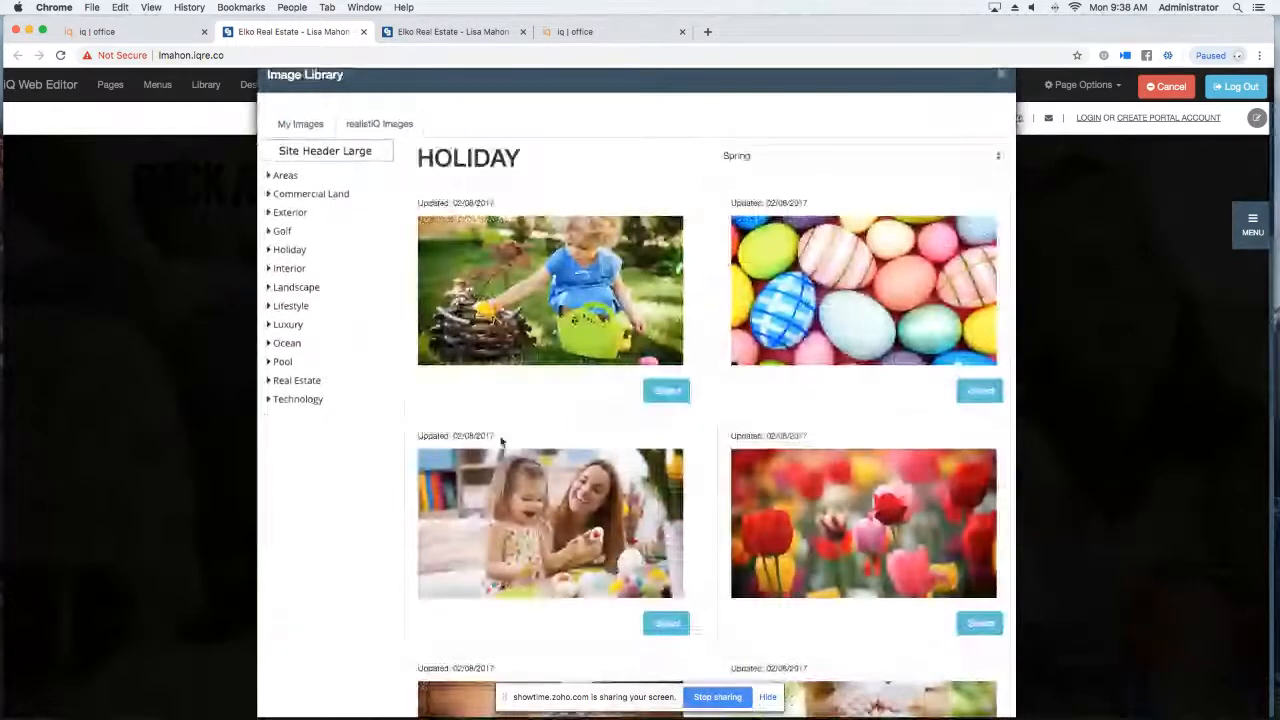
Choose the Luxury living-room photo for slide 1 and apply the hero changes.
click(288, 341)
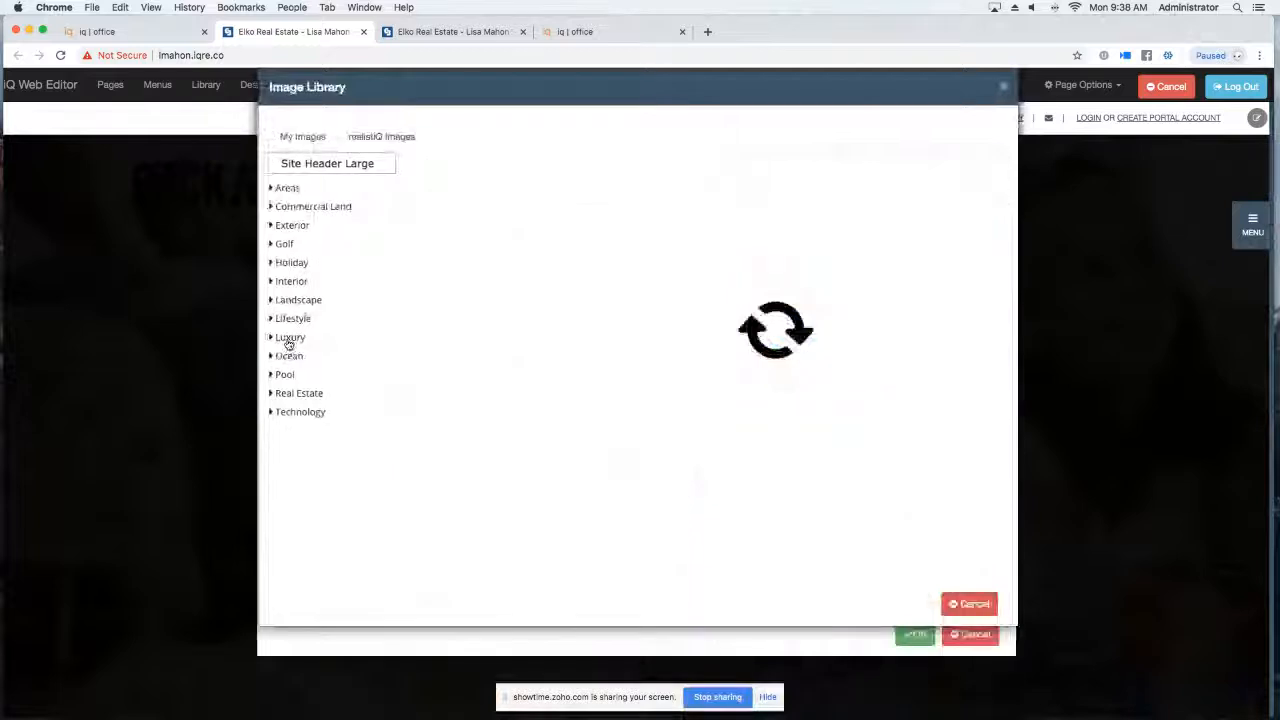
click(294, 414)
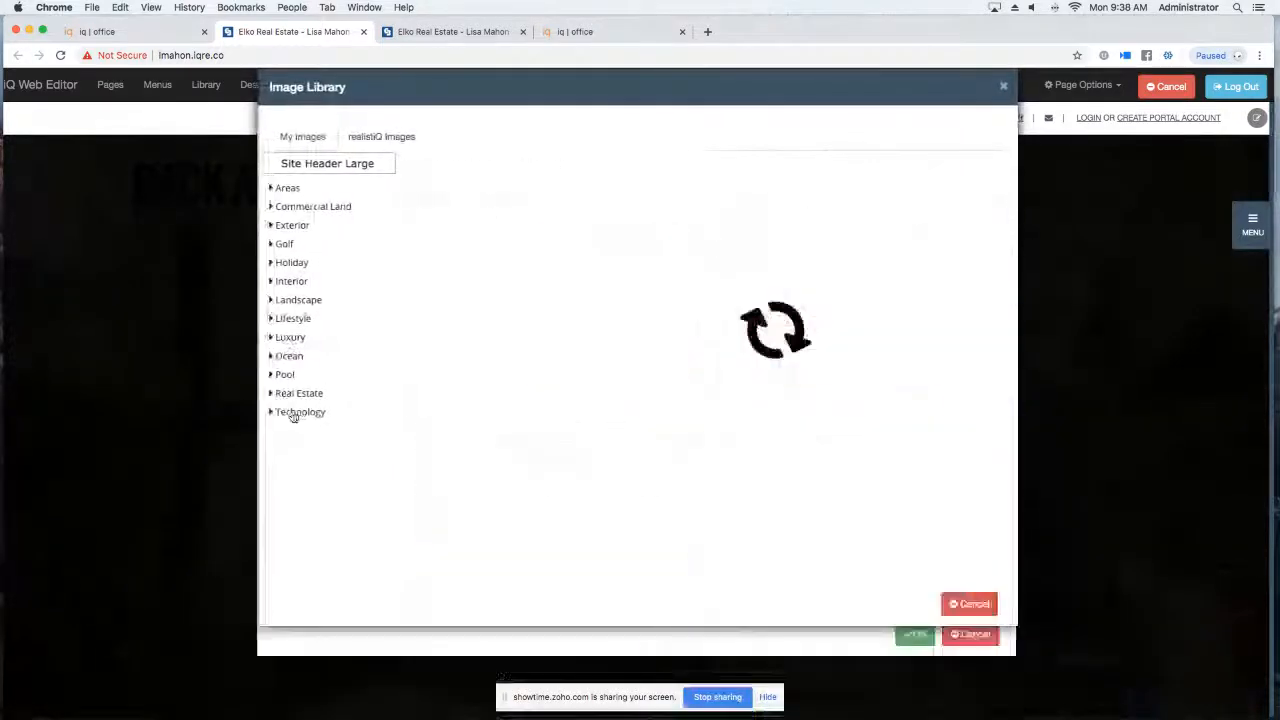
click(290, 394)
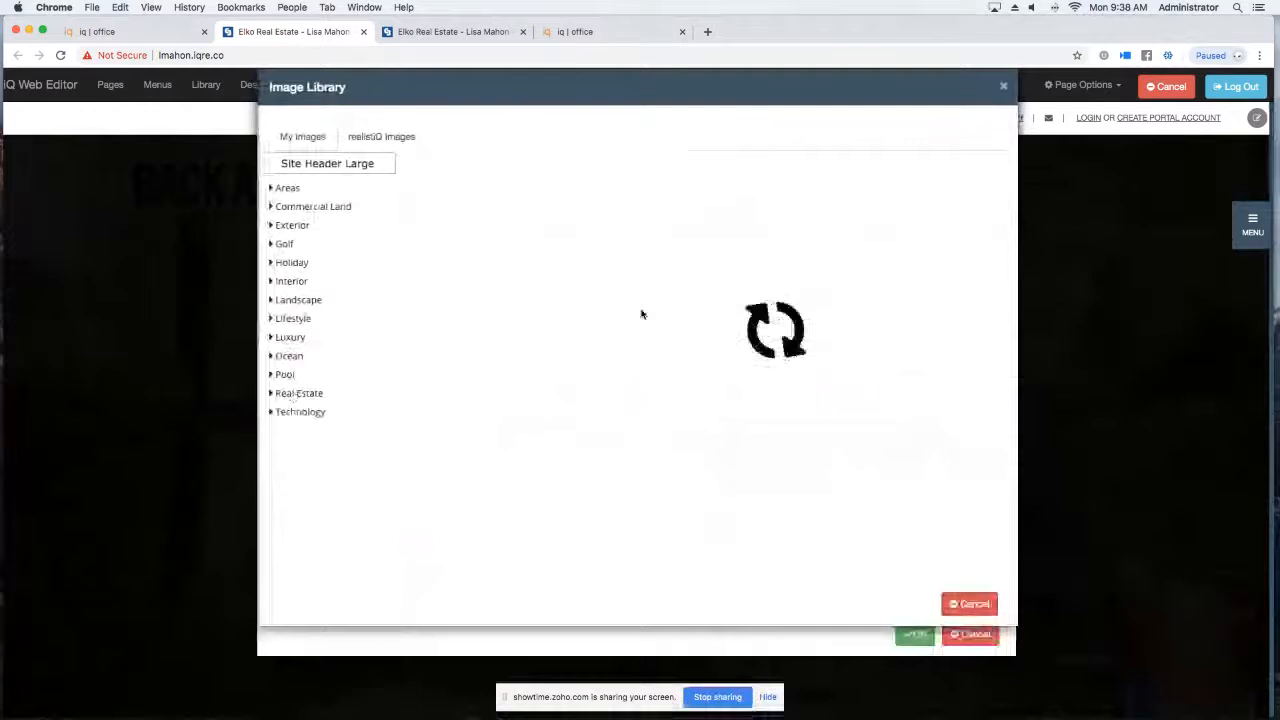
click(290, 338)
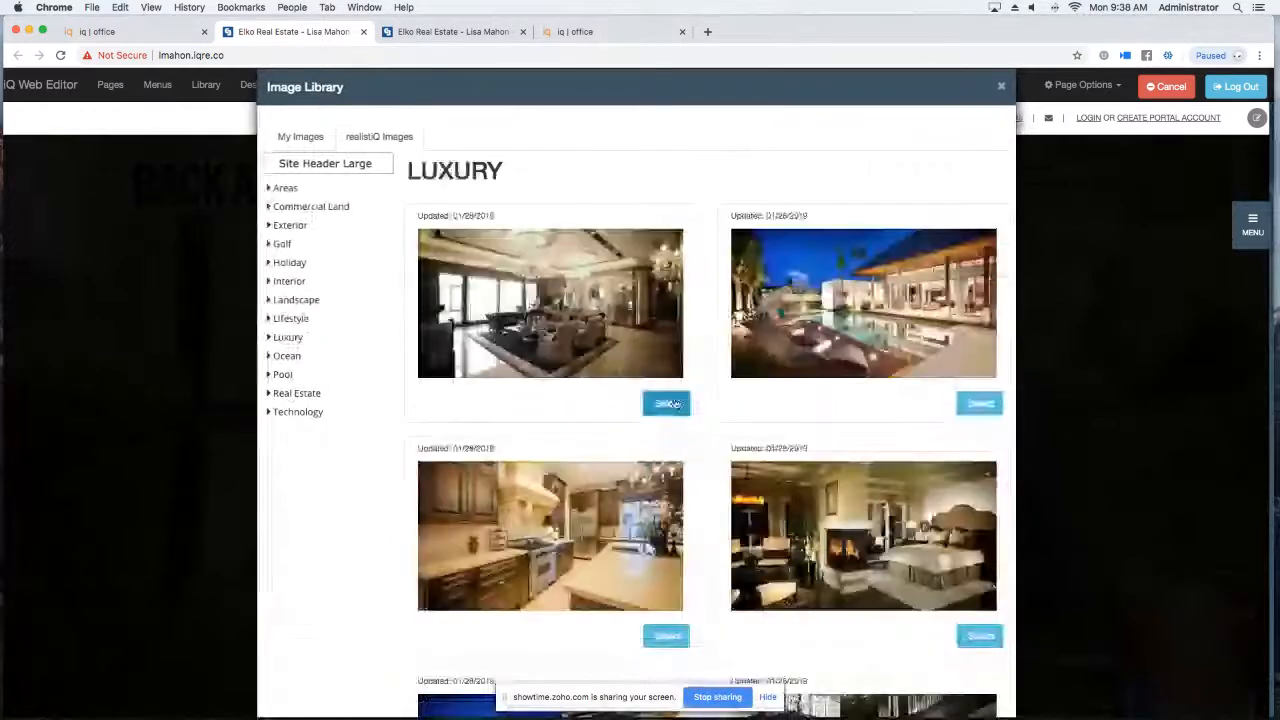
click(668, 403)
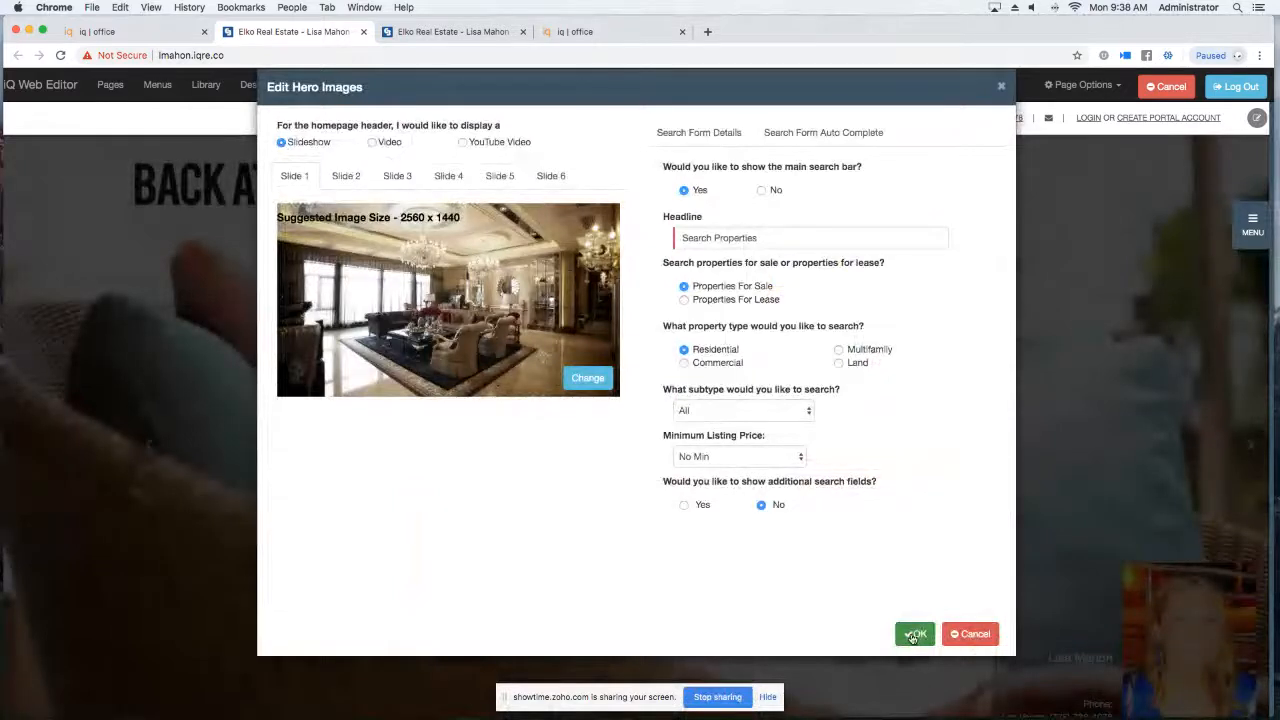
click(916, 634)
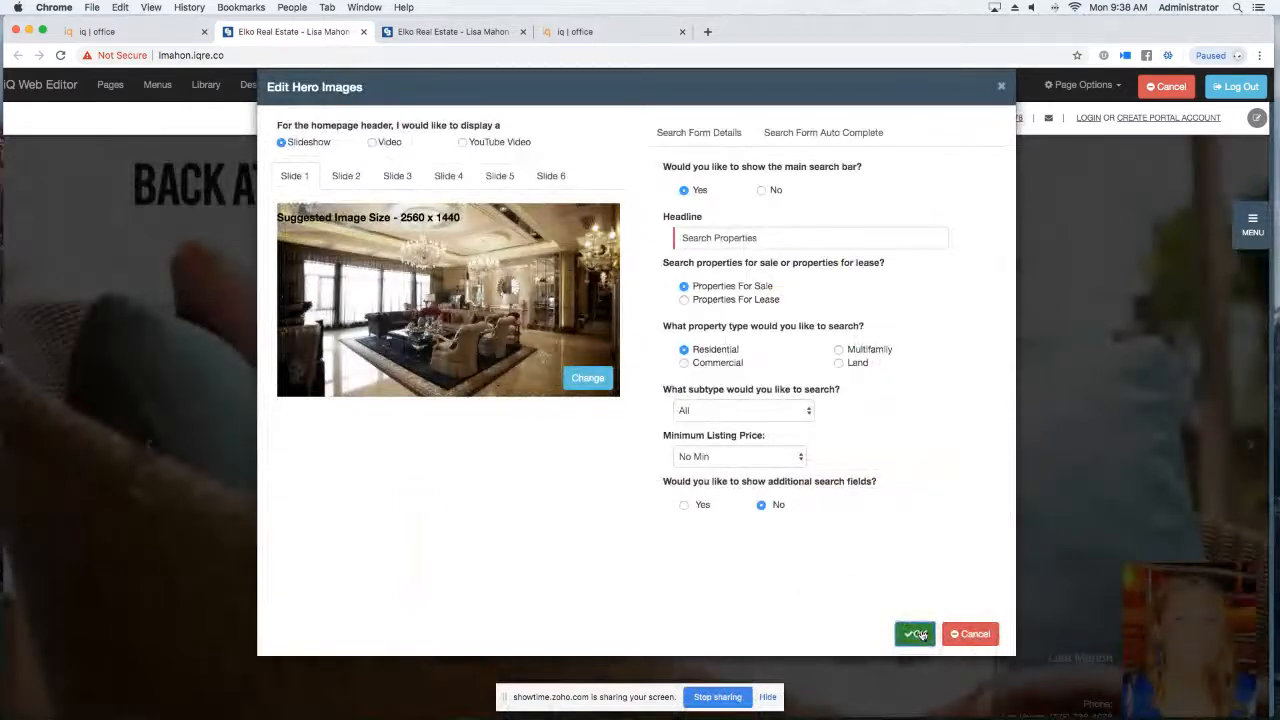
click(917, 634)
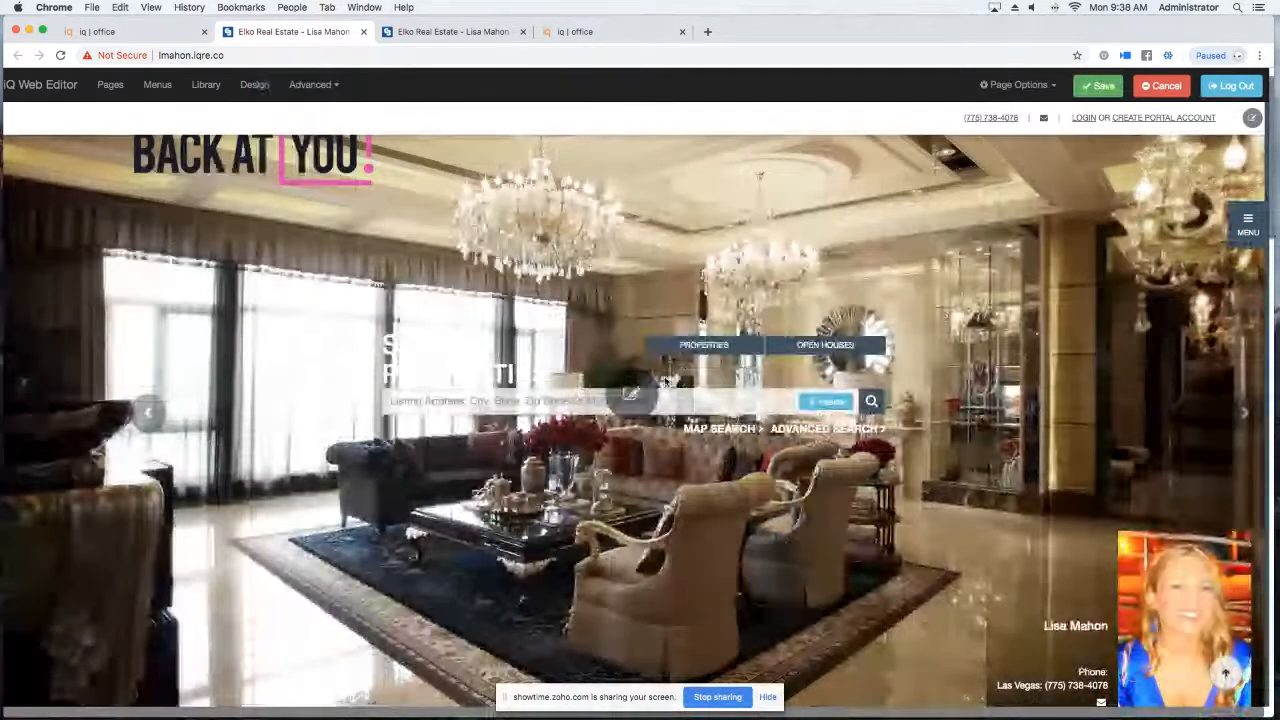
Switch the header to video, pick 'Happy Couple', adjust its brightness, and apply.
click(631, 394)
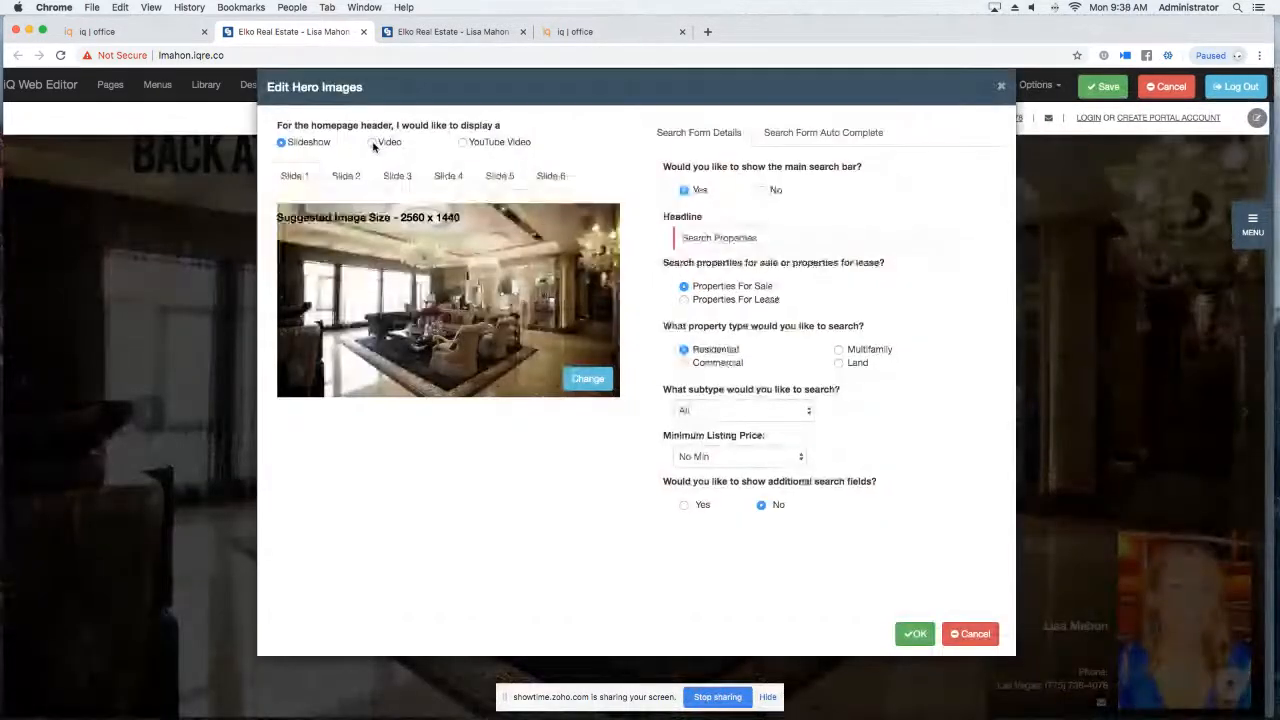
click(372, 143)
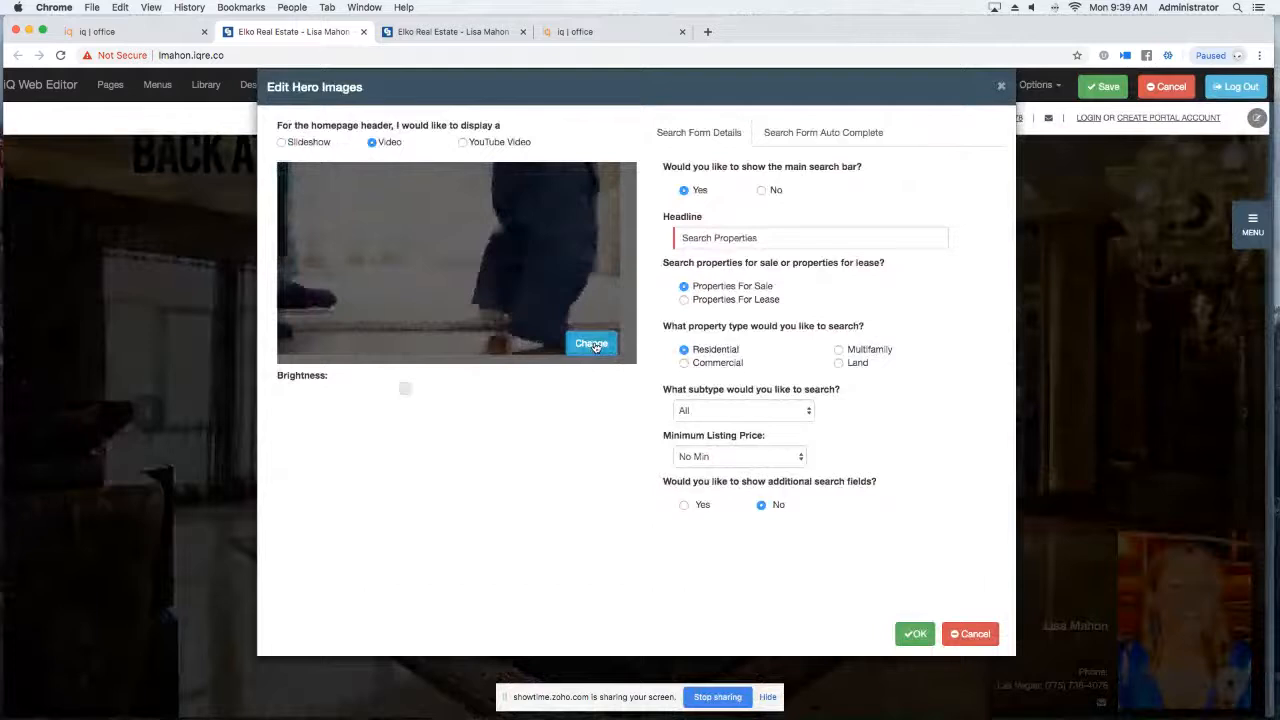
click(592, 344)
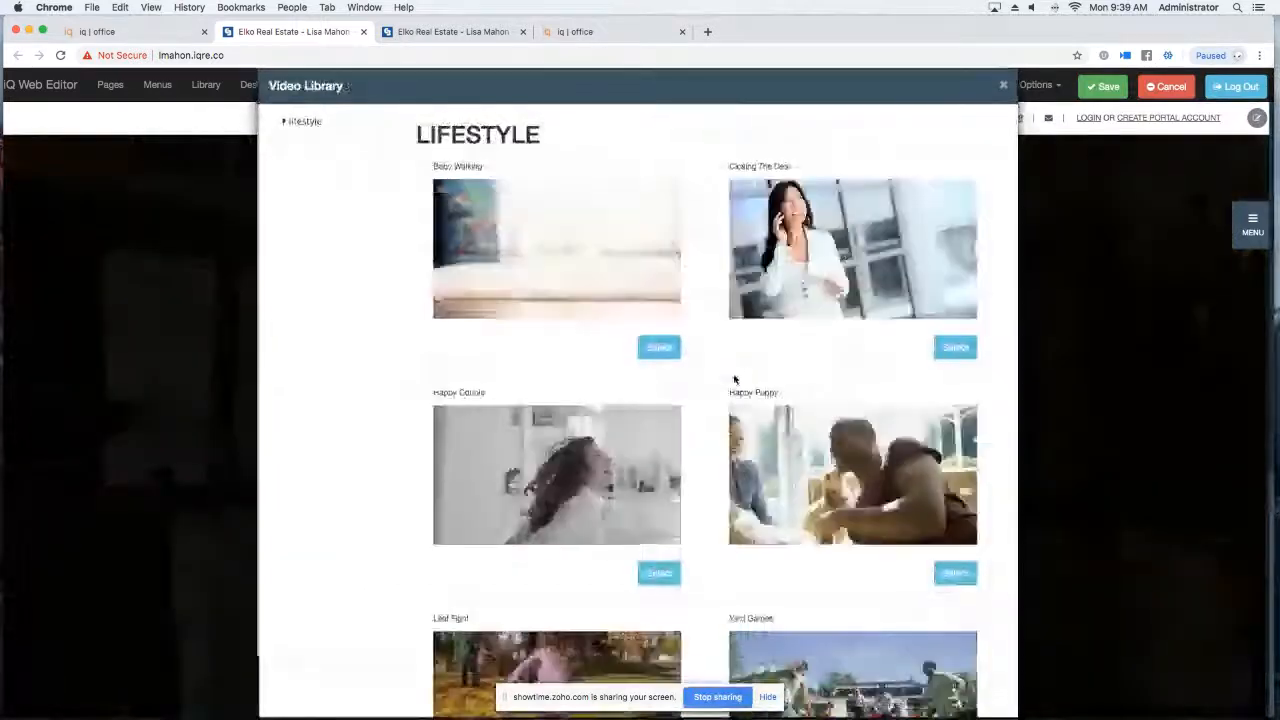
scroll(734, 379, down, 2)
scroll(734, 379, up, 1)
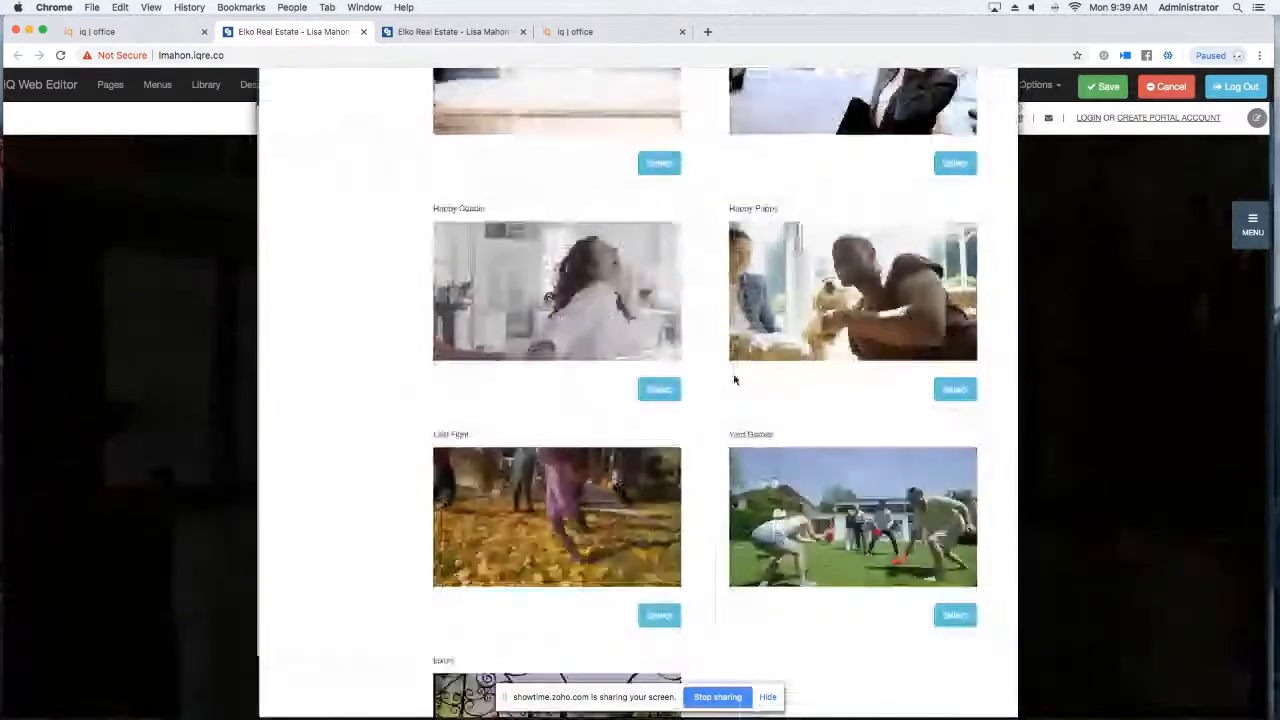
scroll(734, 379, up, 1)
click(657, 406)
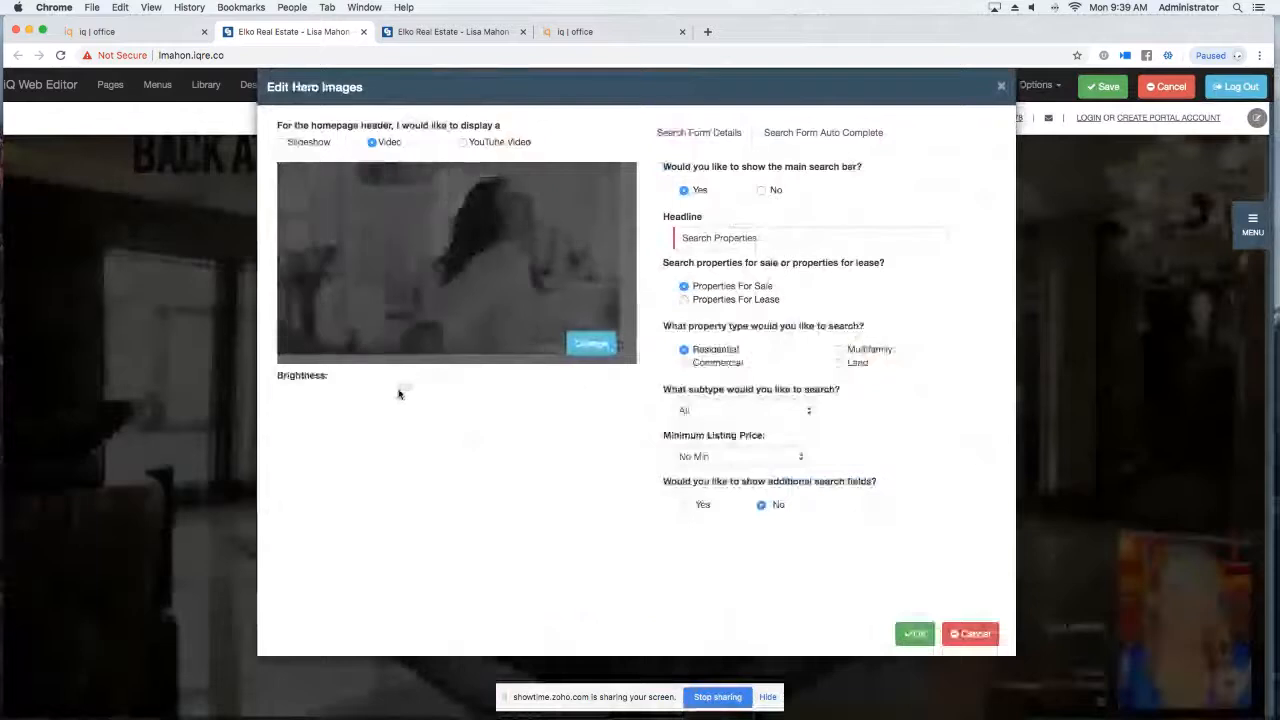
drag(417, 392, 472, 386)
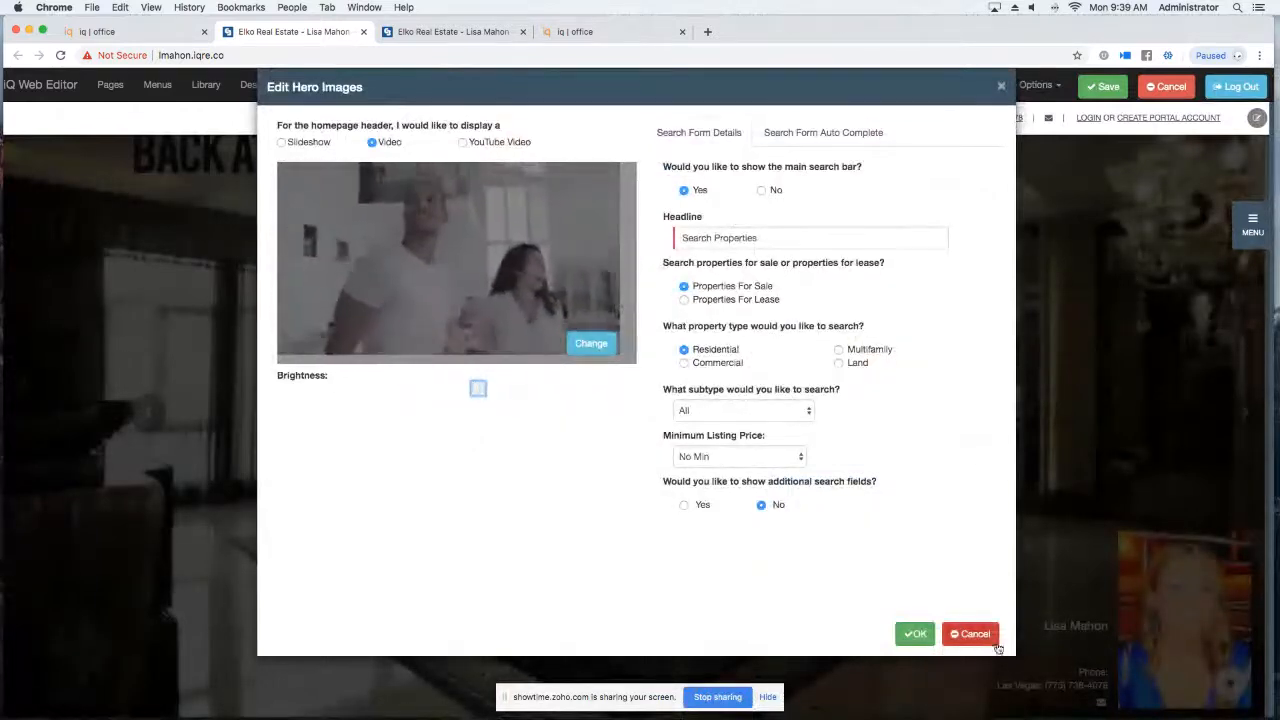
click(916, 634)
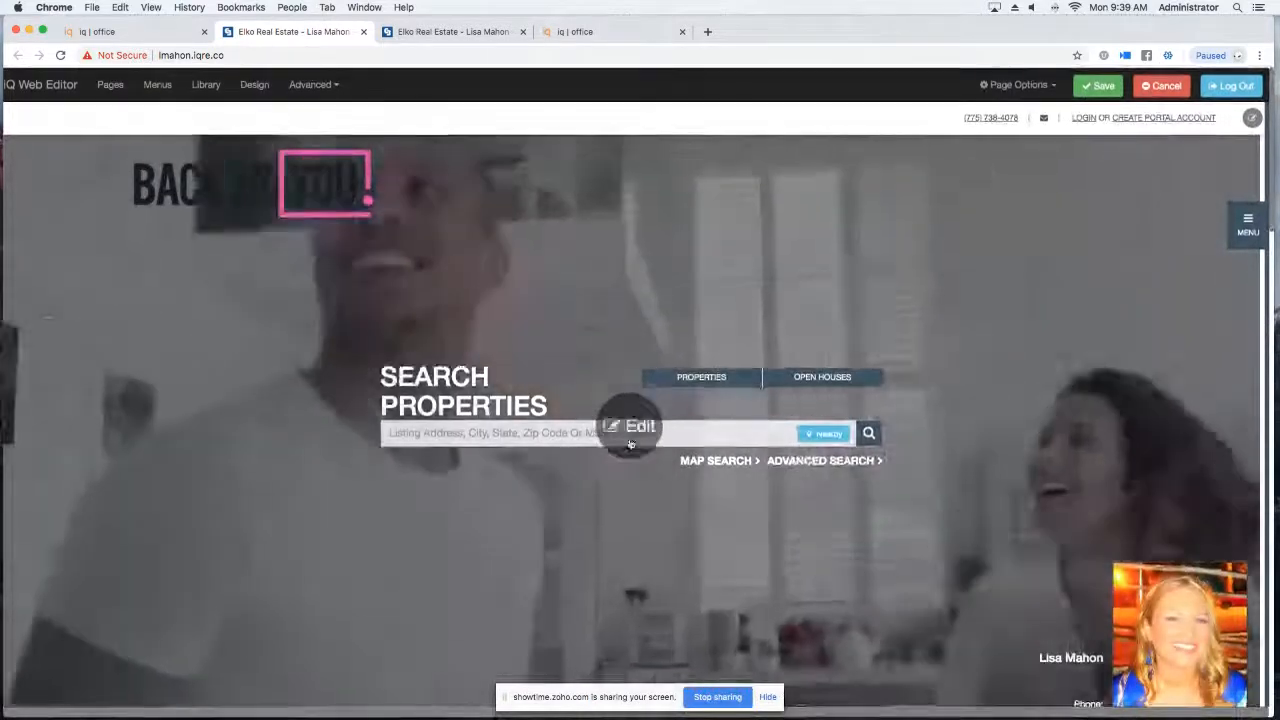
click(628, 428)
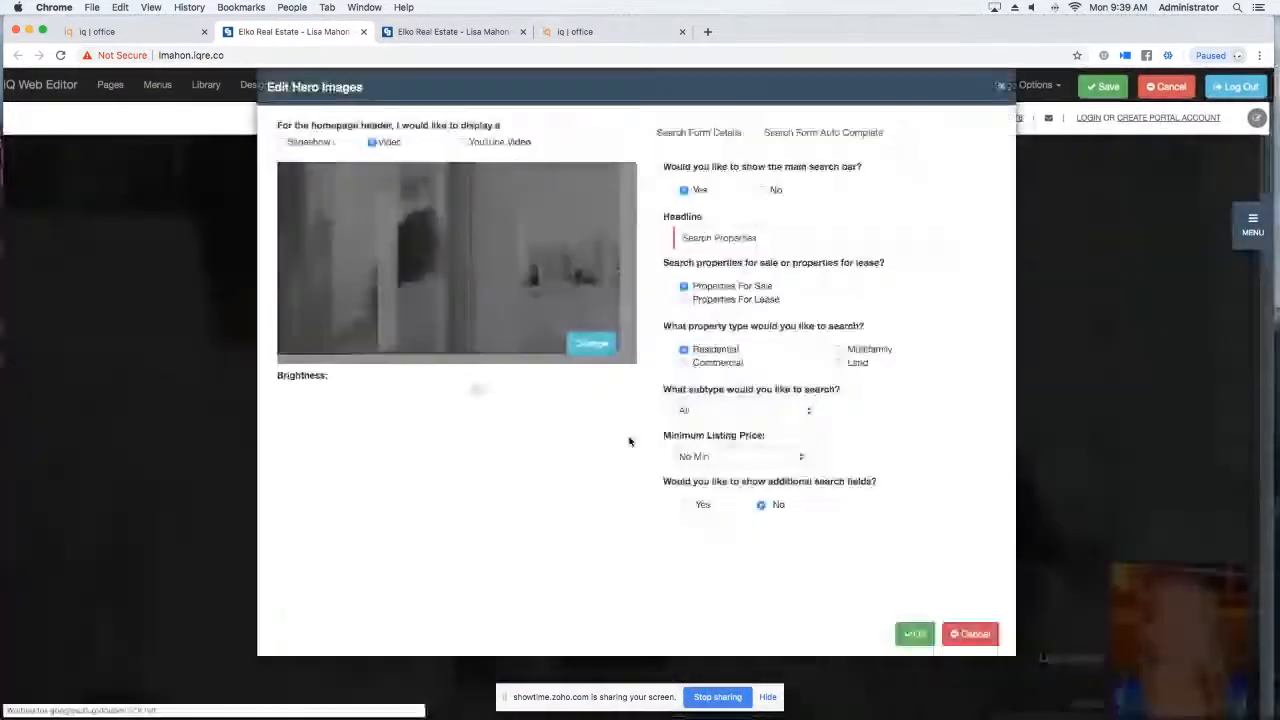
click(462, 143)
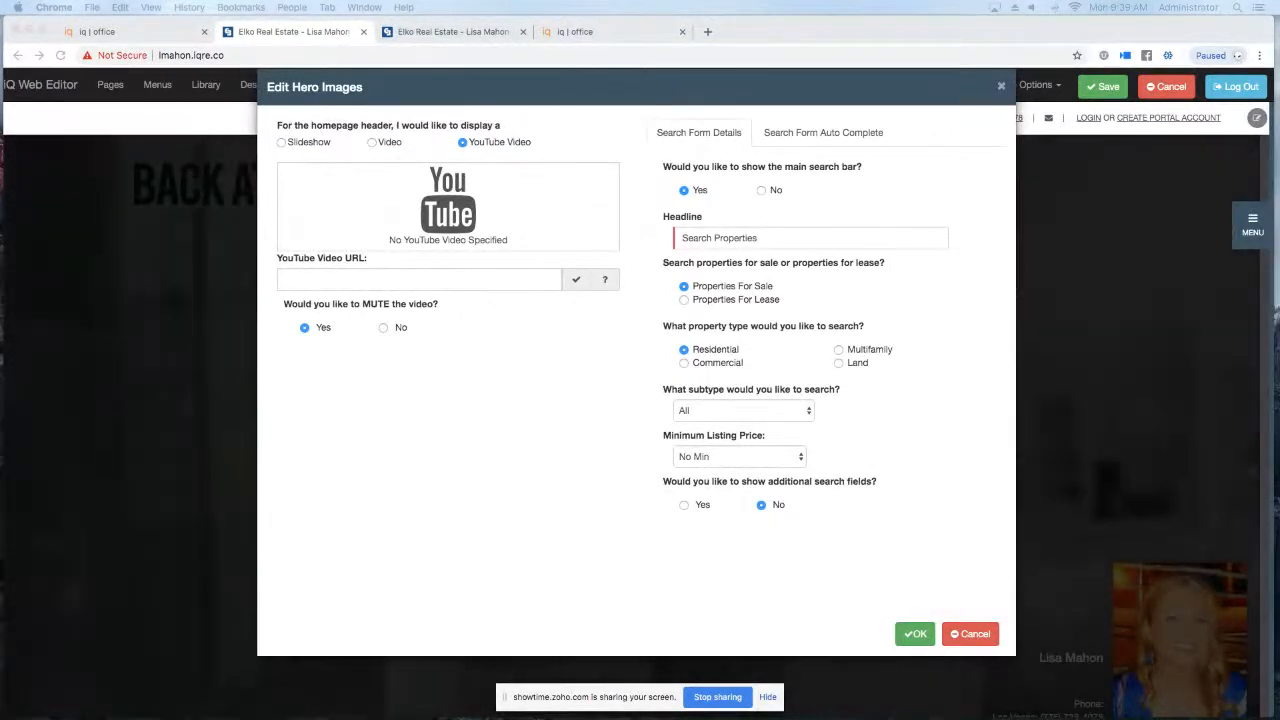
click(321, 277)
text(https://youtu.be/SzaNrEThHDM)
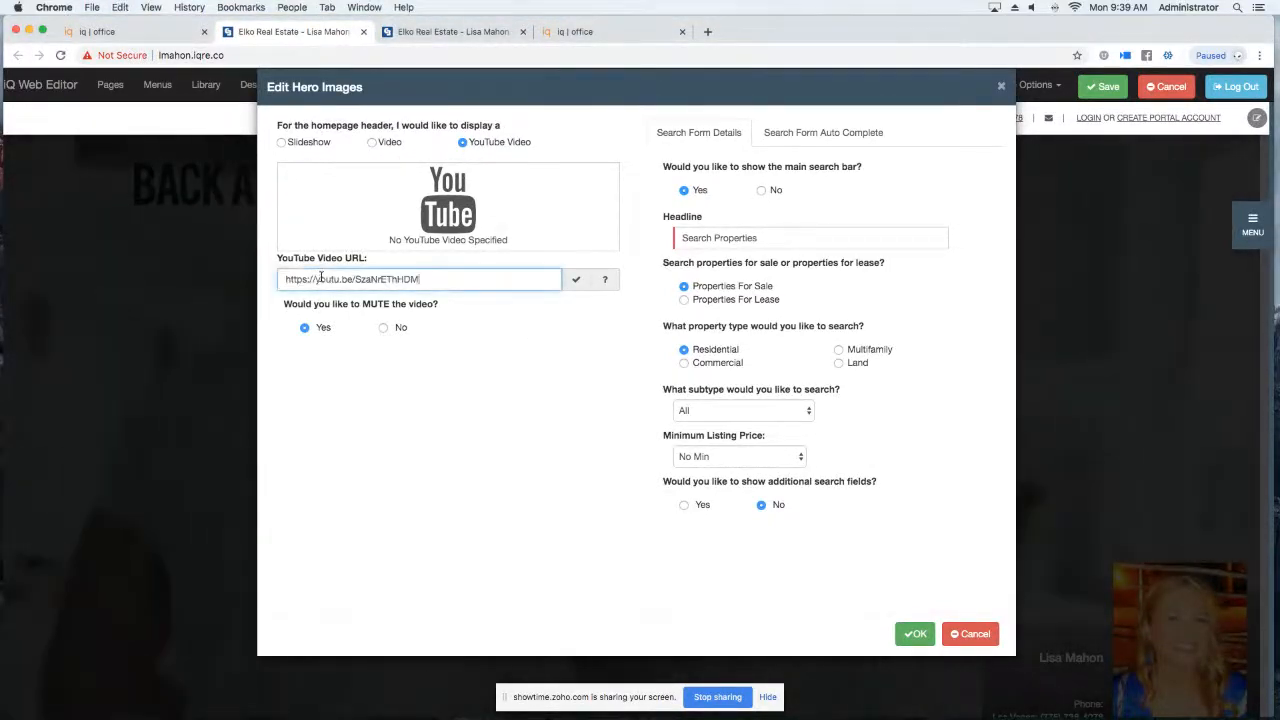
click(575, 281)
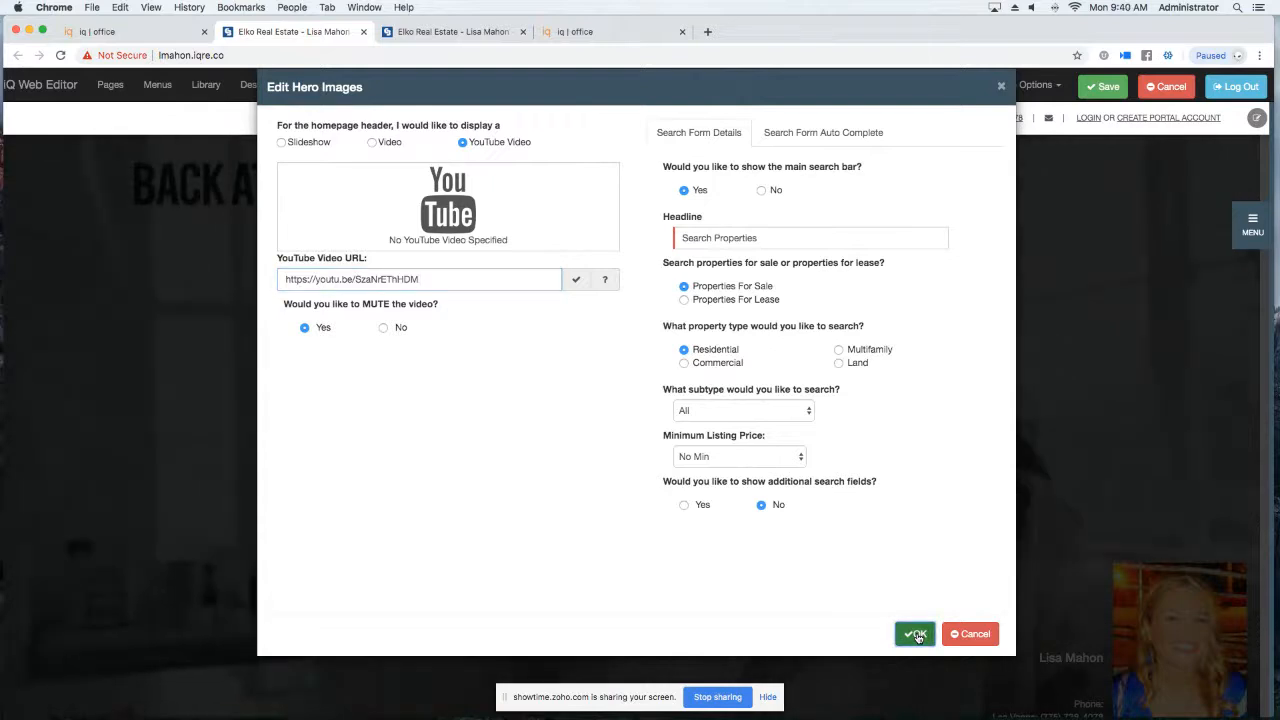
click(916, 635)
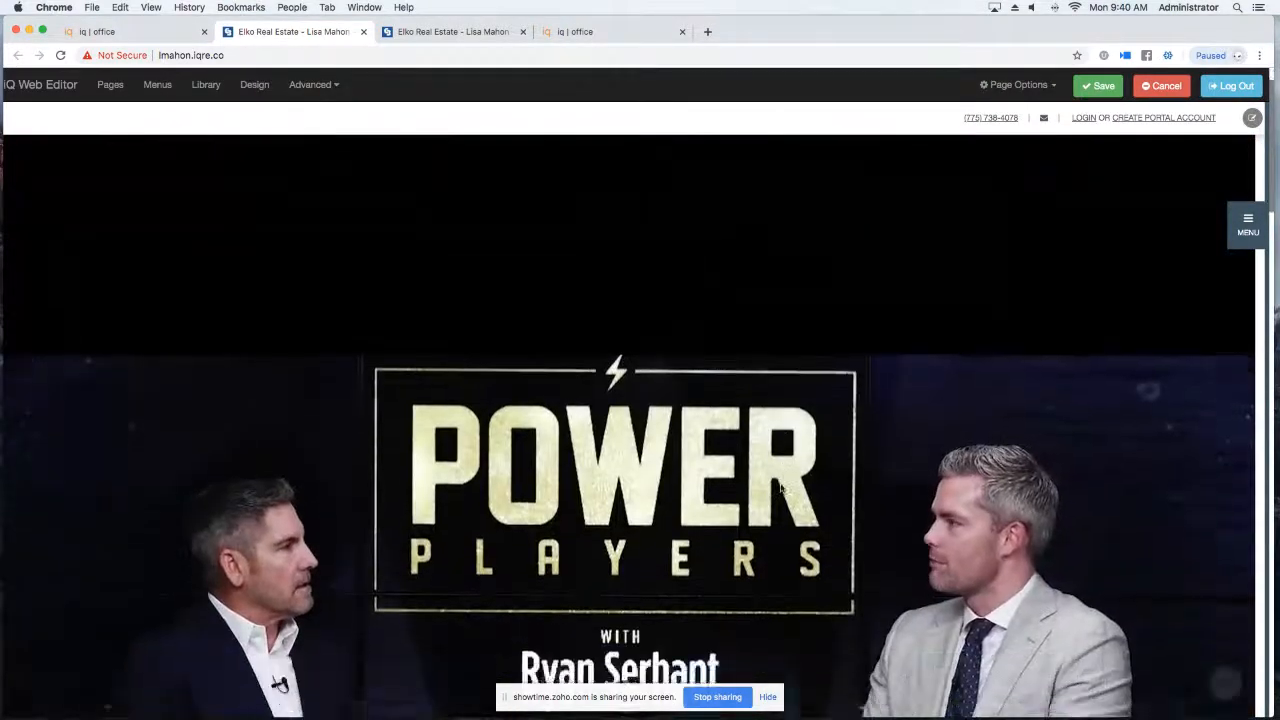
scroll(781, 488, down, 5)
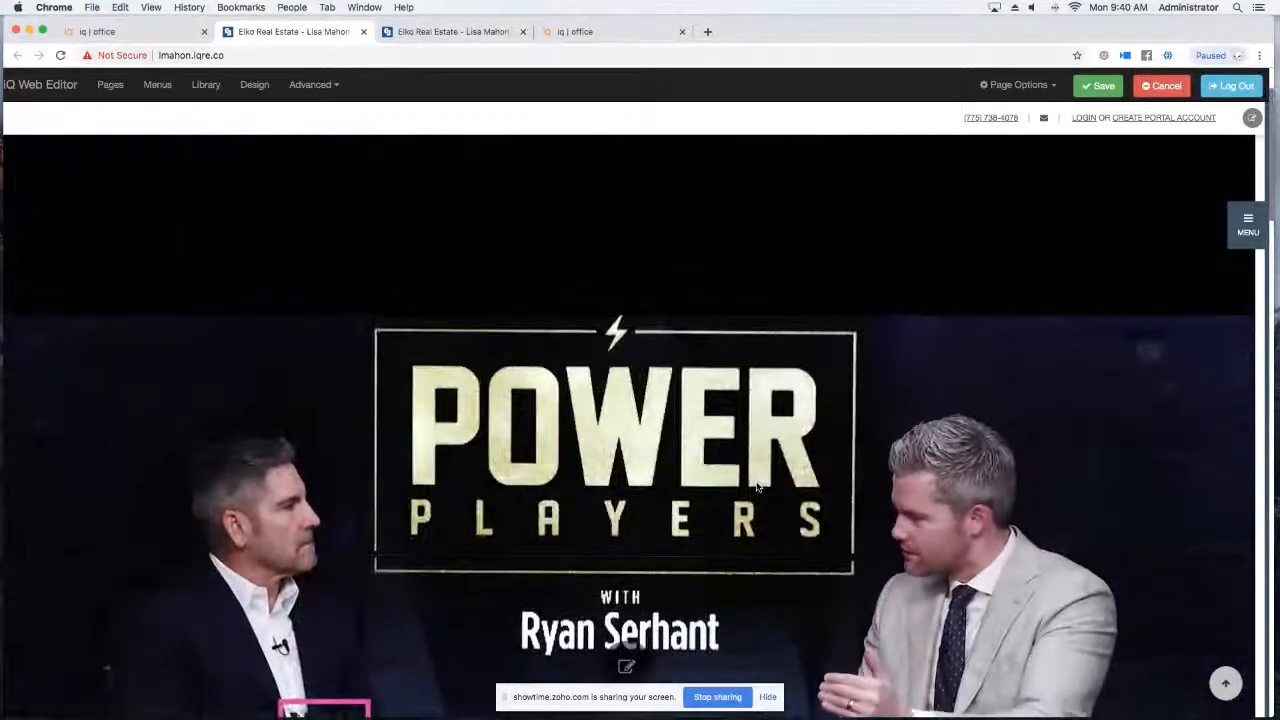
click(622, 662)
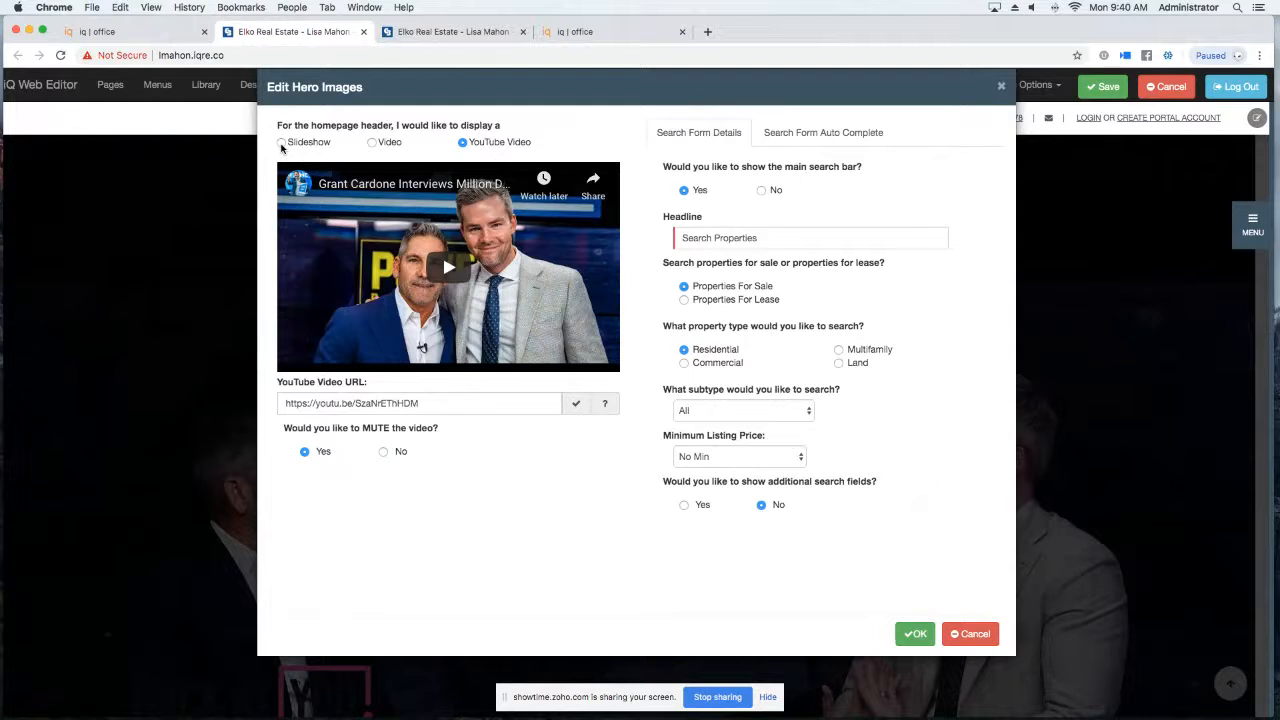
Make the header a slideshow again, using the realistiQ Lifestyle father-and-children photo as slide 1.
click(281, 143)
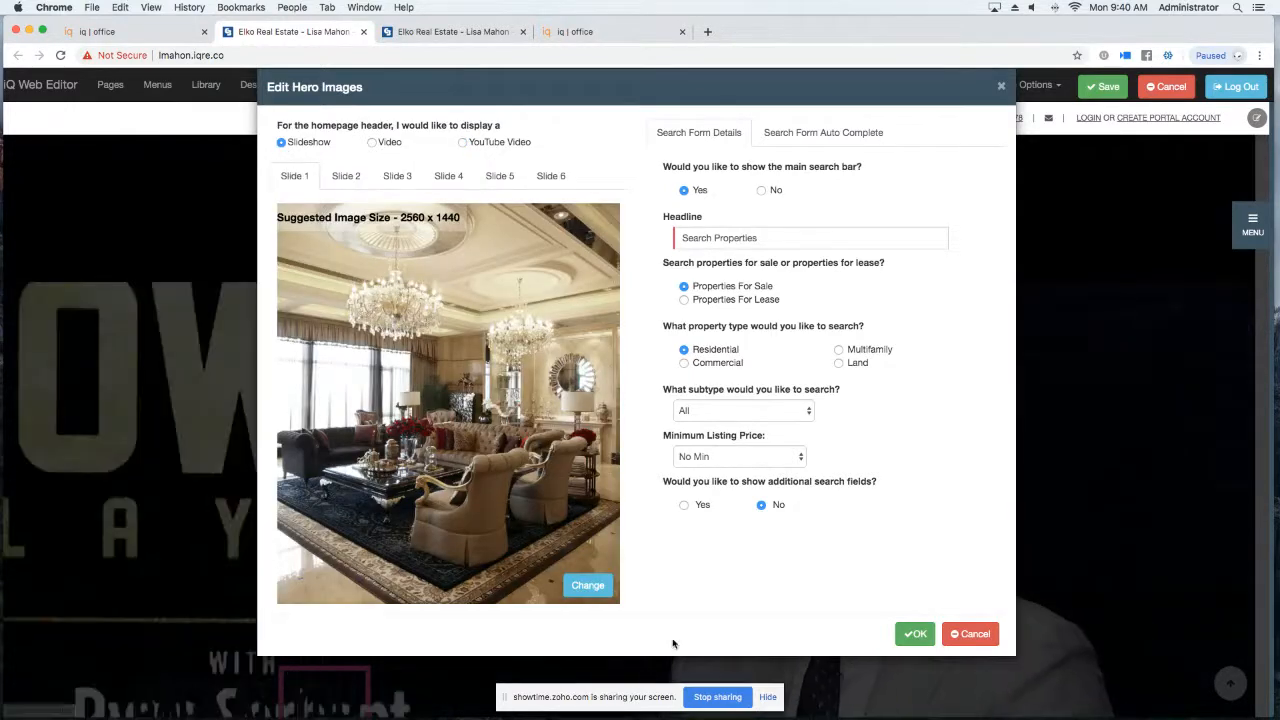
click(588, 585)
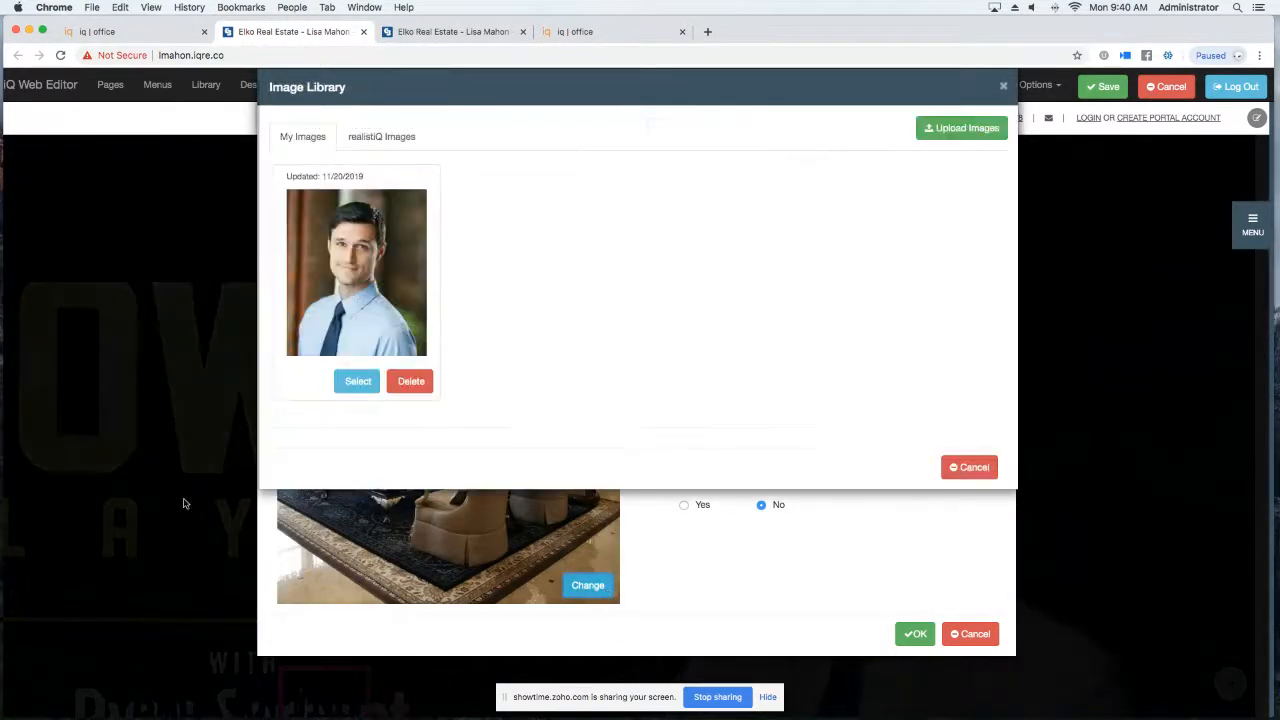
click(370, 138)
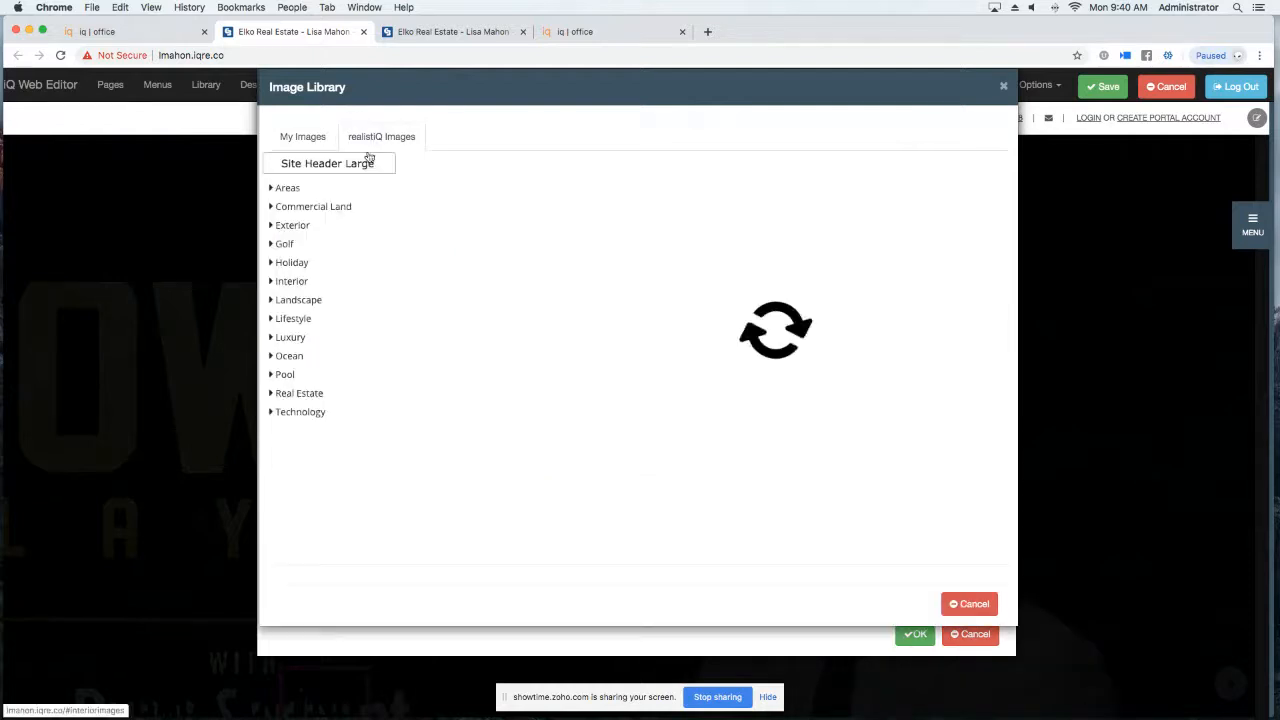
click(297, 320)
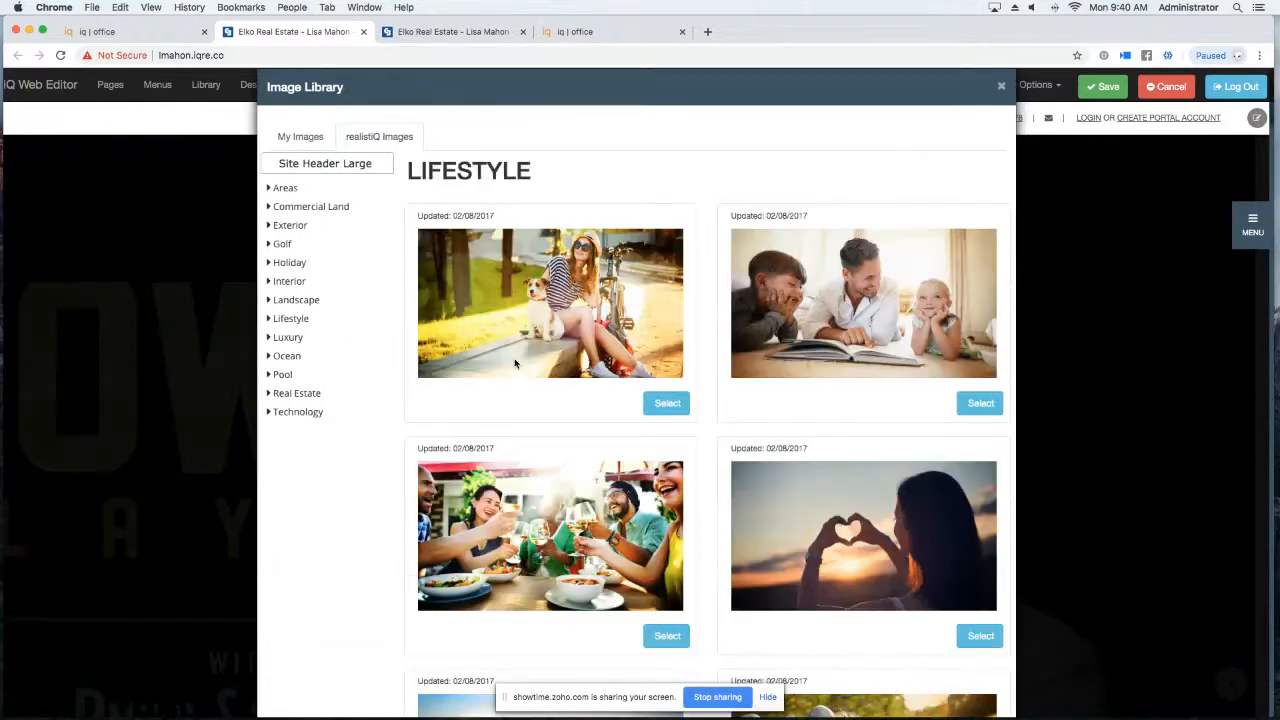
scroll(515, 363, down, 3)
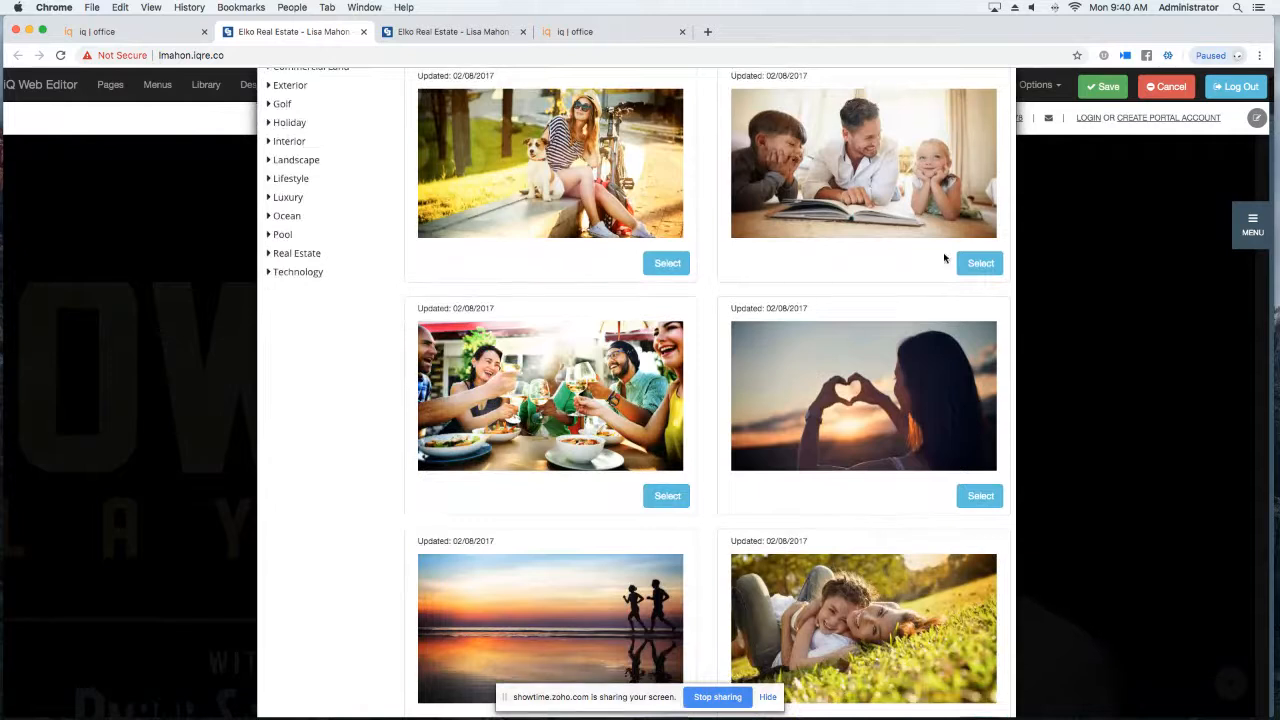
click(975, 263)
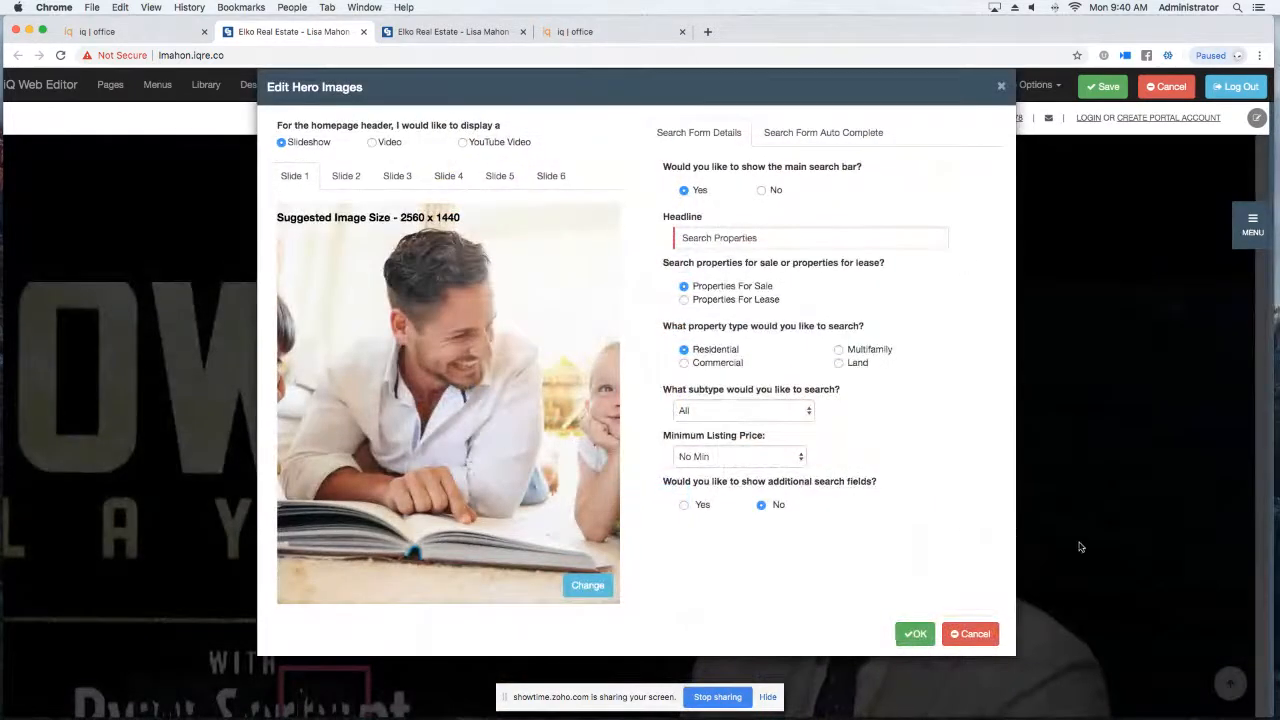
click(915, 633)
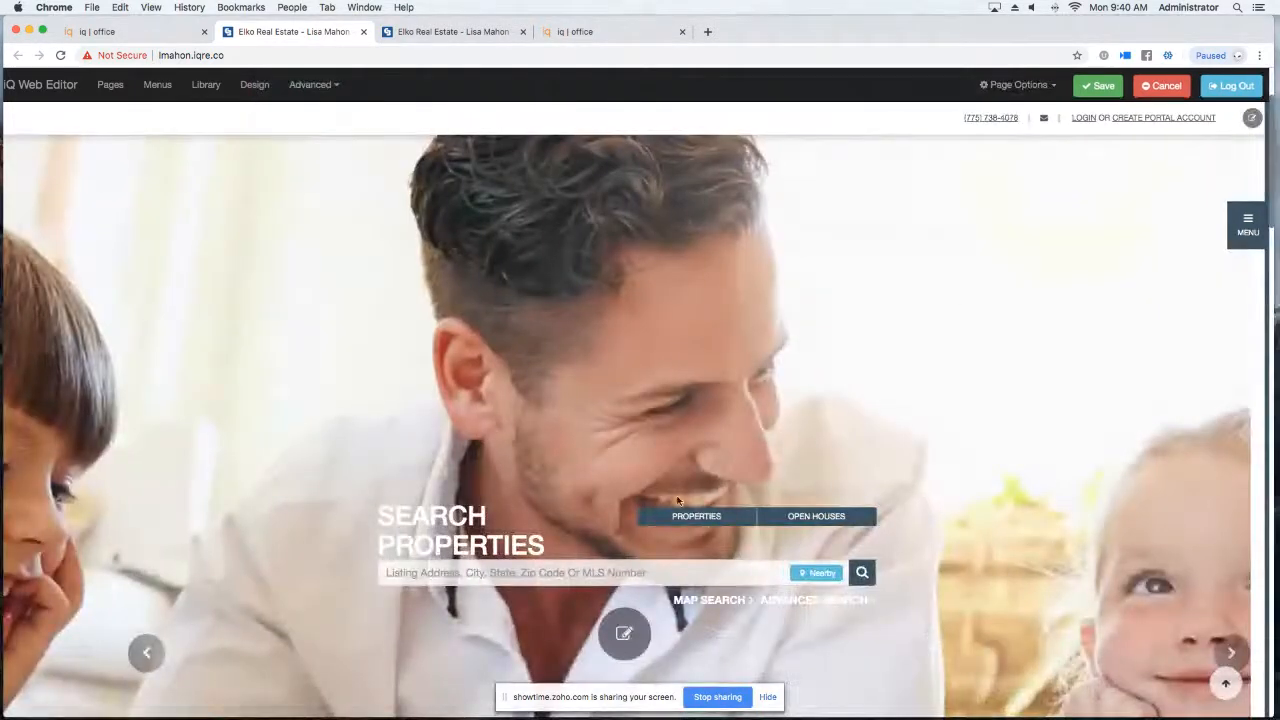
scroll(639, 496, down, 3)
click(620, 436)
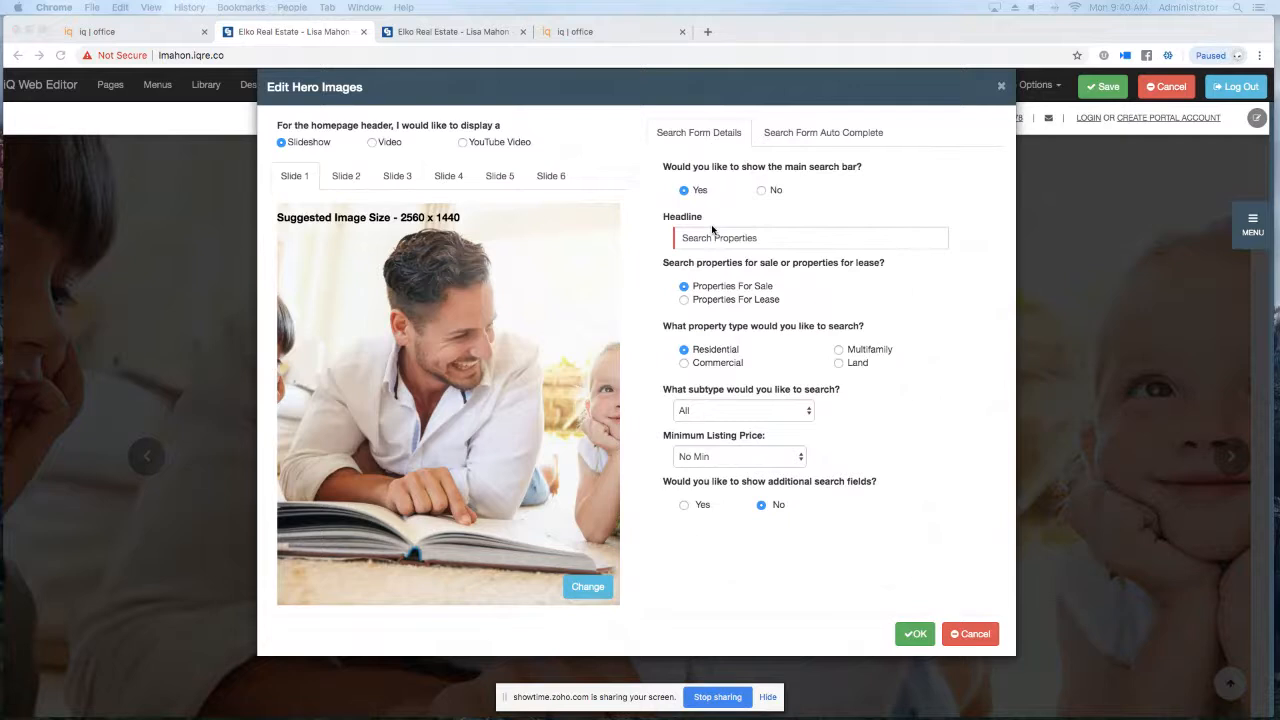
Replace the Search Properties headline with 'Find Your Dream Home', keeping property subtype All.
click(771, 240)
drag(765, 240, 680, 237)
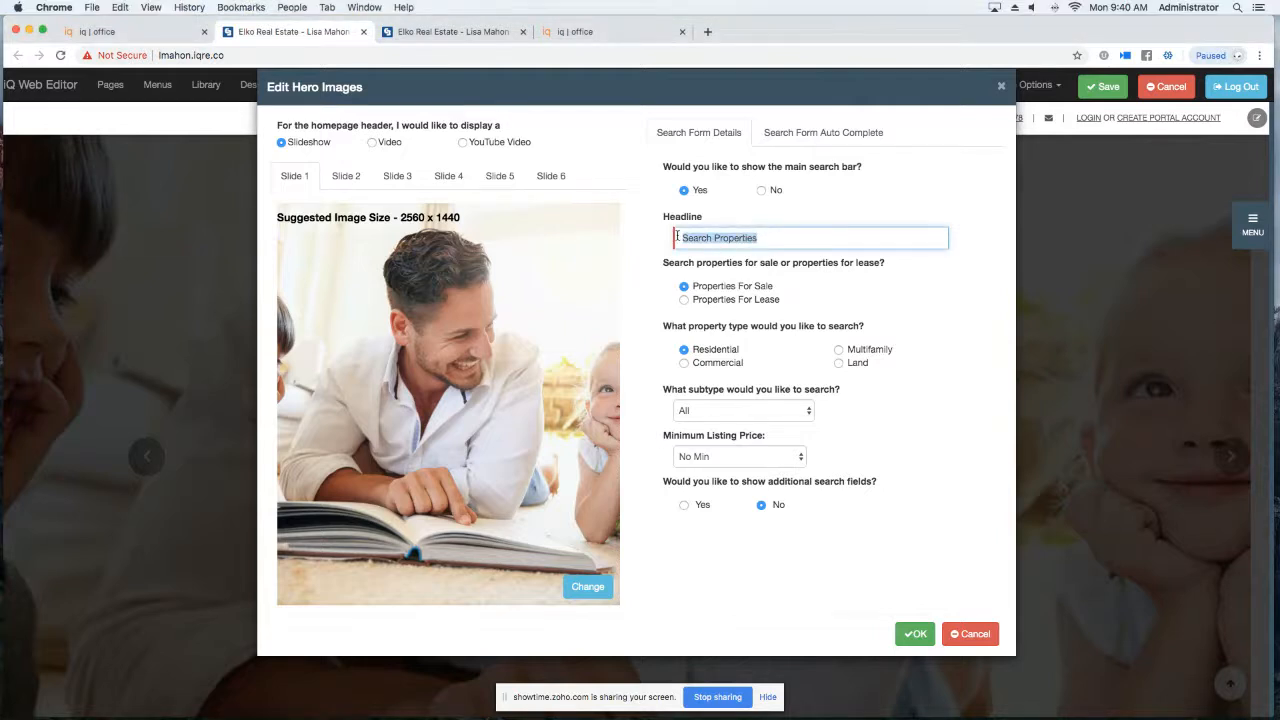
text(Fin)
key(BackSpace)
key(BackSpace)
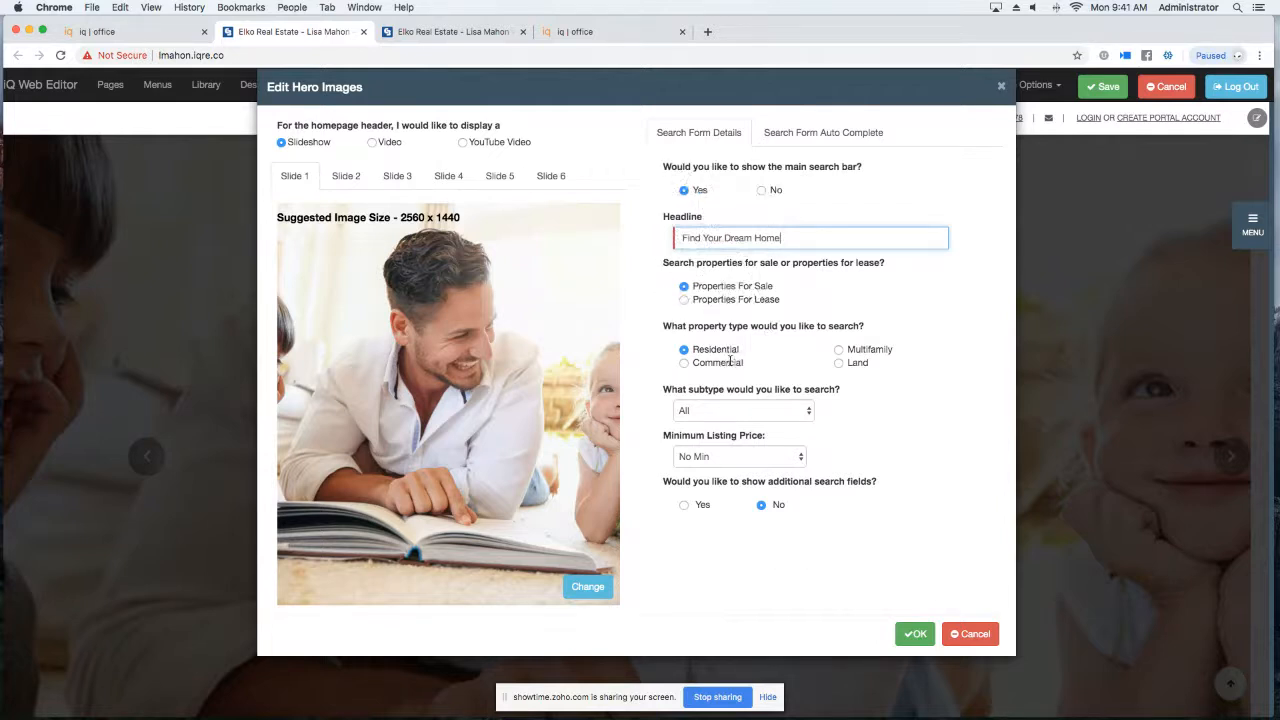
click(755, 411)
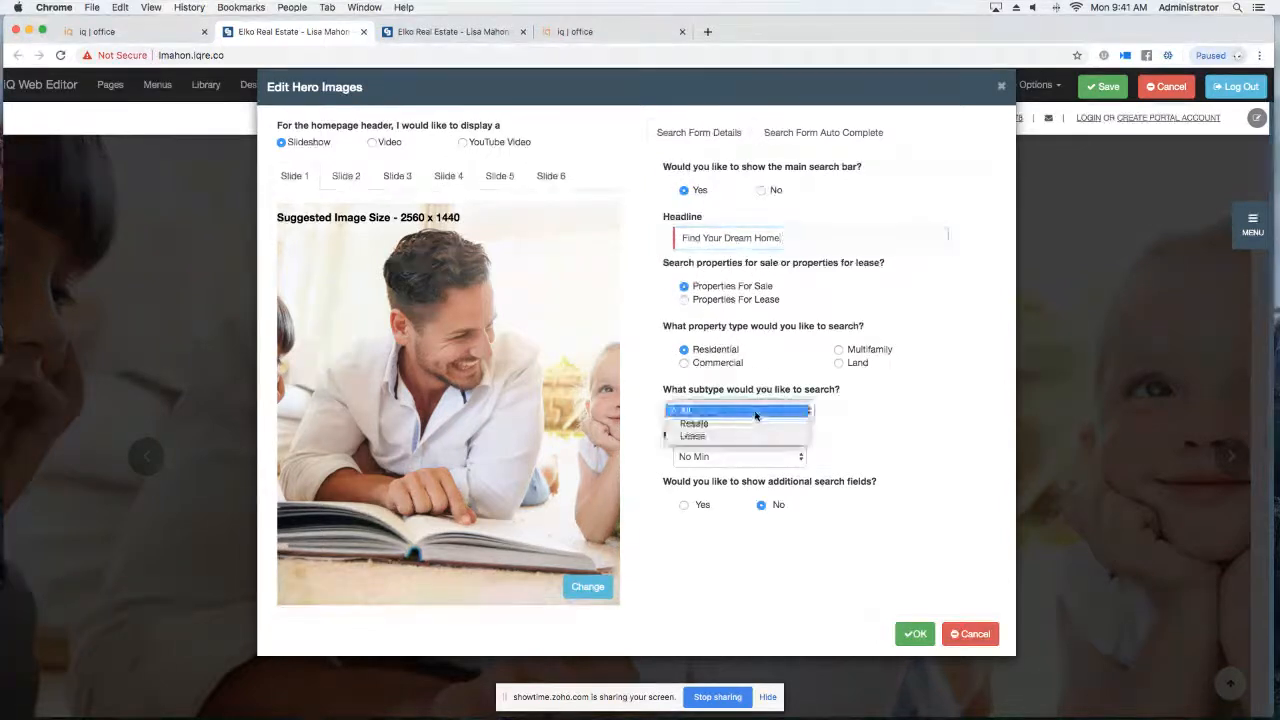
click(755, 414)
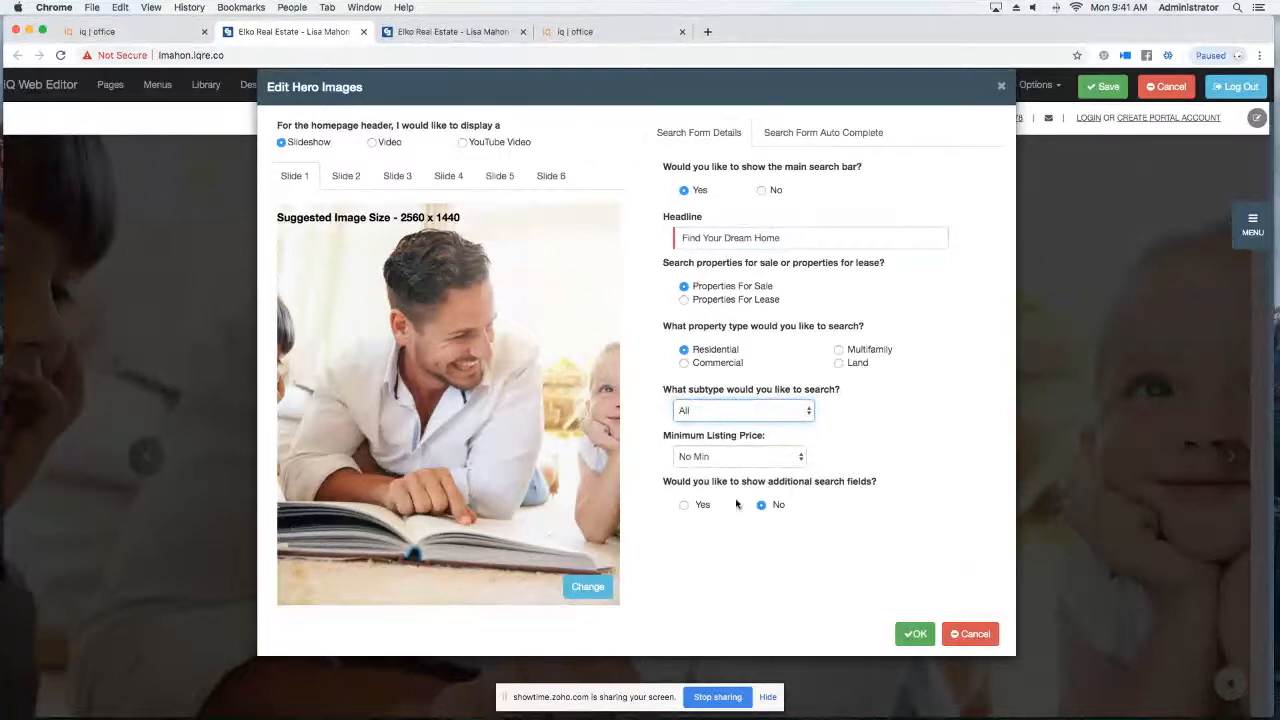
Apply the Find Your Dream Home headline to the homepage hero, then reopen its settings.
click(915, 634)
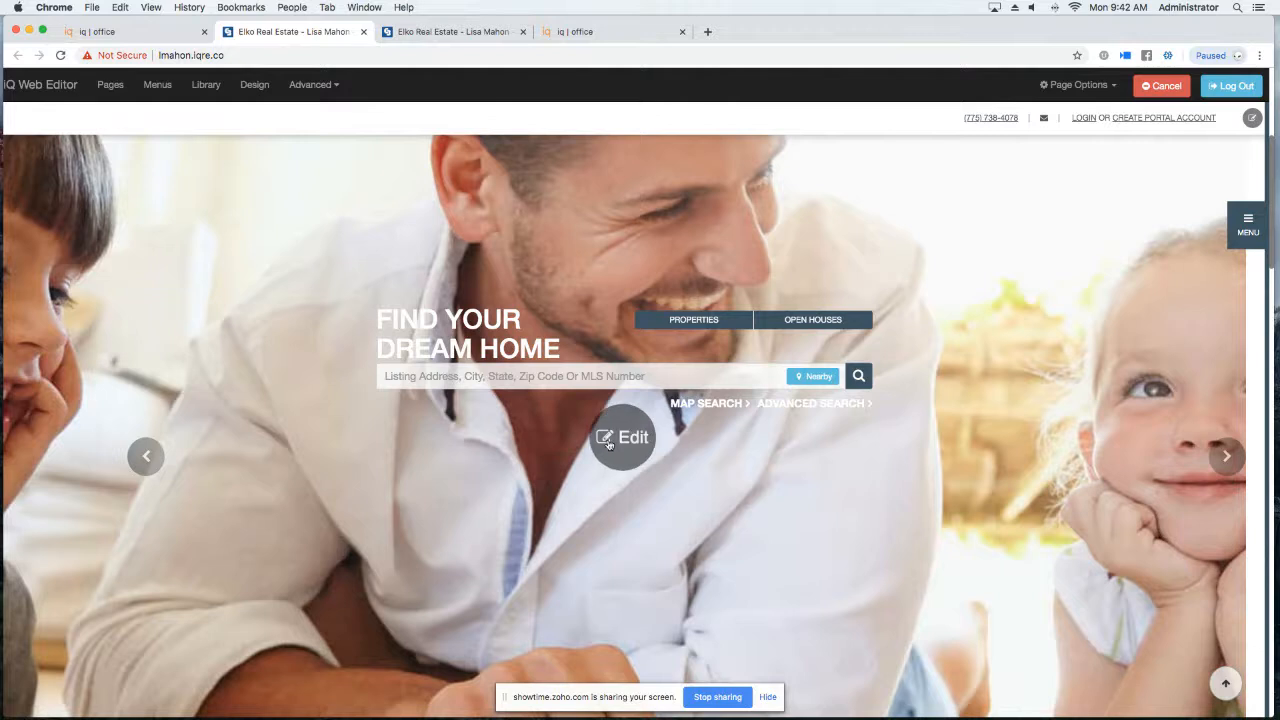
click(622, 436)
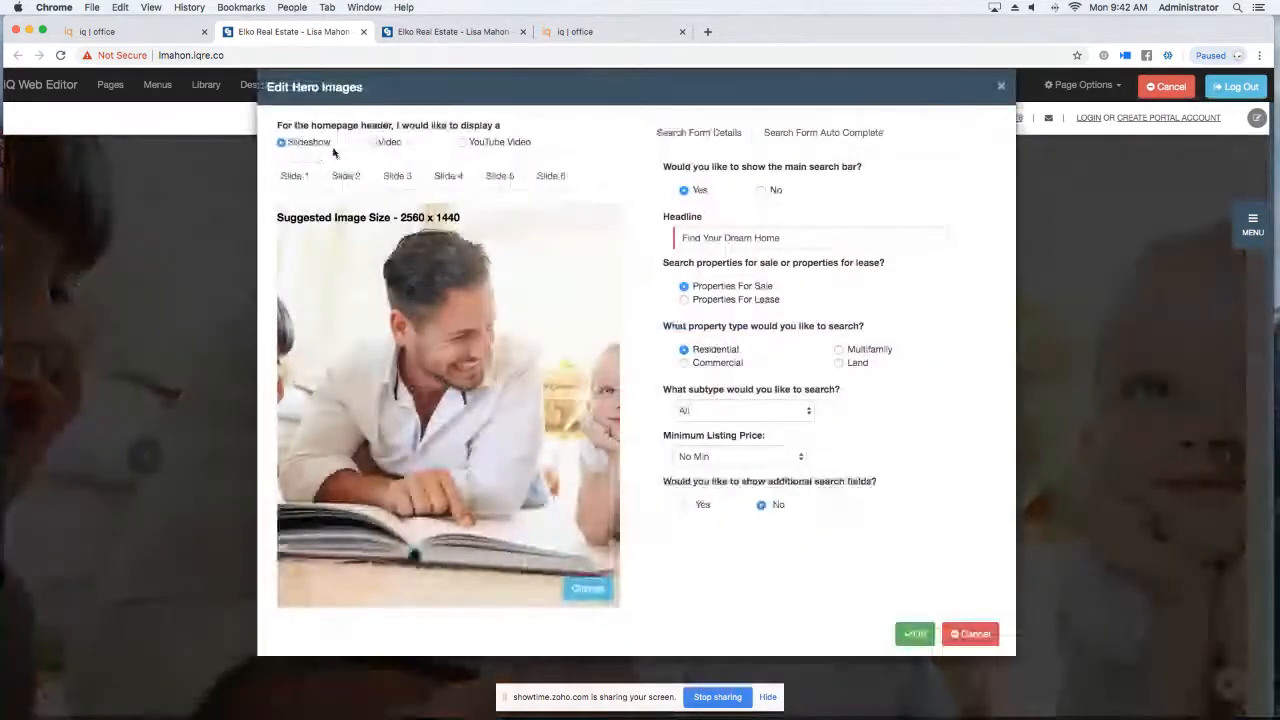
Replace slide 1 with the golden retriever photo from realistiQ Images > Lifestyle.
click(585, 588)
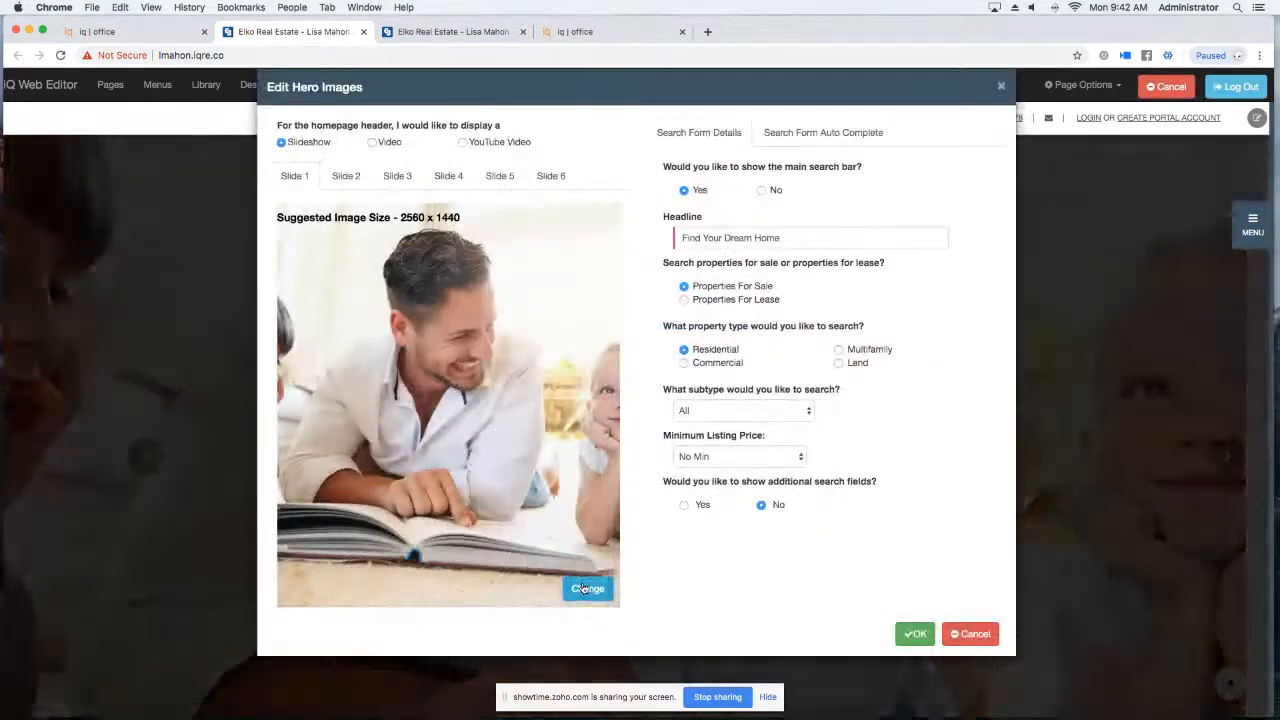
click(355, 135)
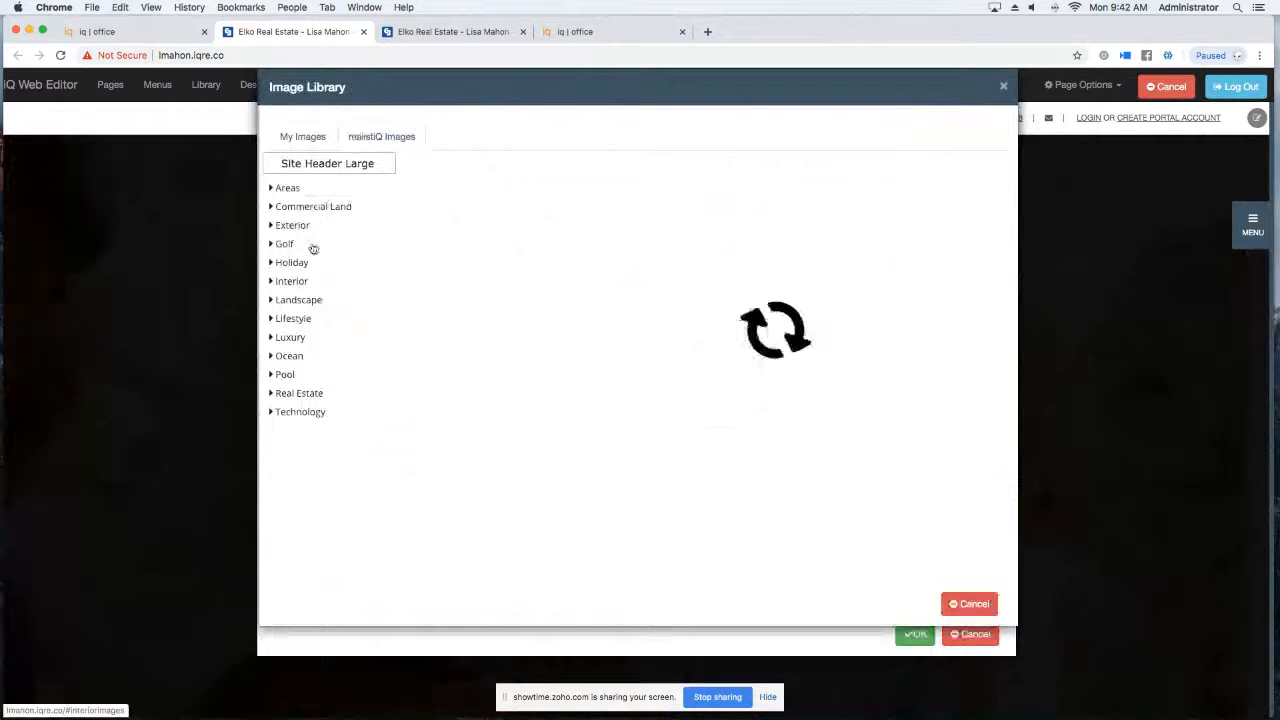
click(293, 319)
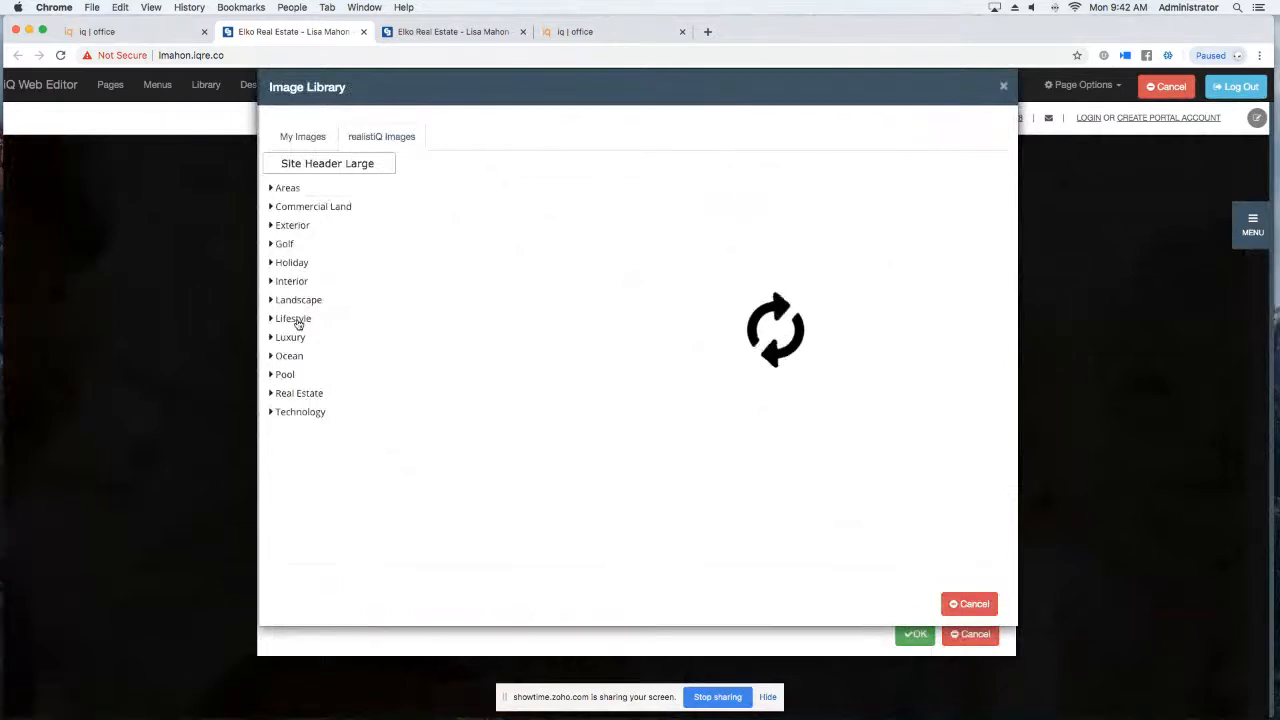
scroll(741, 385, down, 1)
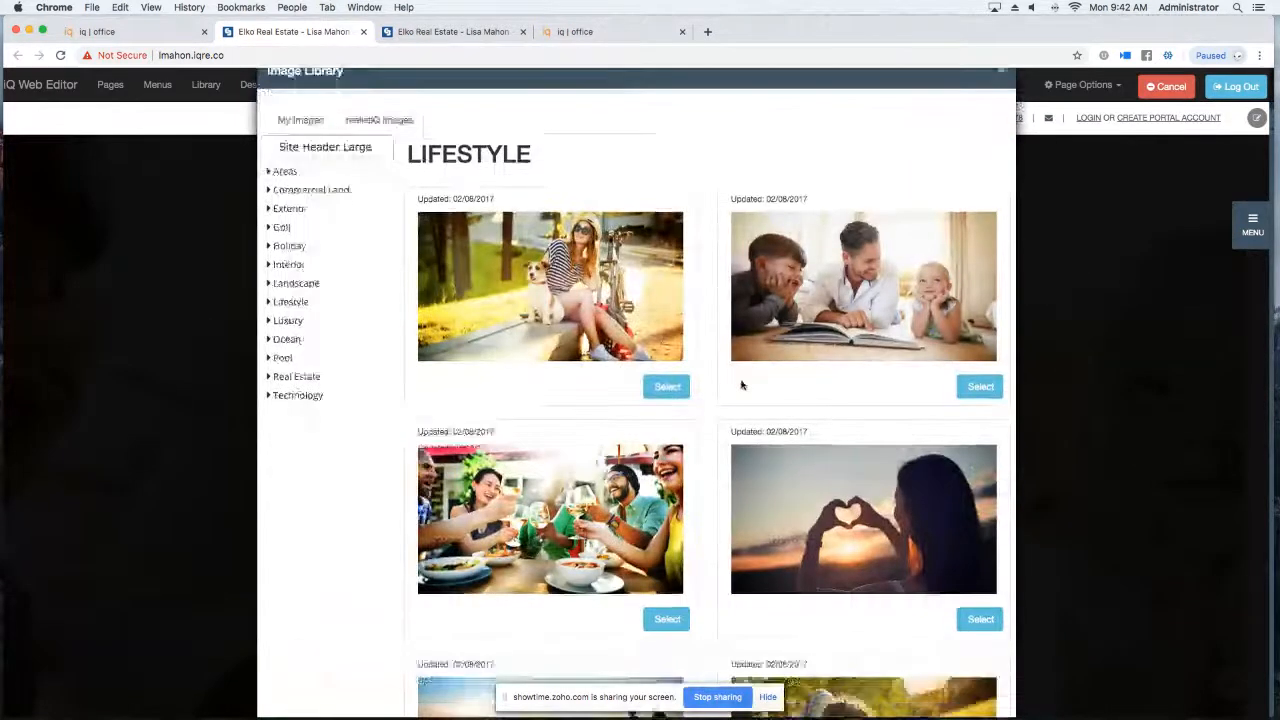
scroll(741, 385, down, 4)
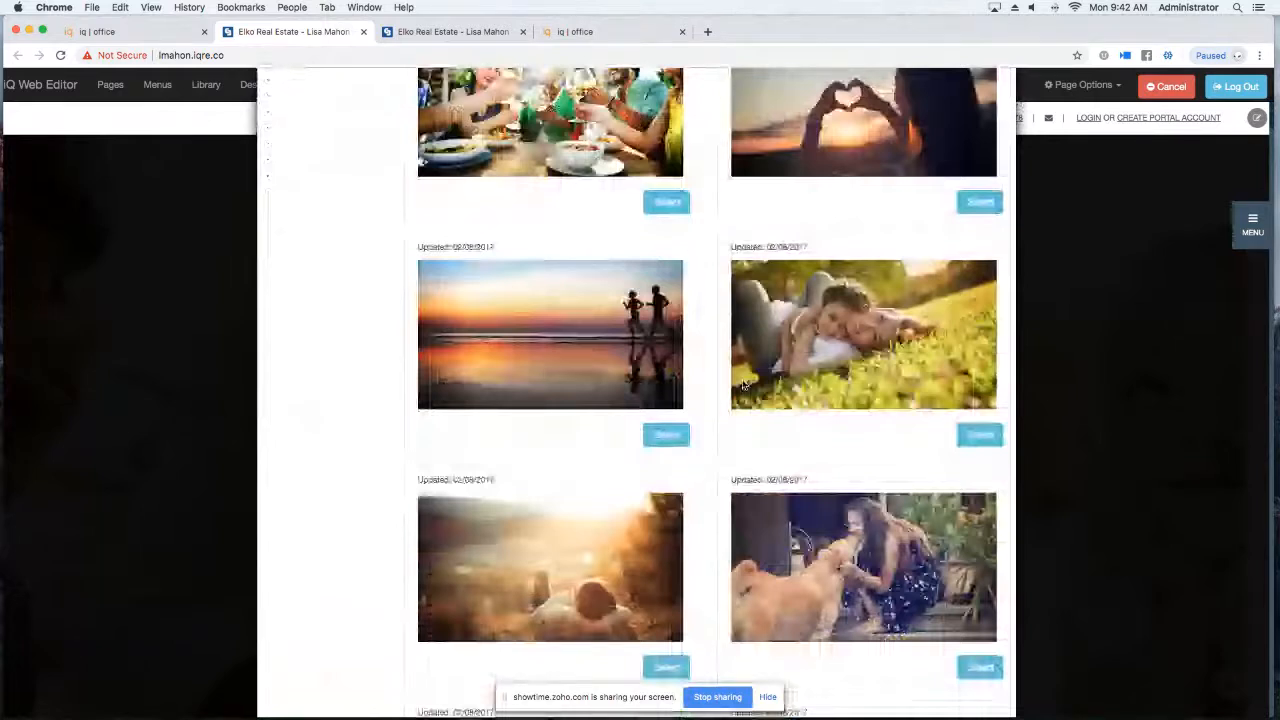
scroll(744, 385, down, 5)
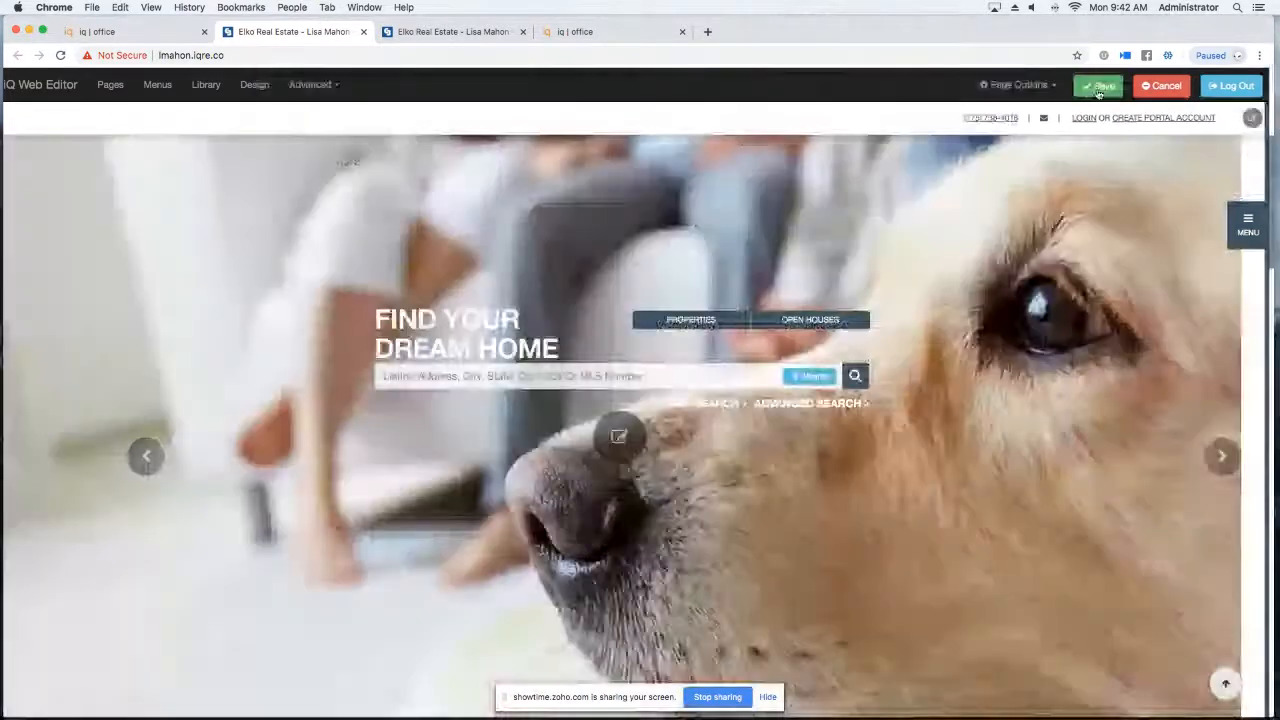
click(1099, 90)
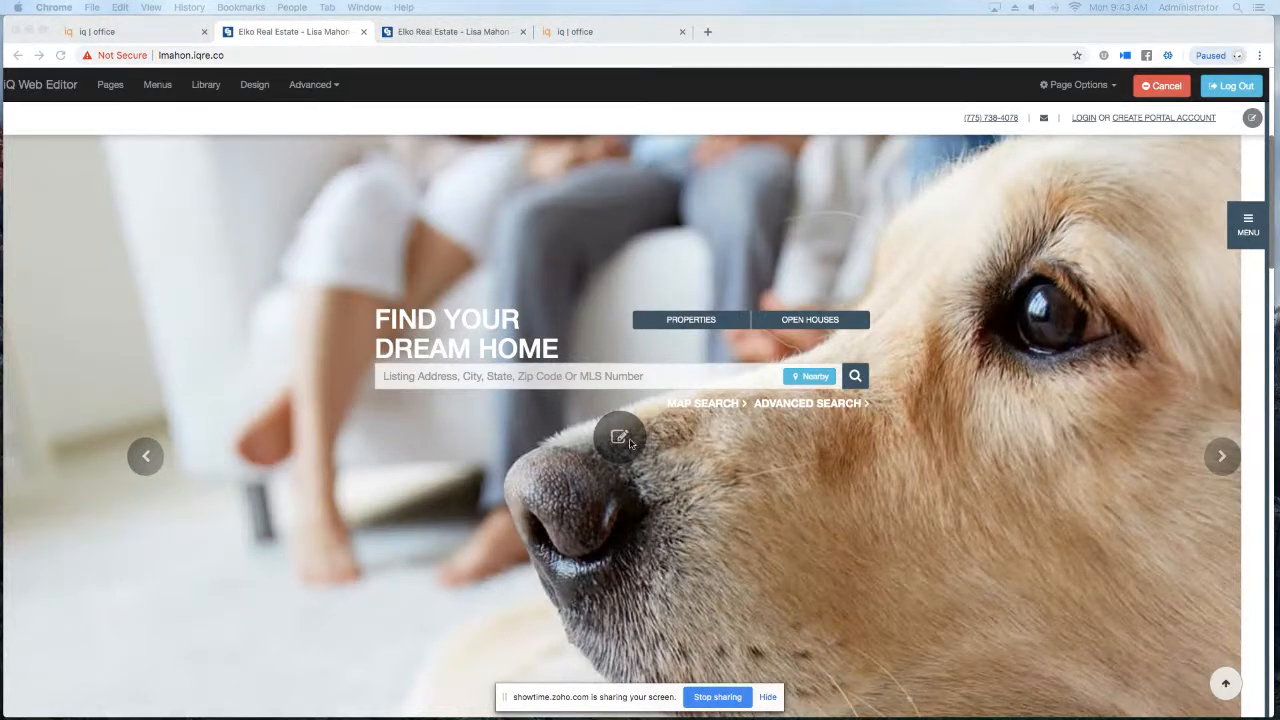
Glance at the home page panel settings without changes, then reopen the hero image settings.
scroll(610, 428, down, 4)
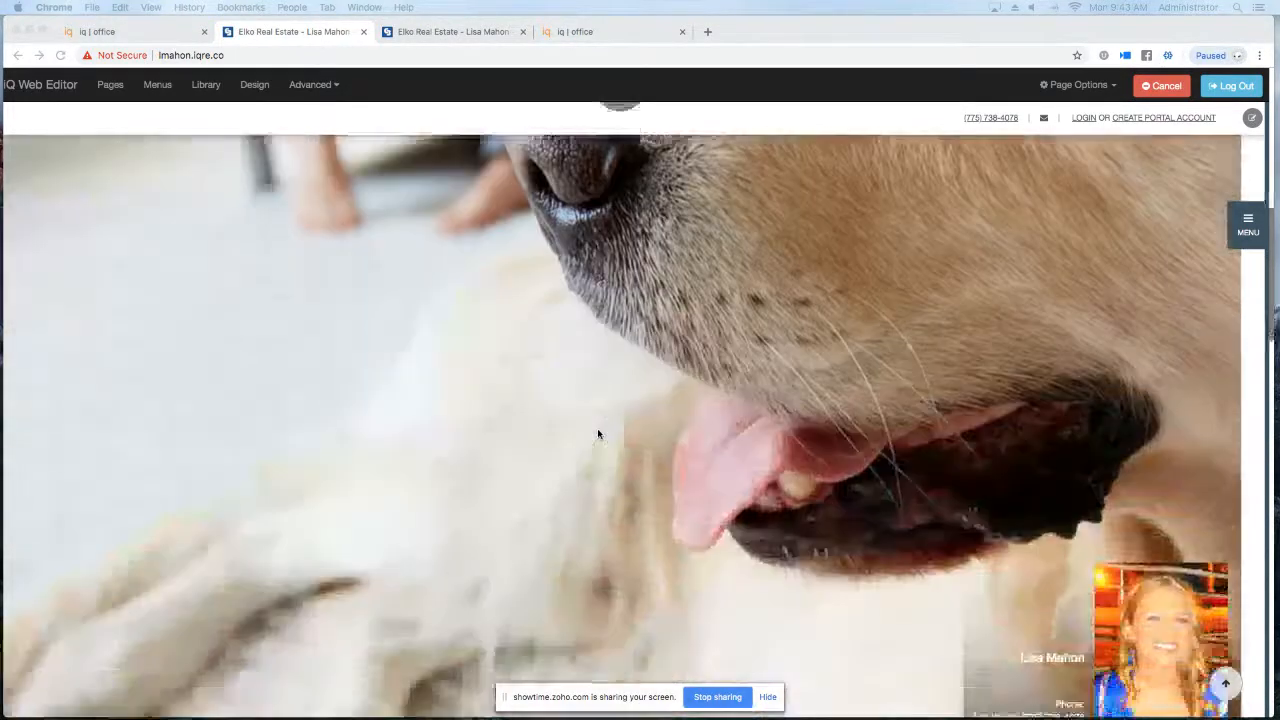
scroll(597, 434, down, 5)
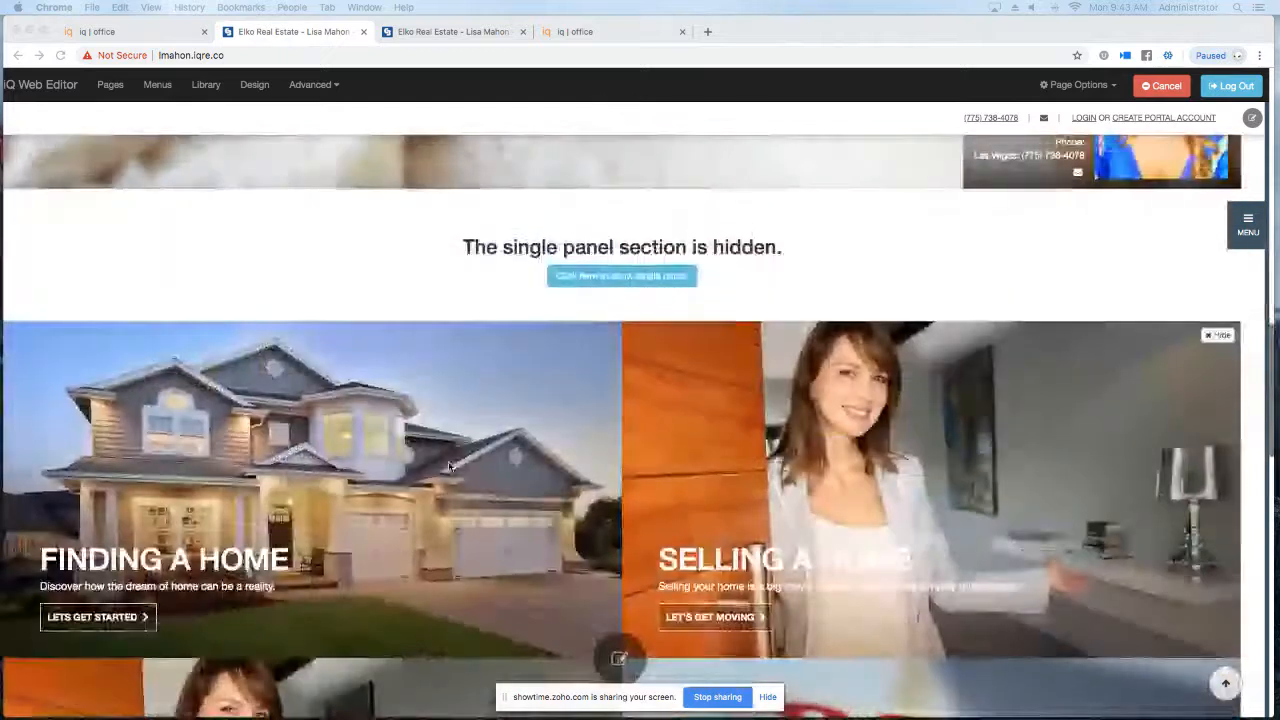
click(625, 658)
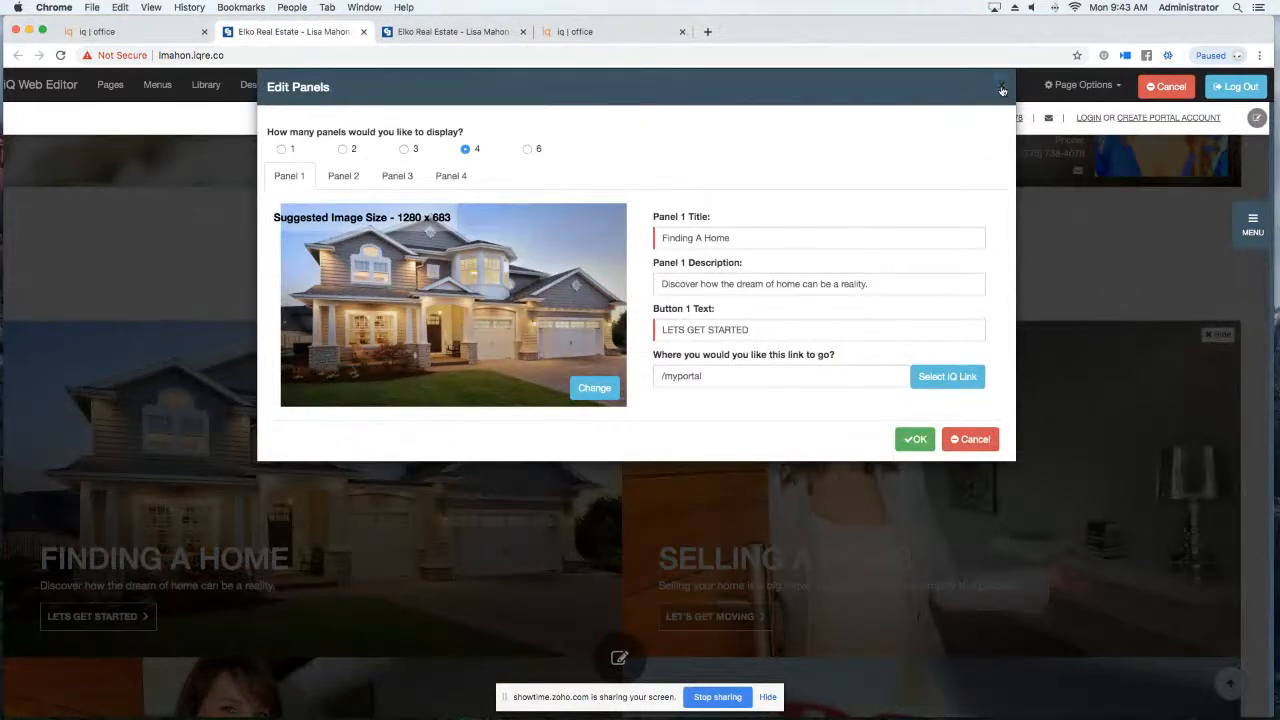
click(1002, 87)
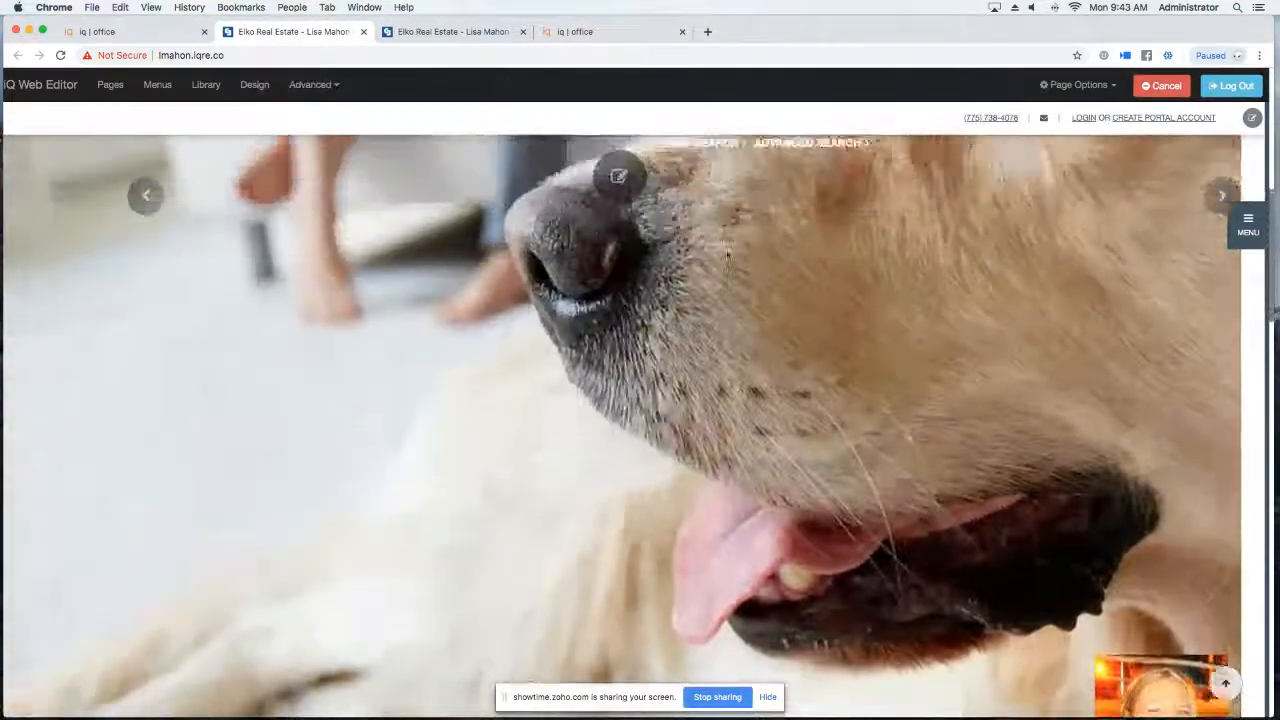
click(618, 176)
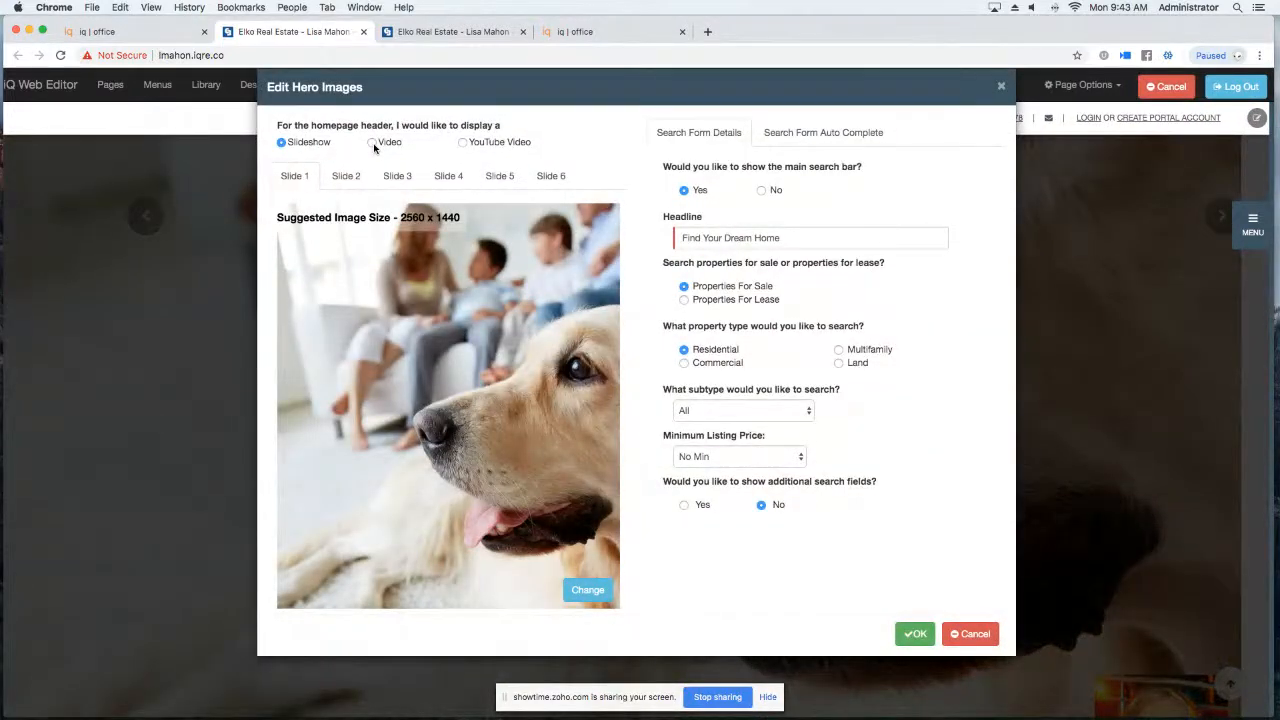
Set the header to the Baby Walking library video with adjusted brightness and apply it.
click(372, 143)
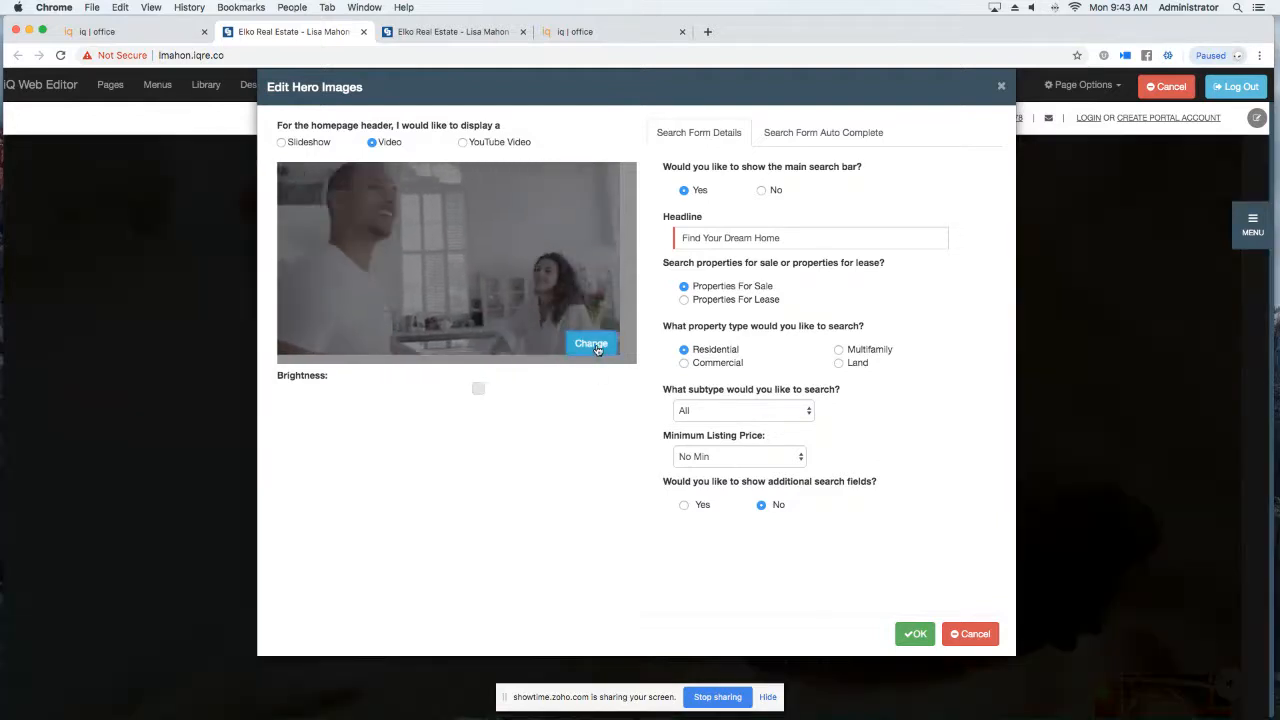
click(593, 345)
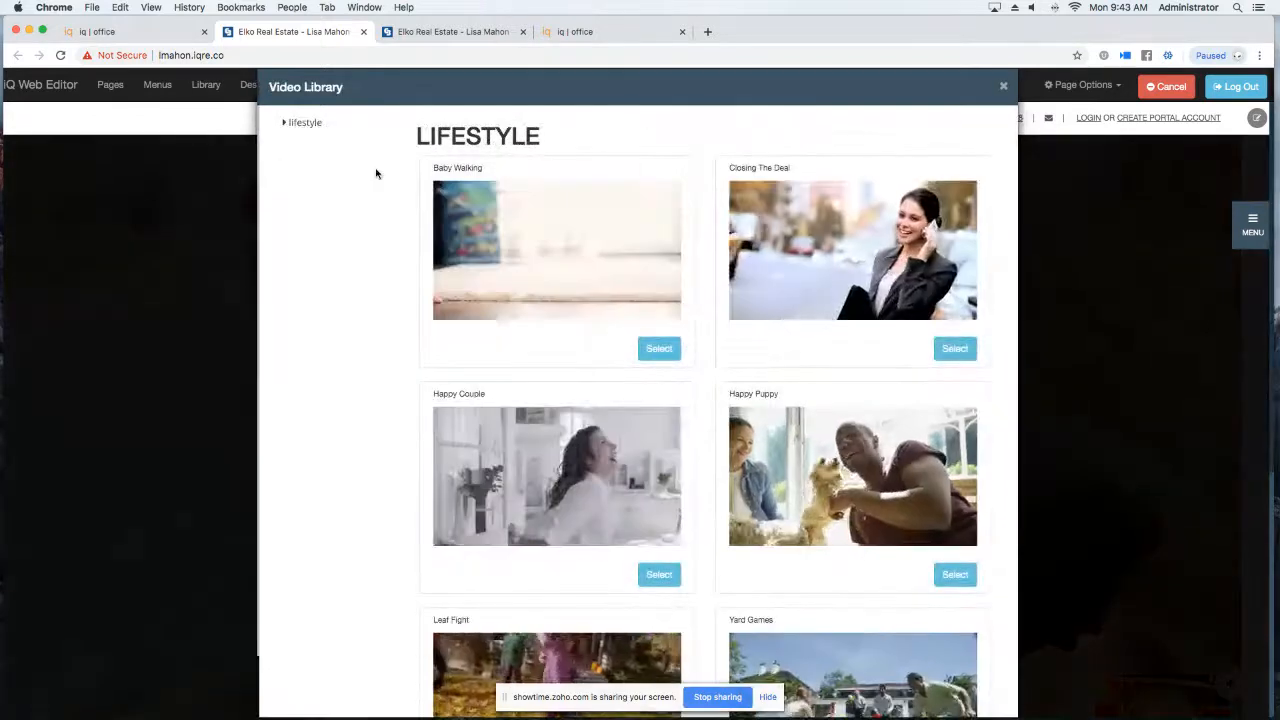
scroll(376, 174, down, 8)
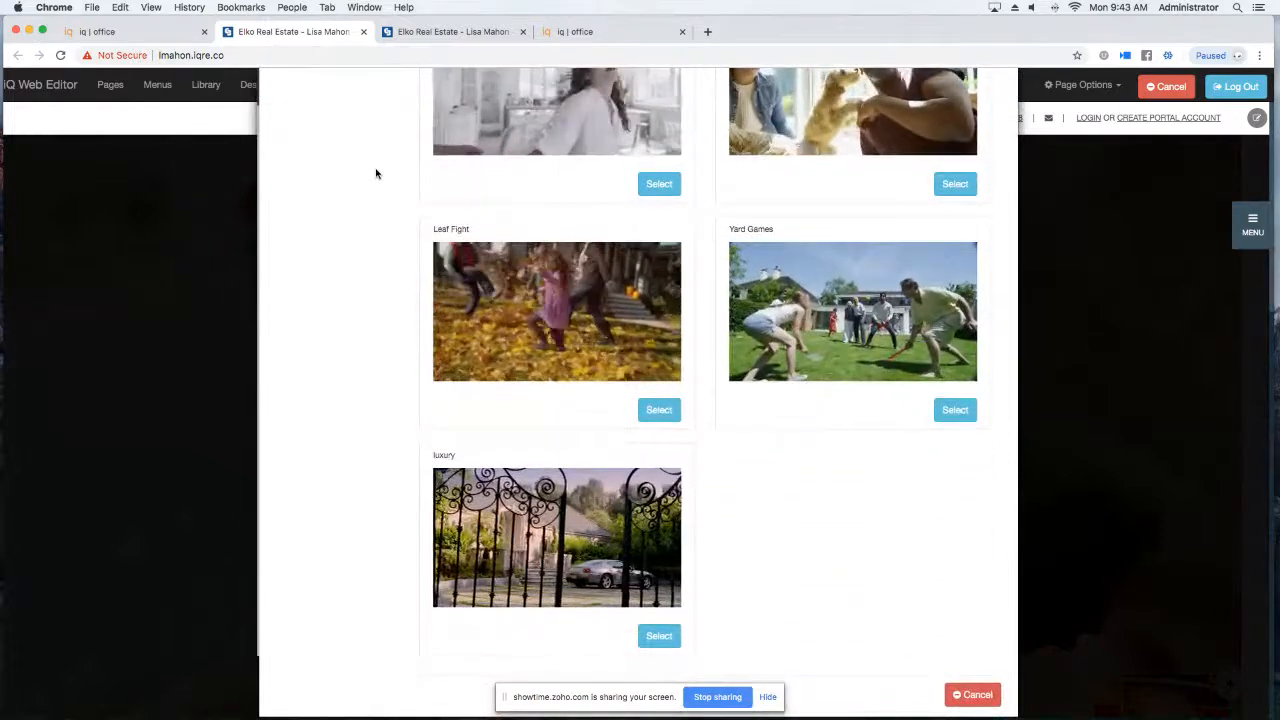
scroll(376, 174, up, 8)
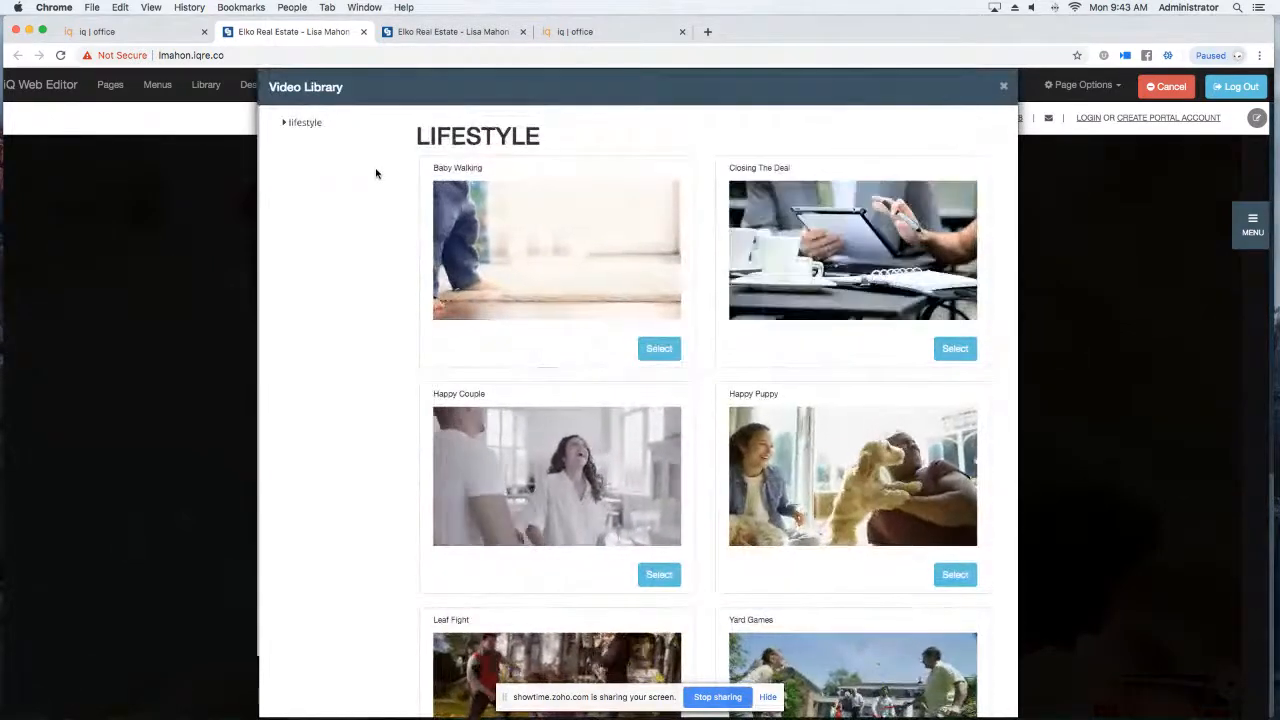
click(660, 349)
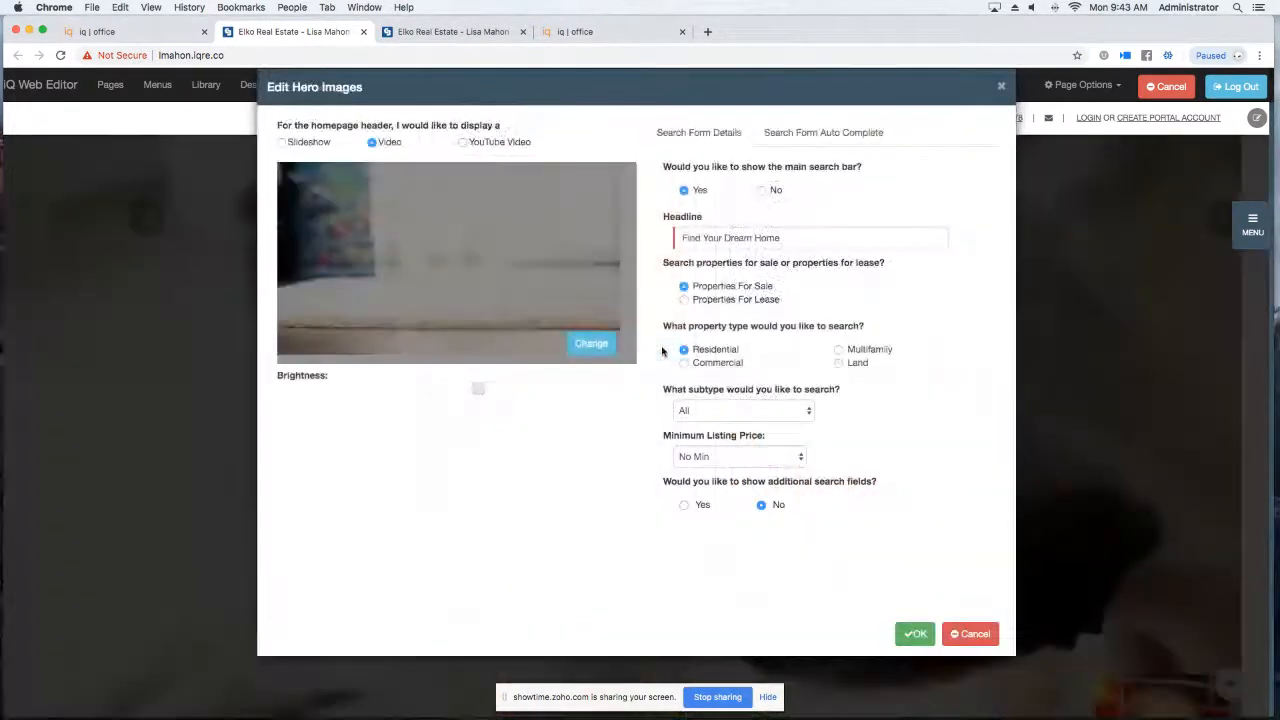
drag(477, 391, 517, 393)
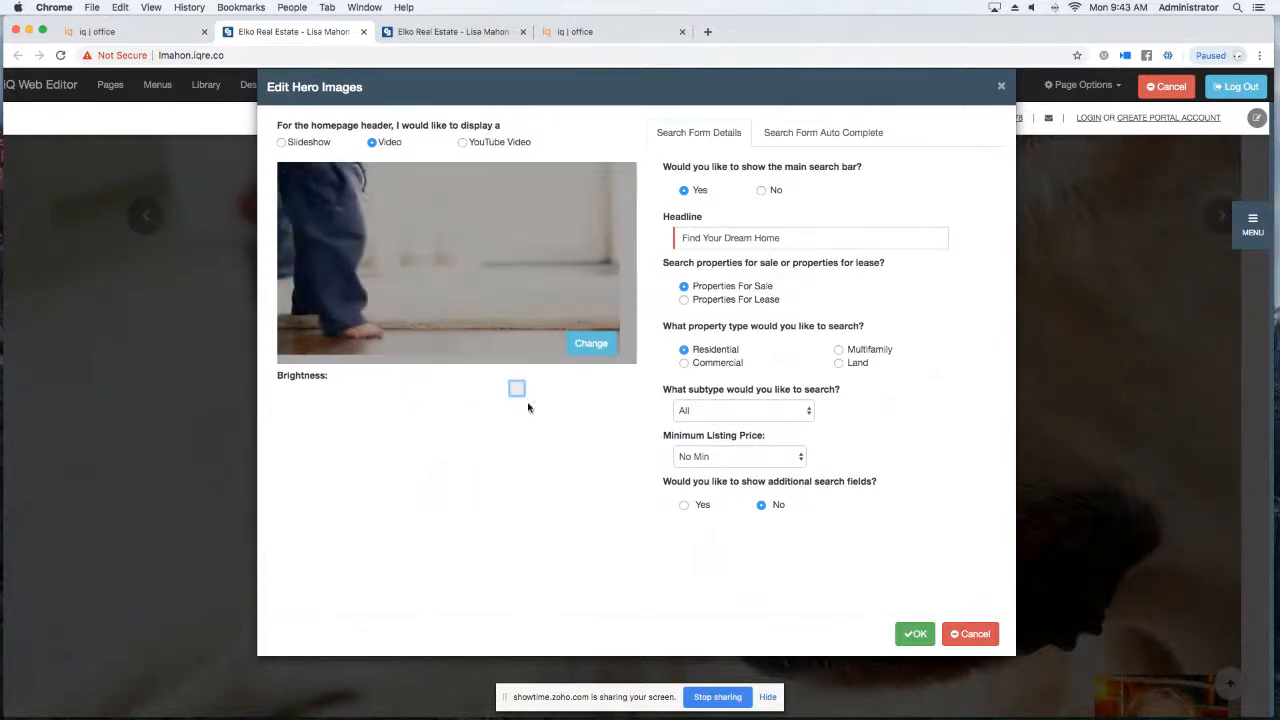
click(905, 639)
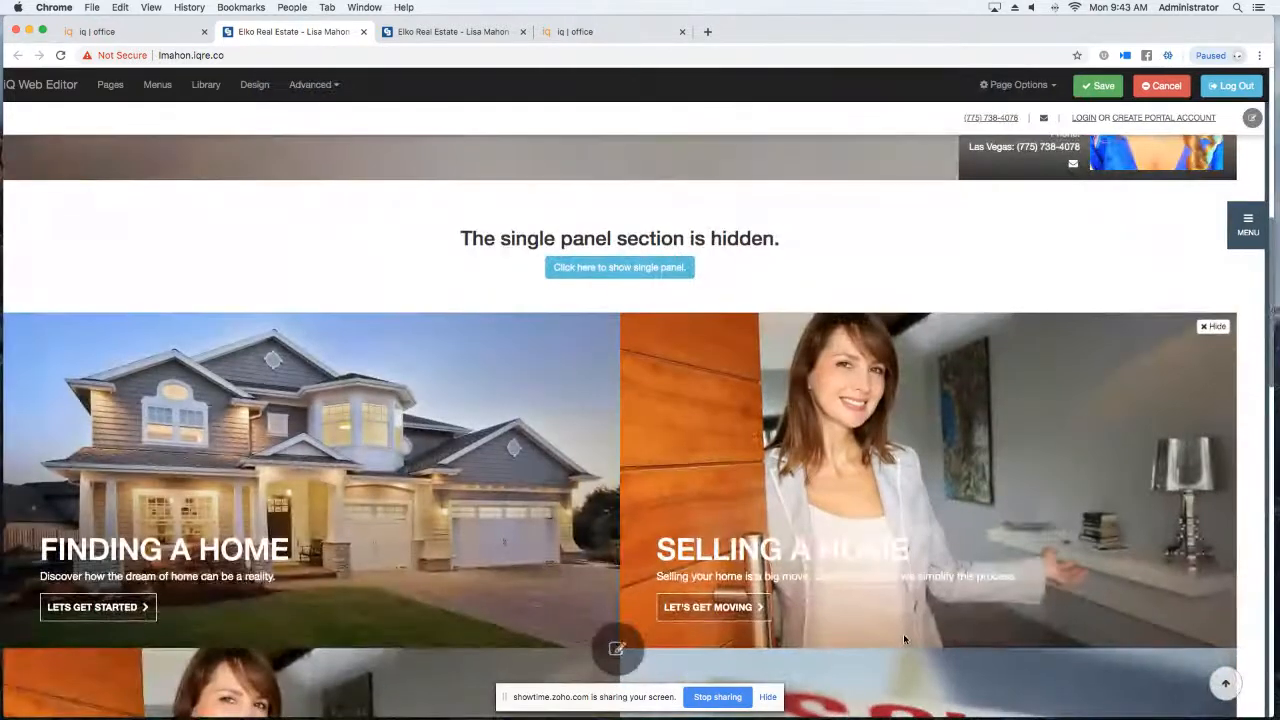
scroll(535, 483, up, 6)
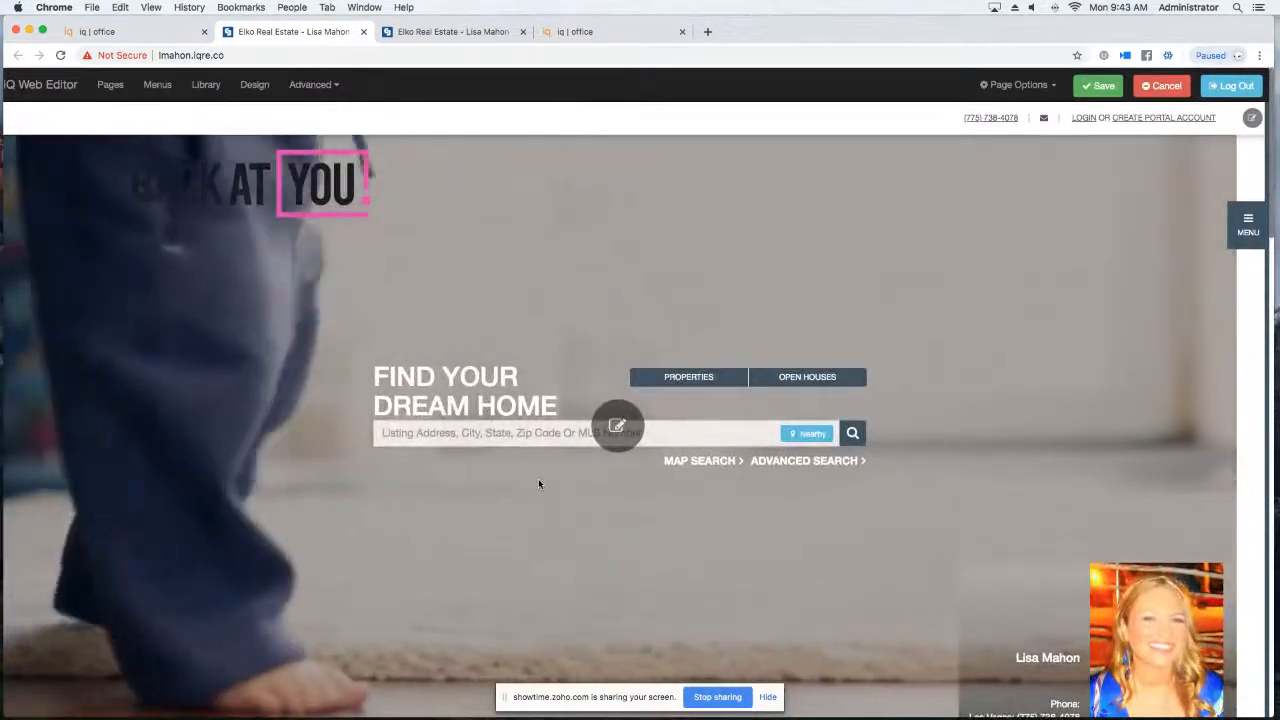
scroll(538, 484, down, 10)
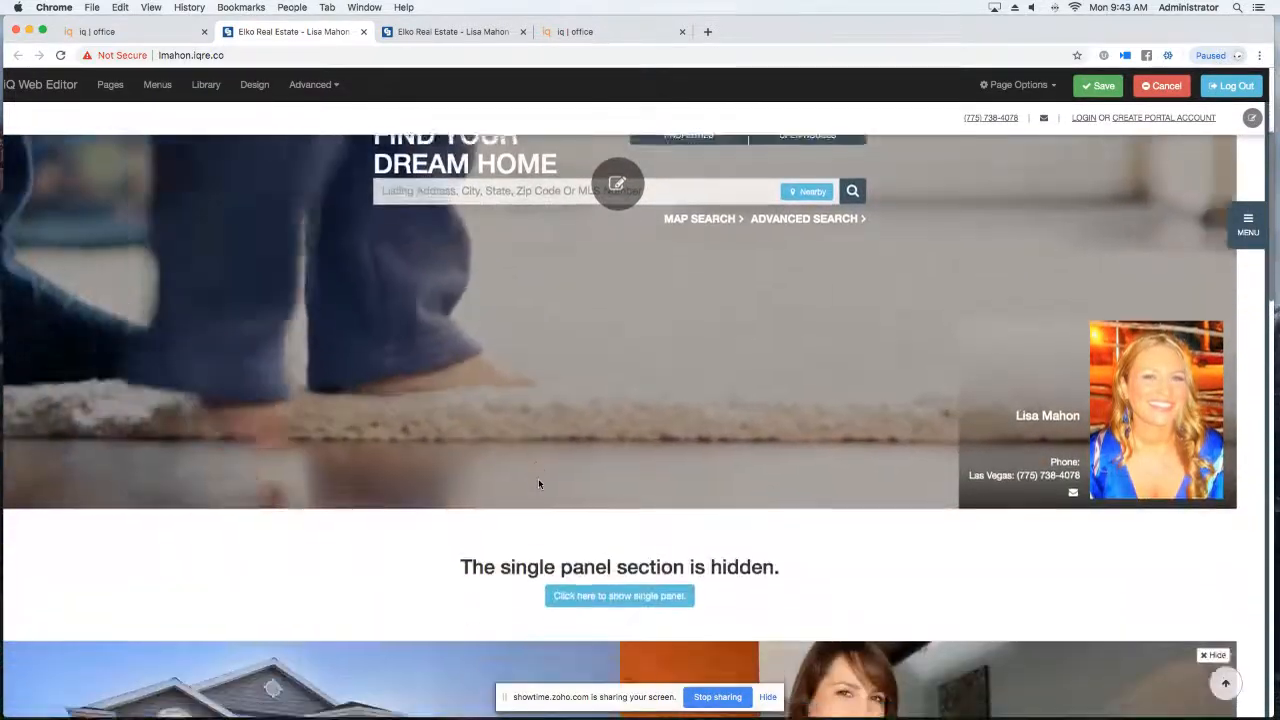
scroll(538, 484, up, 4)
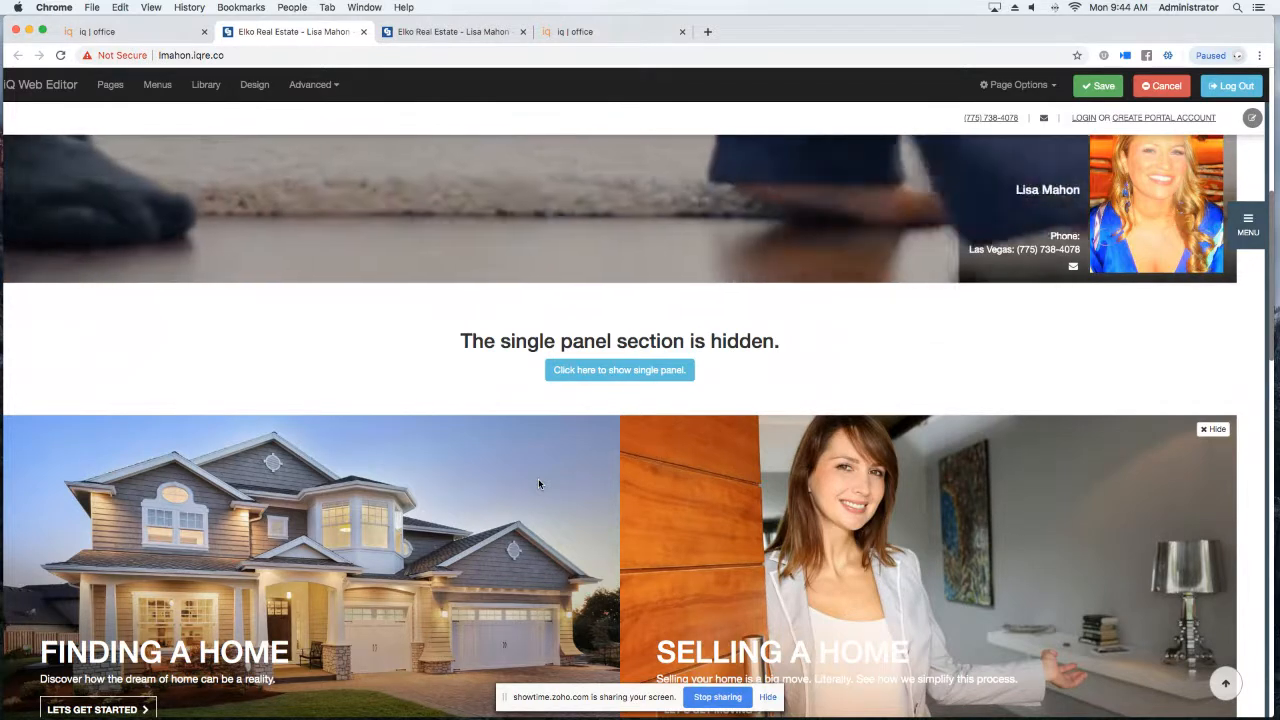
scroll(538, 482, down, 1)
scroll(538, 483, down, 4)
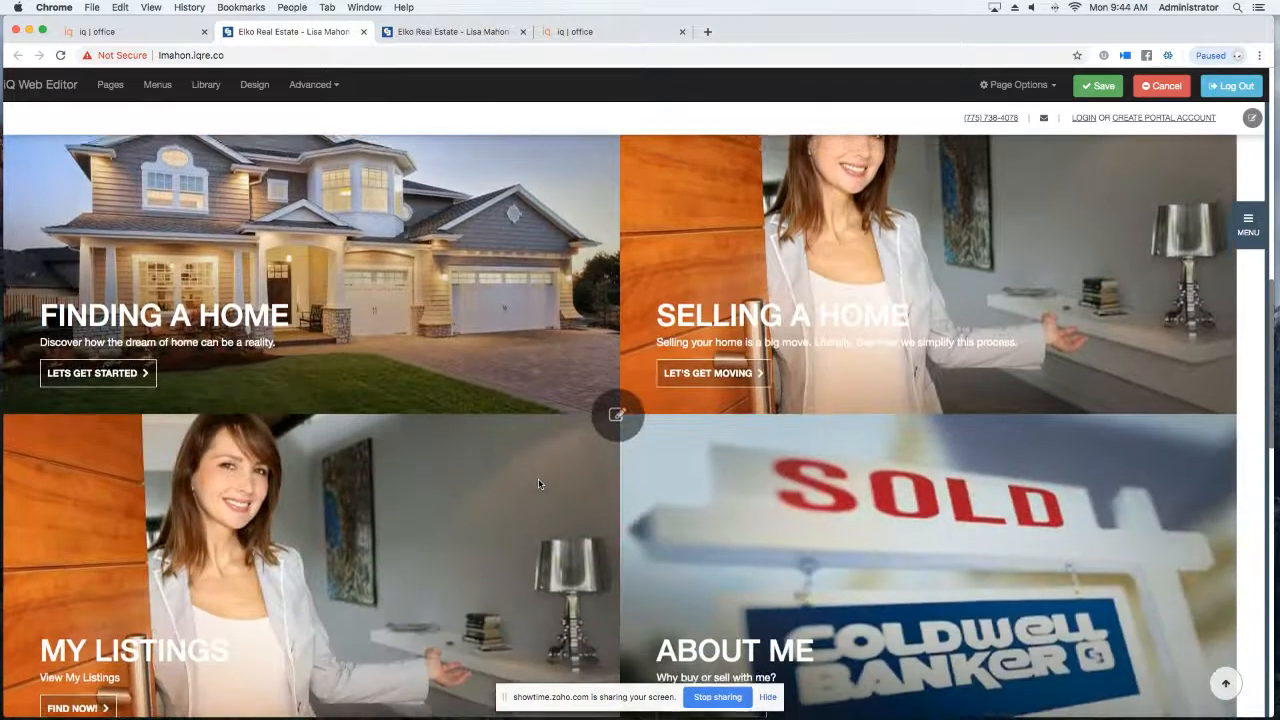
scroll(538, 484, up, 1)
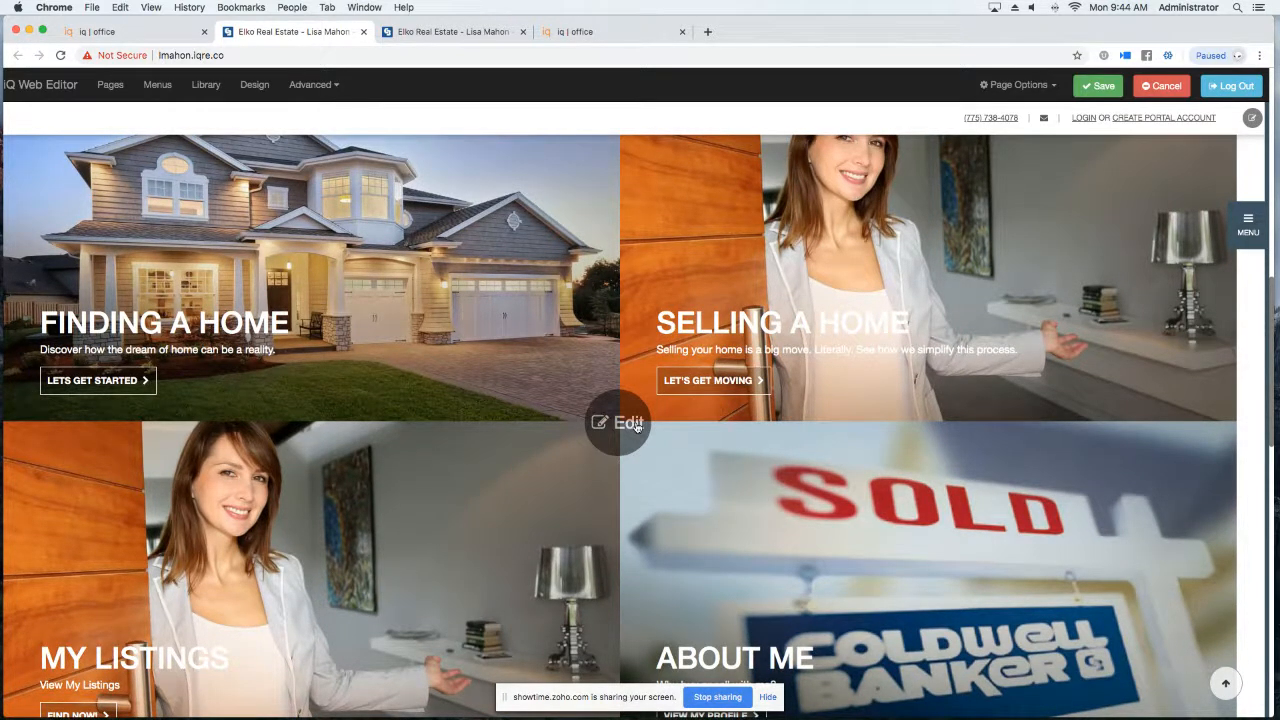
click(617, 425)
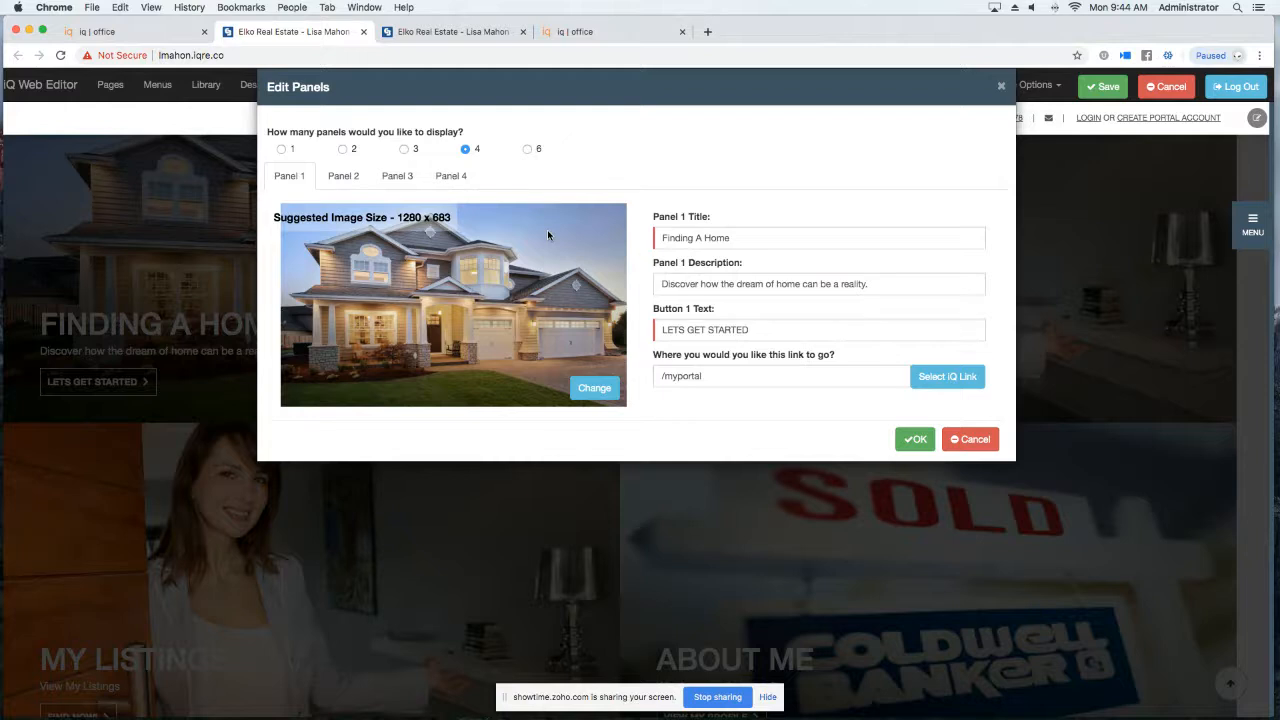
click(1002, 90)
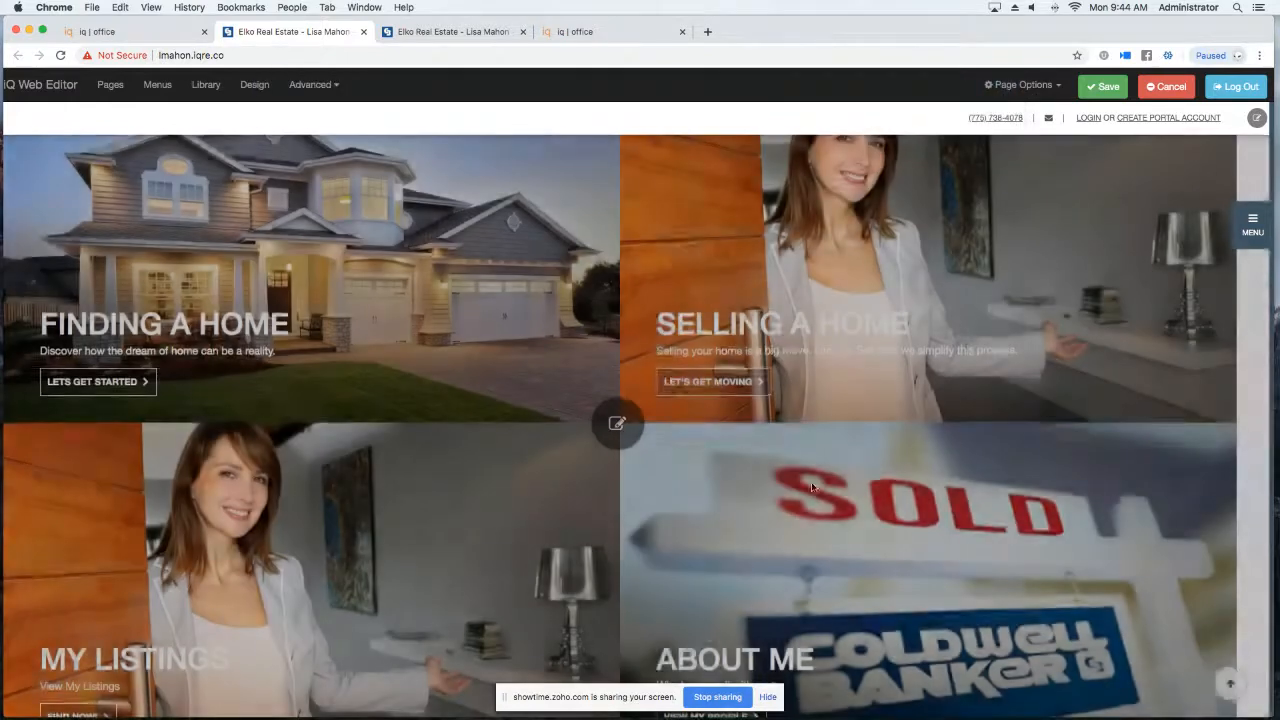
Show the hidden single panel section on the home page.
scroll(698, 434, up, 6)
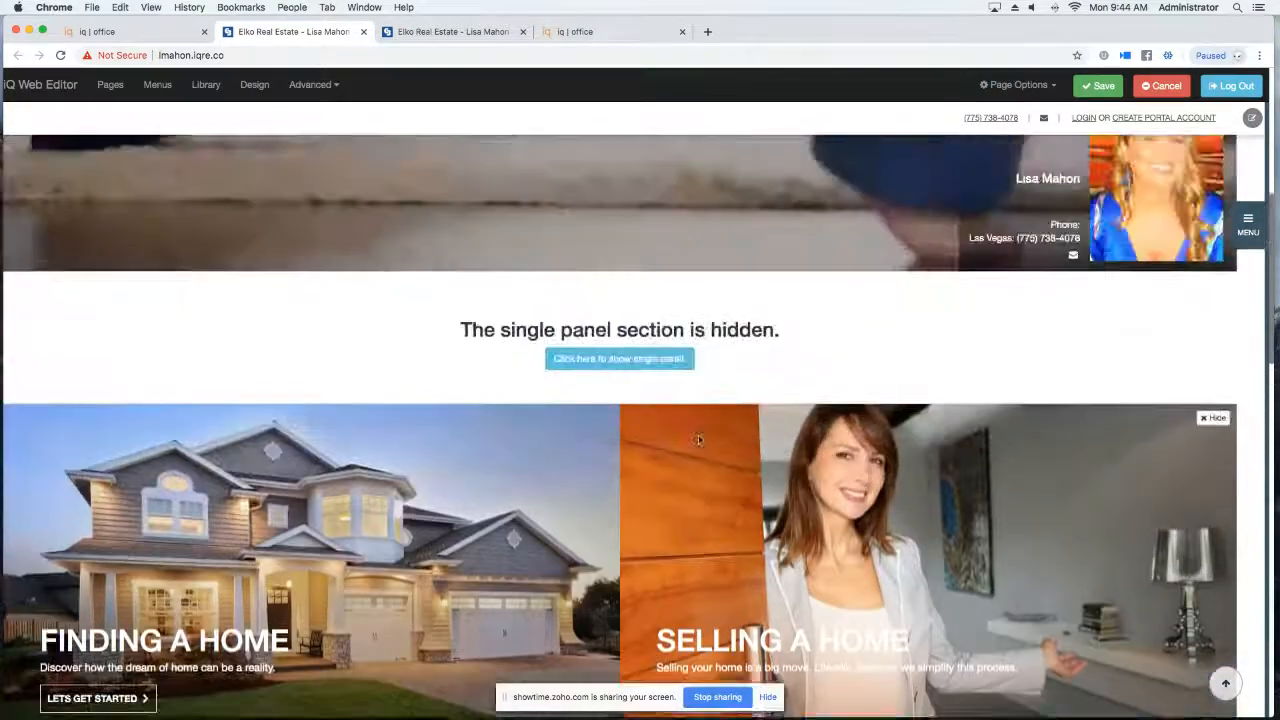
scroll(704, 440, down, 5)
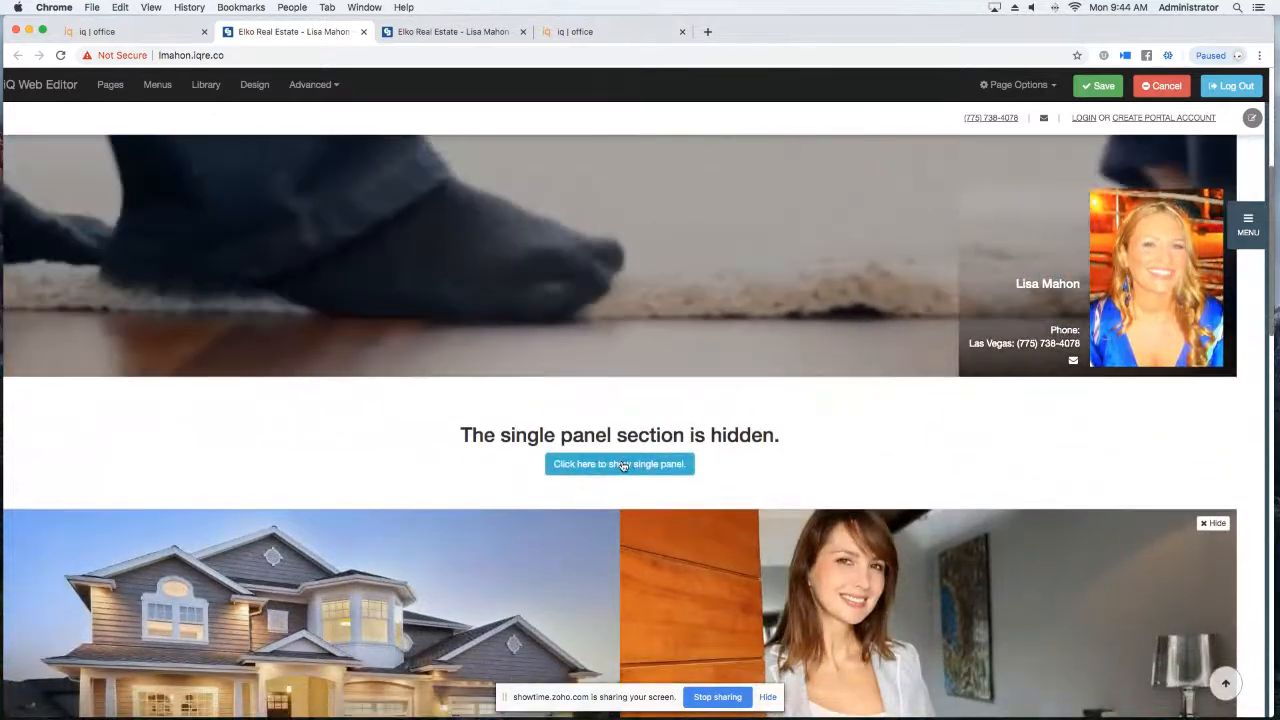
click(621, 464)
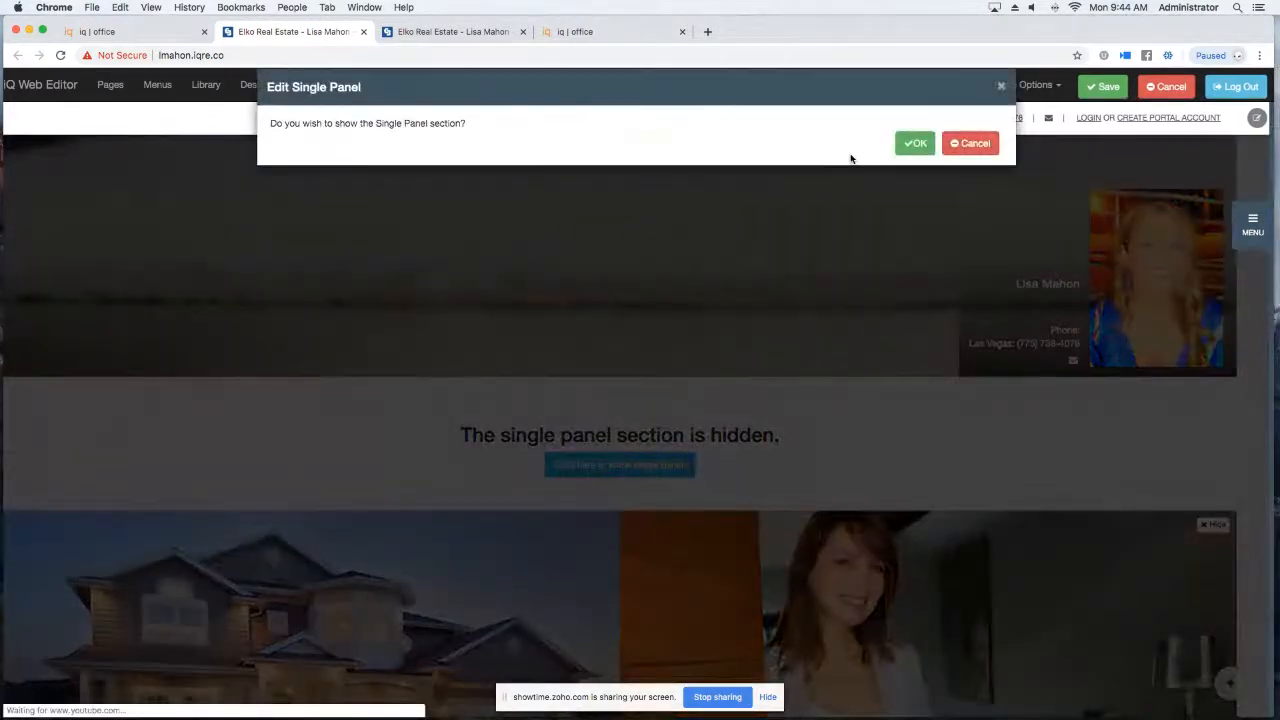
click(912, 145)
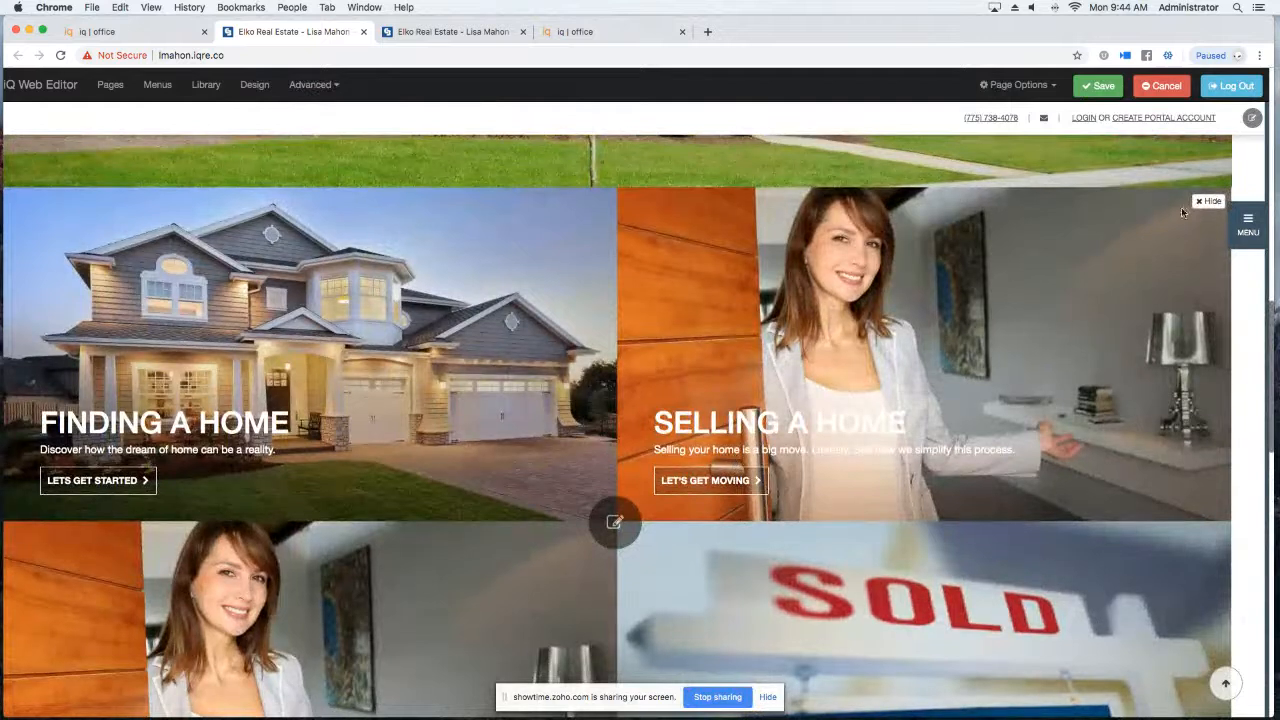
Hide the home page panels section, then show it again and save the page.
click(1212, 202)
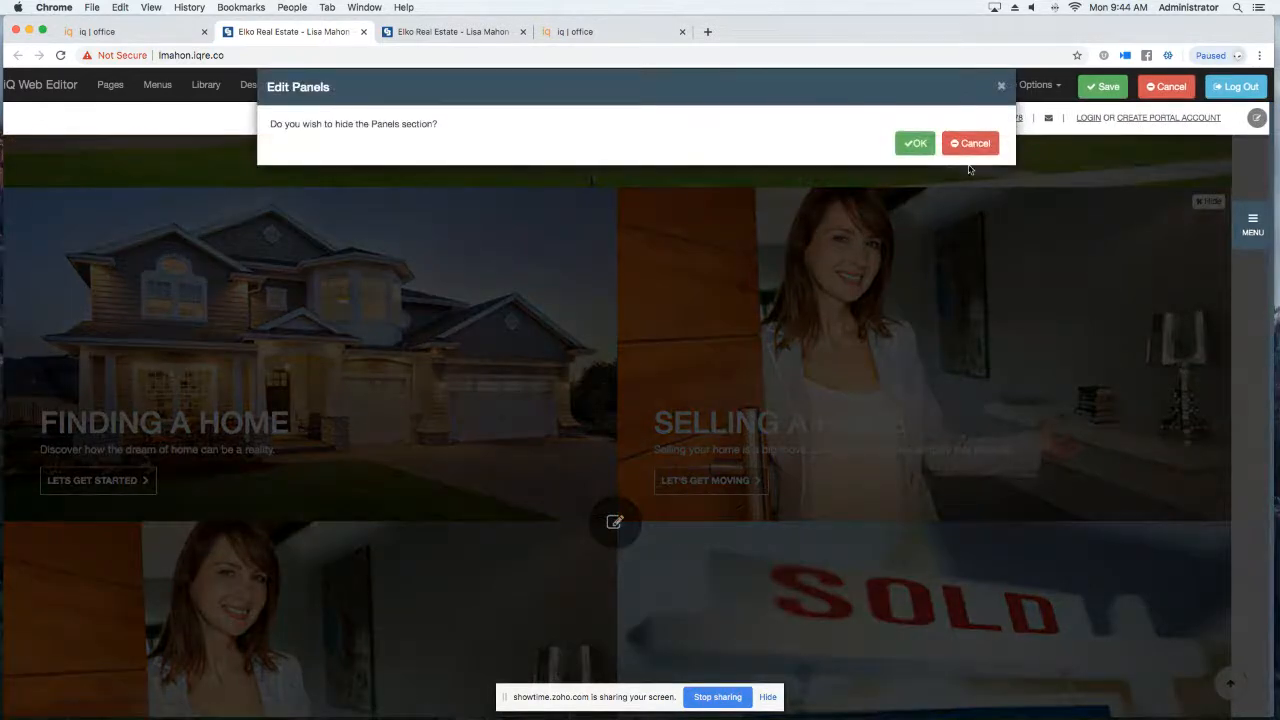
click(915, 143)
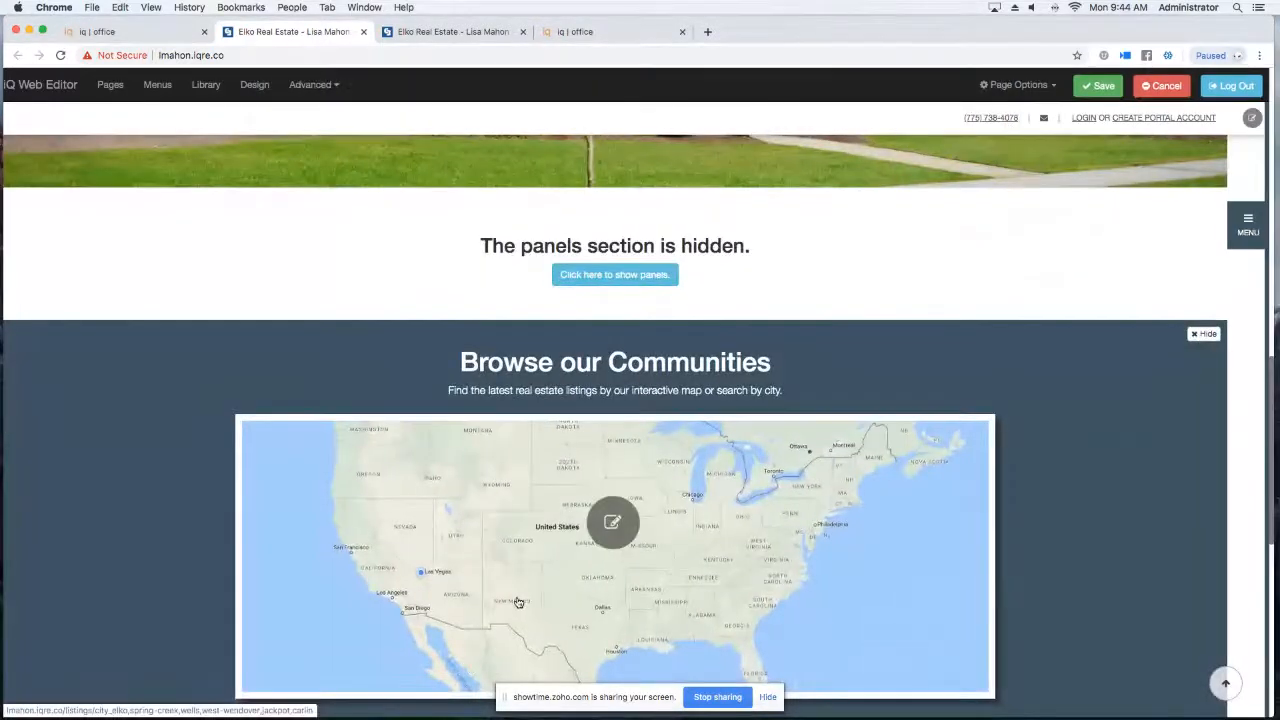
scroll(517, 602, up, 3)
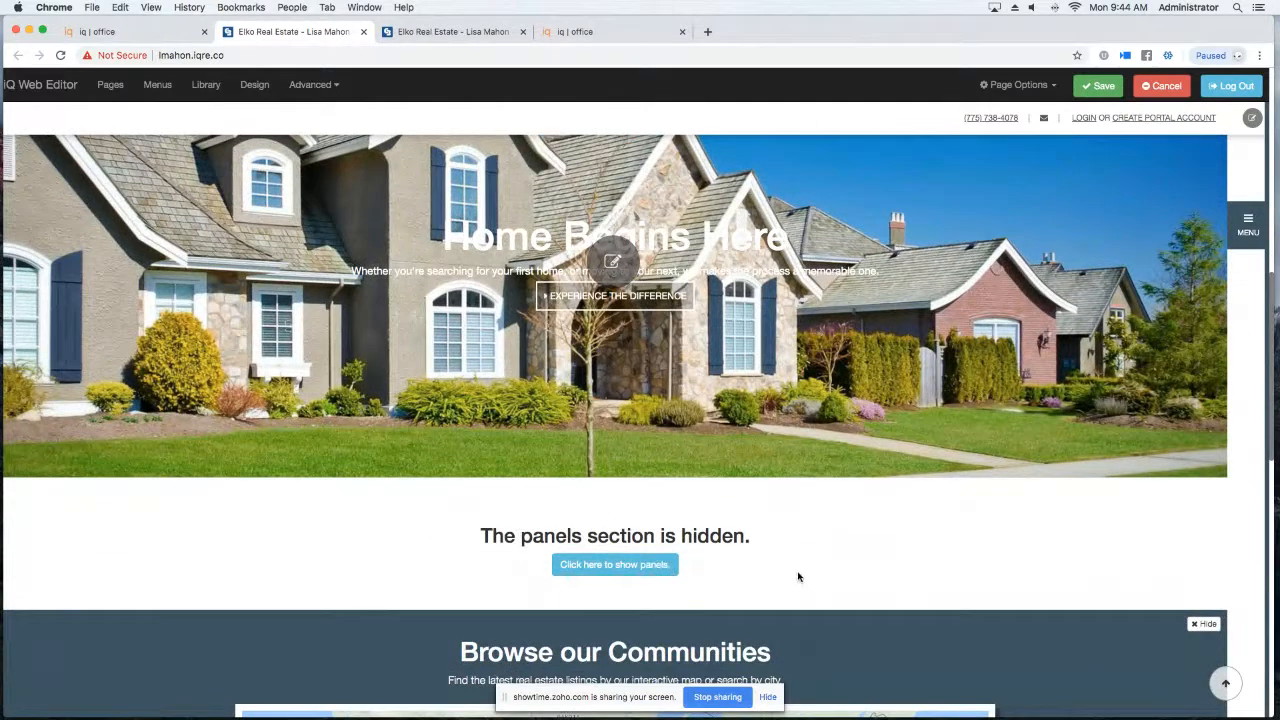
scroll(798, 577, up, 4)
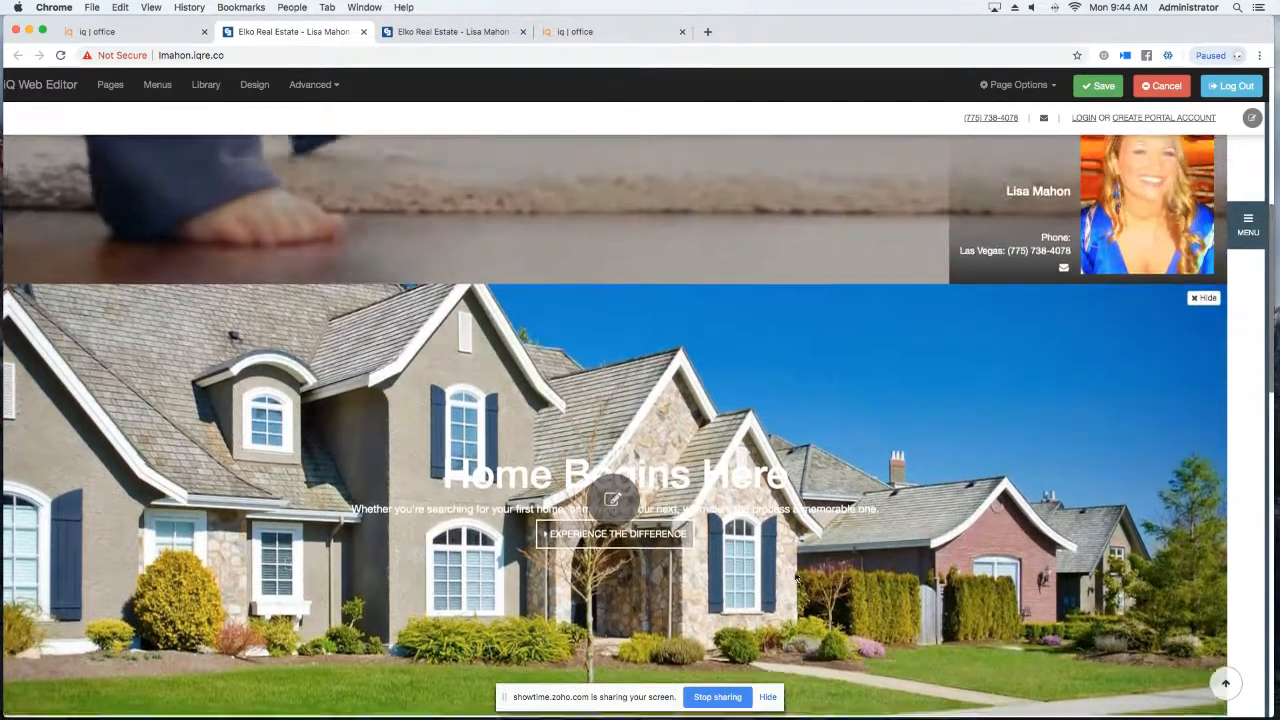
scroll(798, 577, down, 4)
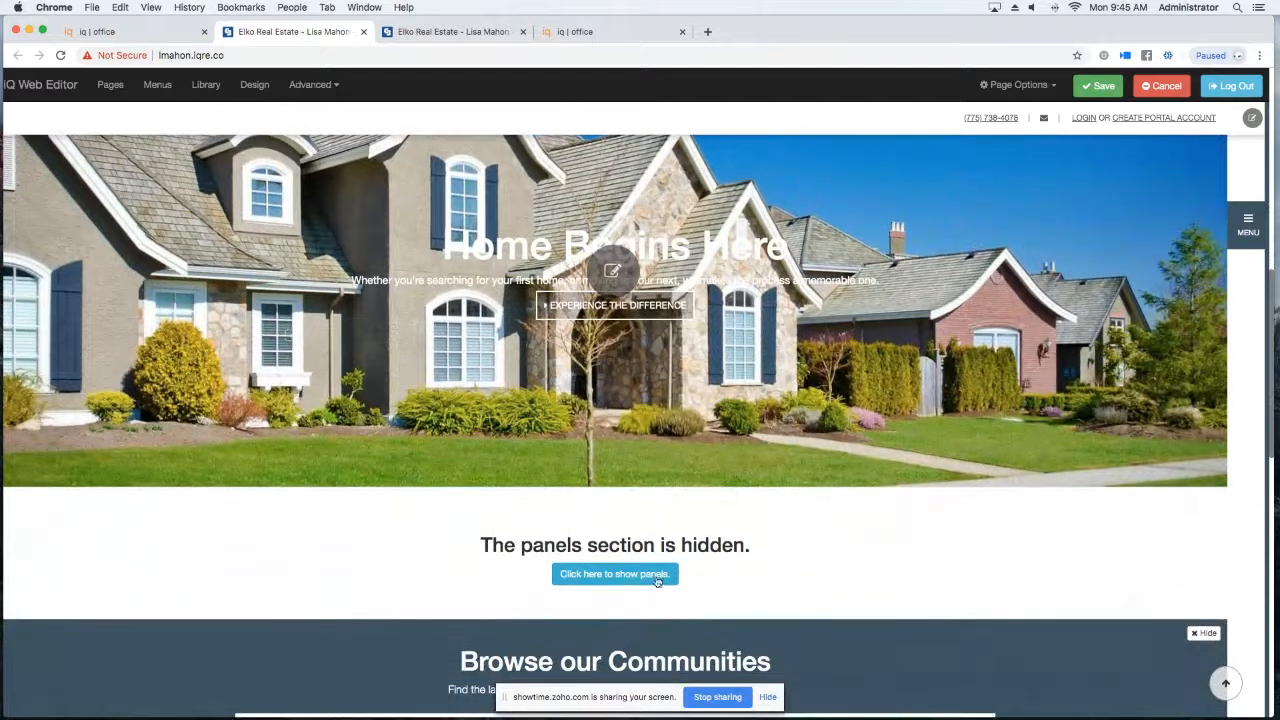
click(628, 577)
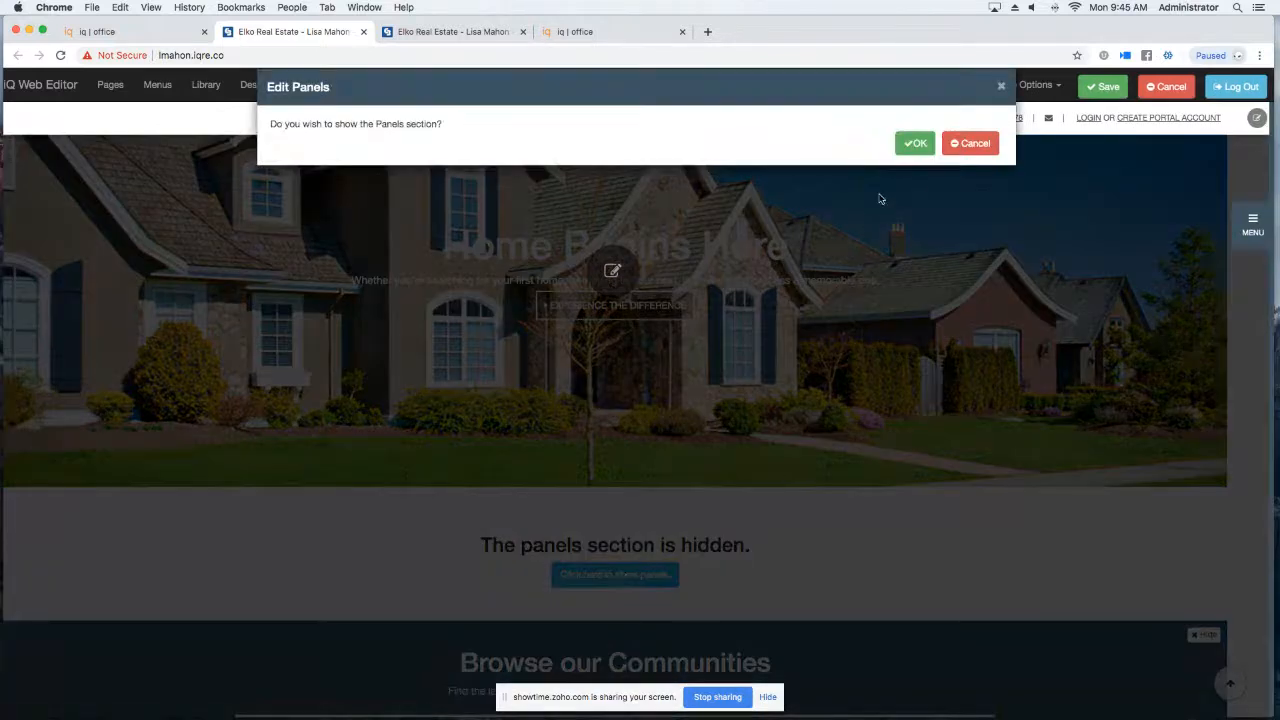
click(914, 144)
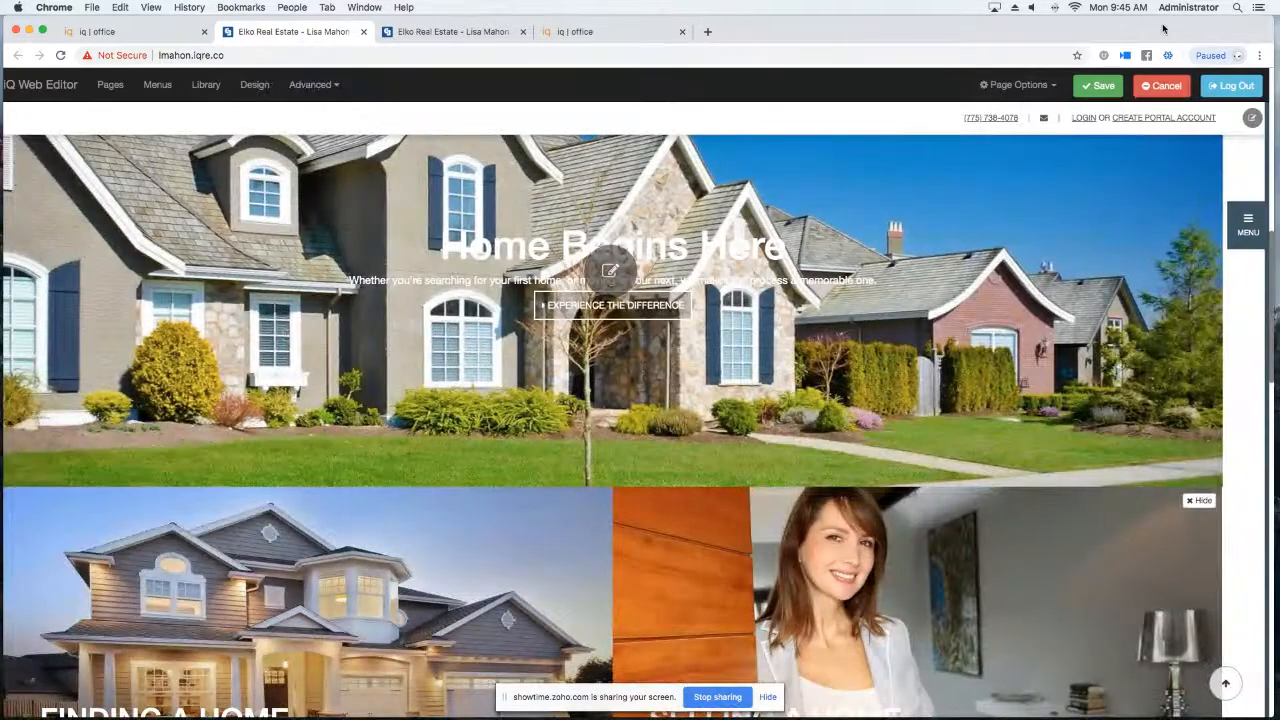
click(1101, 88)
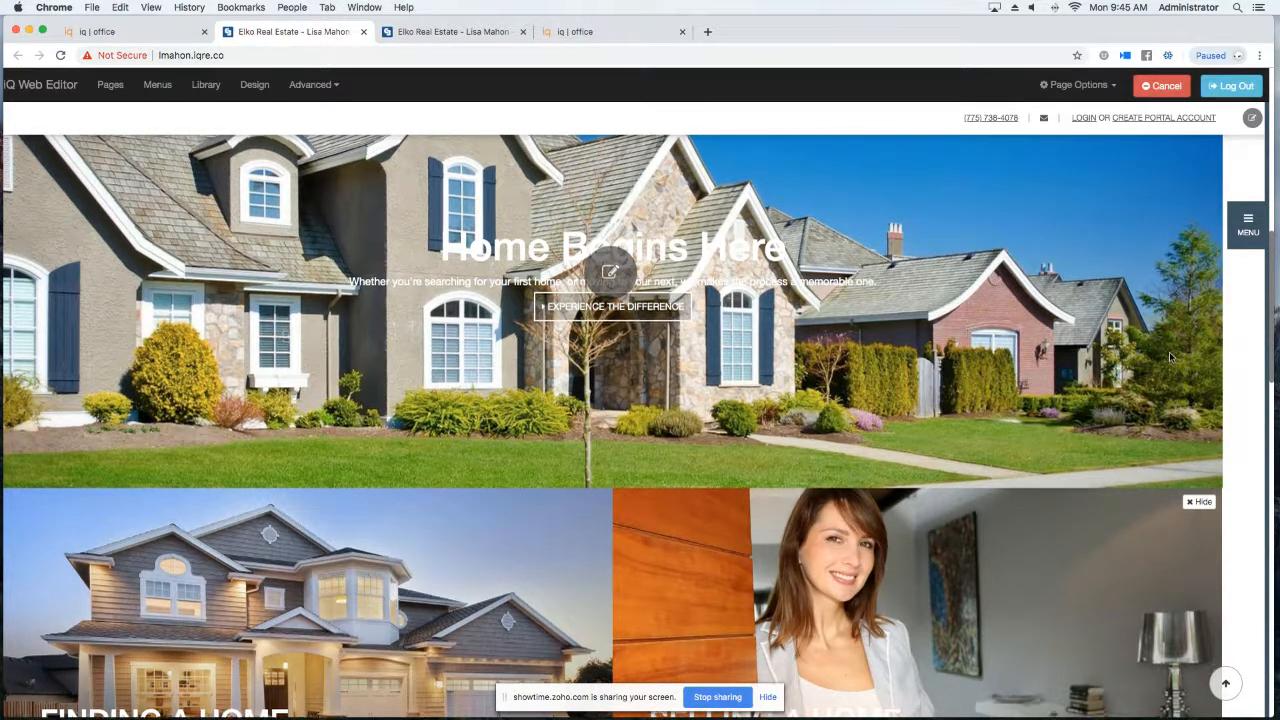
Open the Facebook Pixel settings from the Advanced menu.
scroll(84, 200, up, 3)
scroll(84, 200, down, 3)
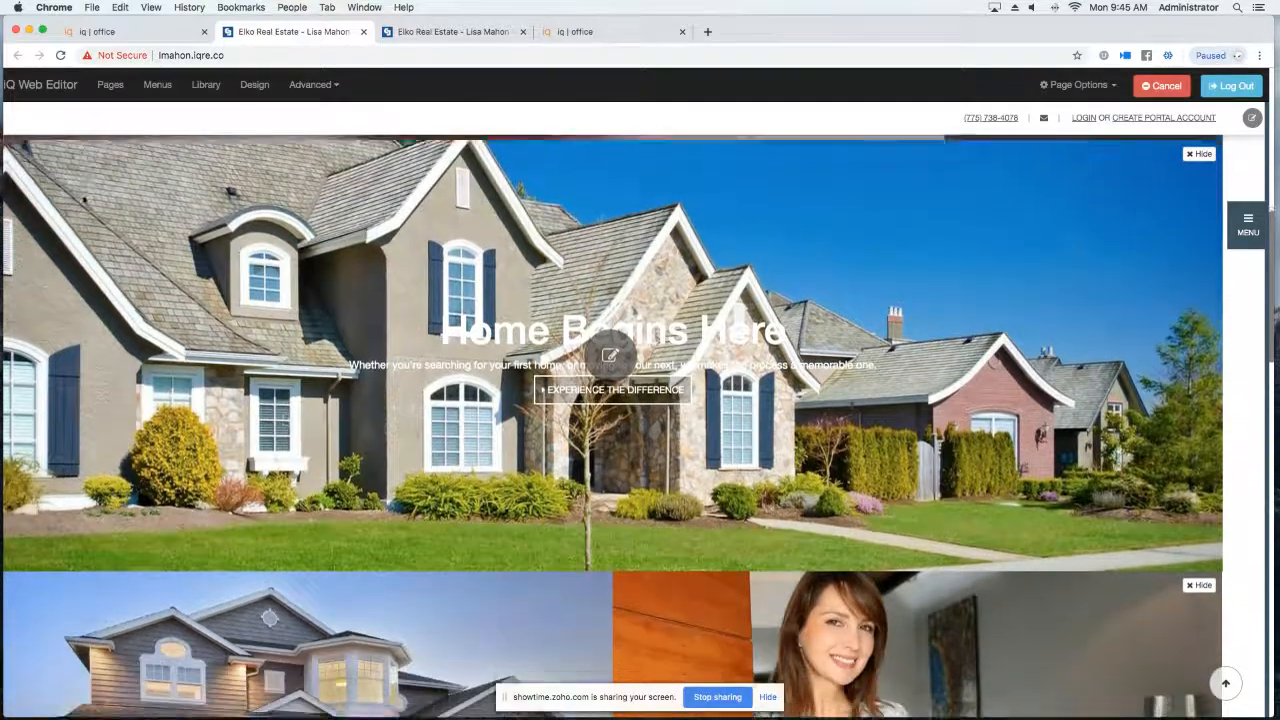
scroll(84, 200, down, 3)
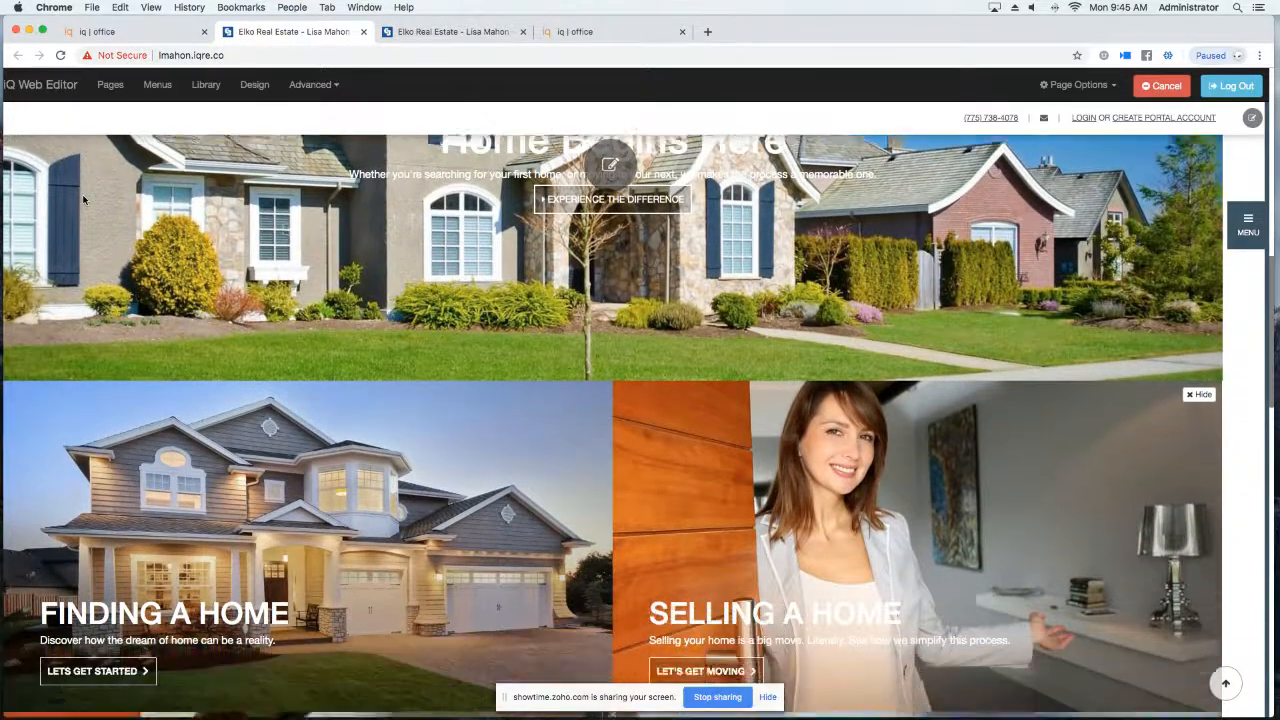
scroll(84, 200, up, 10)
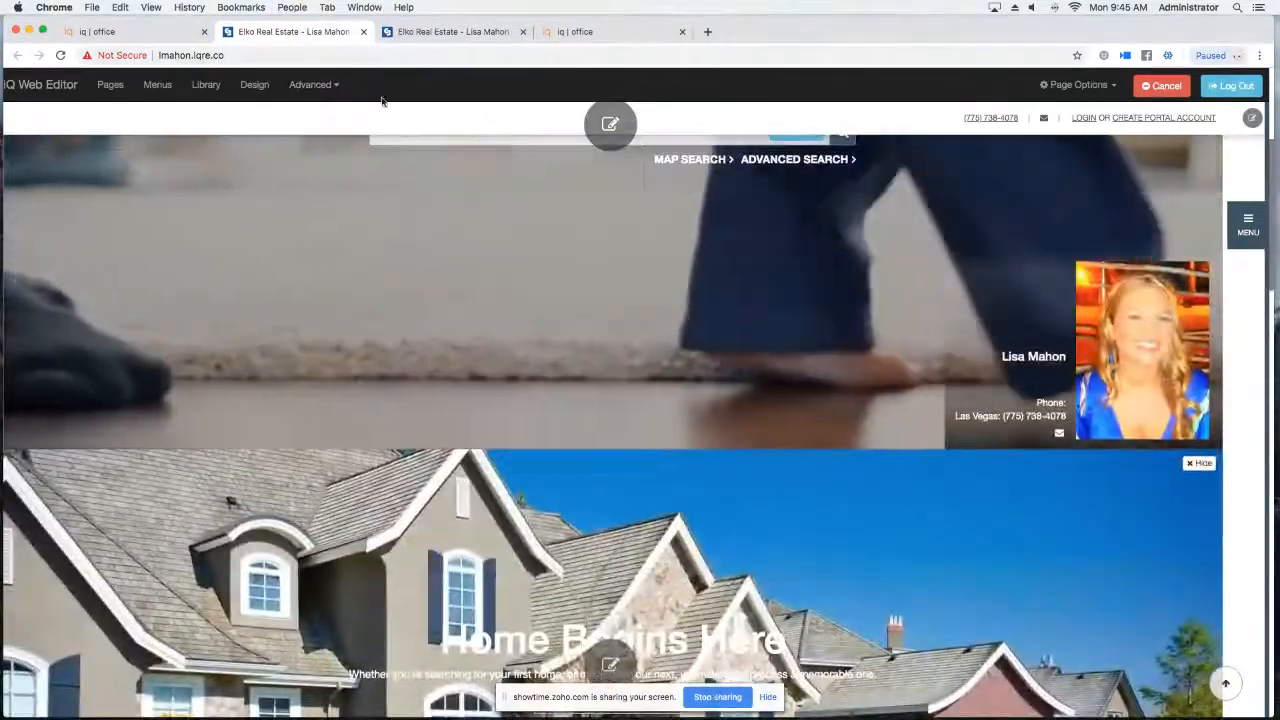
click(314, 87)
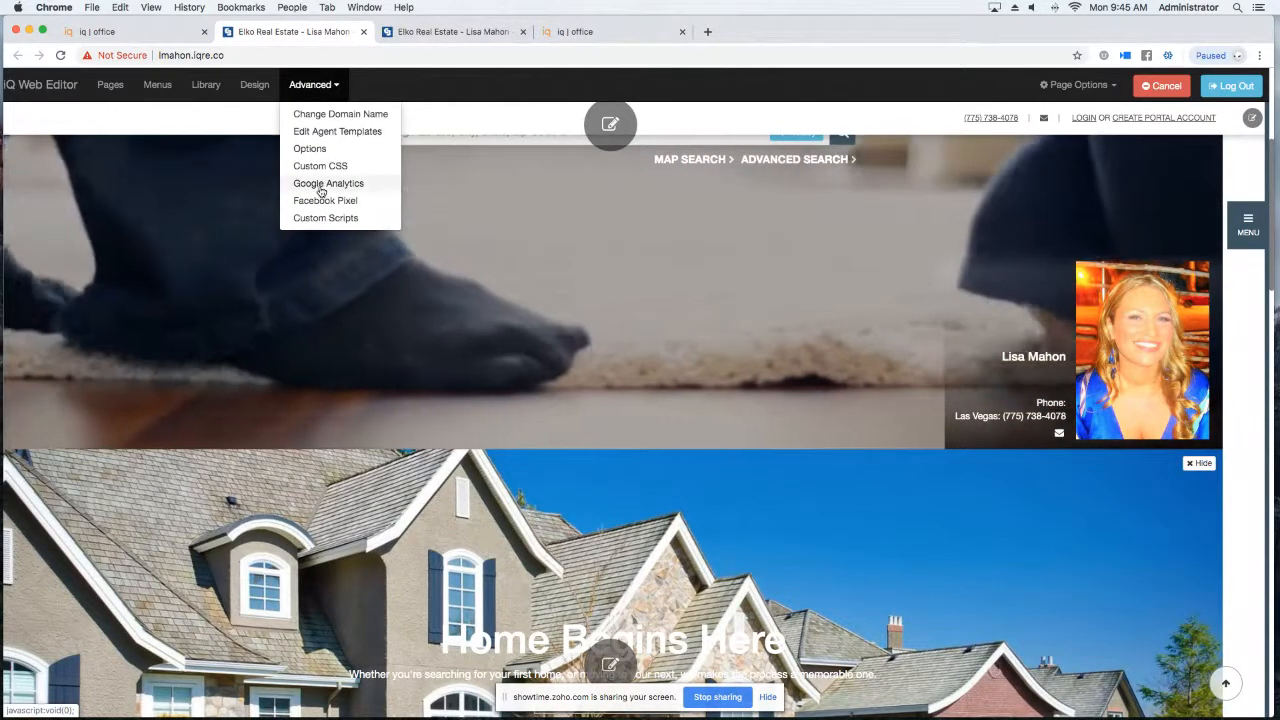
click(321, 201)
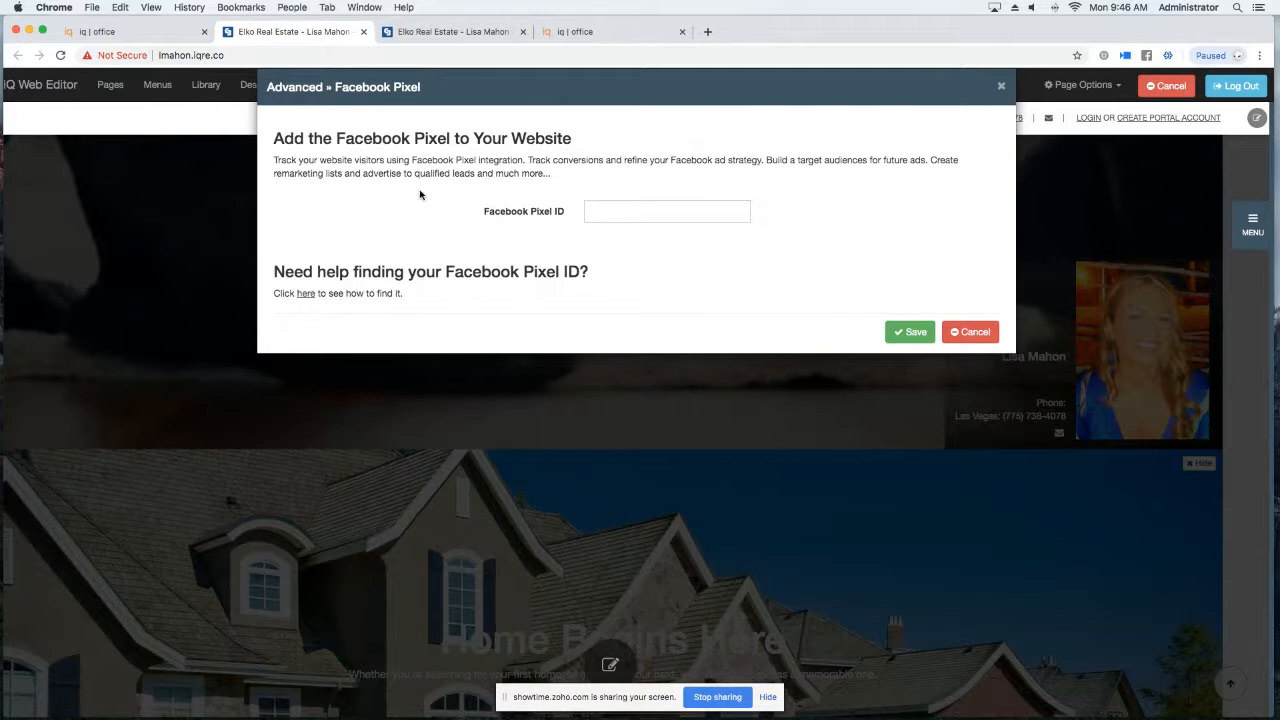
Read the help on finding the Facebook Pixel ID, then close the dialog without adding one.
click(305, 293)
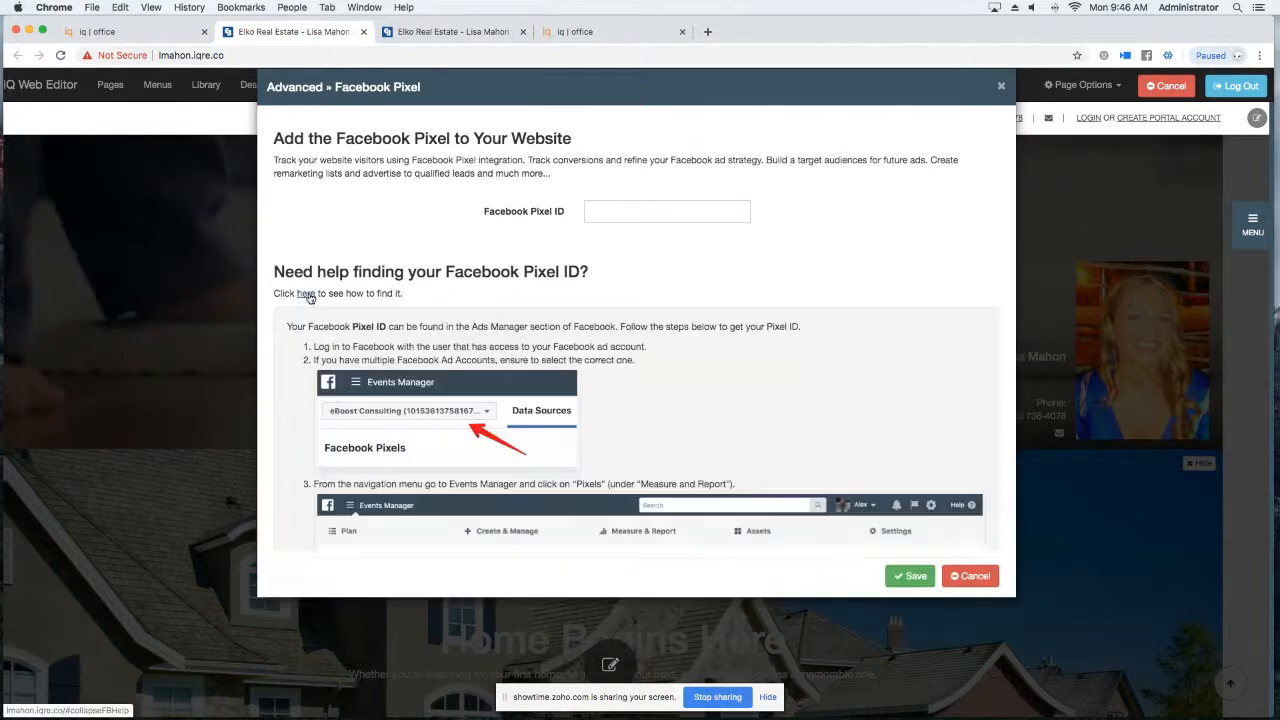
scroll(462, 390, down, 5)
scroll(462, 390, up, 5)
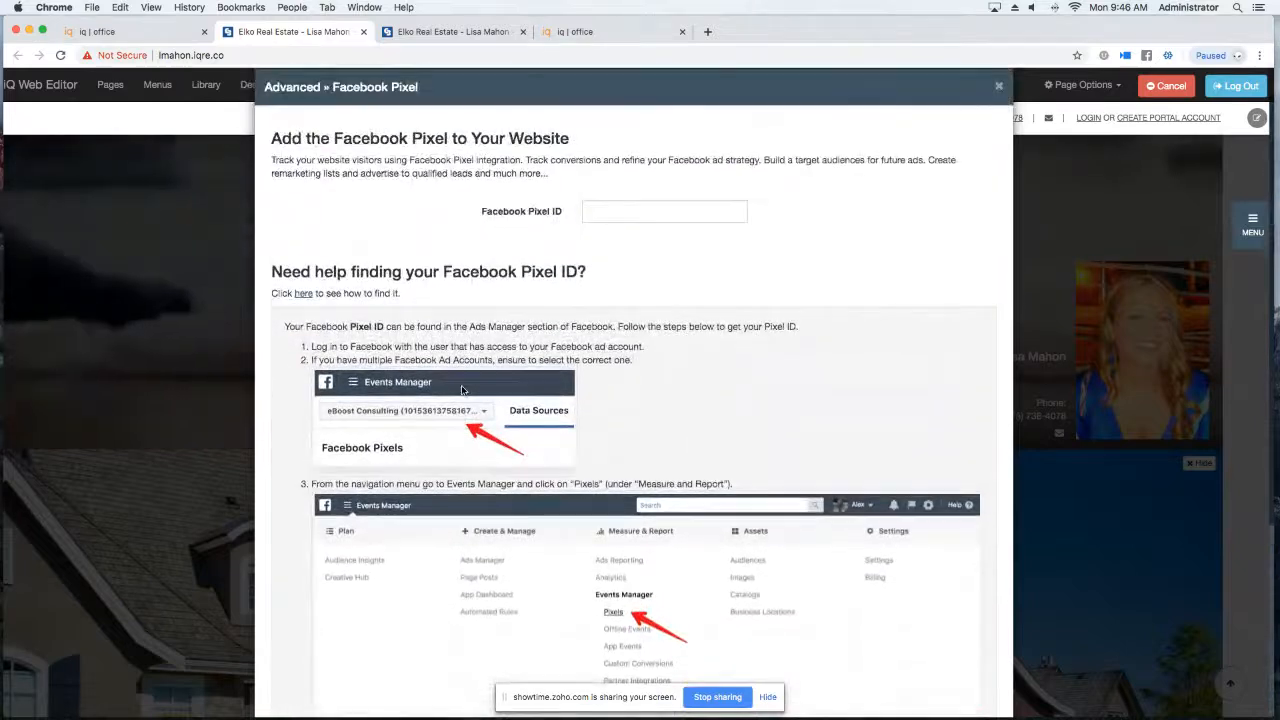
scroll(838, 313, down, 5)
scroll(838, 313, up, 5)
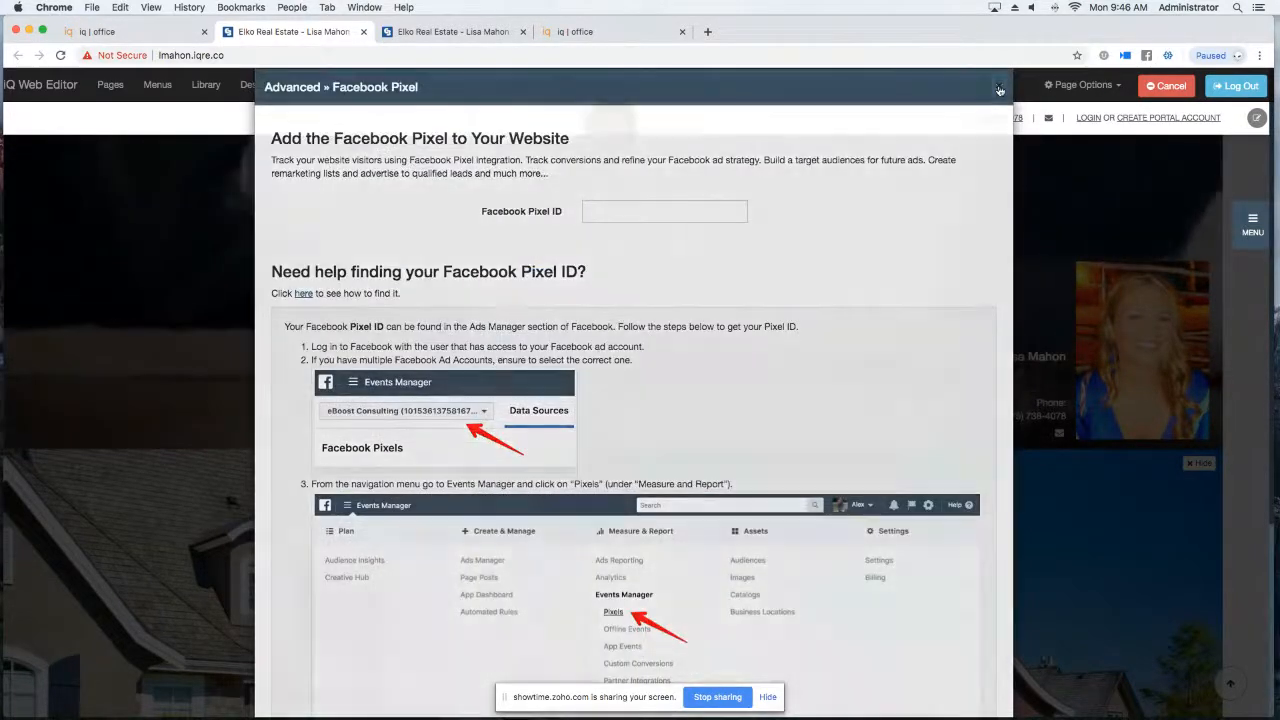
click(998, 86)
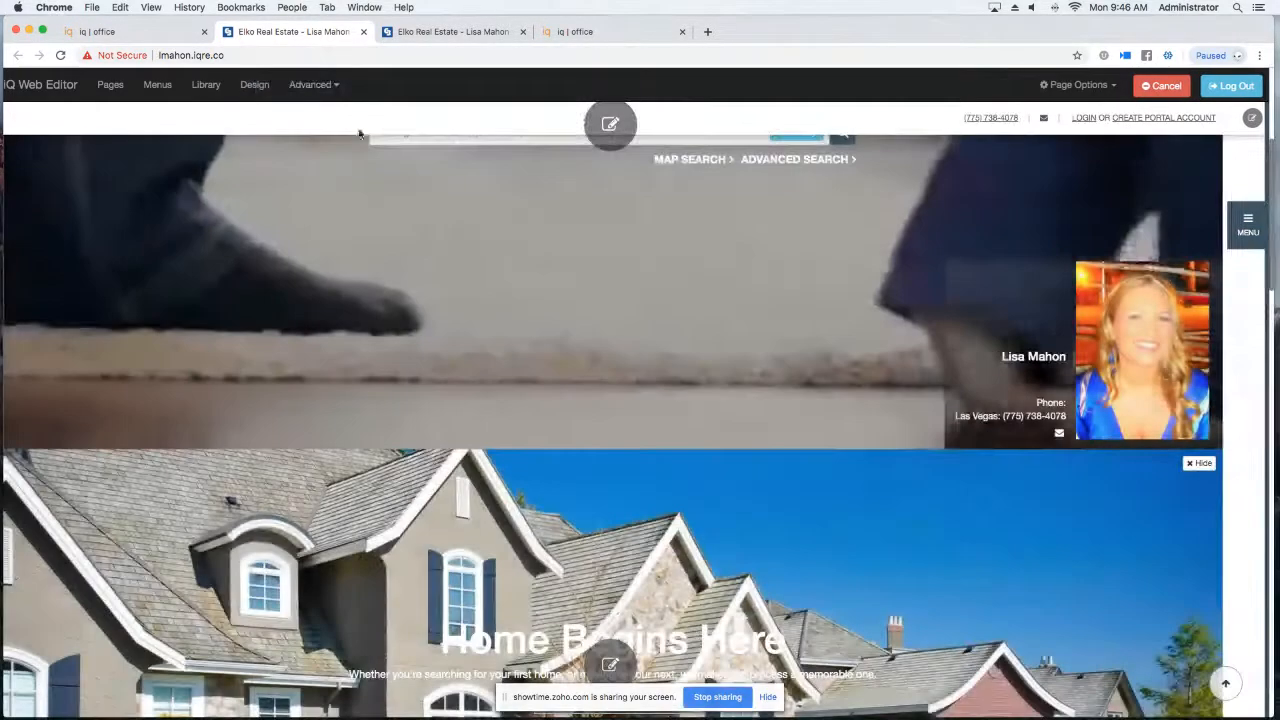
click(322, 88)
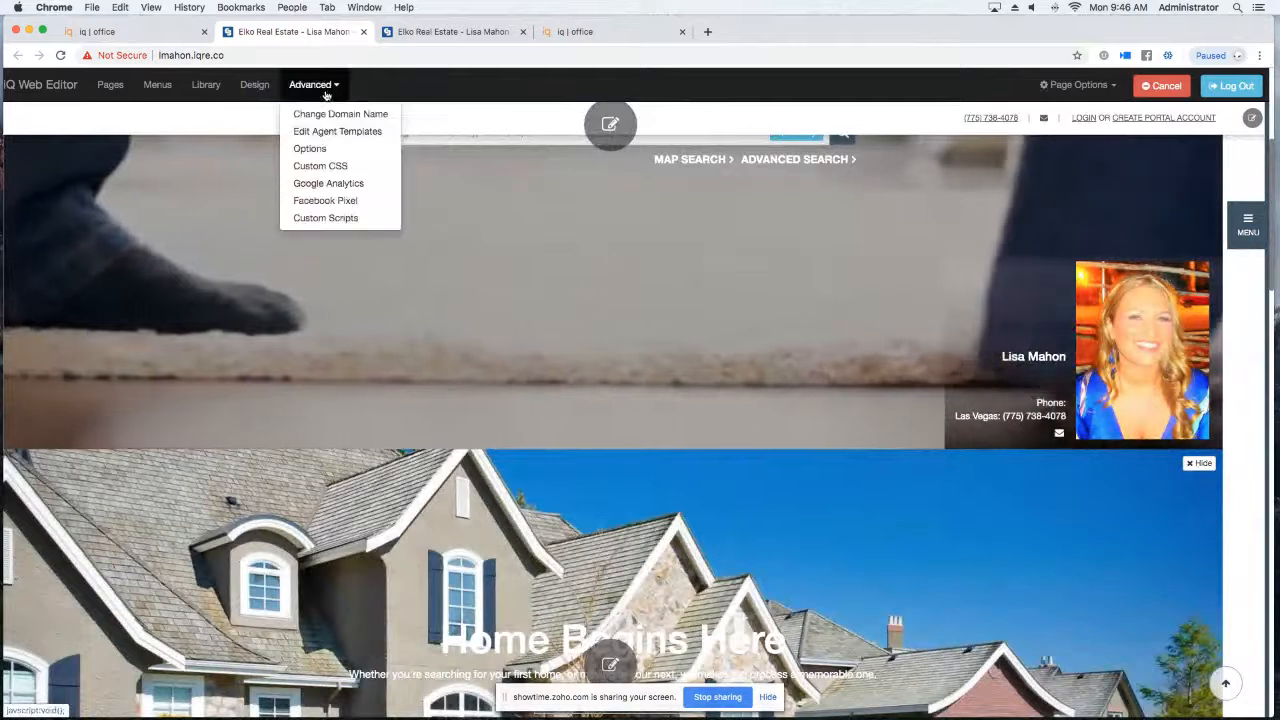
click(300, 192)
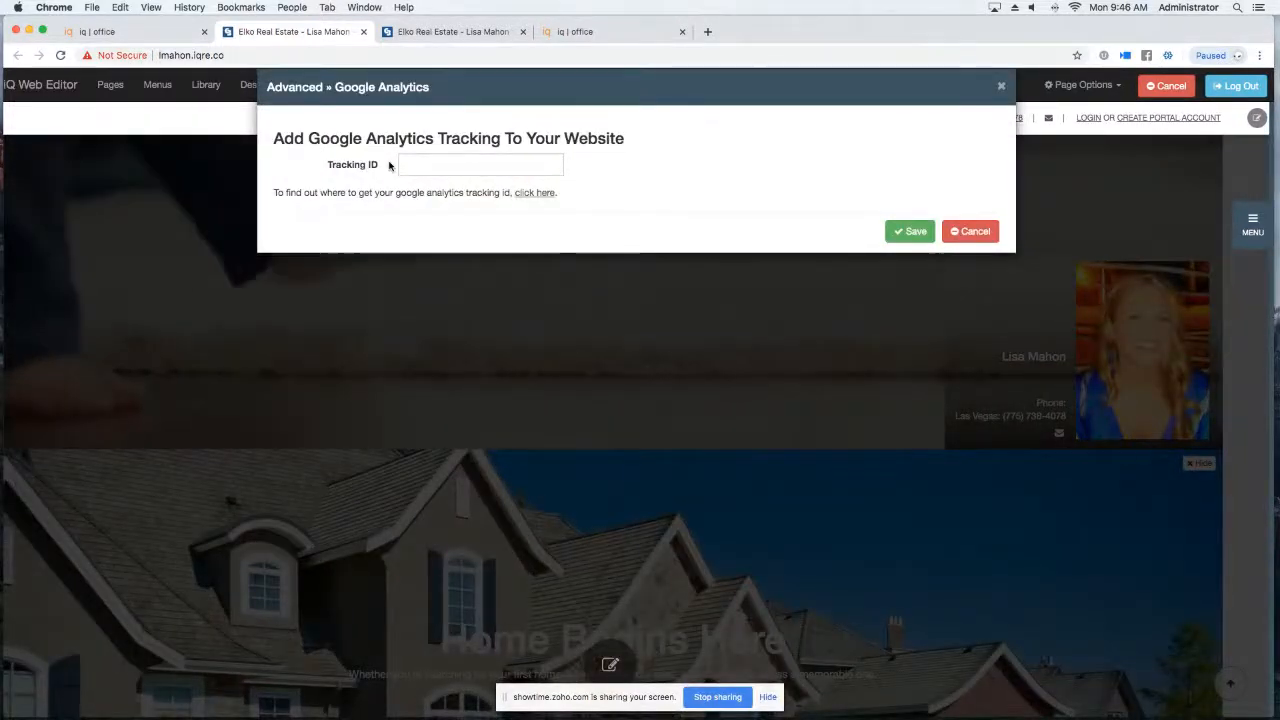
click(1001, 87)
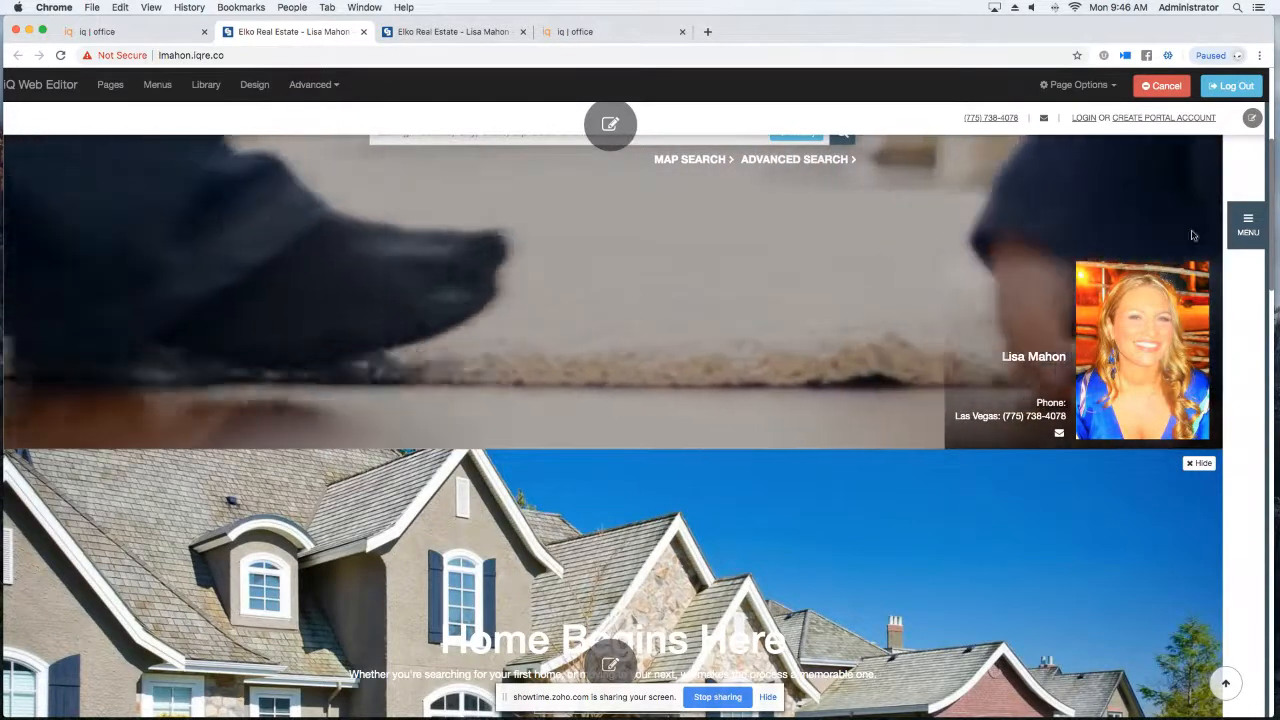
Add a Blog menu item linking to the My Blog page under About Me, and save the menu.
click(1248, 224)
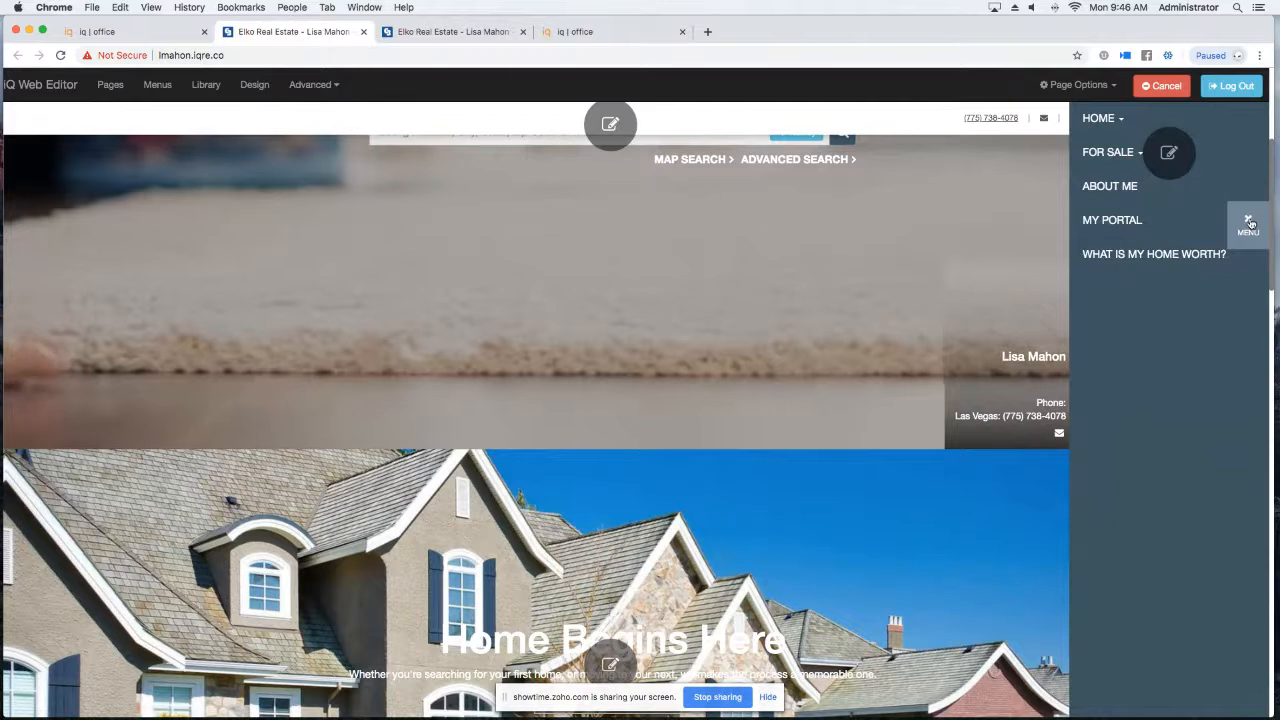
click(1172, 152)
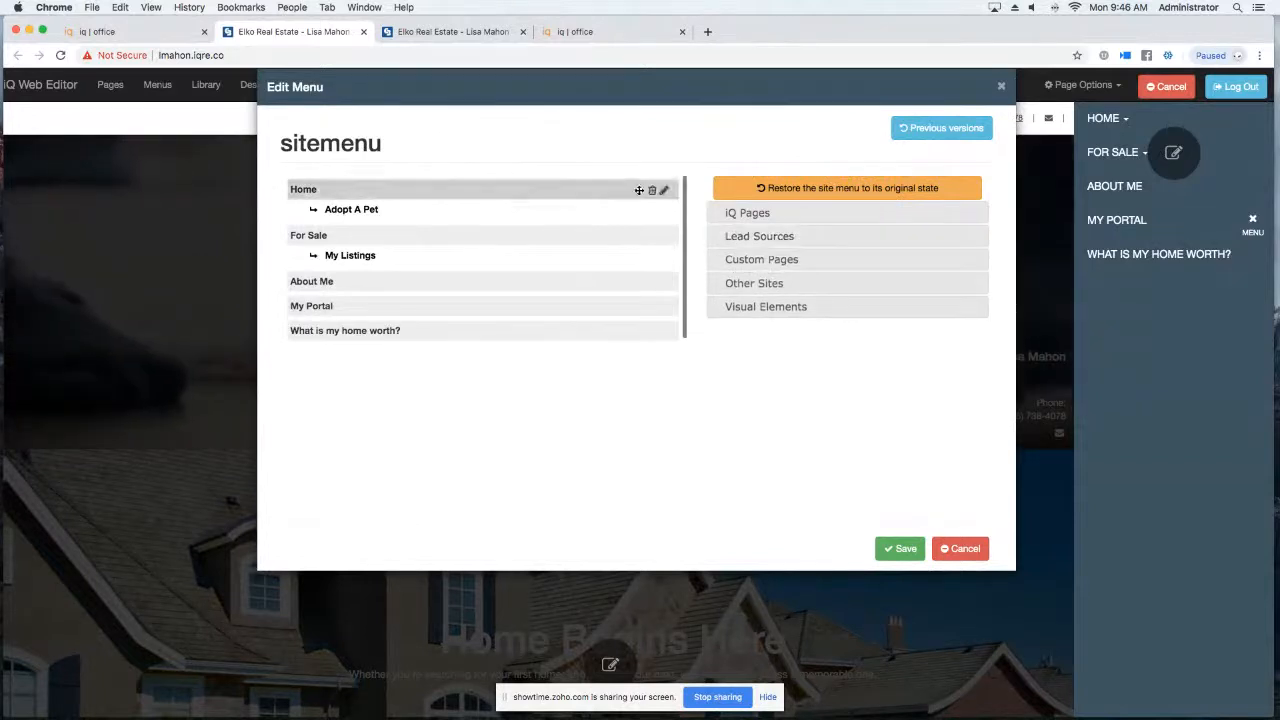
click(733, 211)
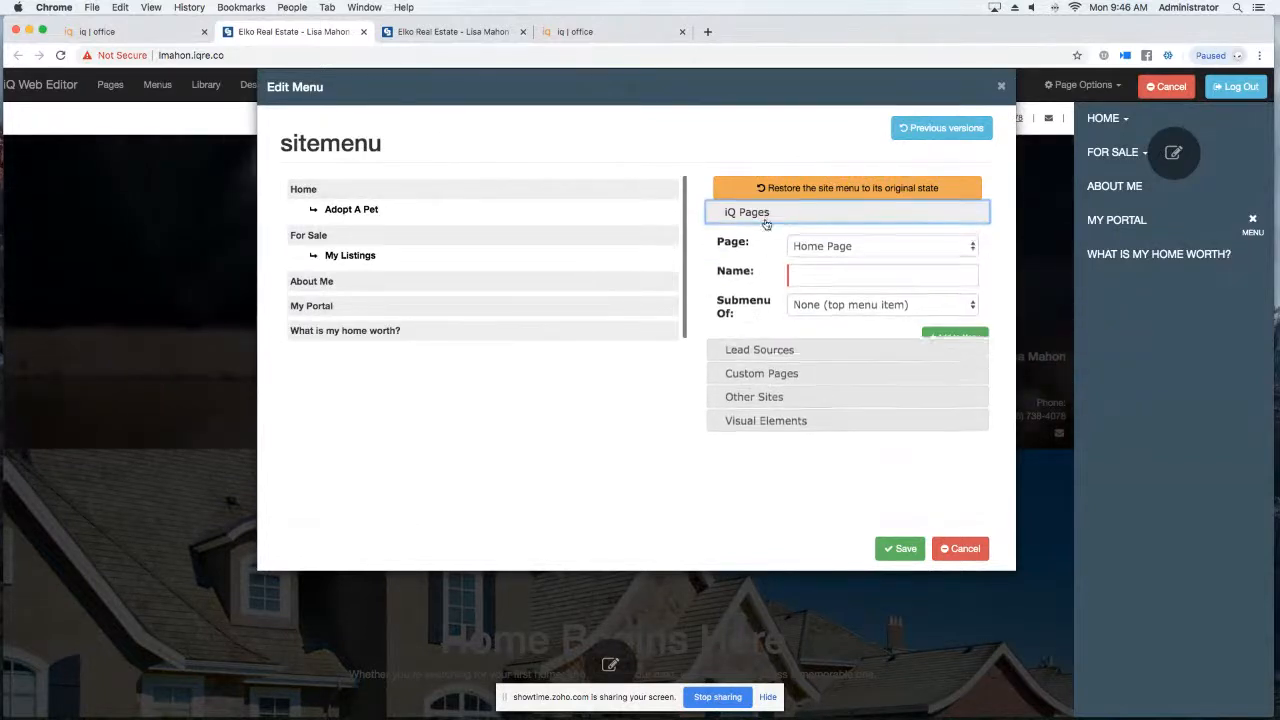
click(865, 247)
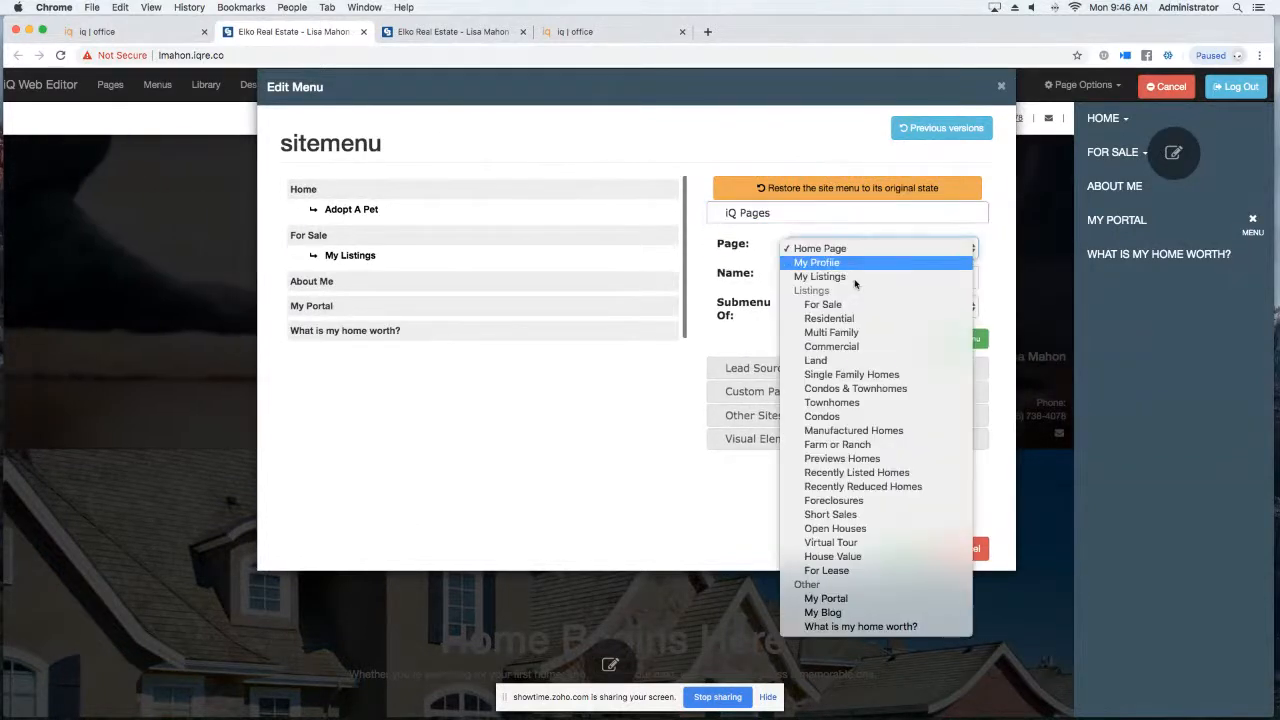
click(823, 614)
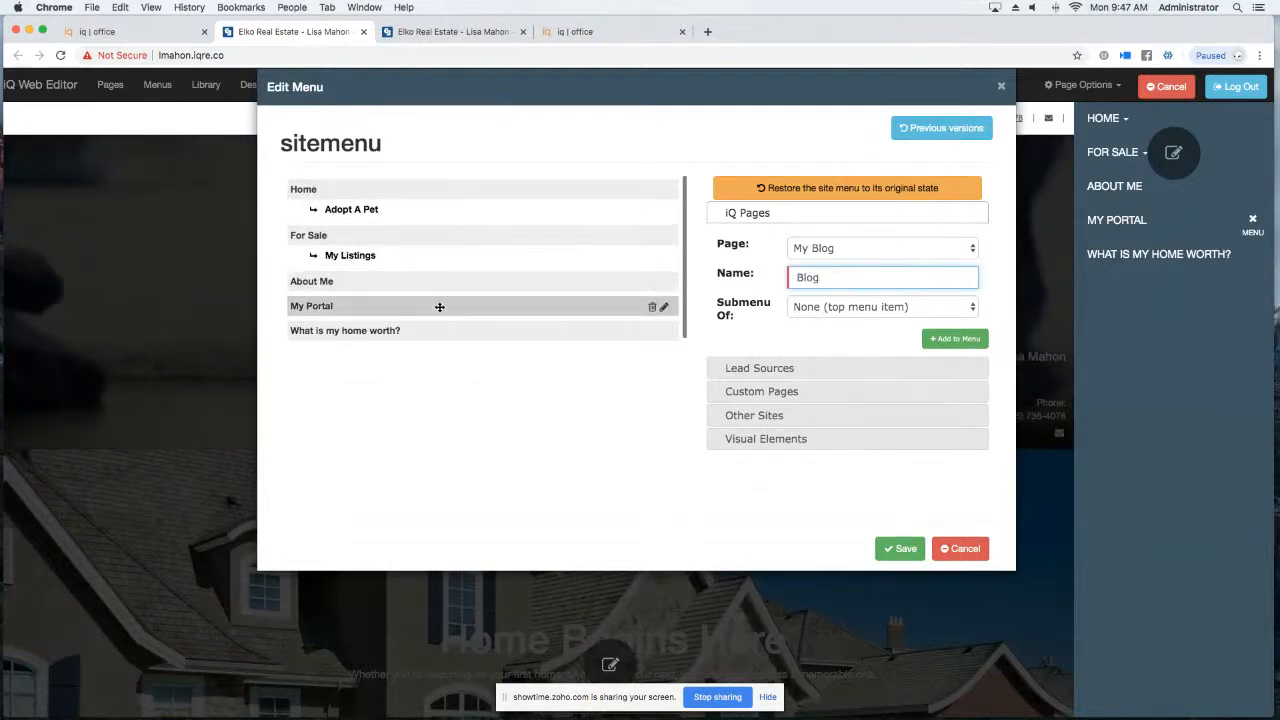
click(819, 307)
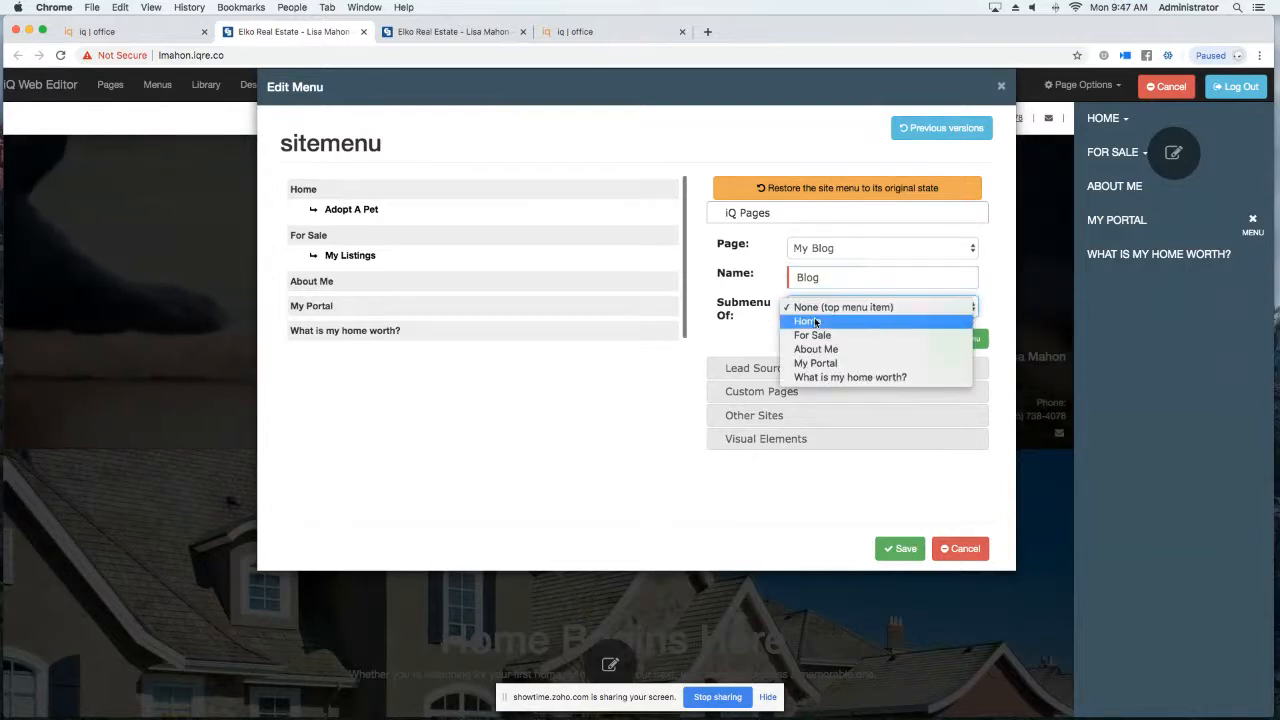
click(810, 349)
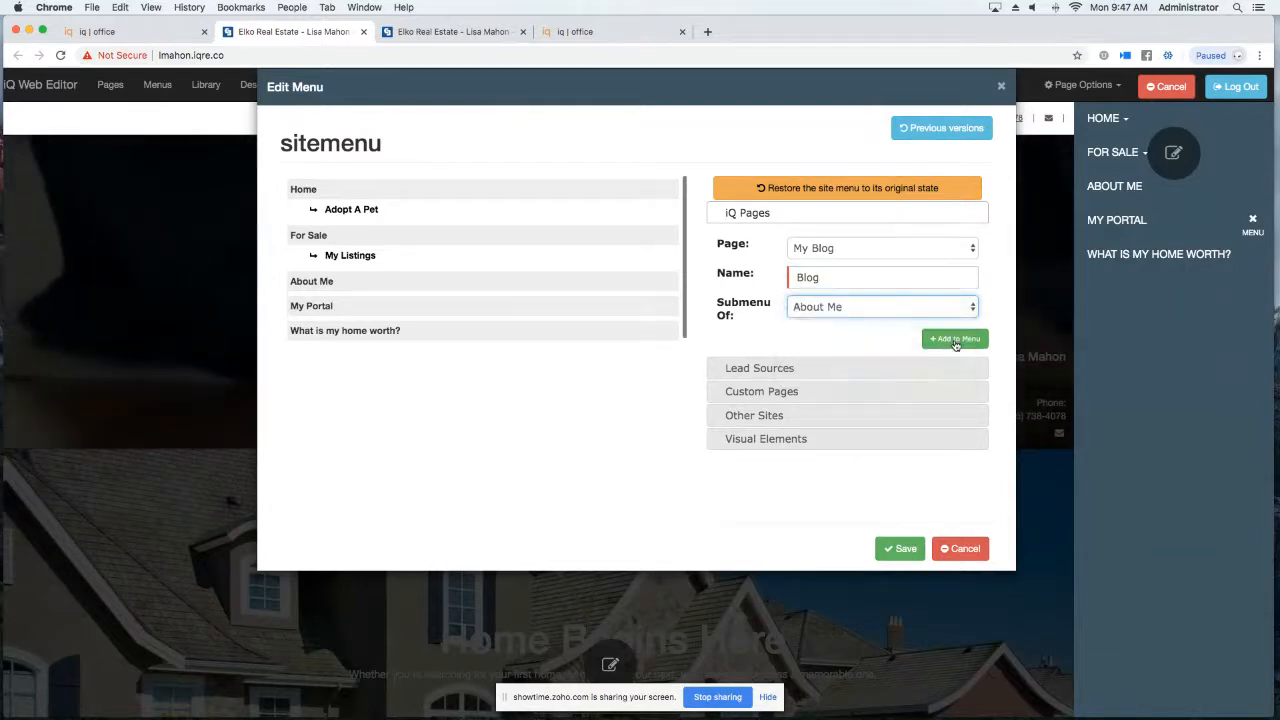
click(955, 340)
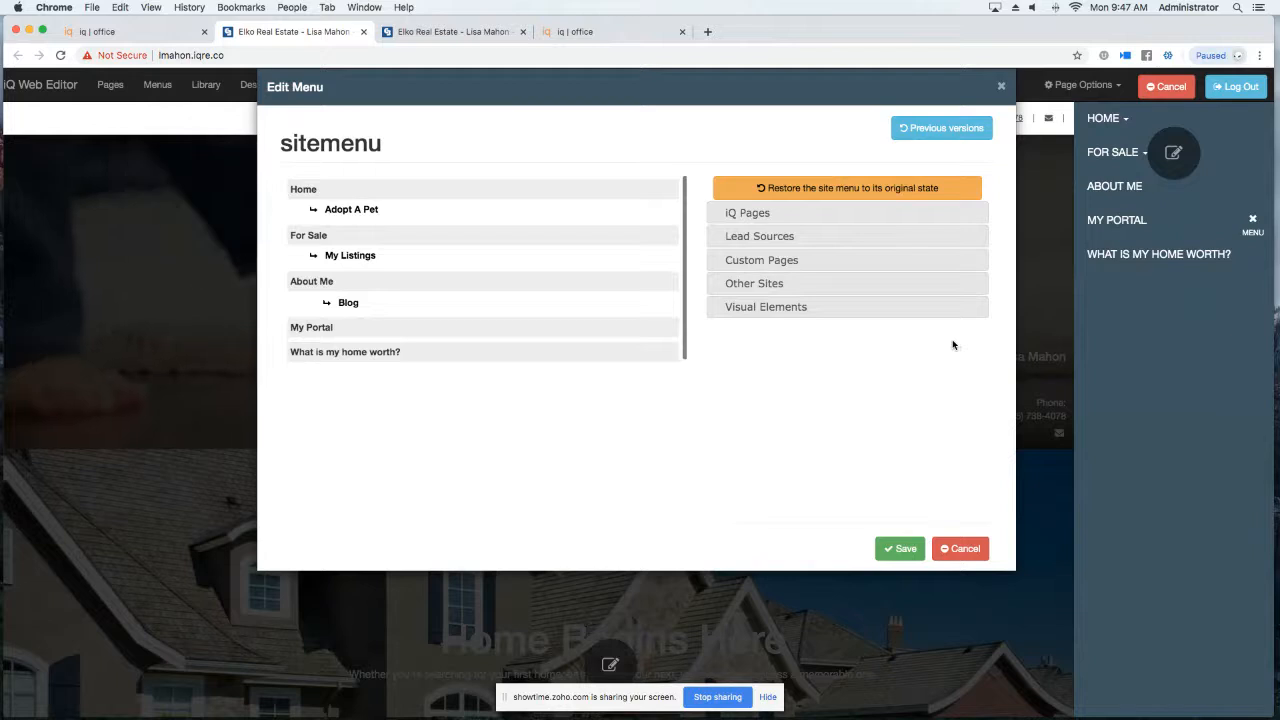
scroll(430, 352, down, 1)
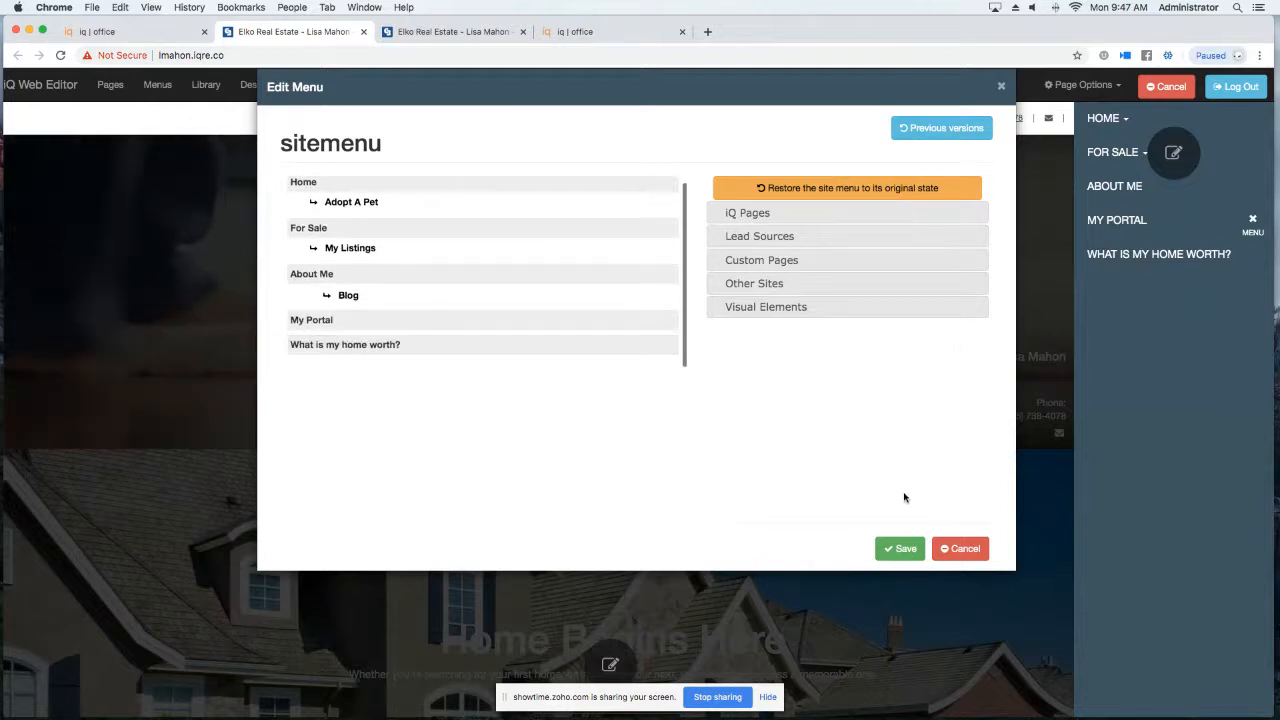
click(904, 548)
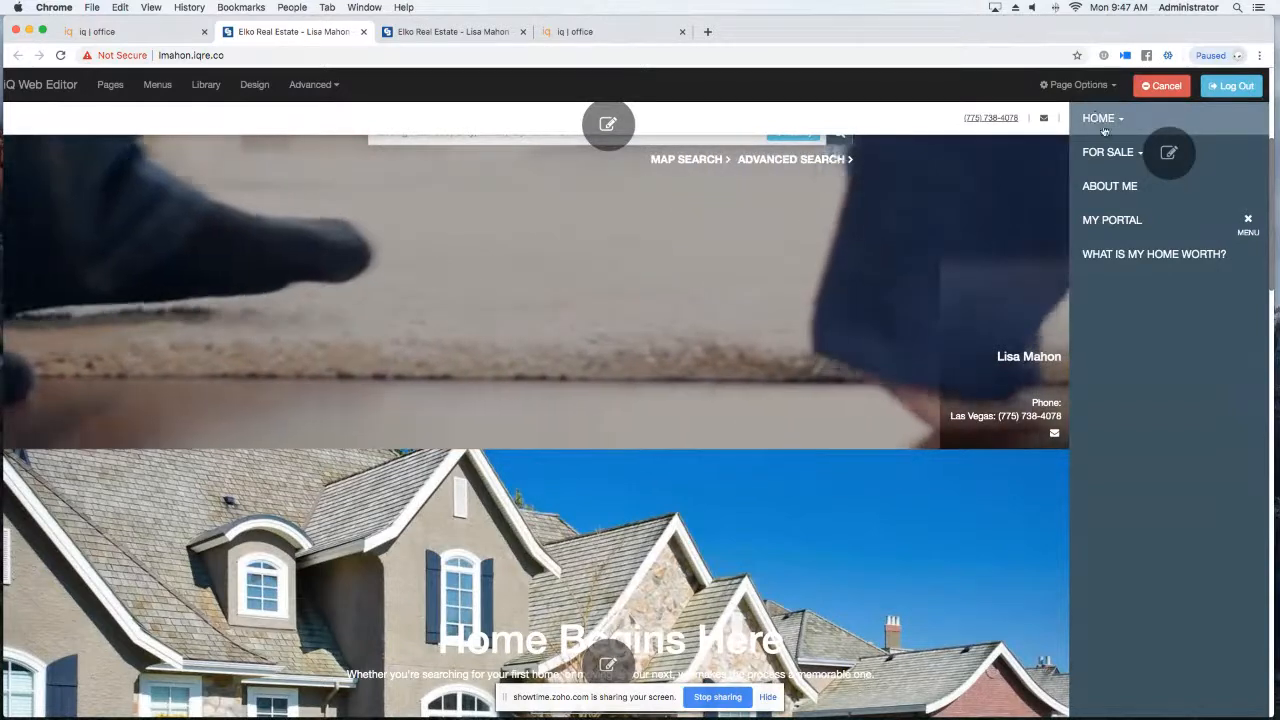
Delete the Blog item under About Me from the site menu and save the menu.
click(1169, 152)
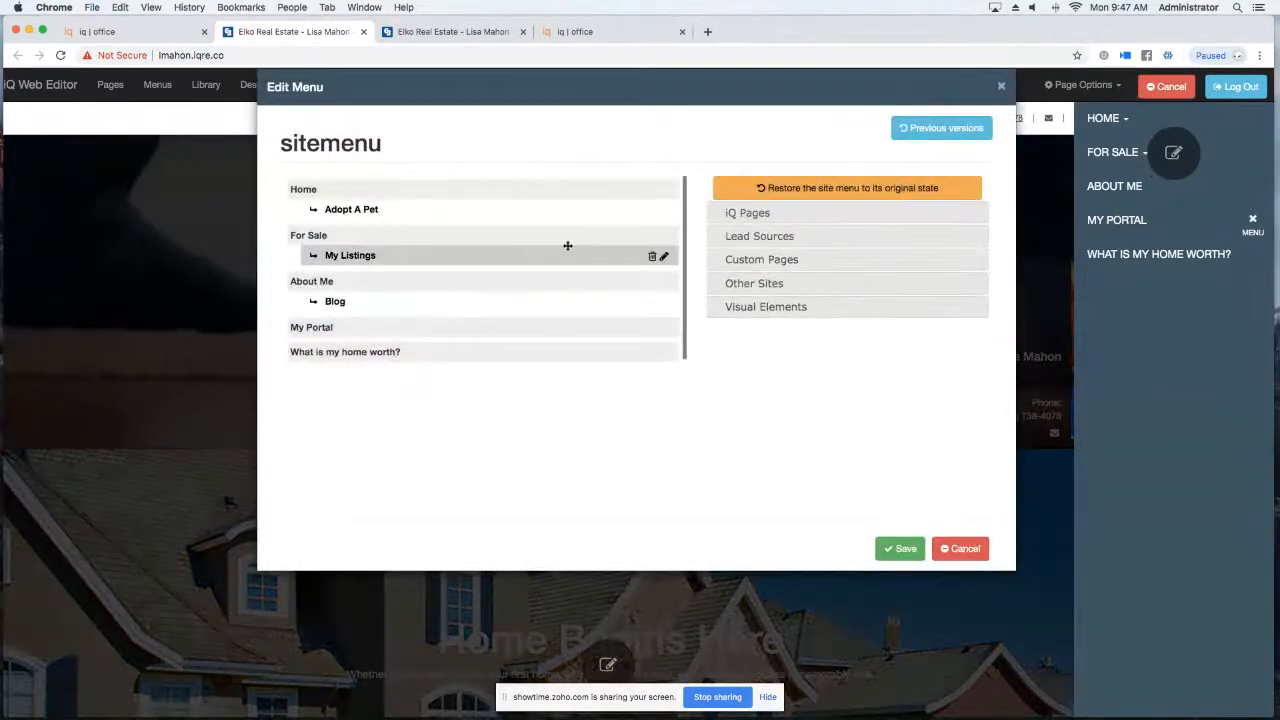
click(664, 303)
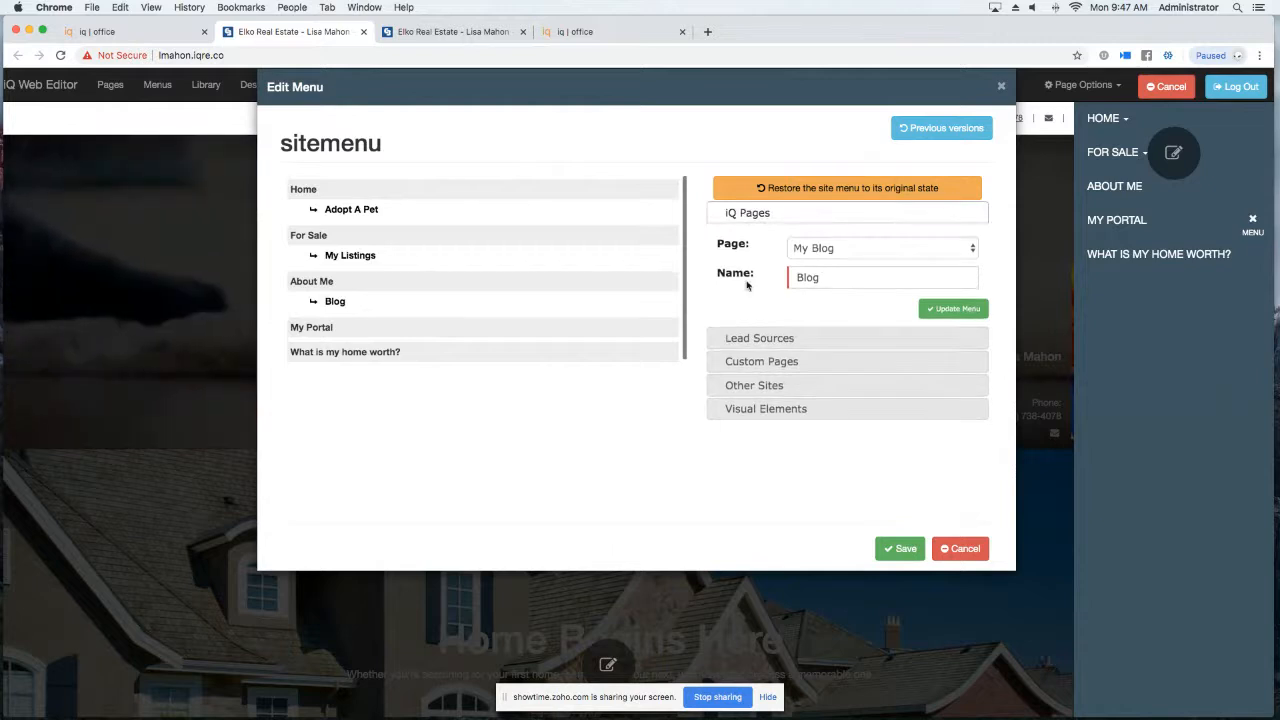
click(654, 303)
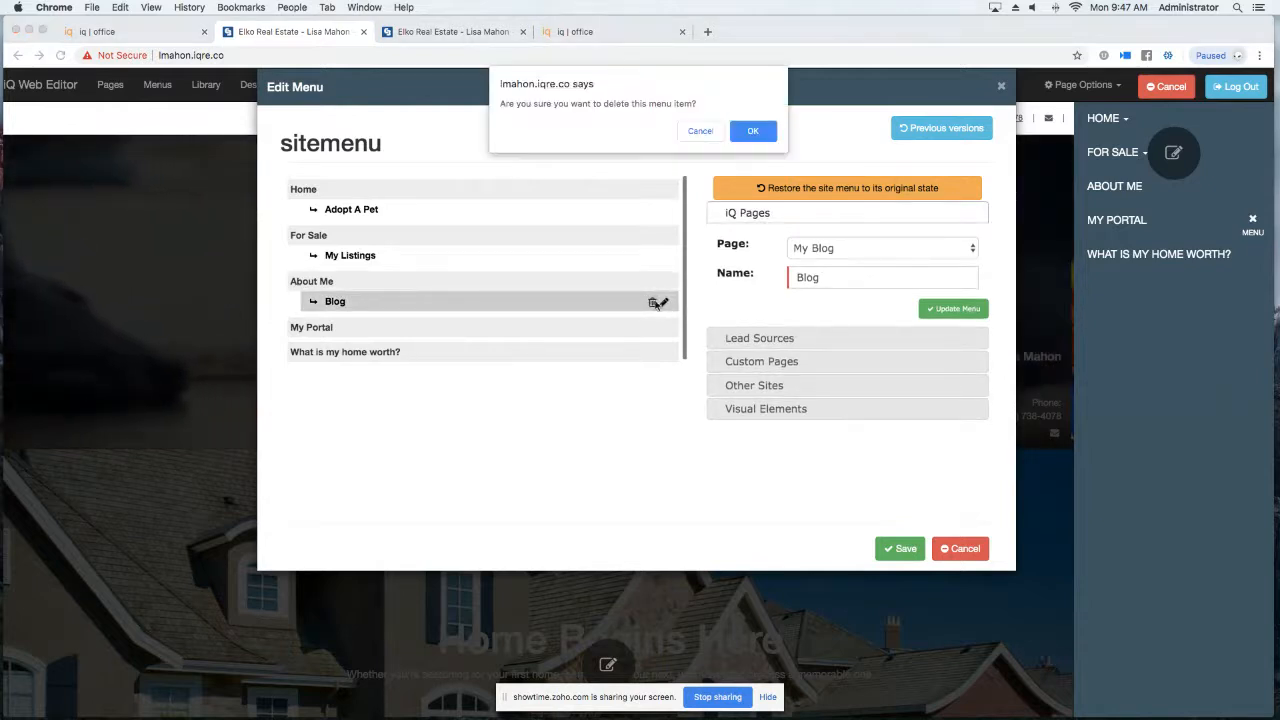
click(754, 132)
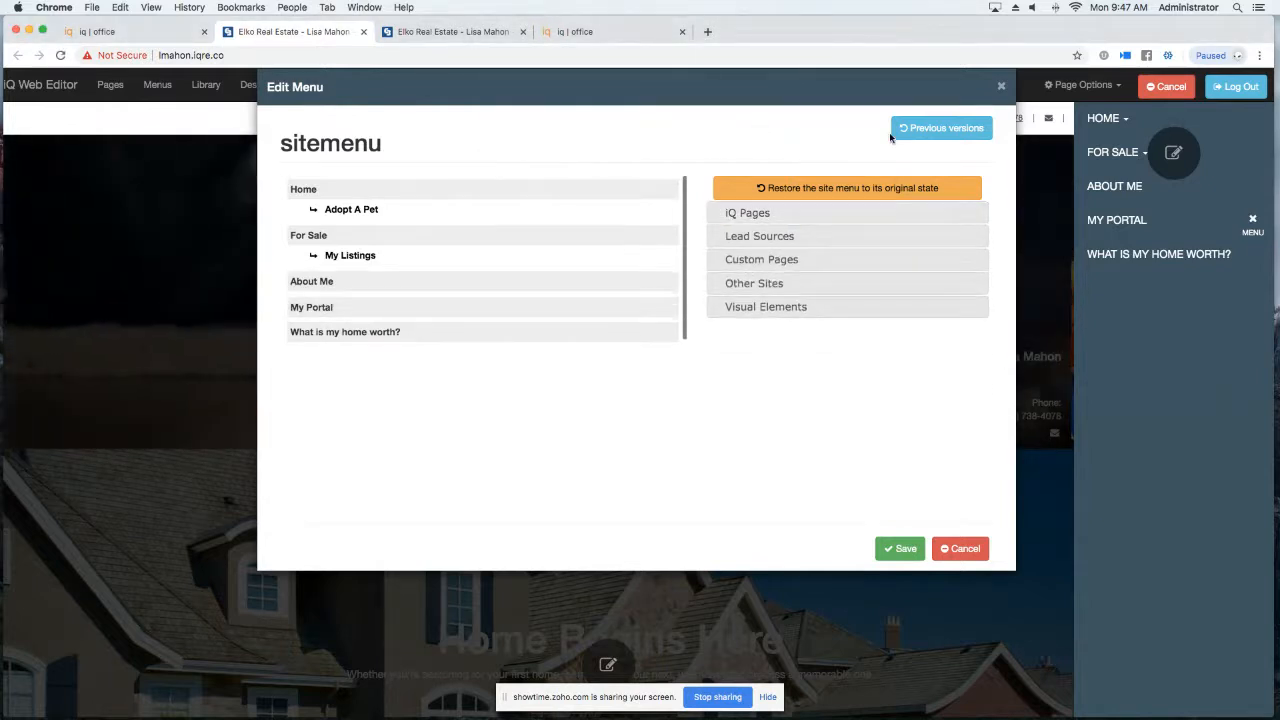
click(902, 549)
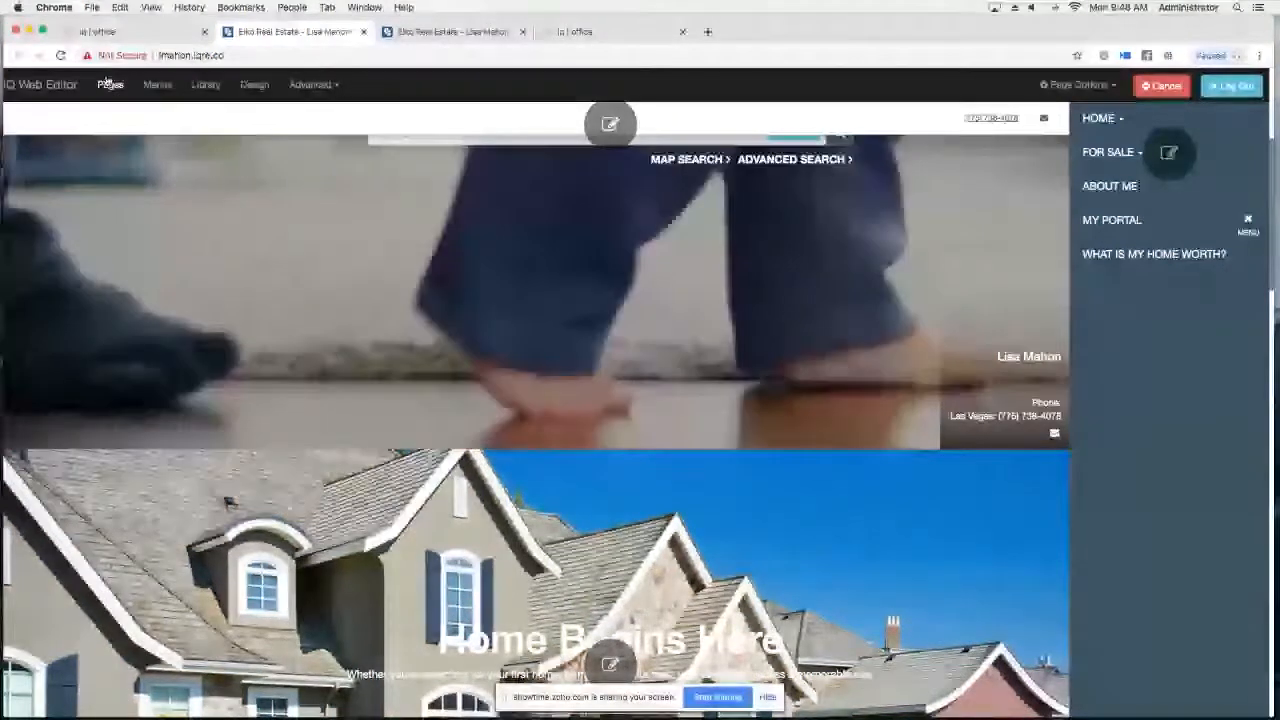
Start a new page from the Listings Template 1 dynamic page template.
click(110, 85)
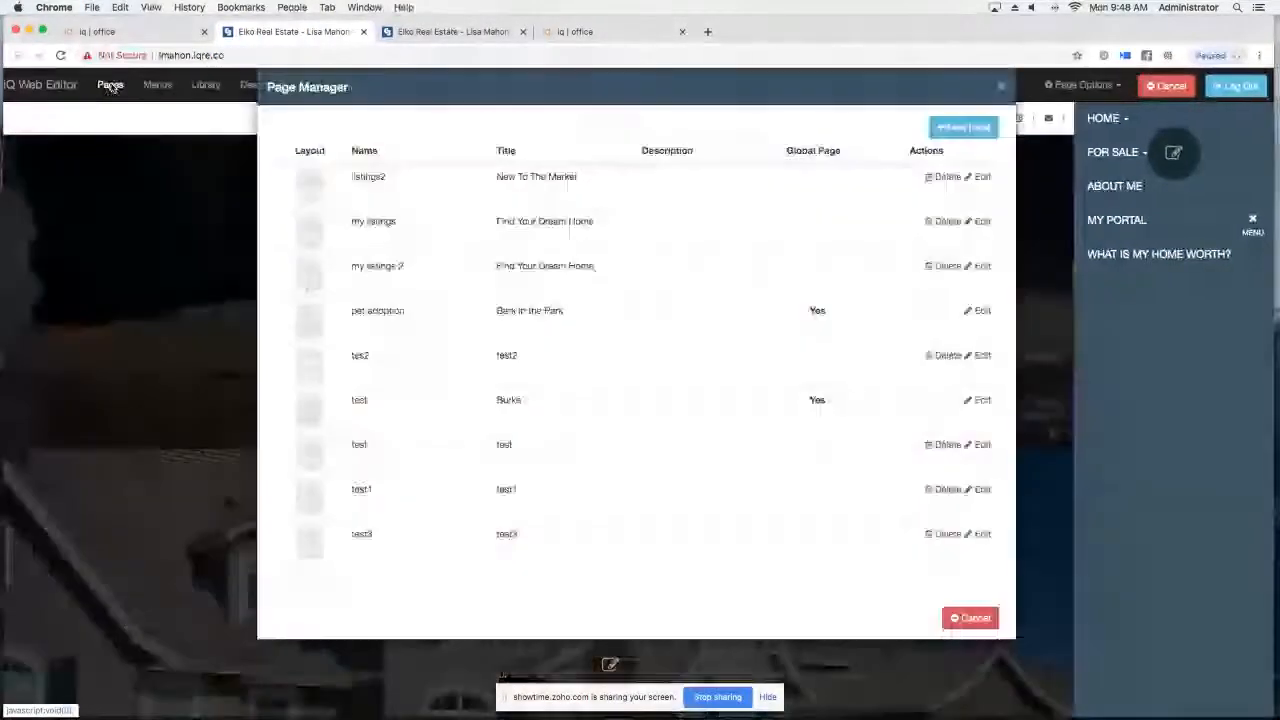
click(948, 128)
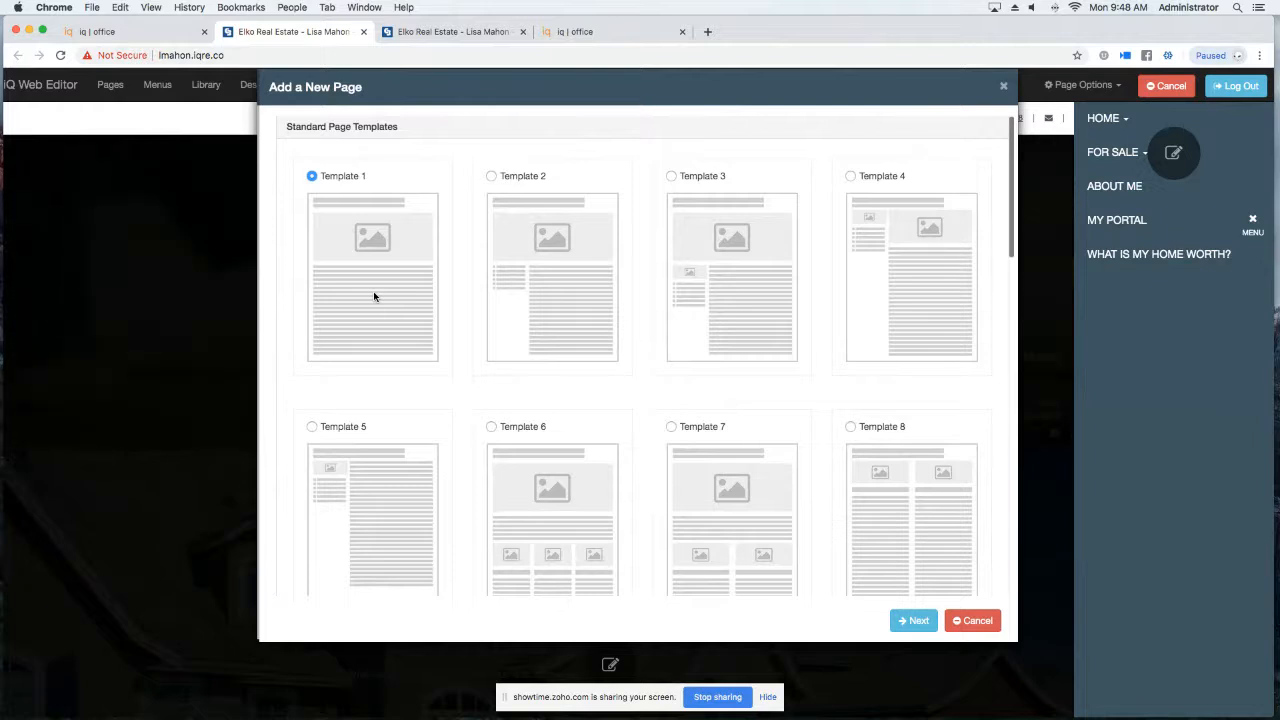
scroll(374, 296, down, 6)
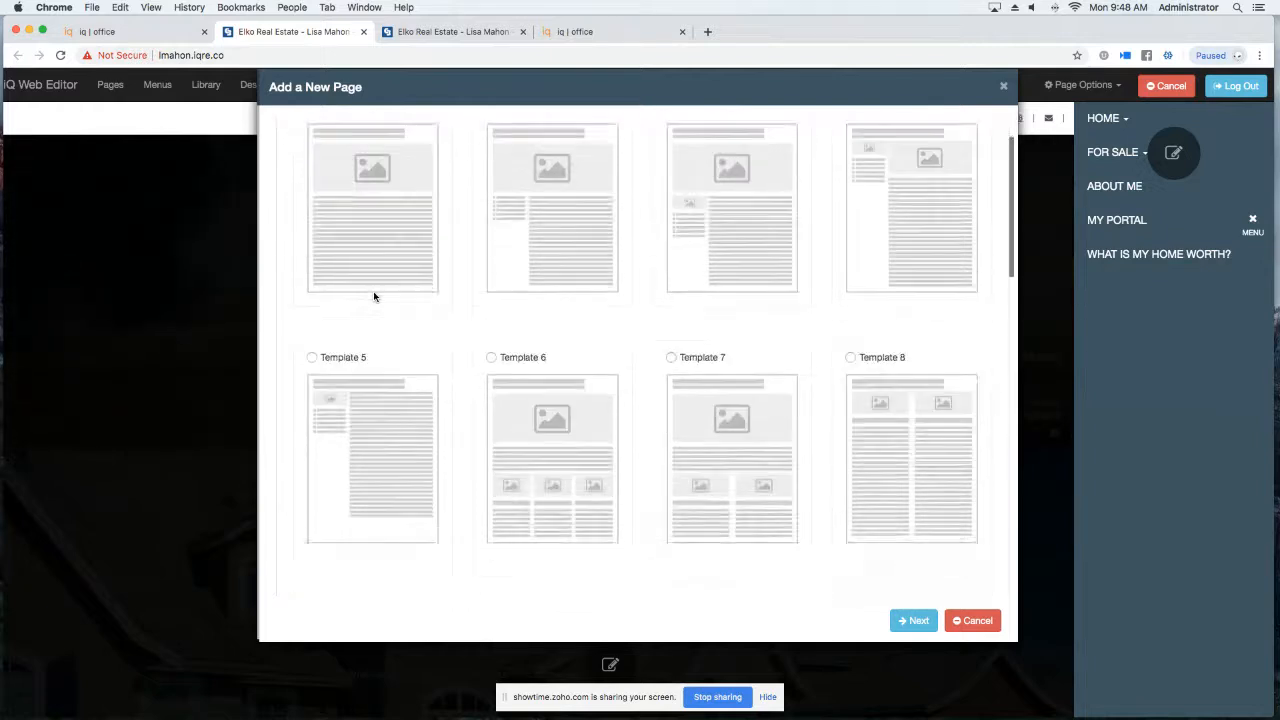
scroll(374, 296, down, 5)
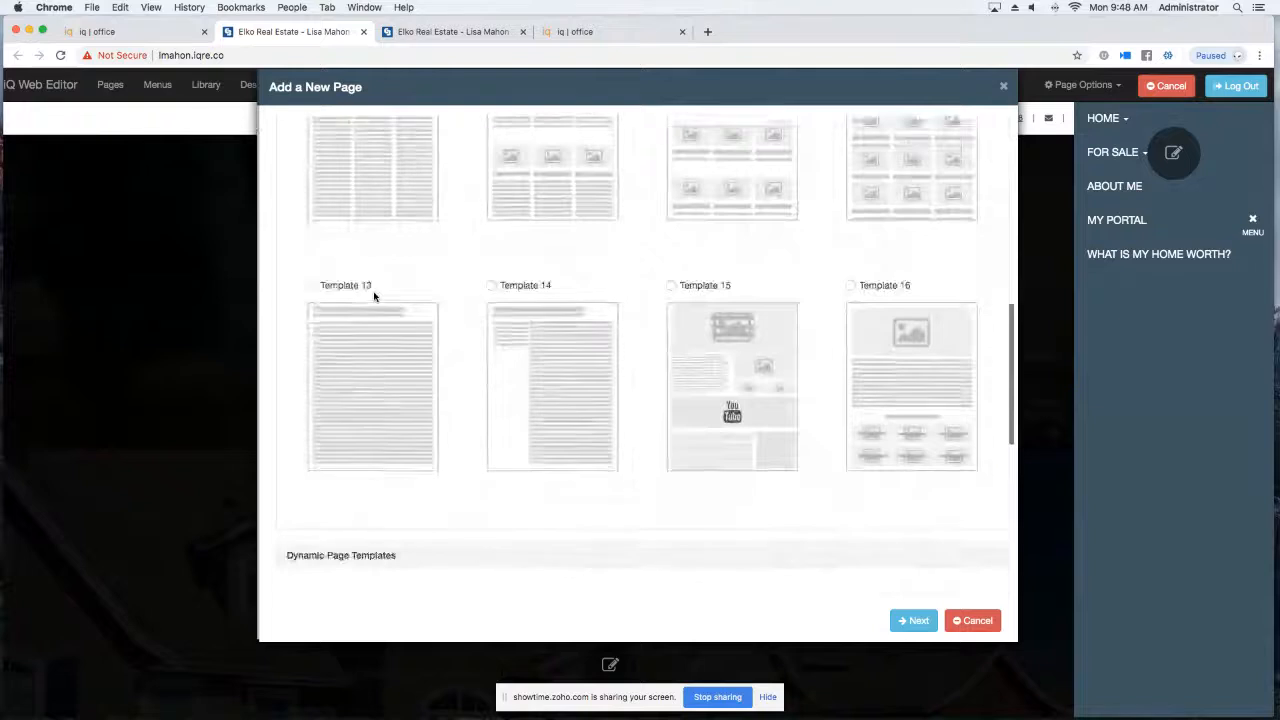
scroll(374, 294, up, 1)
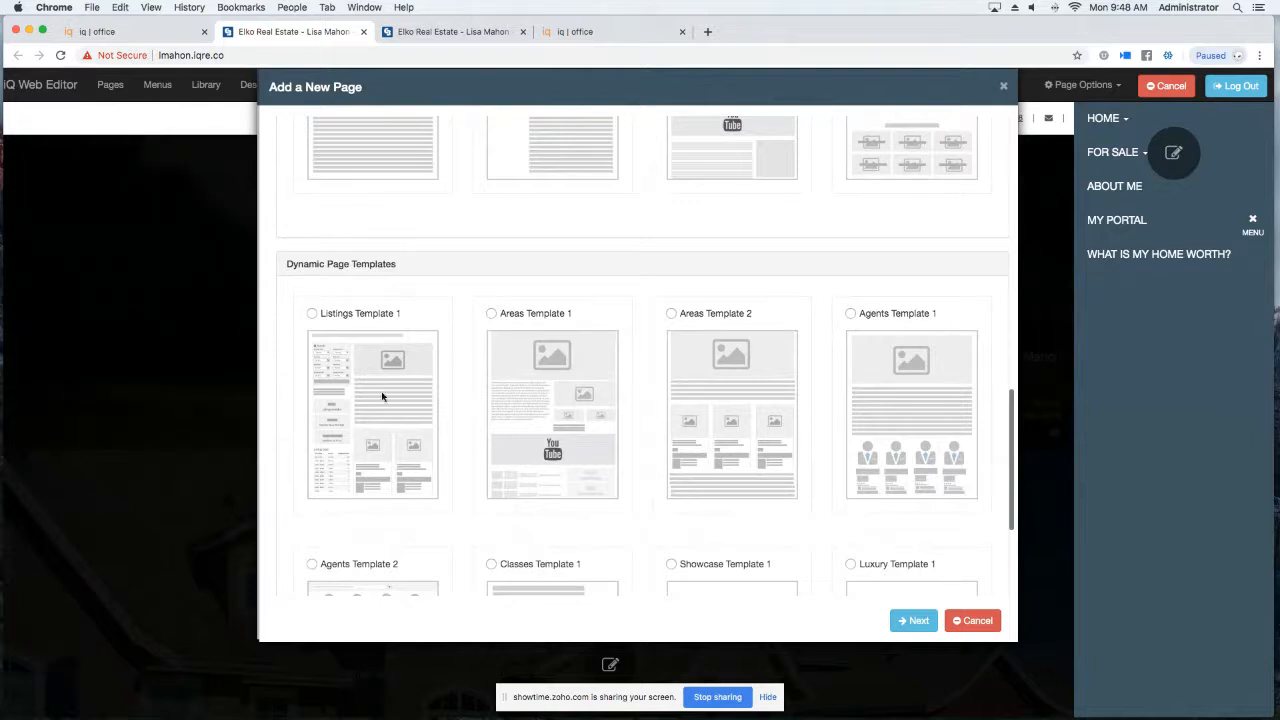
scroll(494, 417, down, 5)
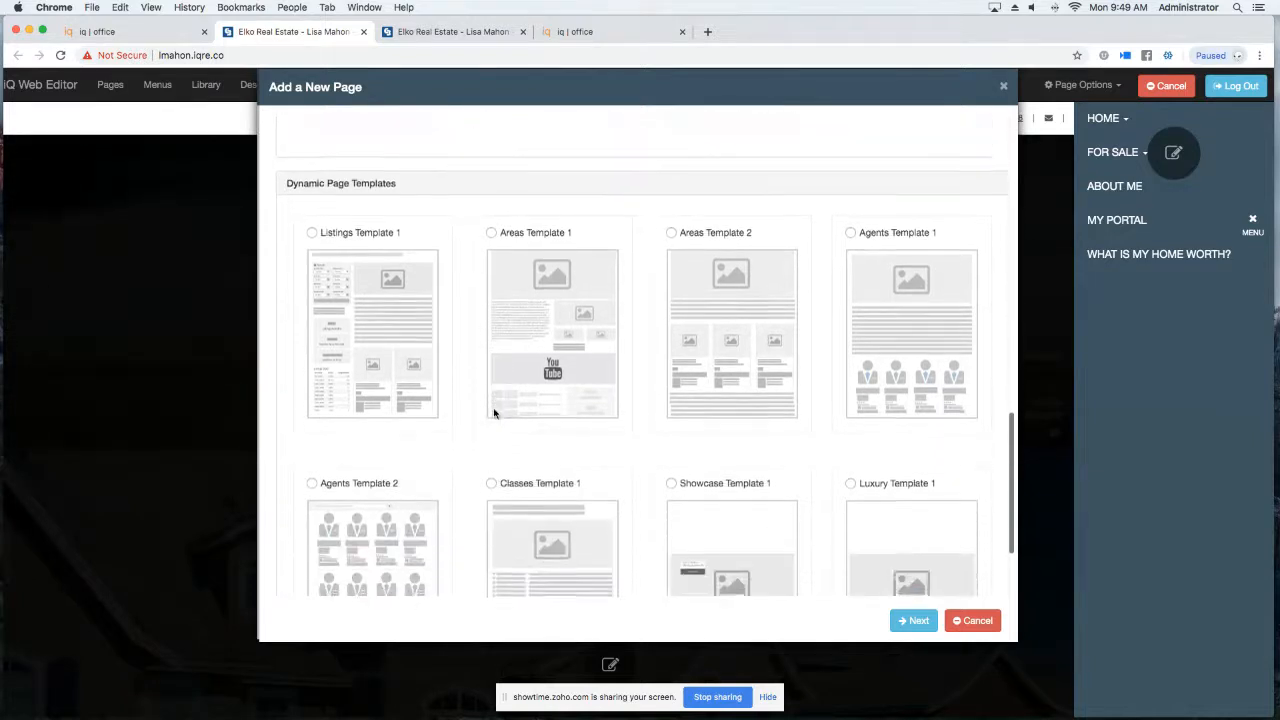
scroll(396, 447, down, 3)
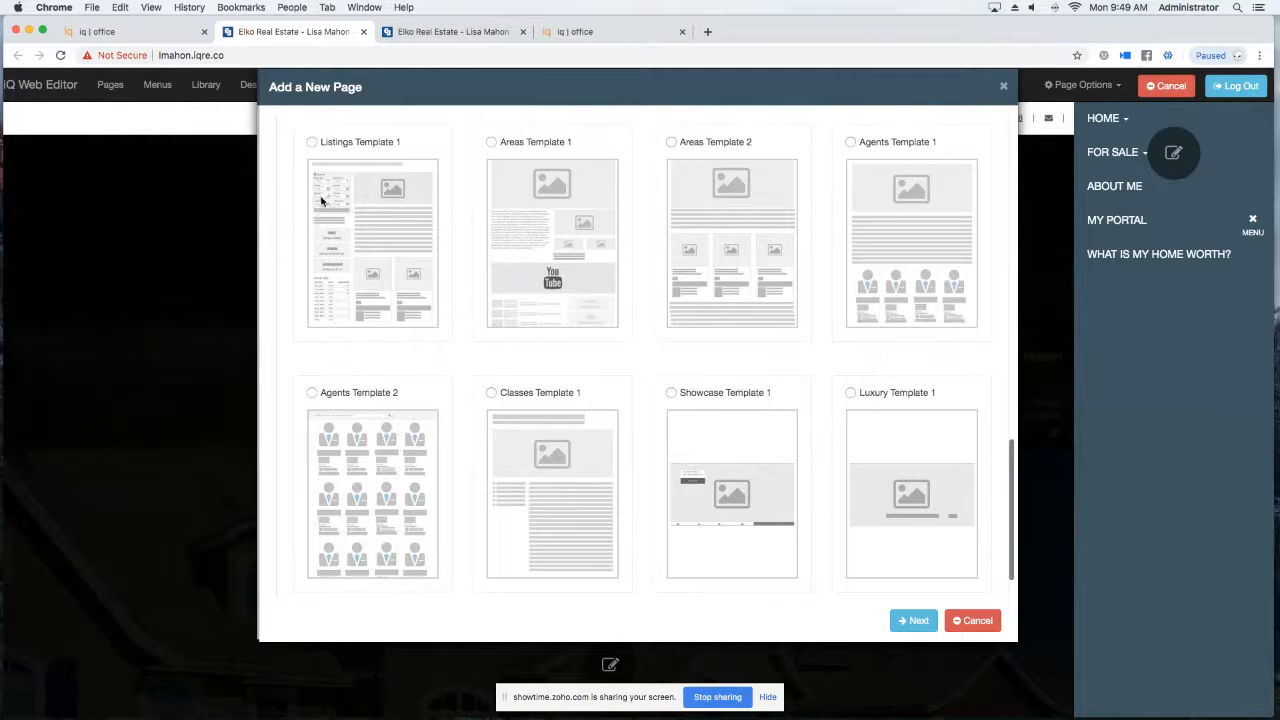
scroll(321, 201, up, 1)
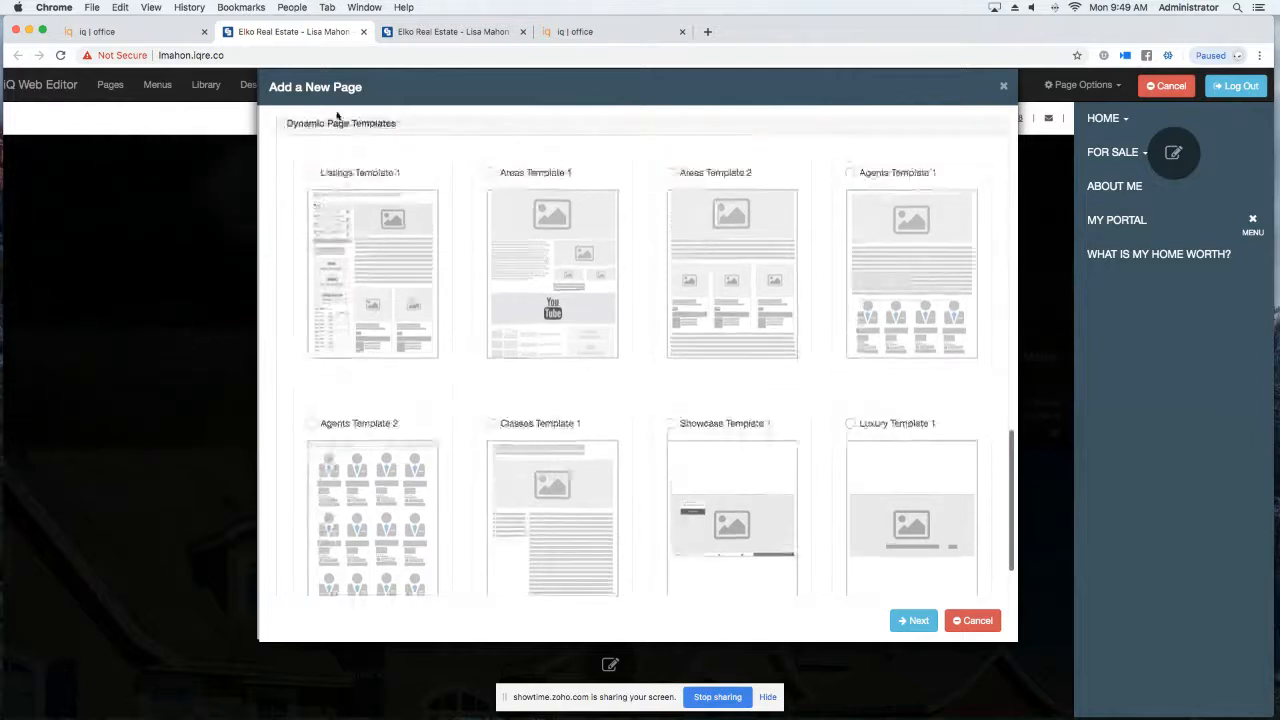
click(313, 175)
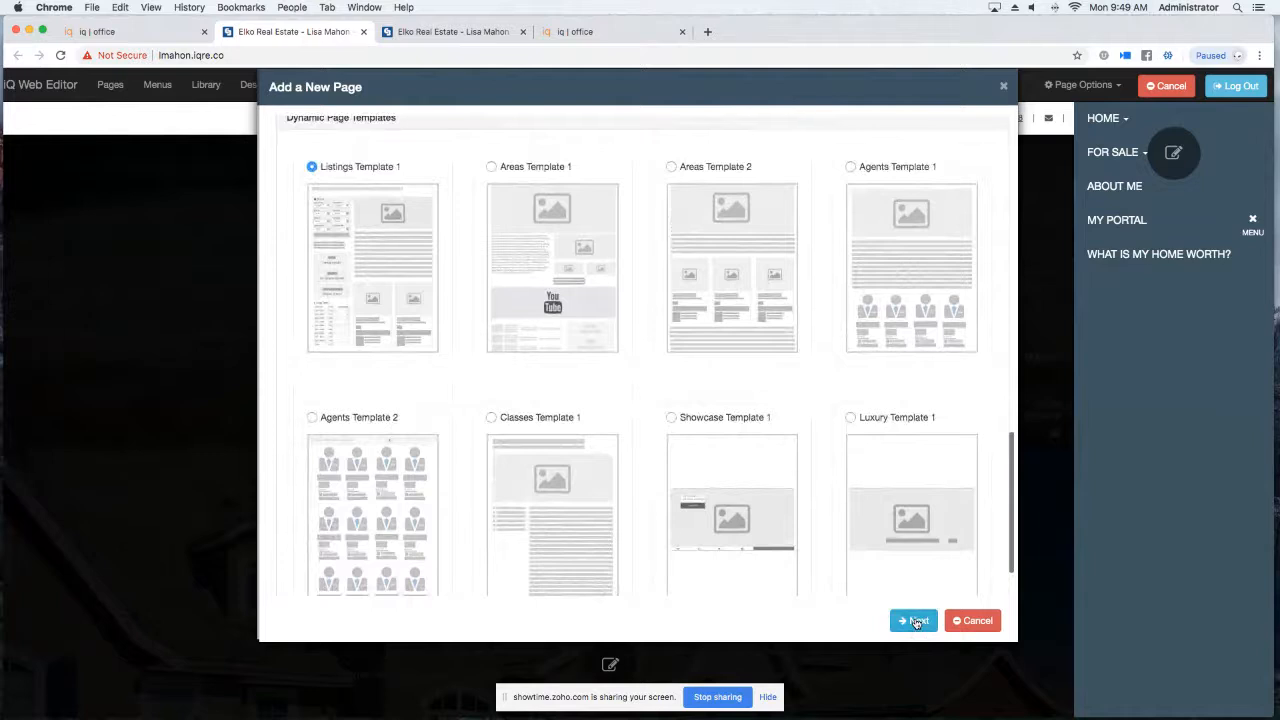
click(916, 621)
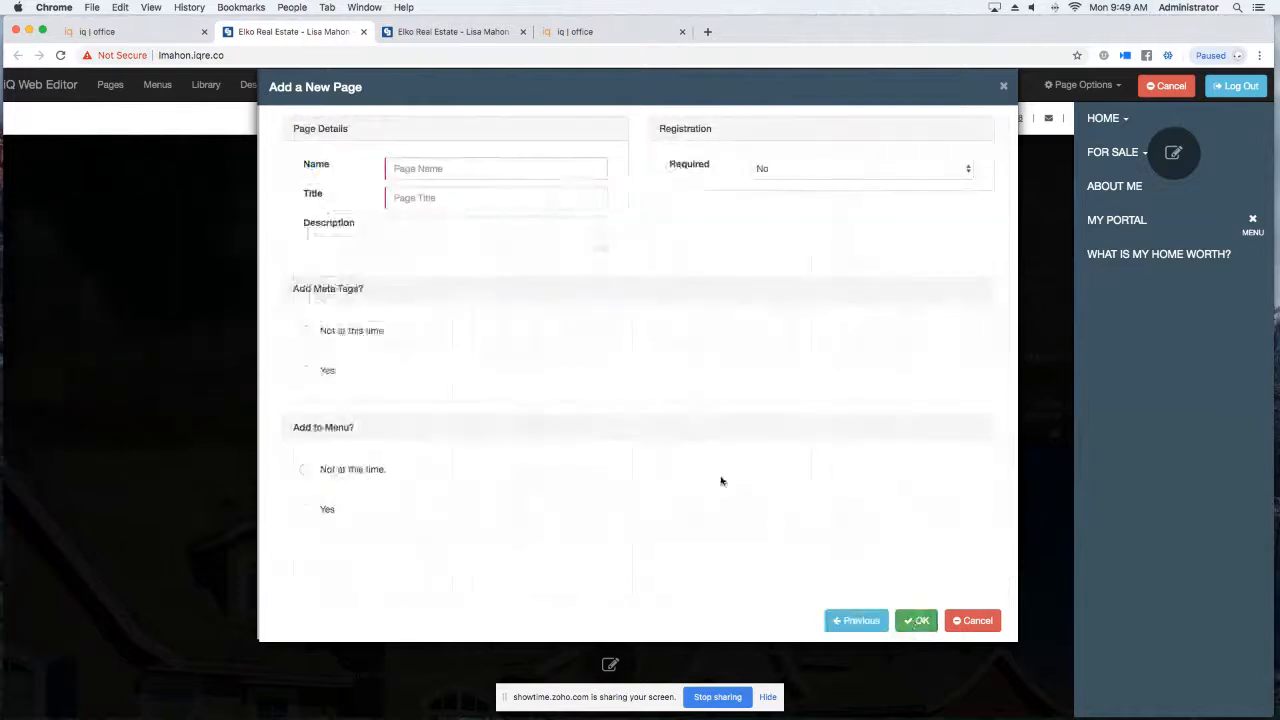
Name the page 'My Listings', title it 'Find Your Dream Home', and choose 'Not at this time.' for meta tags.
click(487, 174)
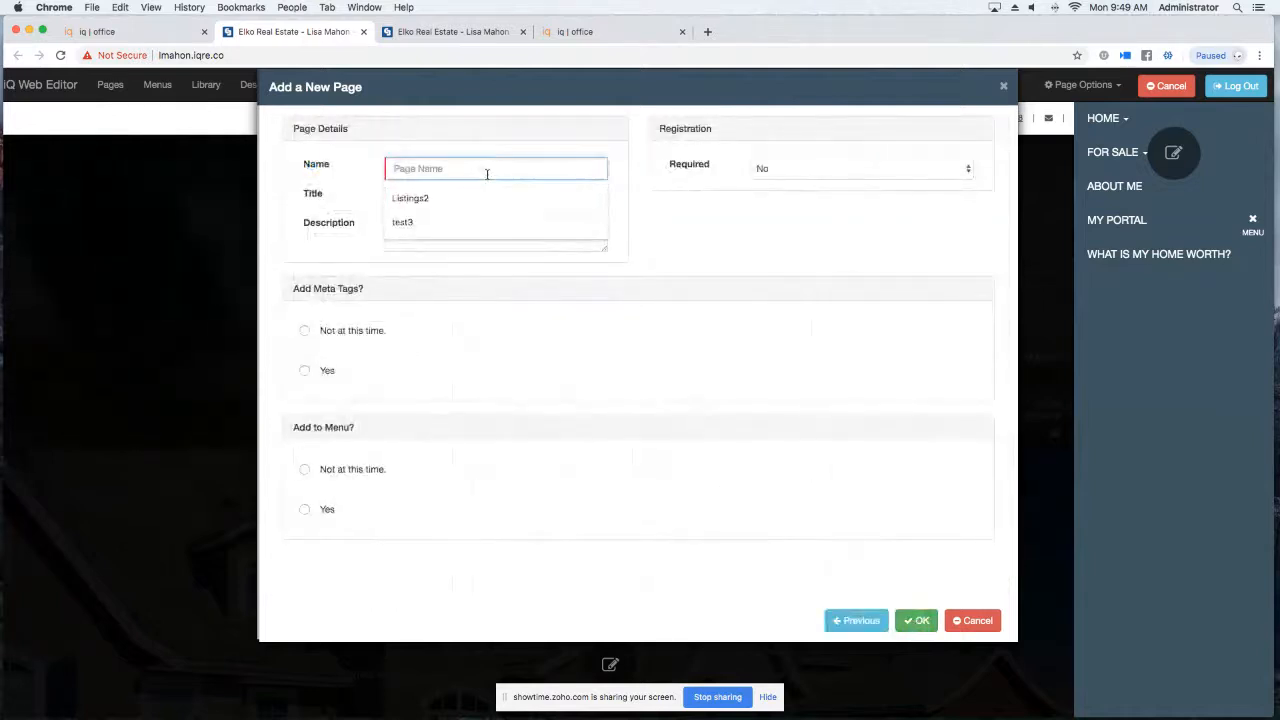
text(M)
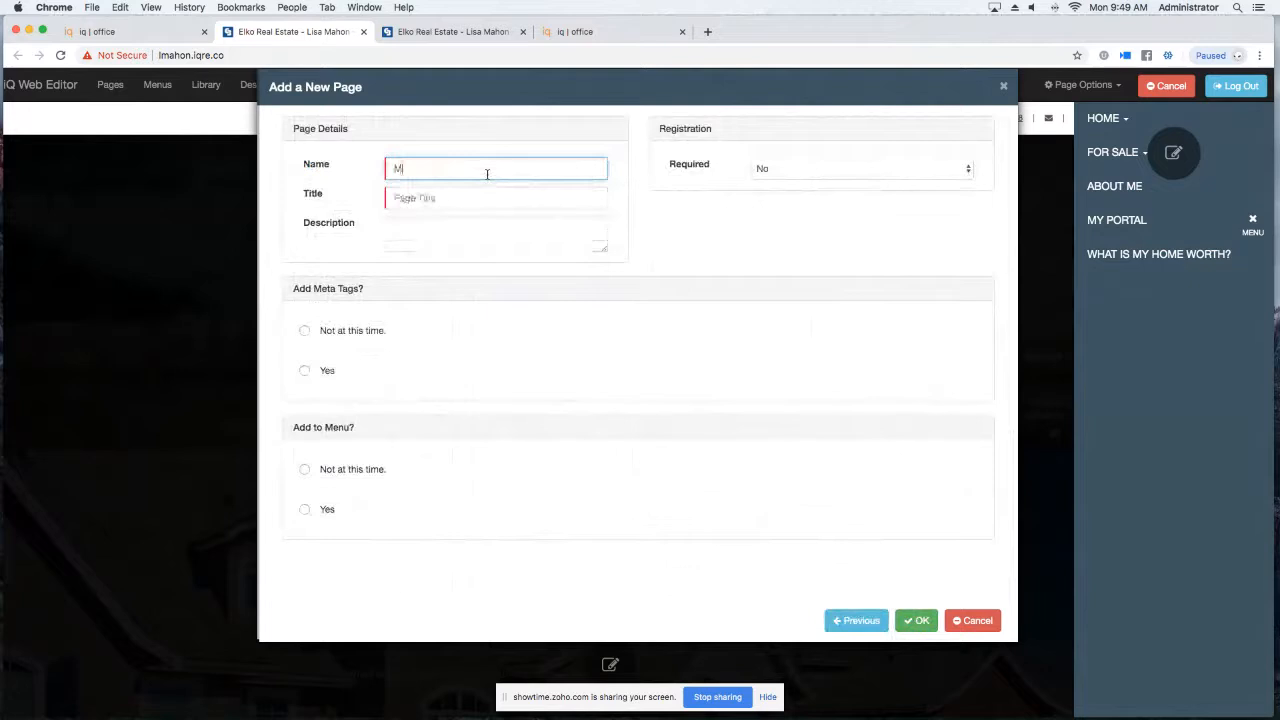
text(y Listings)
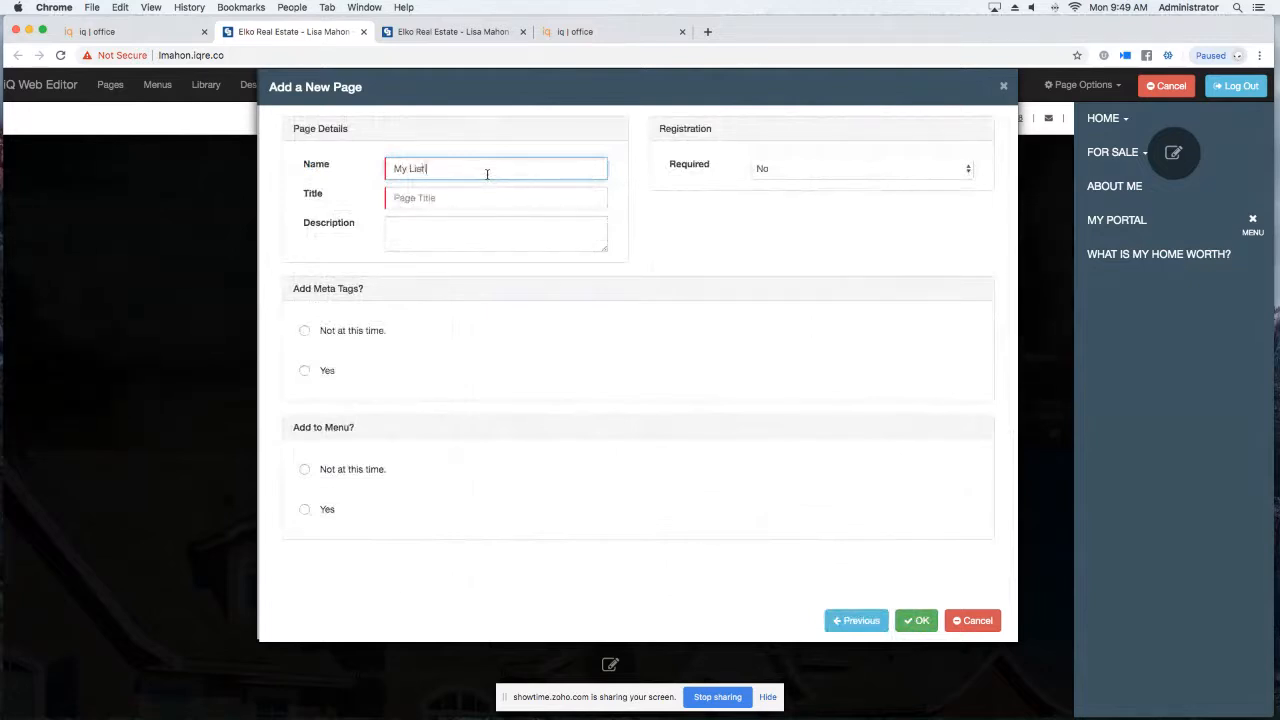
click(465, 199)
text(Fin)
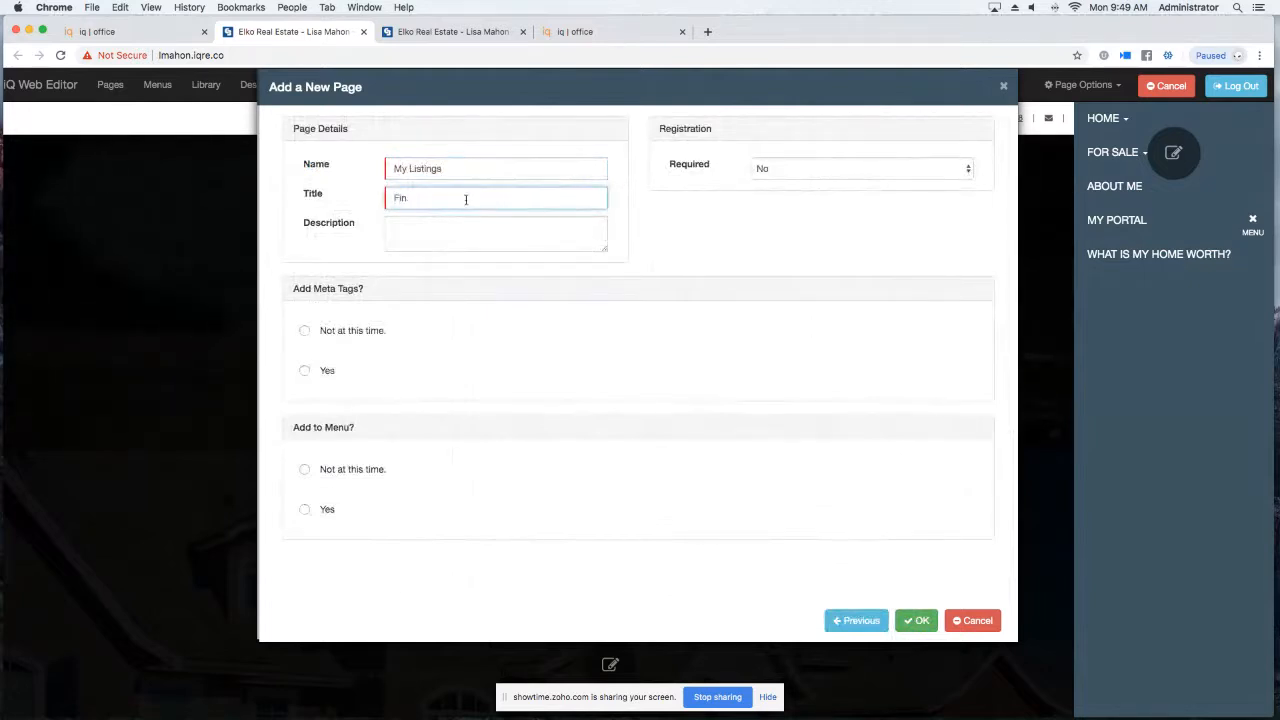
text(a Yuor)
key(BackSpace)
key(BackSpace)
key(BackSpace)
text(our Dreeam)
key(BackSpace)
key(BackSpace)
key(BackSpace)
text(am HOme)
key(BackSpace)
key(BackSpace)
key(BackSpace)
text(ome)
click(305, 330)
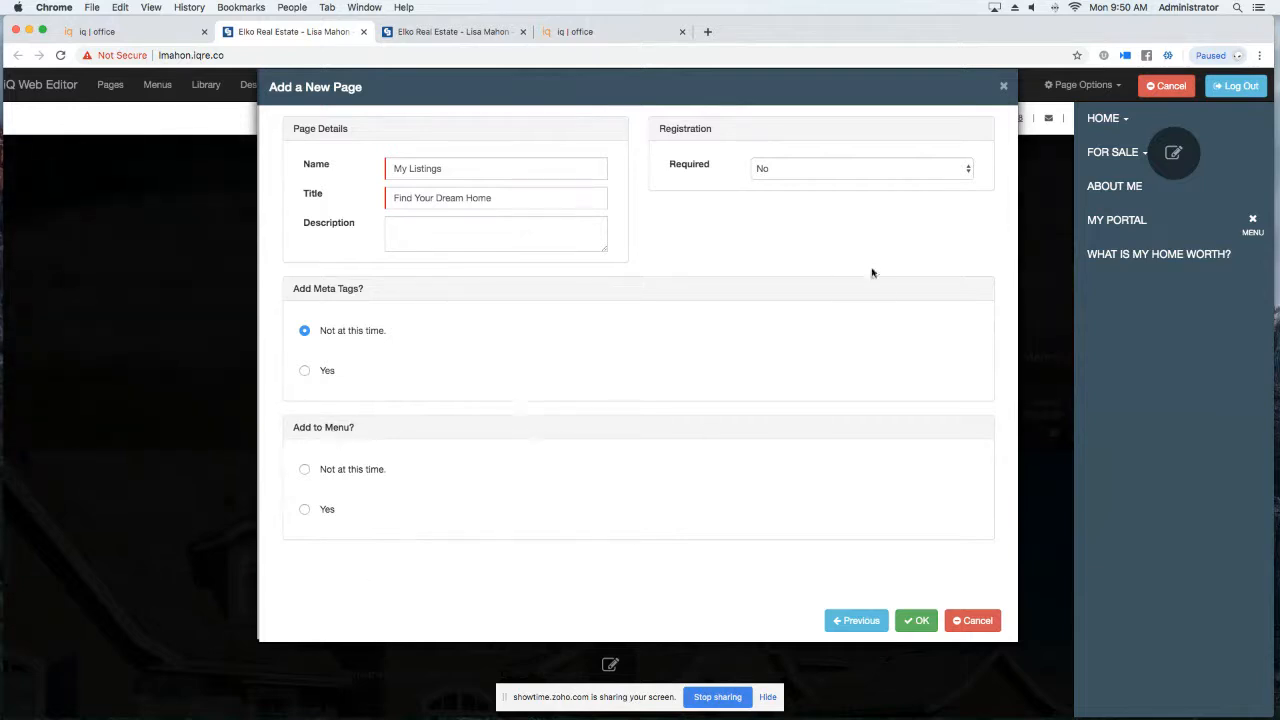
Require registration with type Nag, prompting on the third visit.
click(872, 173)
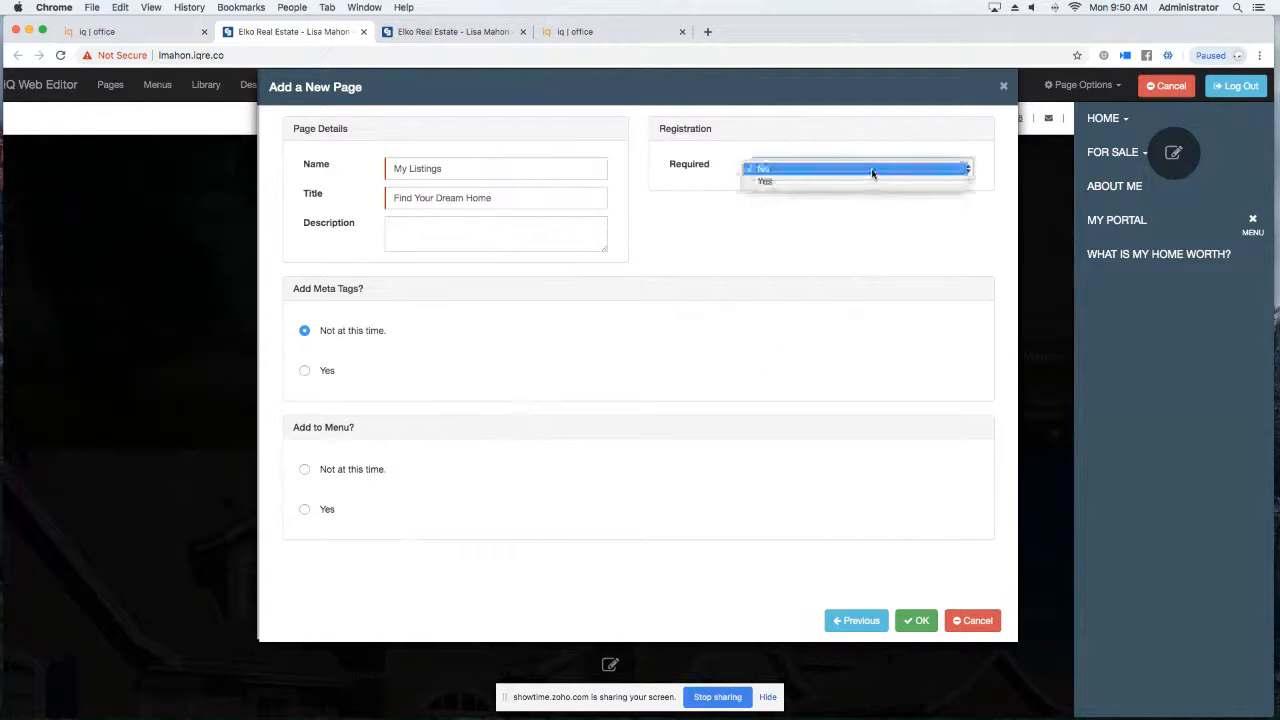
click(800, 181)
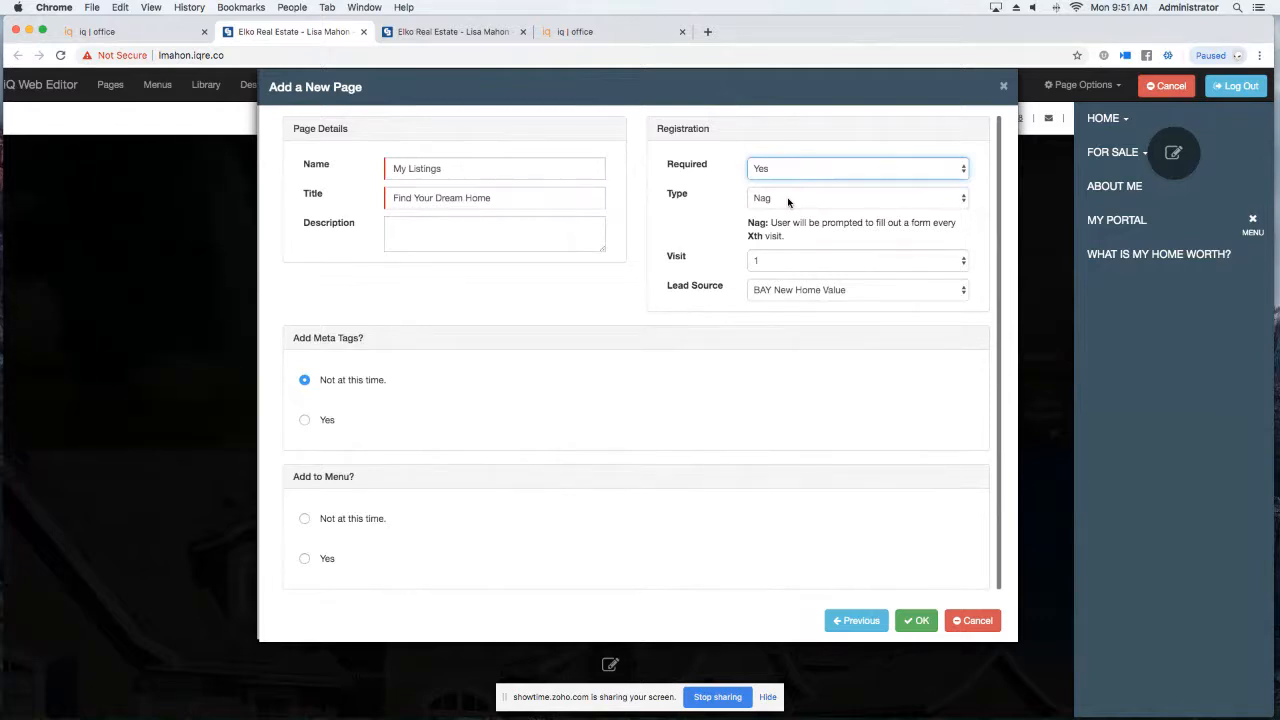
click(843, 199)
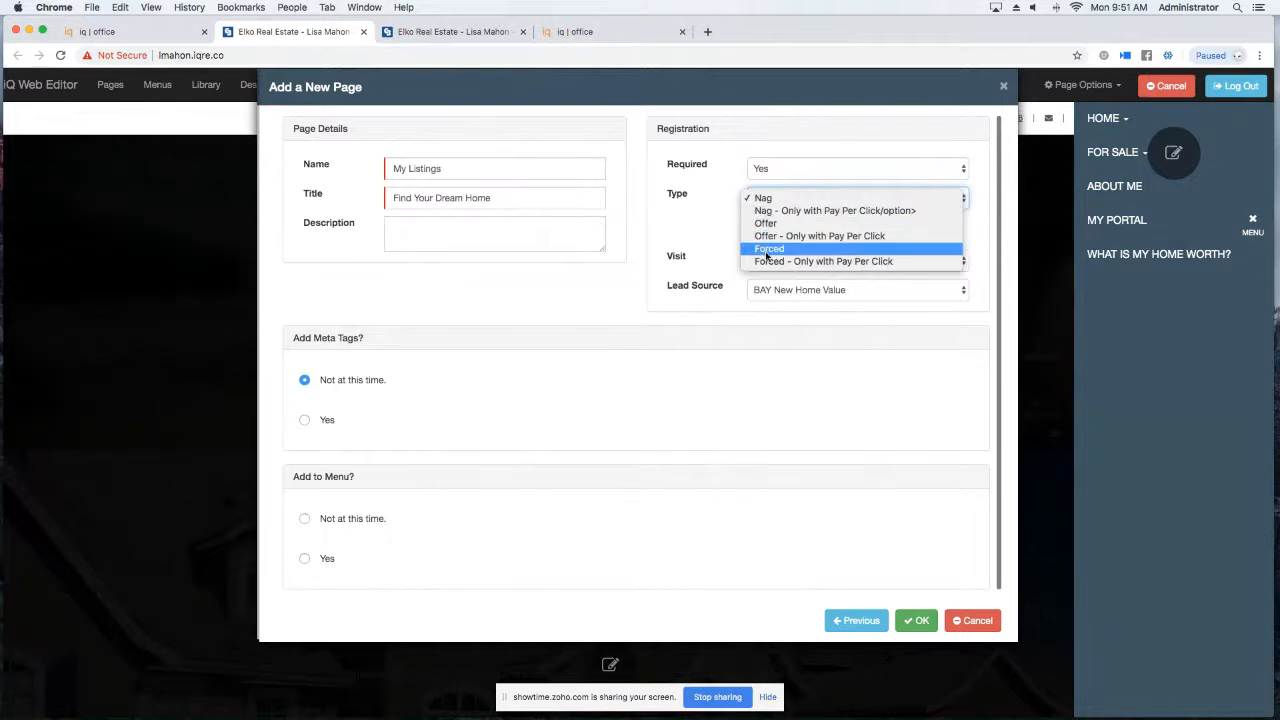
click(771, 199)
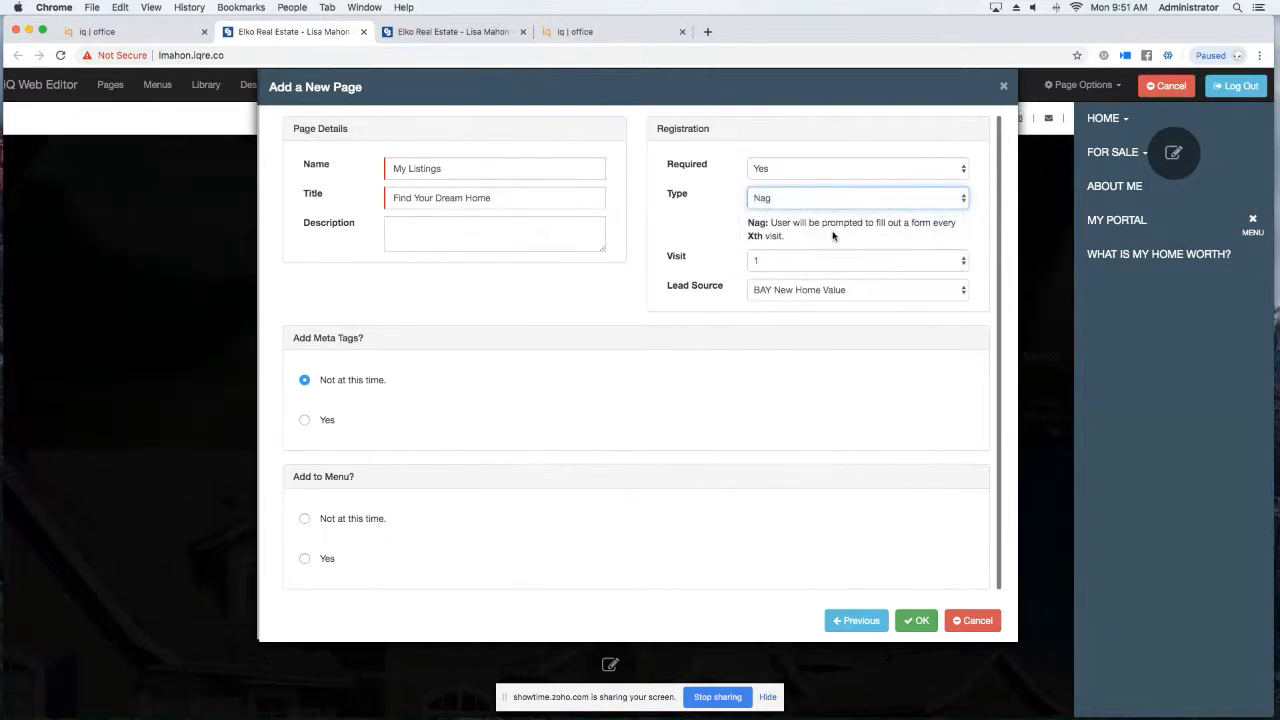
click(770, 265)
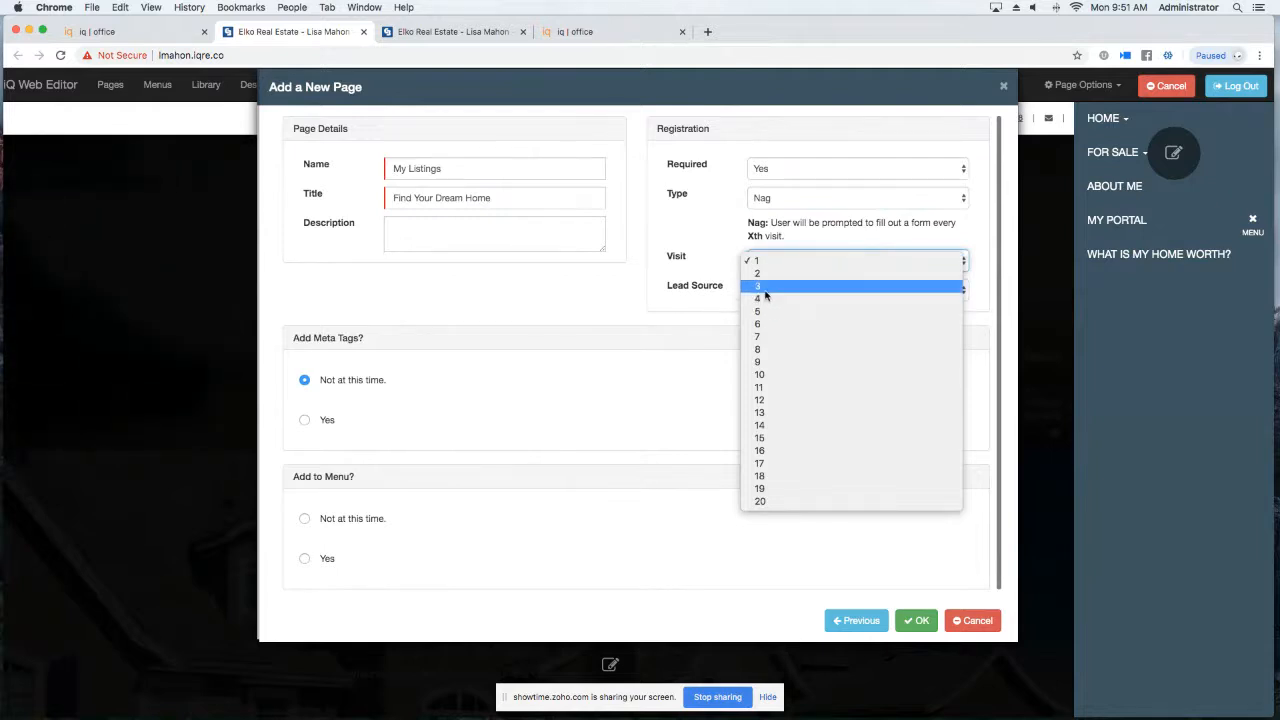
click(760, 288)
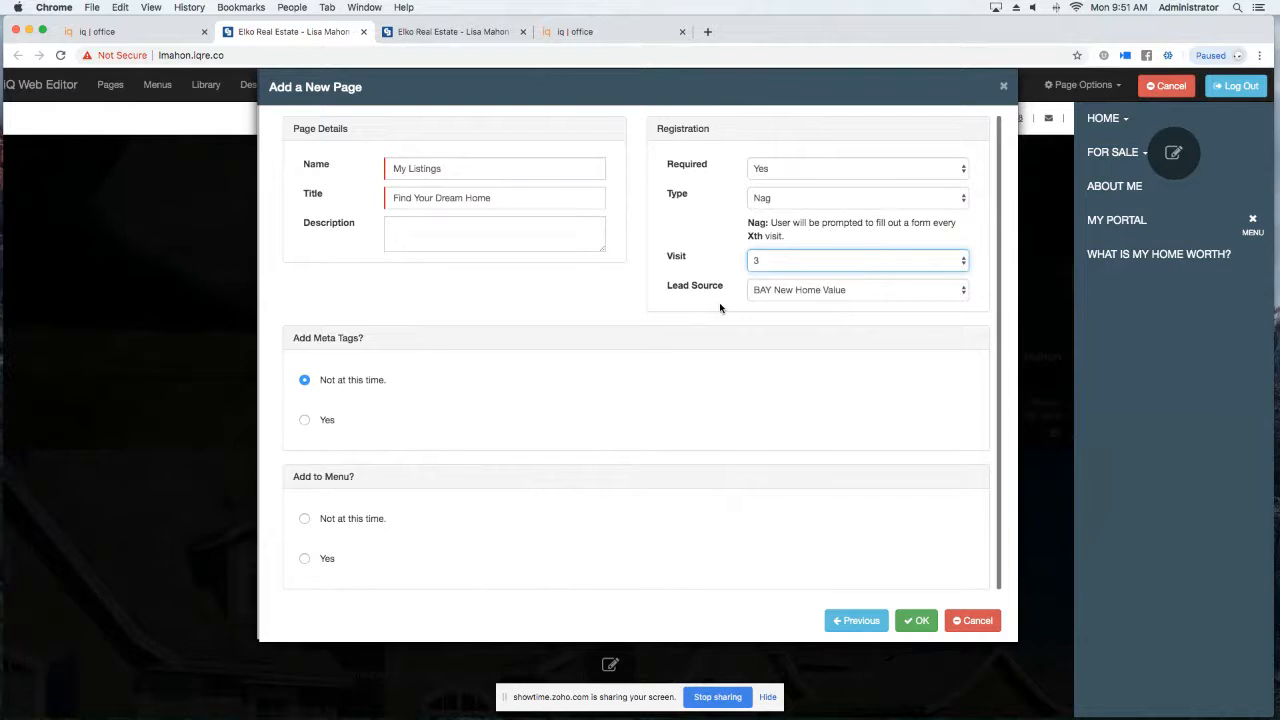
Try registration type Offer on visit 1, then switch to Forced with visit 1.
click(791, 199)
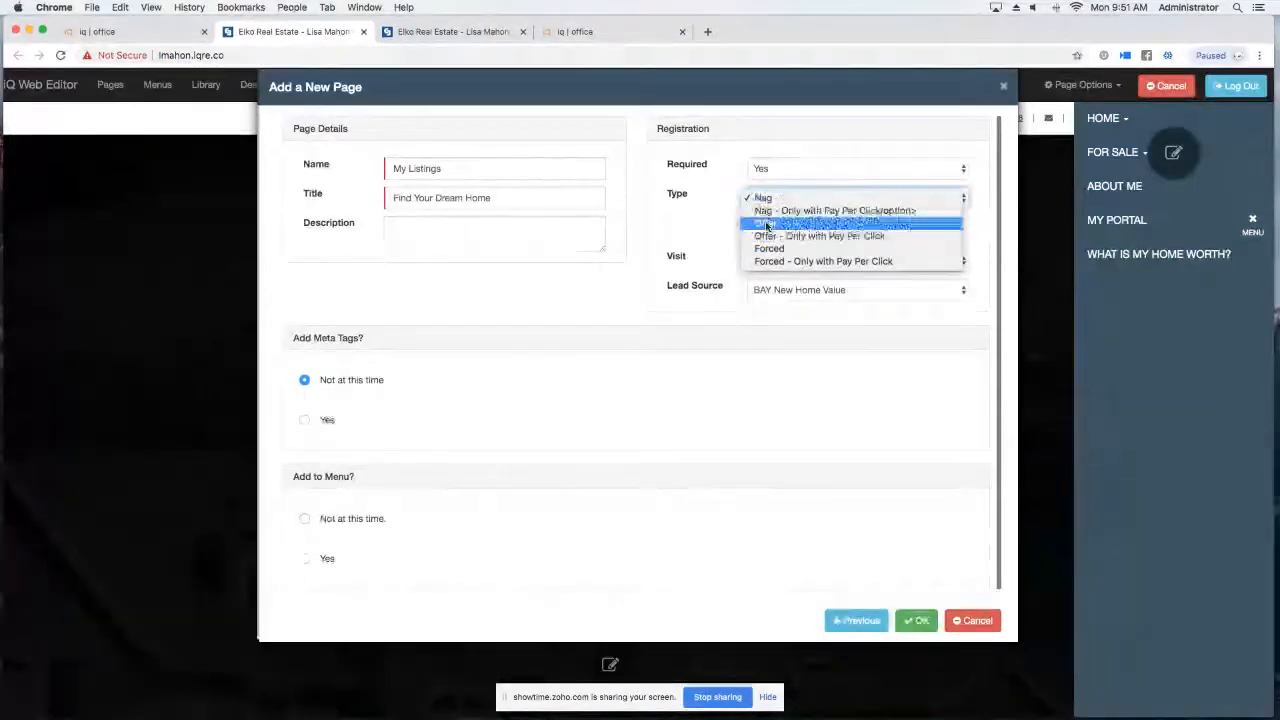
click(767, 224)
click(773, 272)
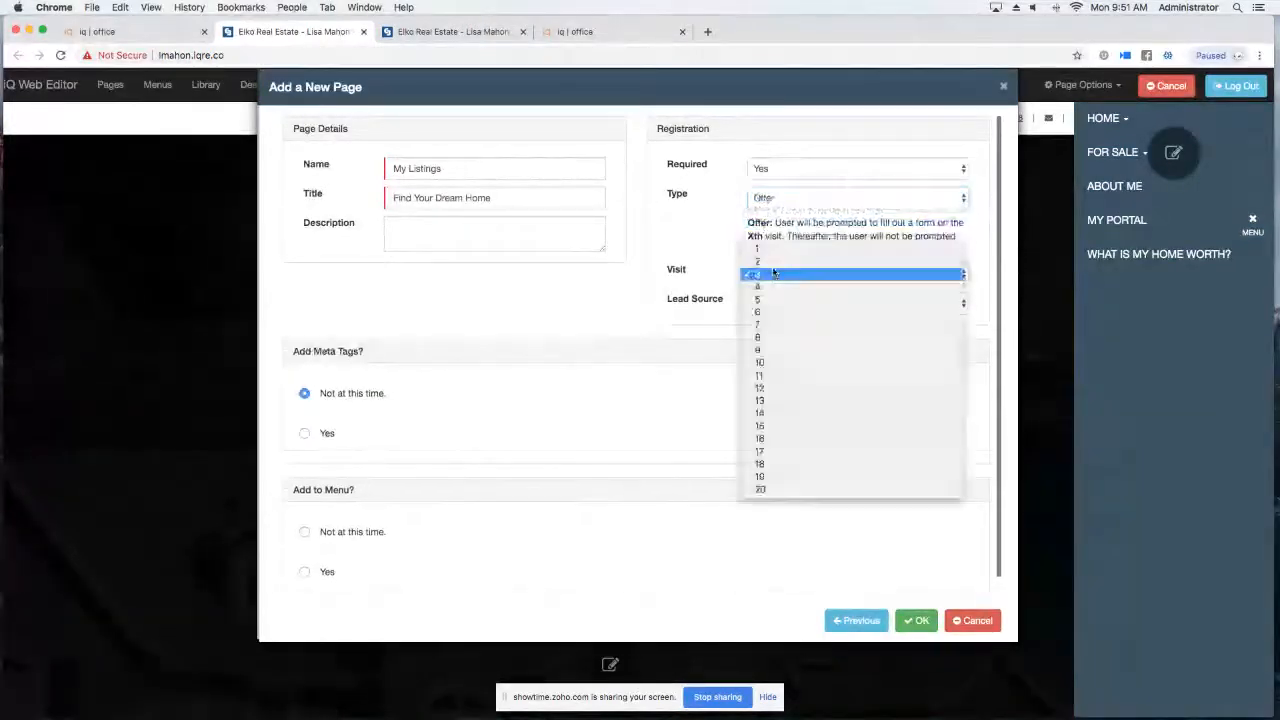
click(771, 250)
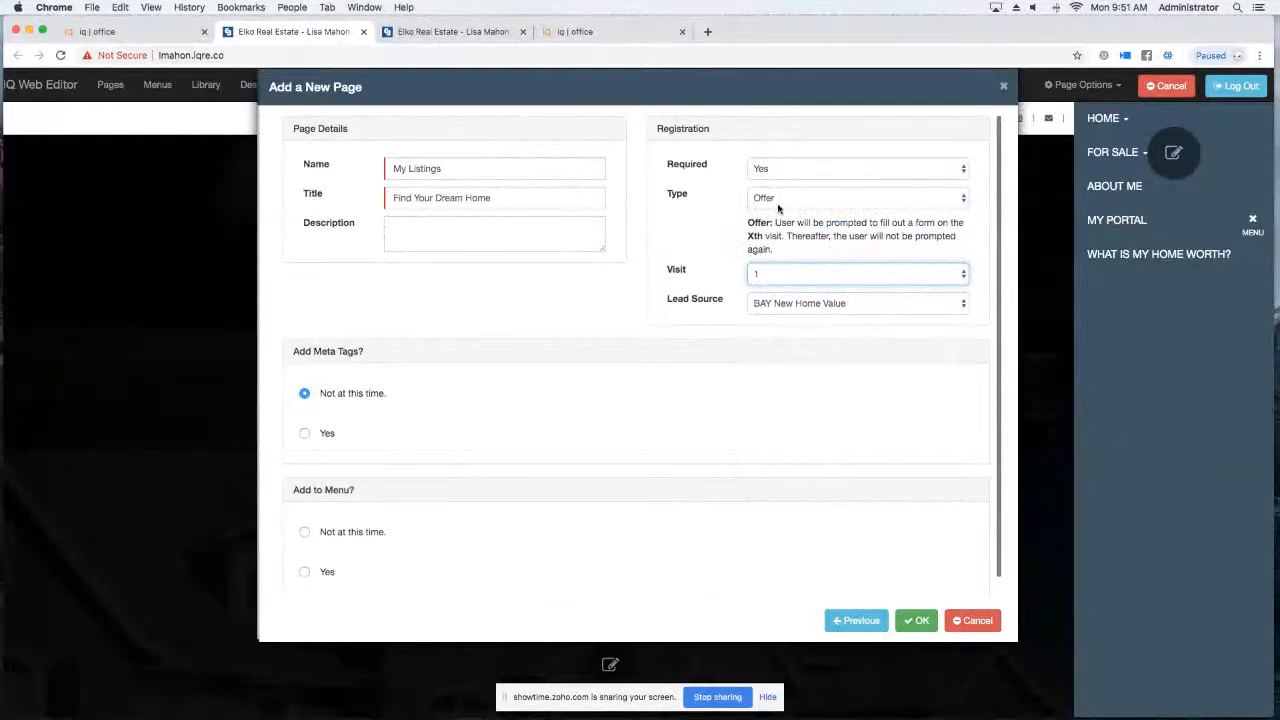
click(779, 203)
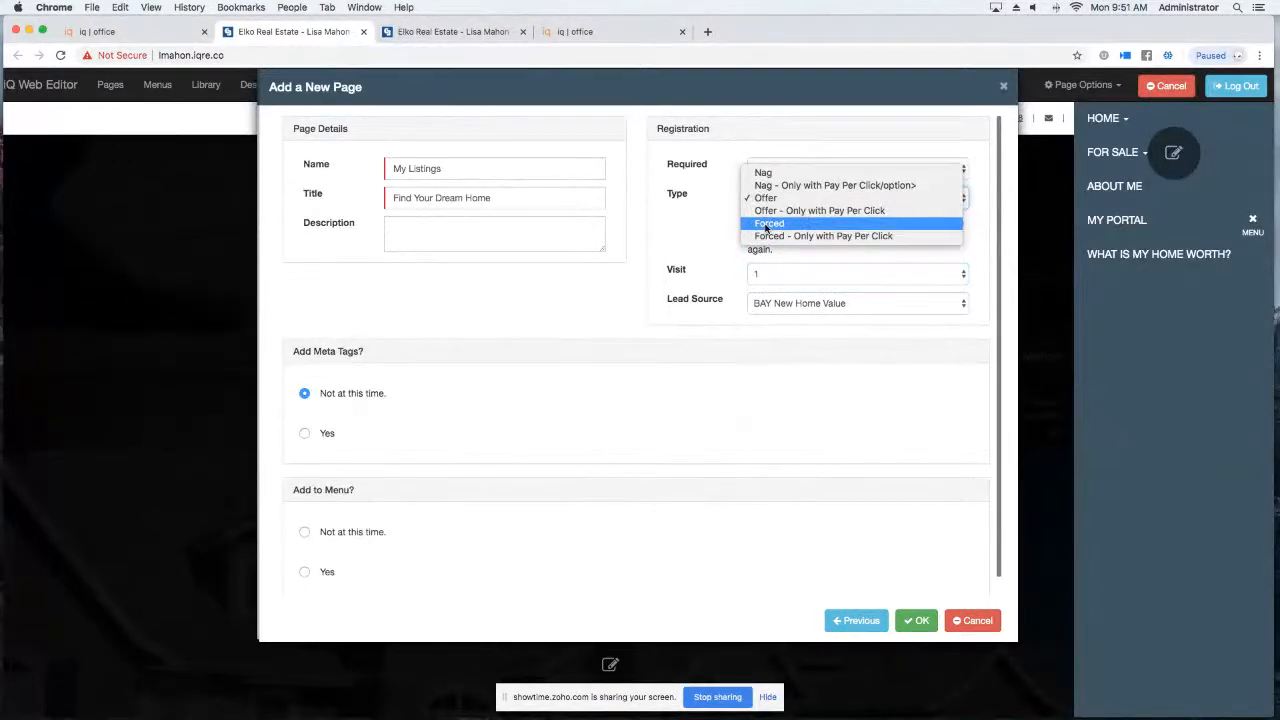
click(766, 224)
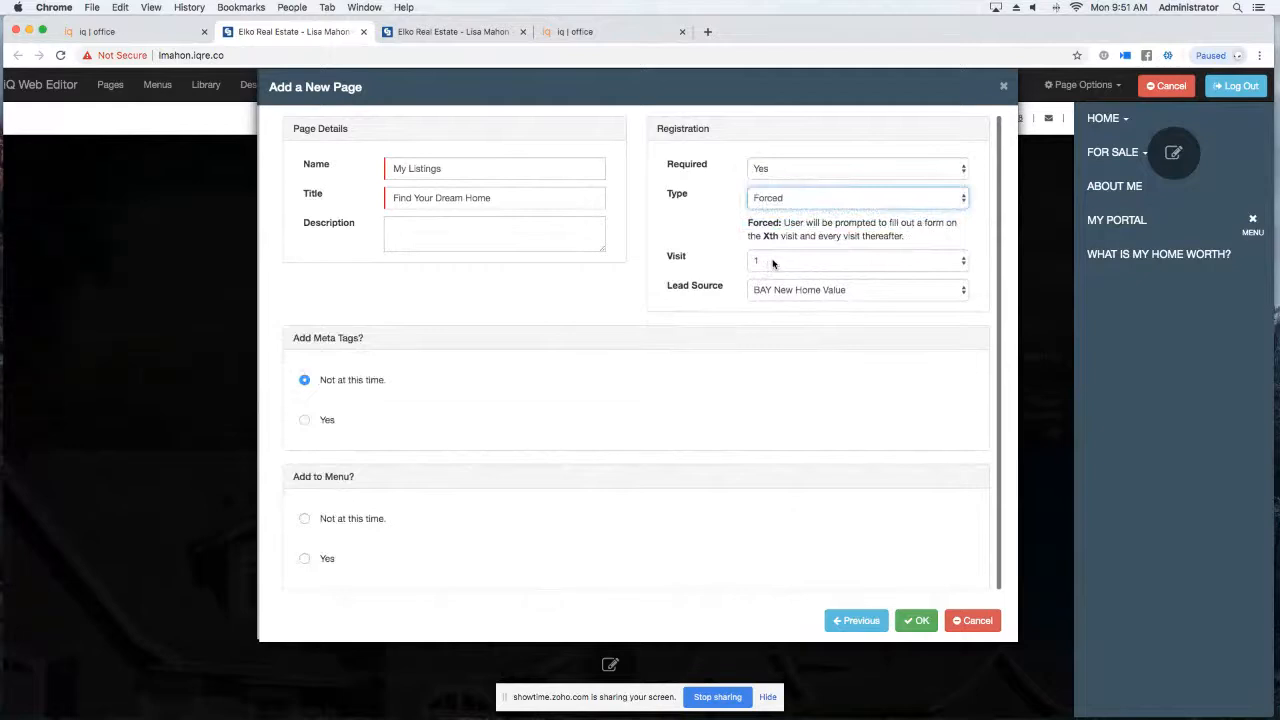
click(771, 262)
click(773, 262)
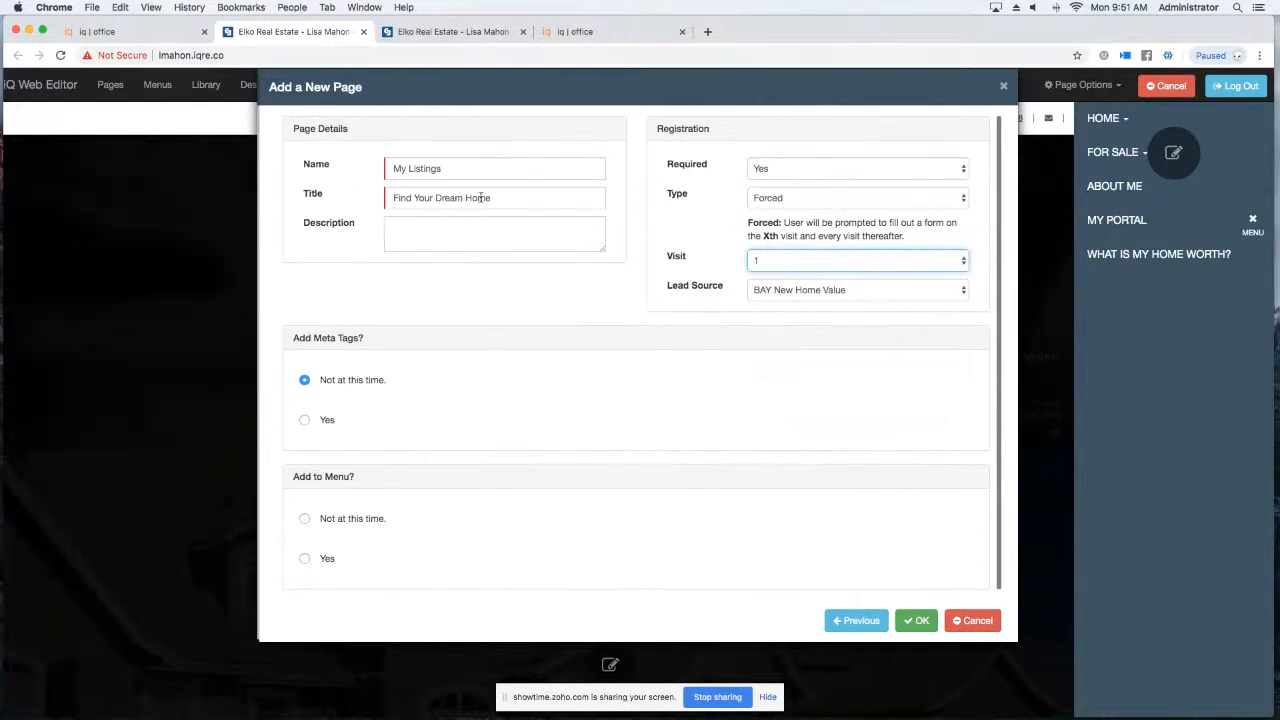
Set Required to No and create the My Listings page.
click(790, 172)
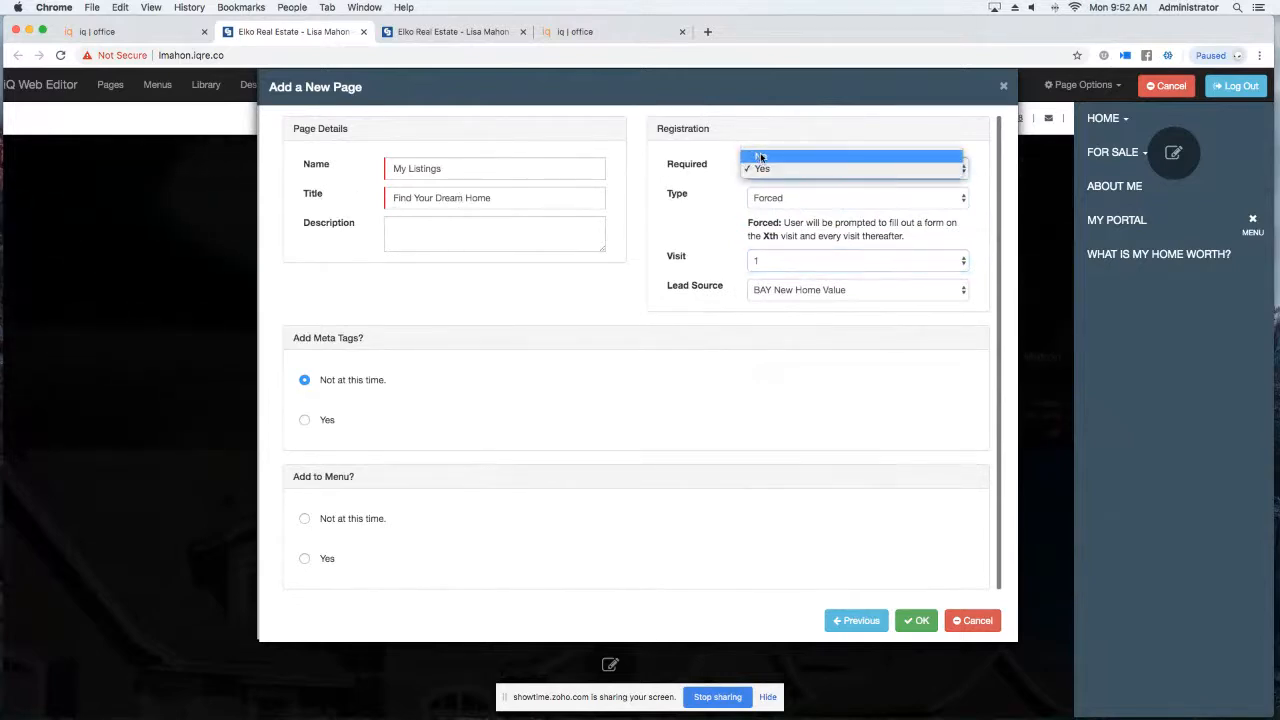
click(760, 157)
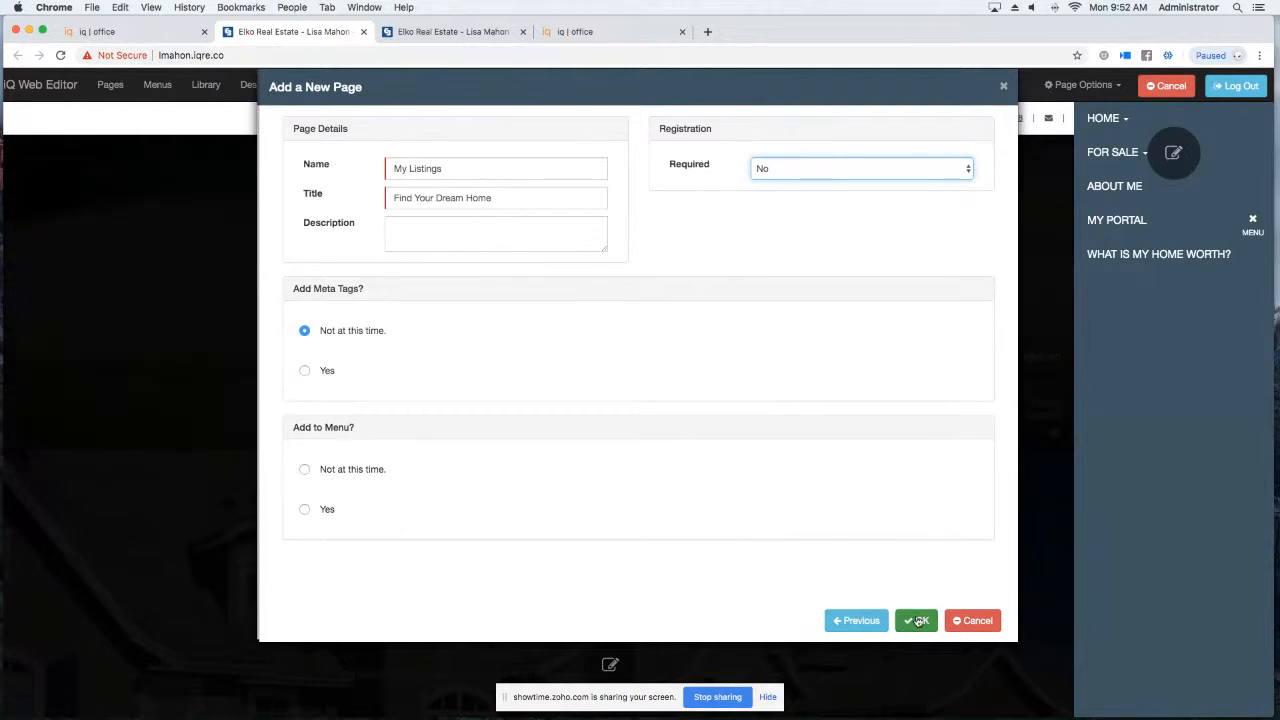
click(918, 622)
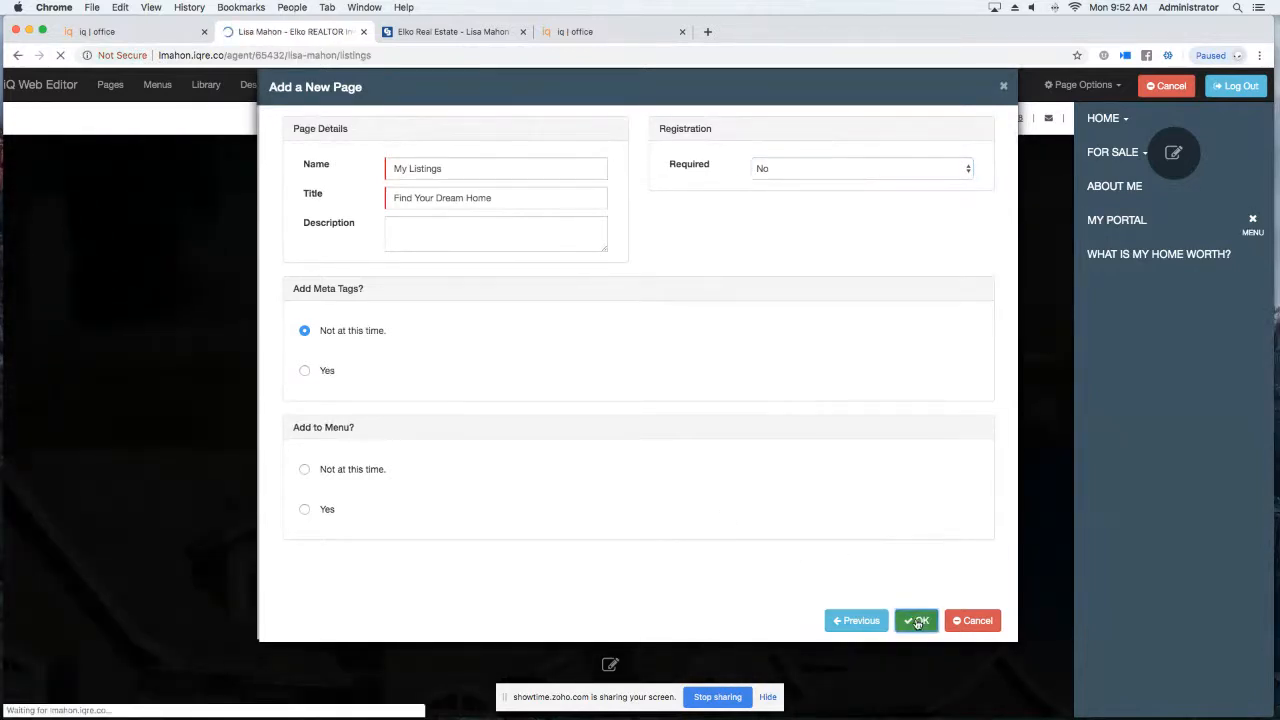
Open the test3 page for editing from the Page Manager list.
scroll(465, 502, down, 6)
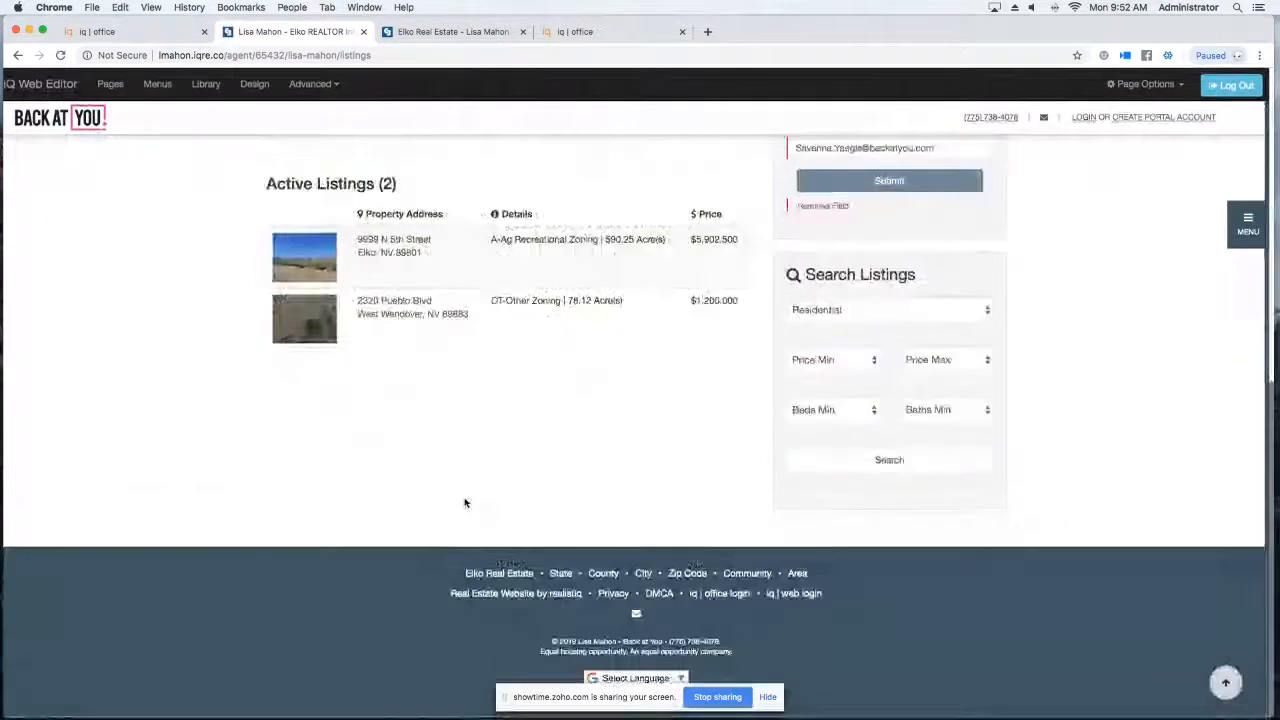
scroll(465, 503, up, 2)
scroll(465, 498, up, 2)
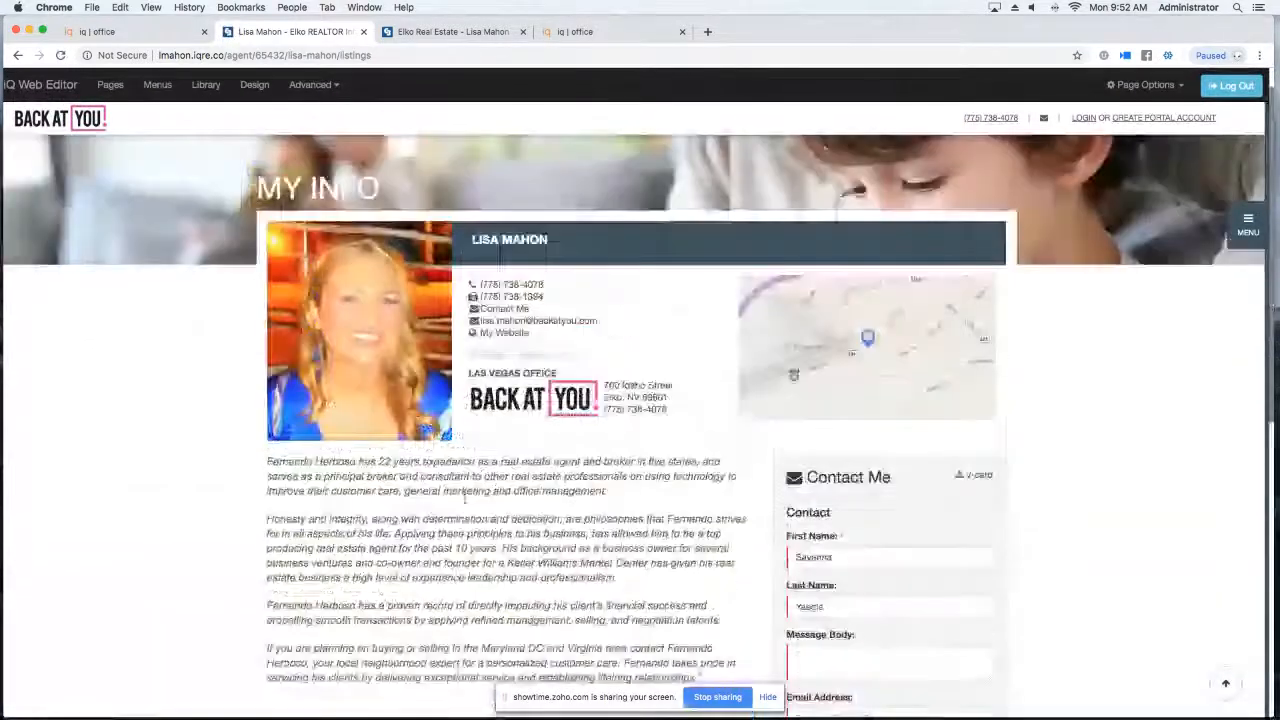
scroll(464, 502, down, 1)
scroll(465, 498, down, 1)
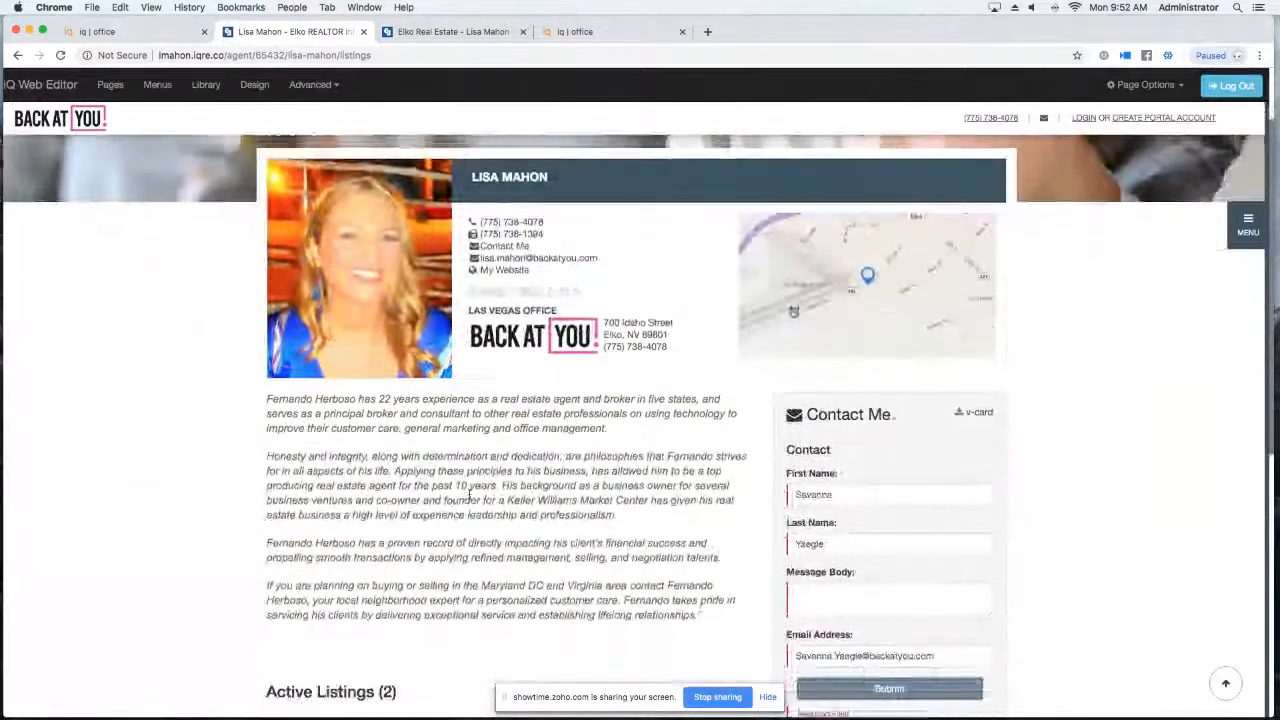
click(112, 86)
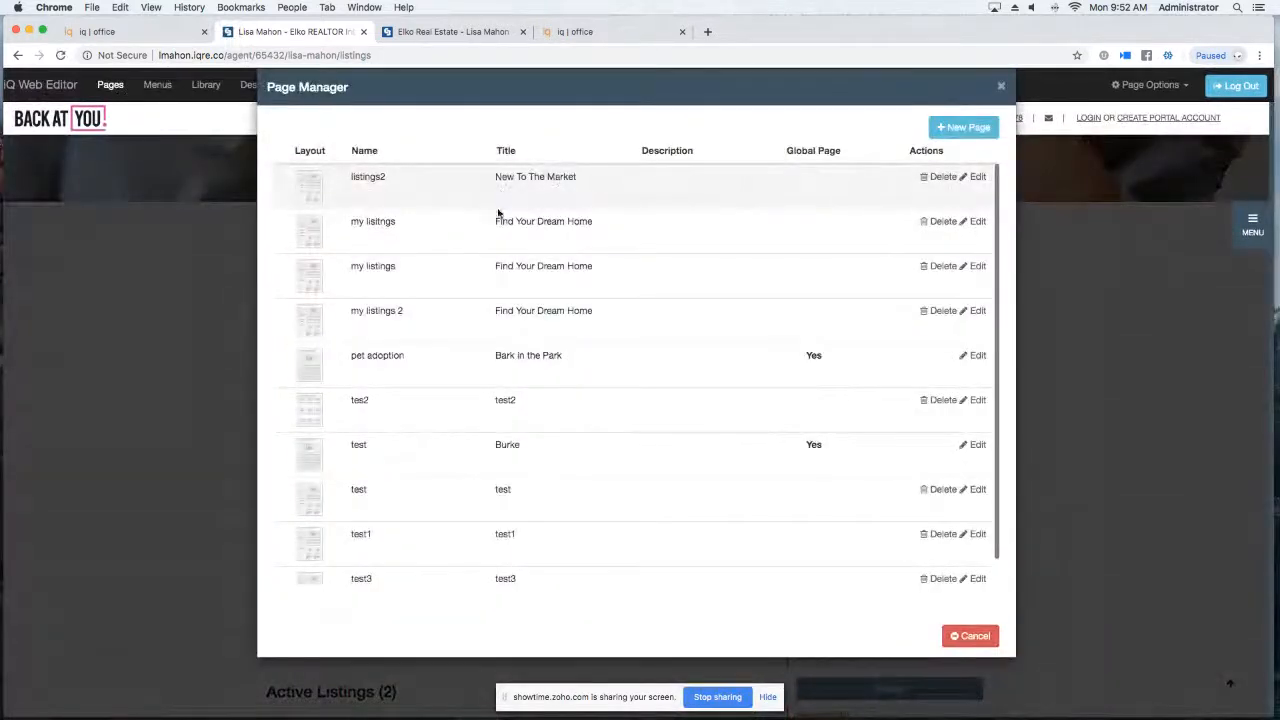
scroll(518, 510, down, 1)
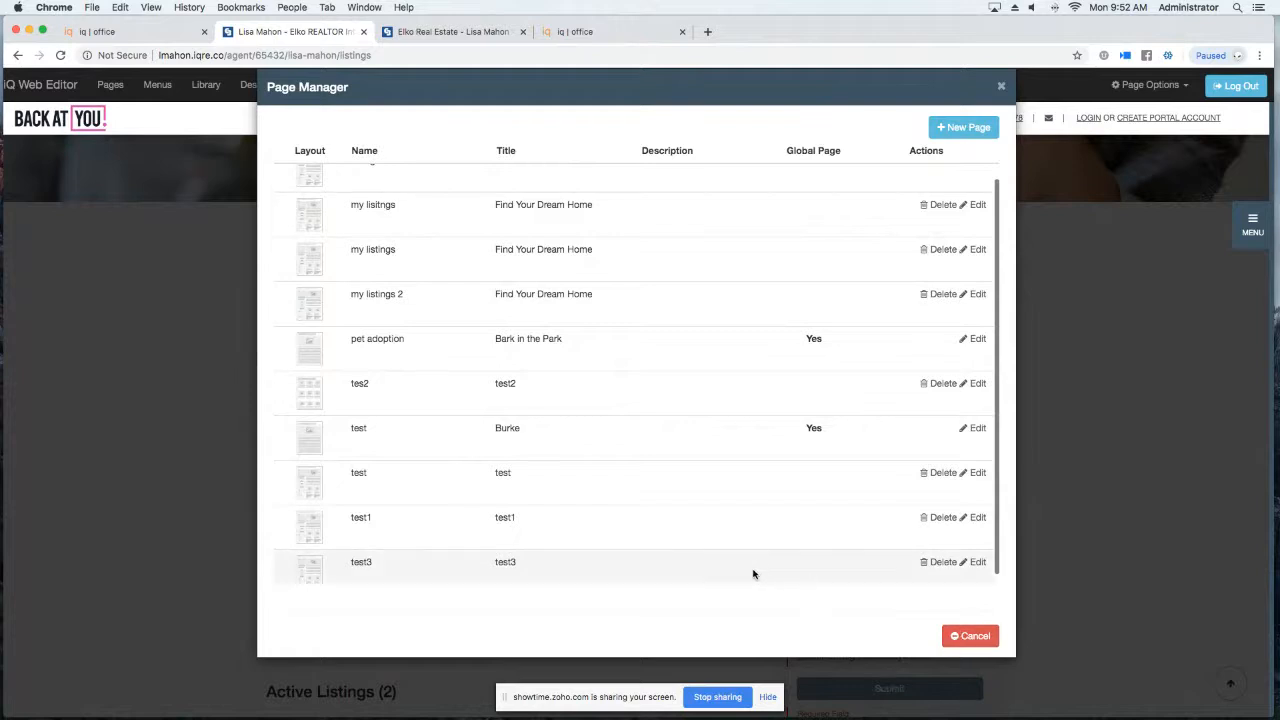
click(970, 563)
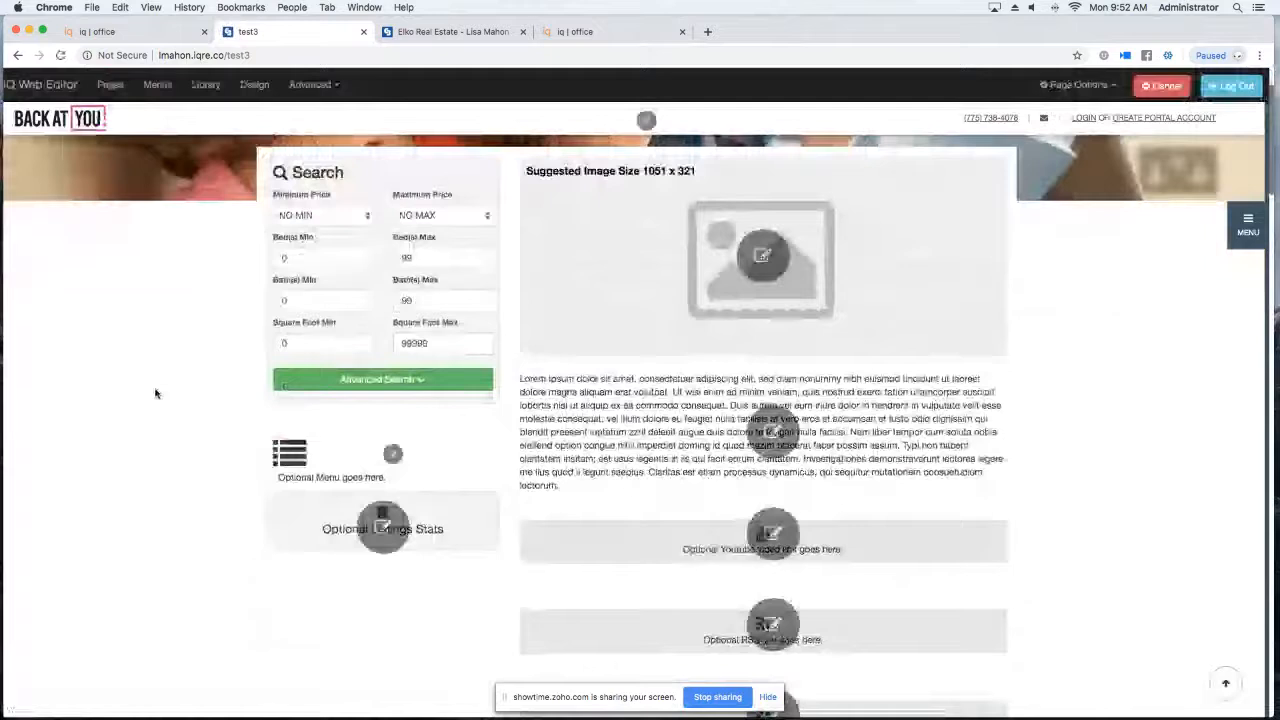
Replace the page image with the first Luxury stock image, a lit house with a pool.
click(761, 254)
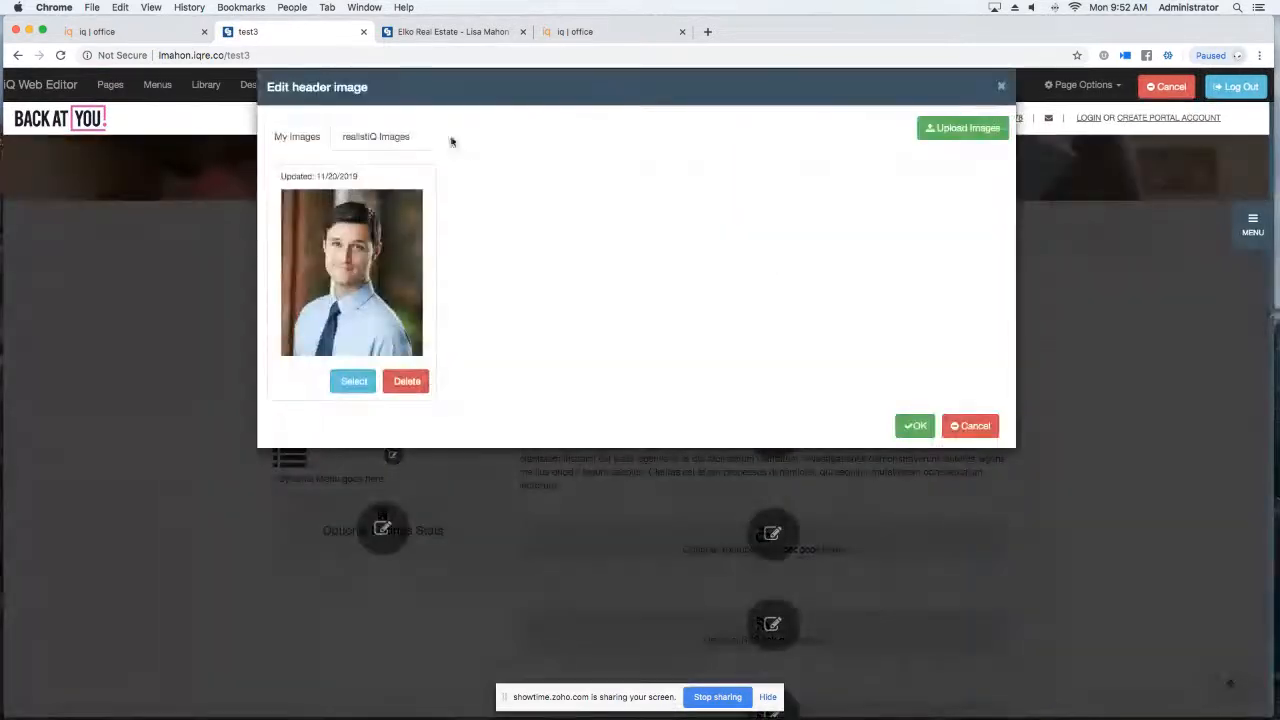
click(389, 140)
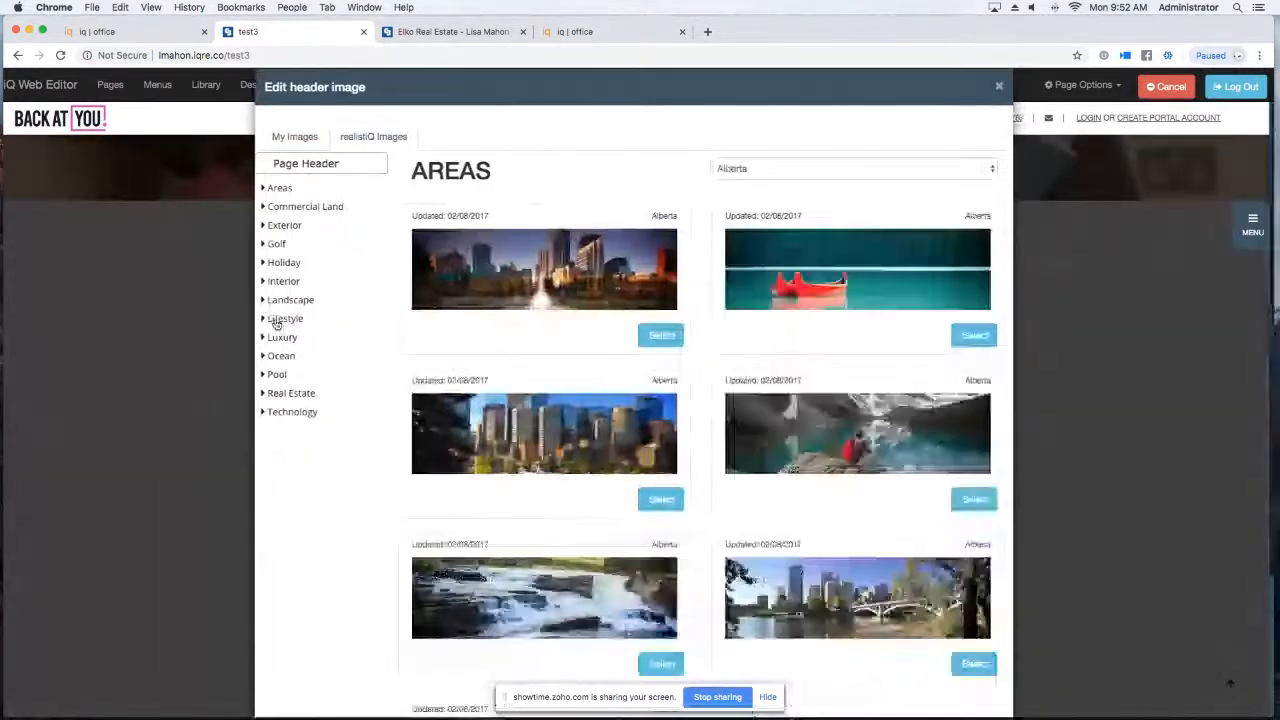
click(287, 339)
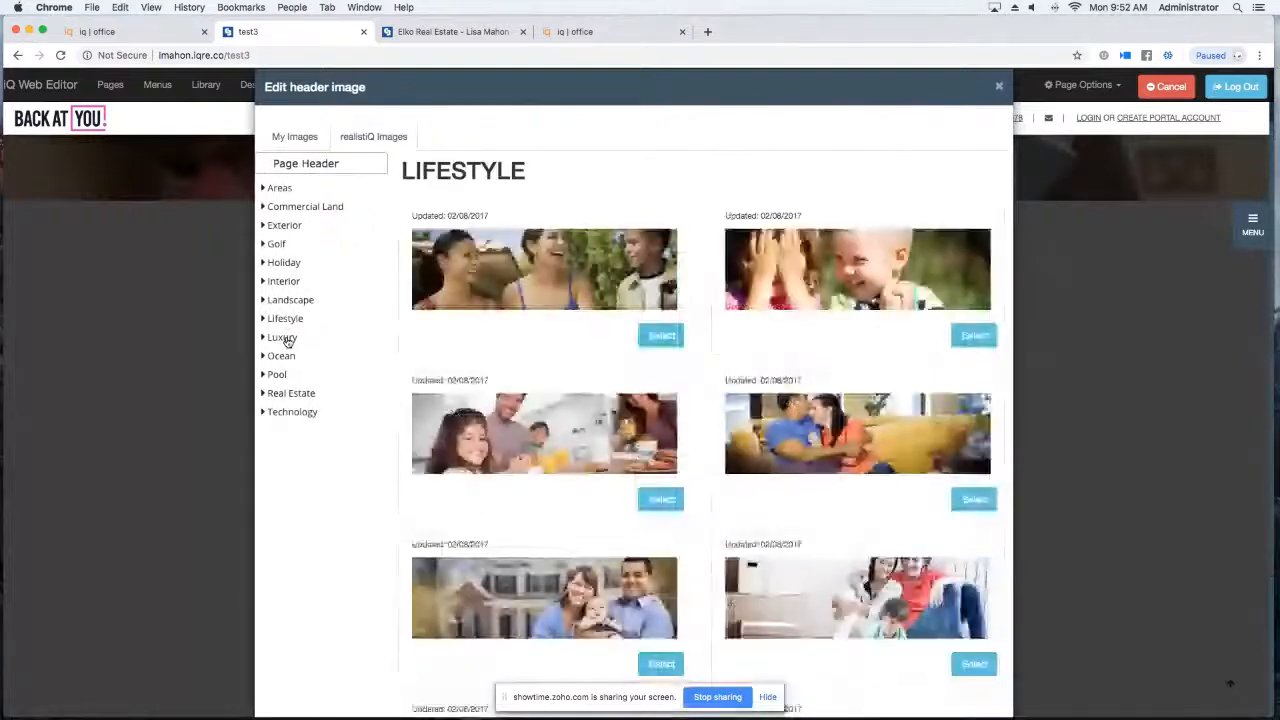
click(662, 335)
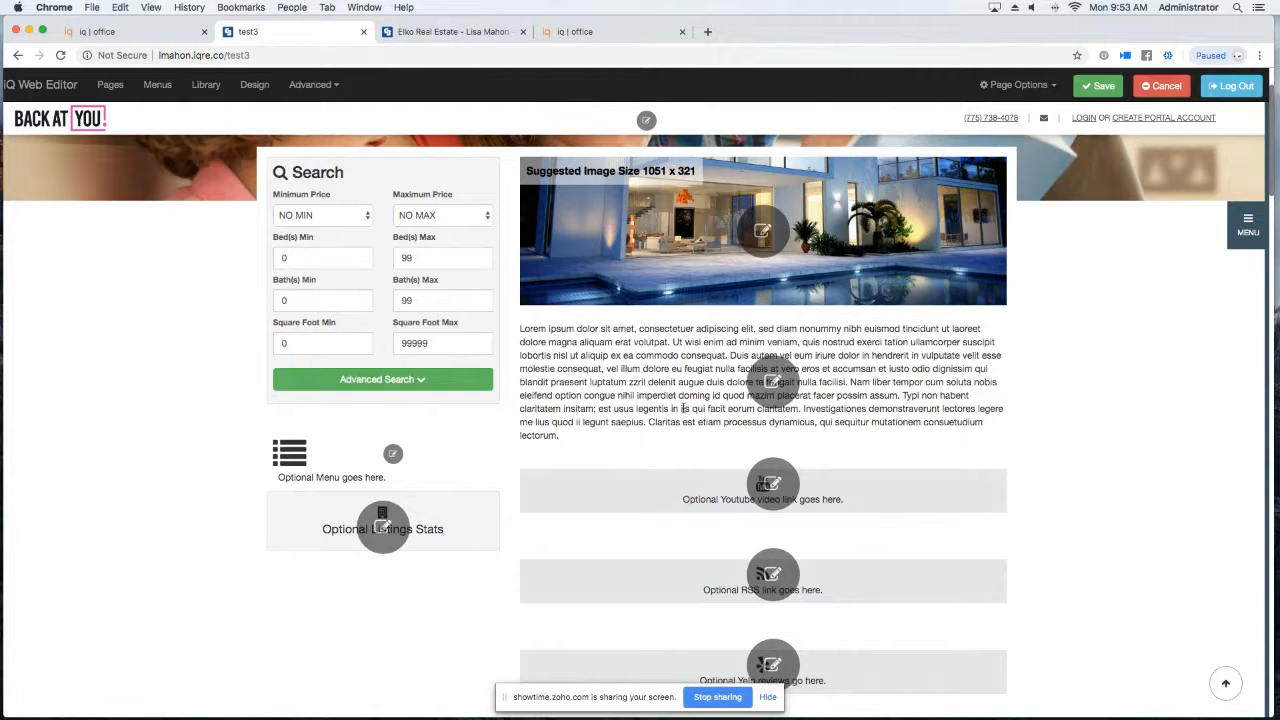
Replace the lorem ipsum body with 'Find Your Dream Home' and 'Click HERE' on the next line.
click(769, 375)
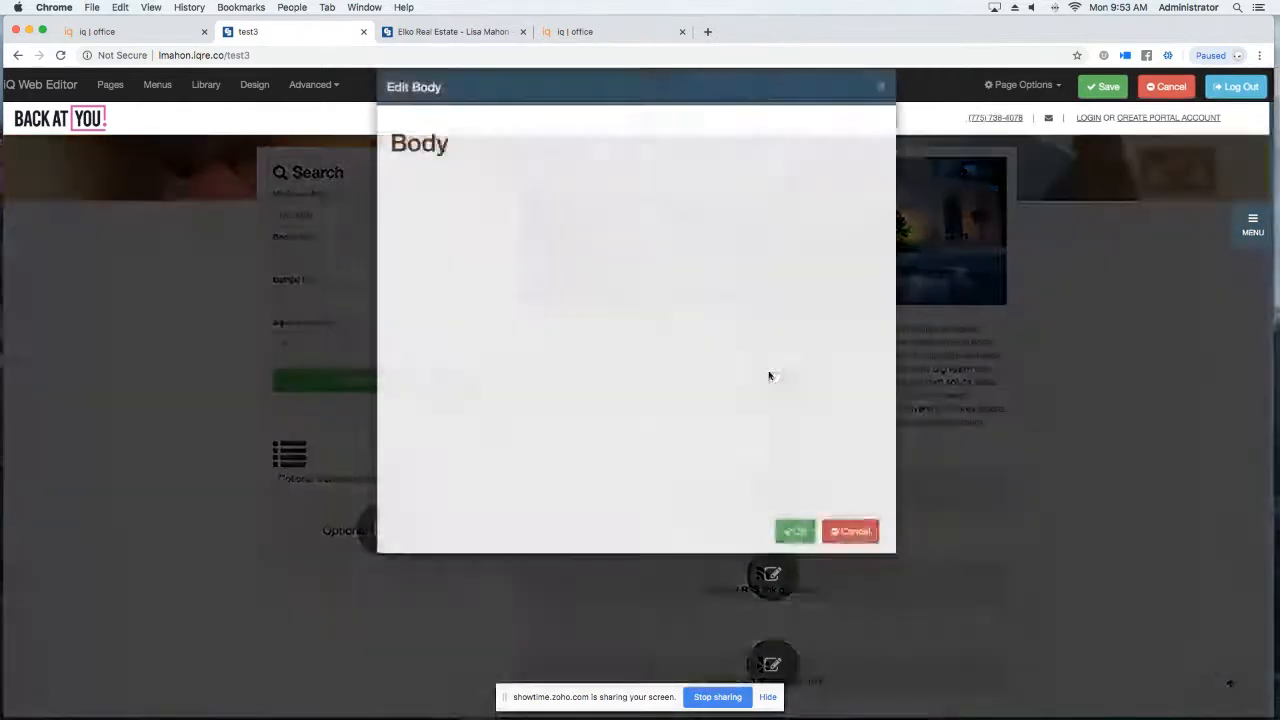
drag(872, 308, 392, 215)
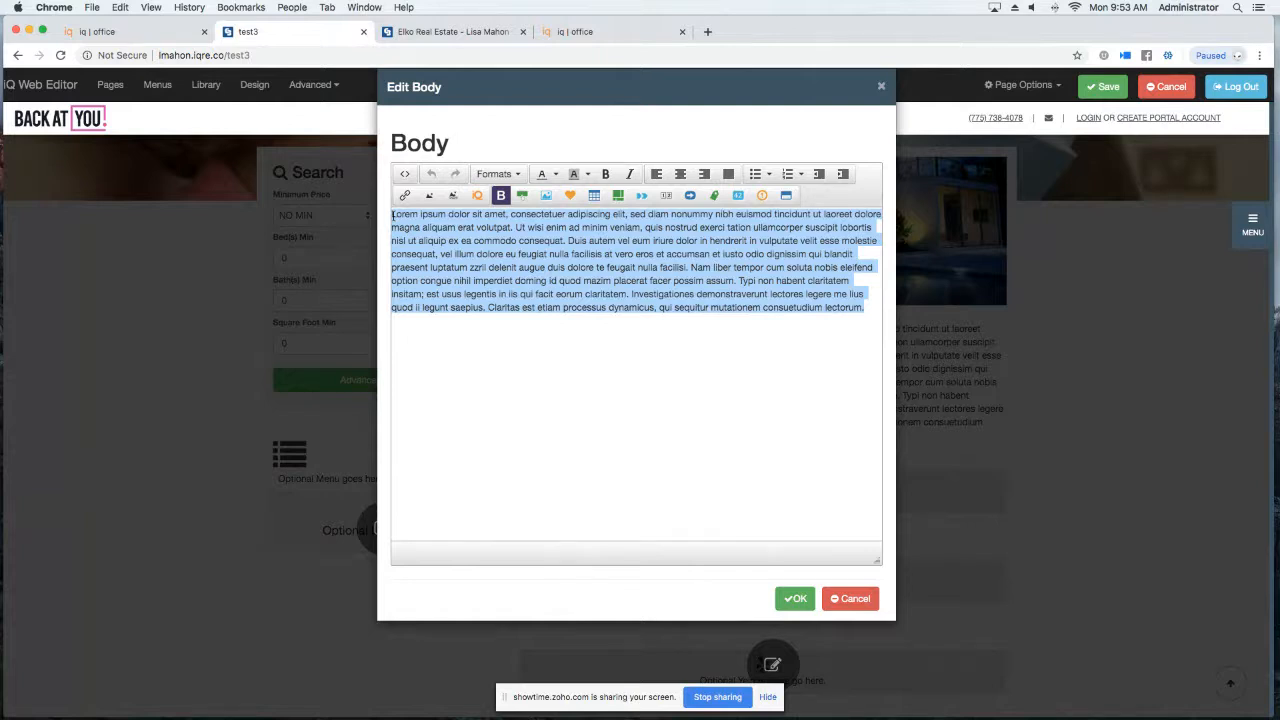
text(Find)
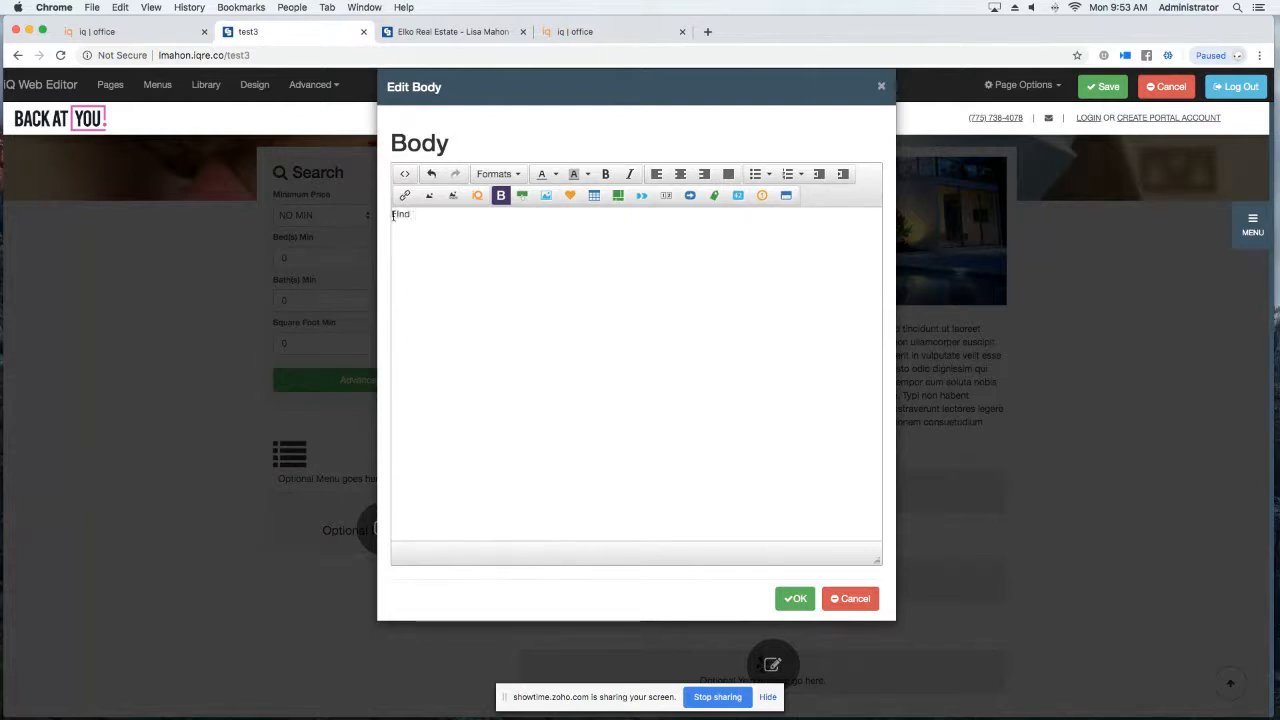
text( Your Dream HOme)
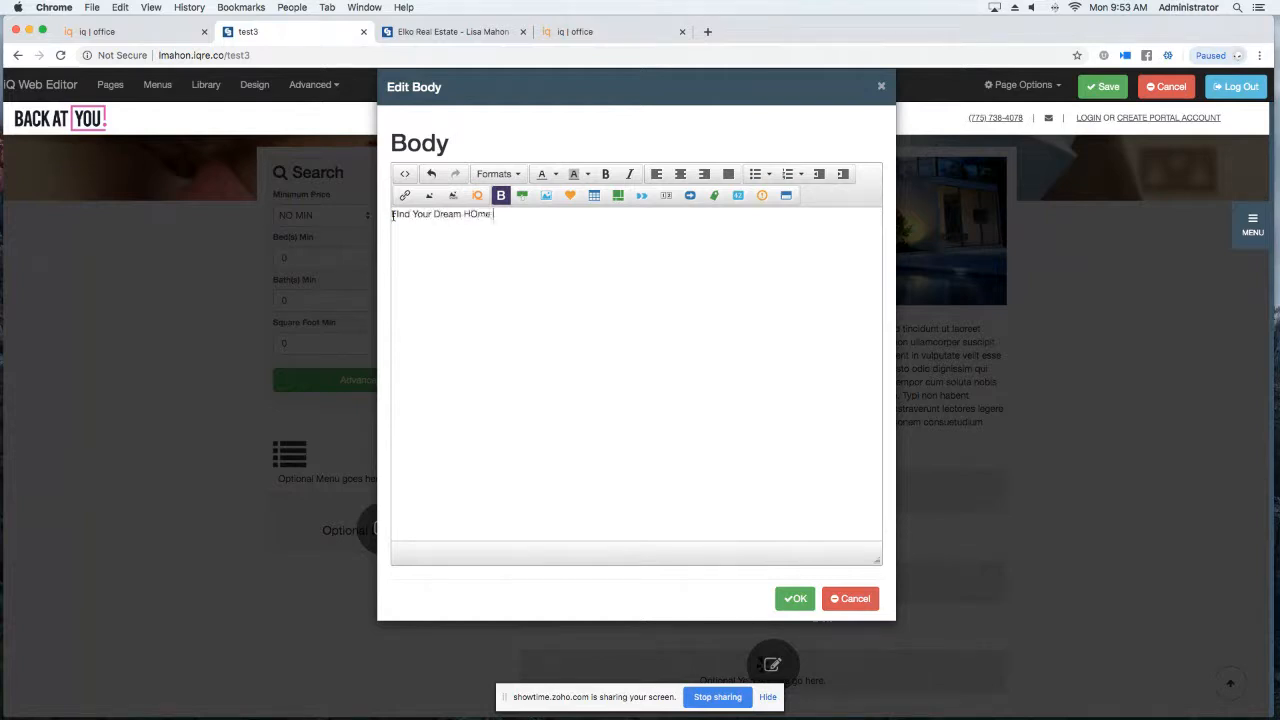
key(BackSpace)
key(BackSpace)
text(ome)
key(Return)
text(Click)
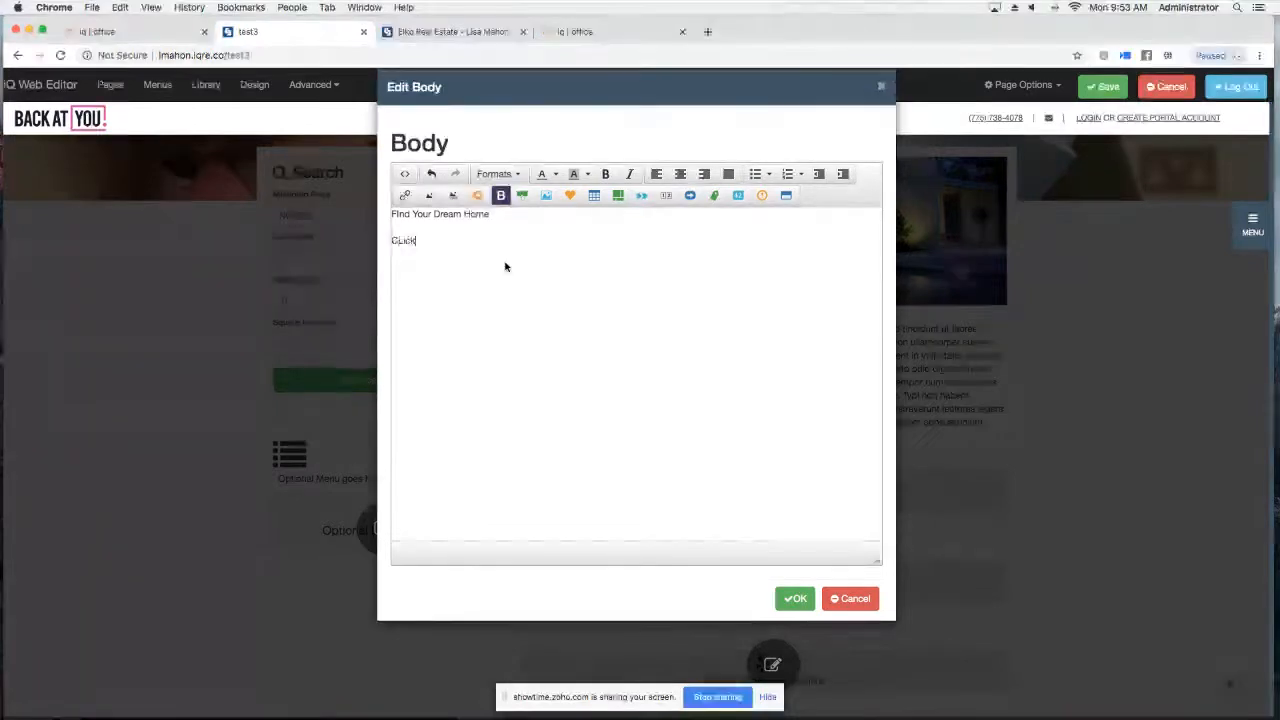
key(BackSpace)
key(BackSpace)
key(BackSpace)
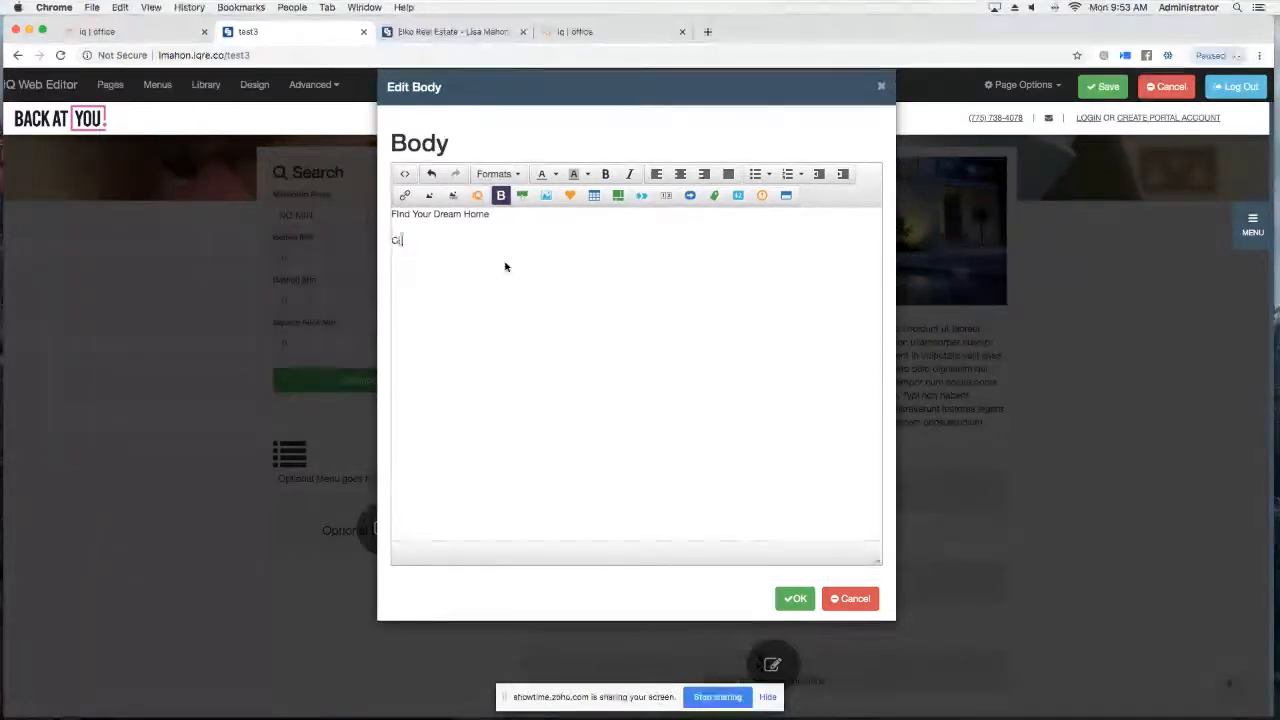
text(ick HERE)
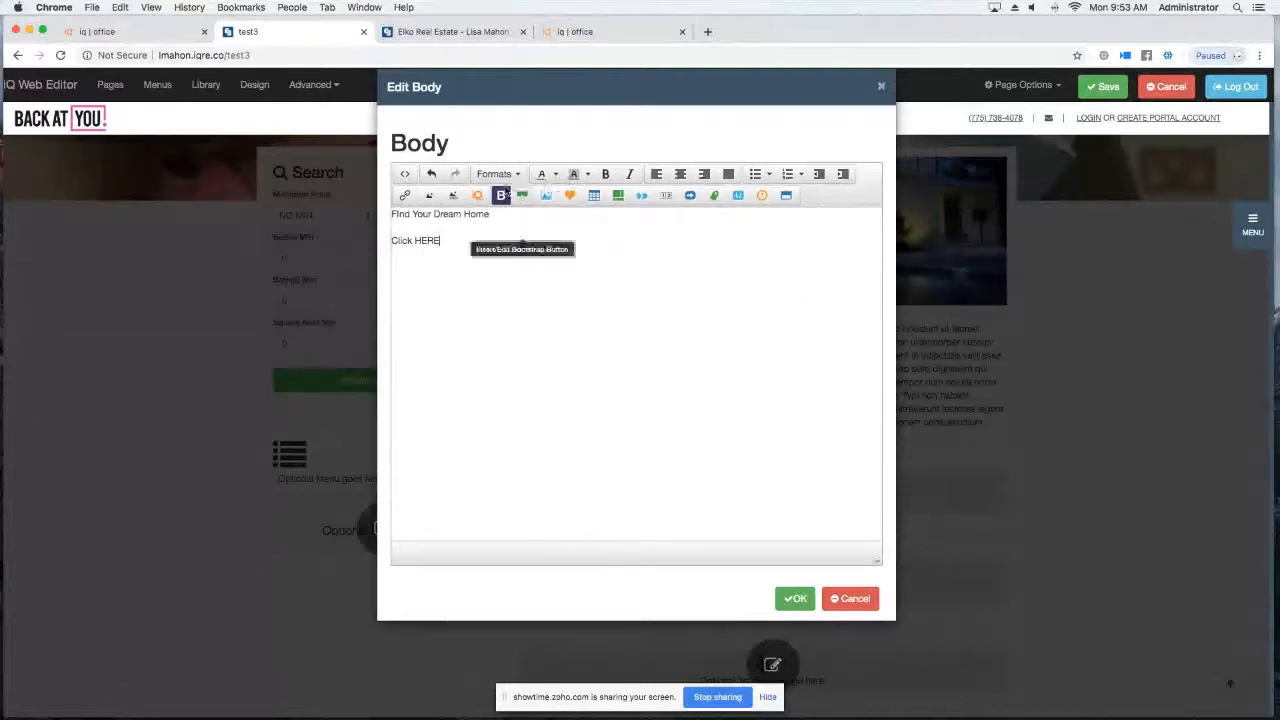
click(405, 196)
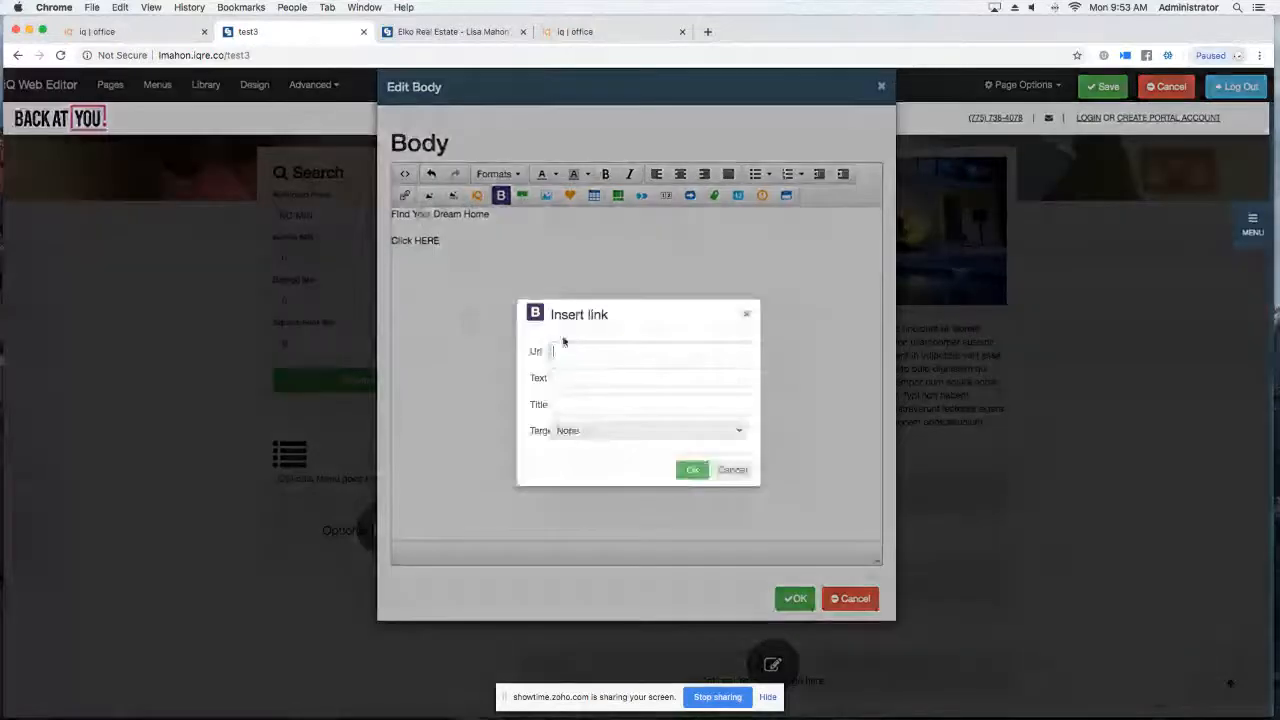
click(746, 314)
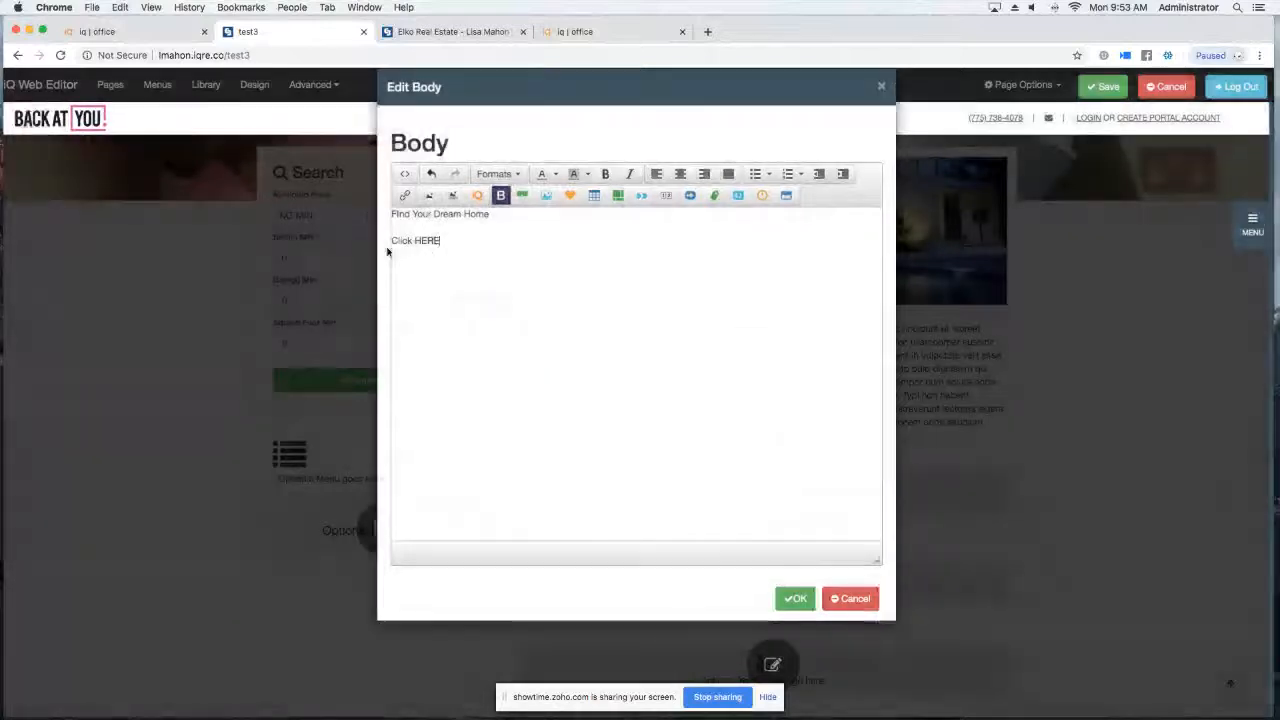
drag(453, 243, 390, 241)
click(405, 196)
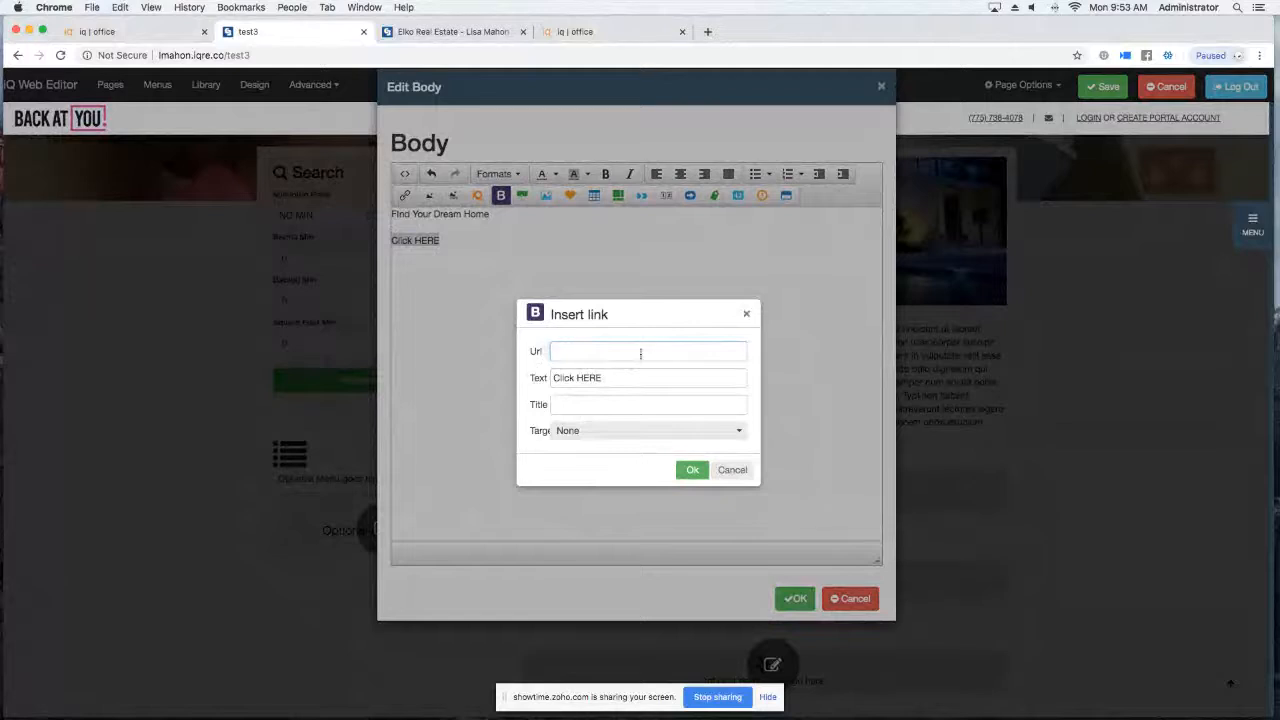
text(https://youtu.be/SzaNrEThHDM)
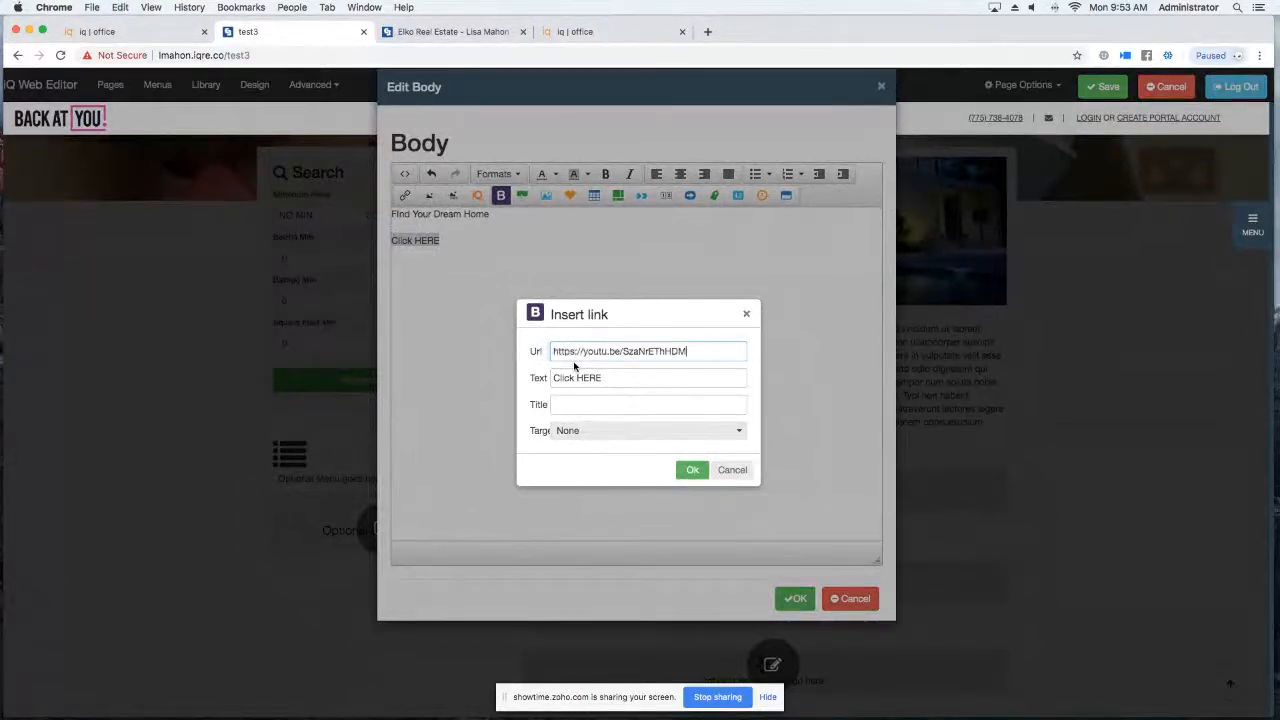
click(696, 470)
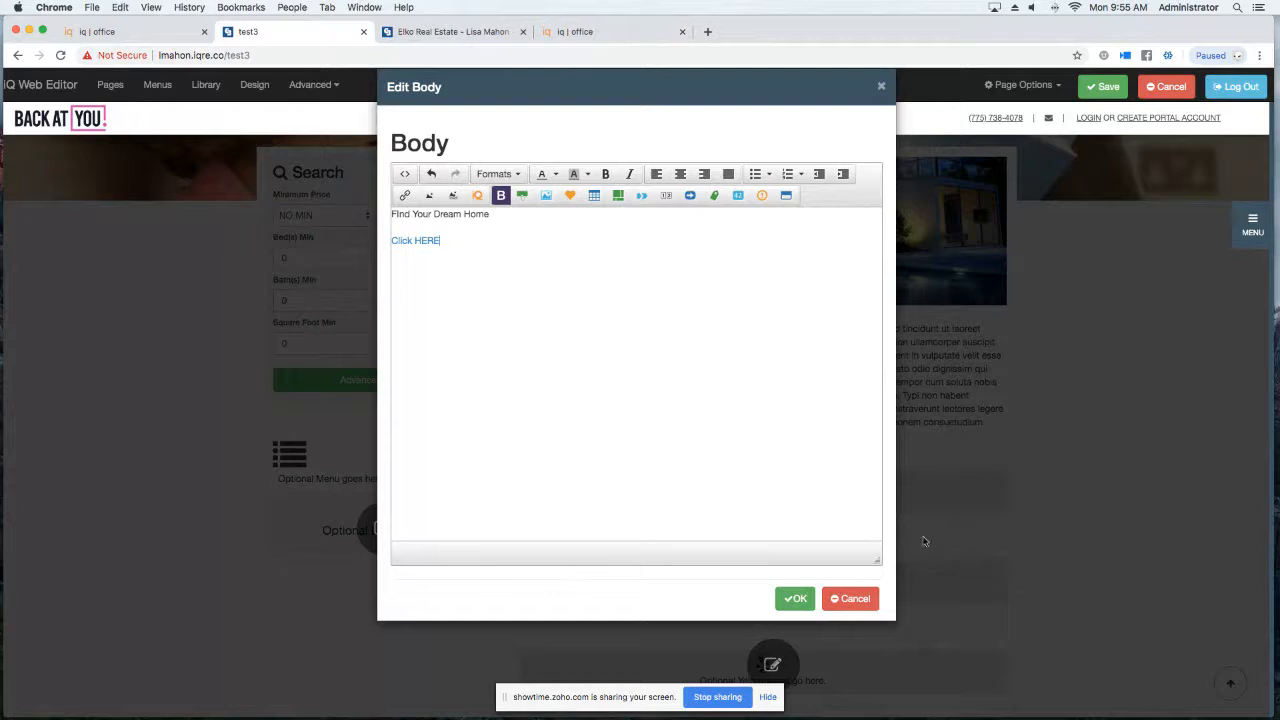
Apply the body edits so test3 shows Find Your Dream Home and the Click HERE link.
click(787, 598)
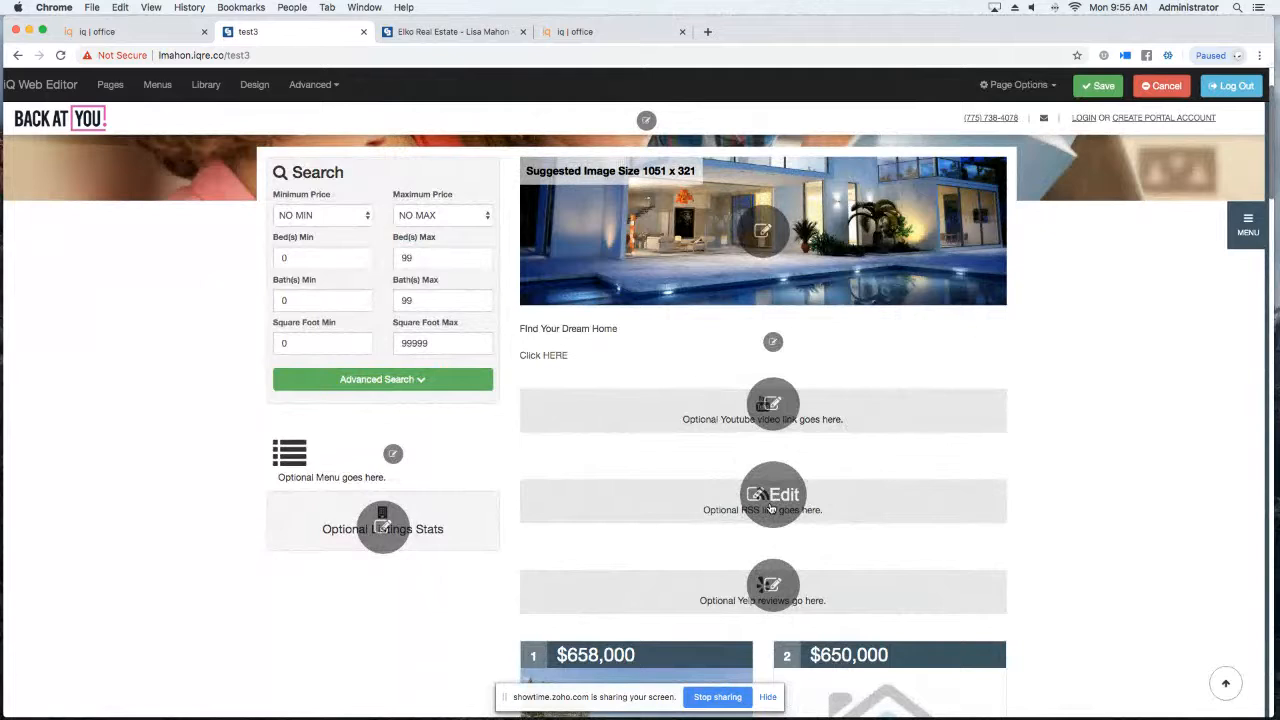
Turn on the Yelp section with the Active Life, Nightlife and Local Services categories.
click(768, 588)
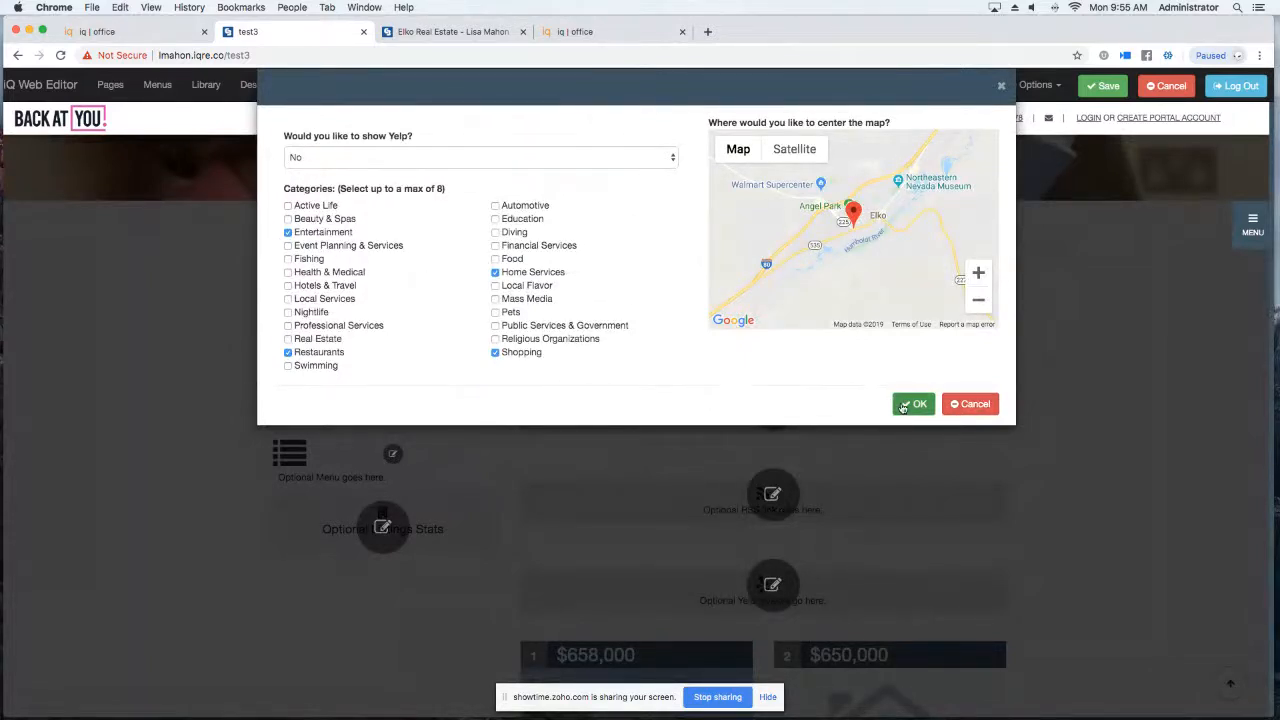
click(533, 166)
click(353, 150)
click(288, 205)
click(288, 312)
click(288, 298)
click(913, 404)
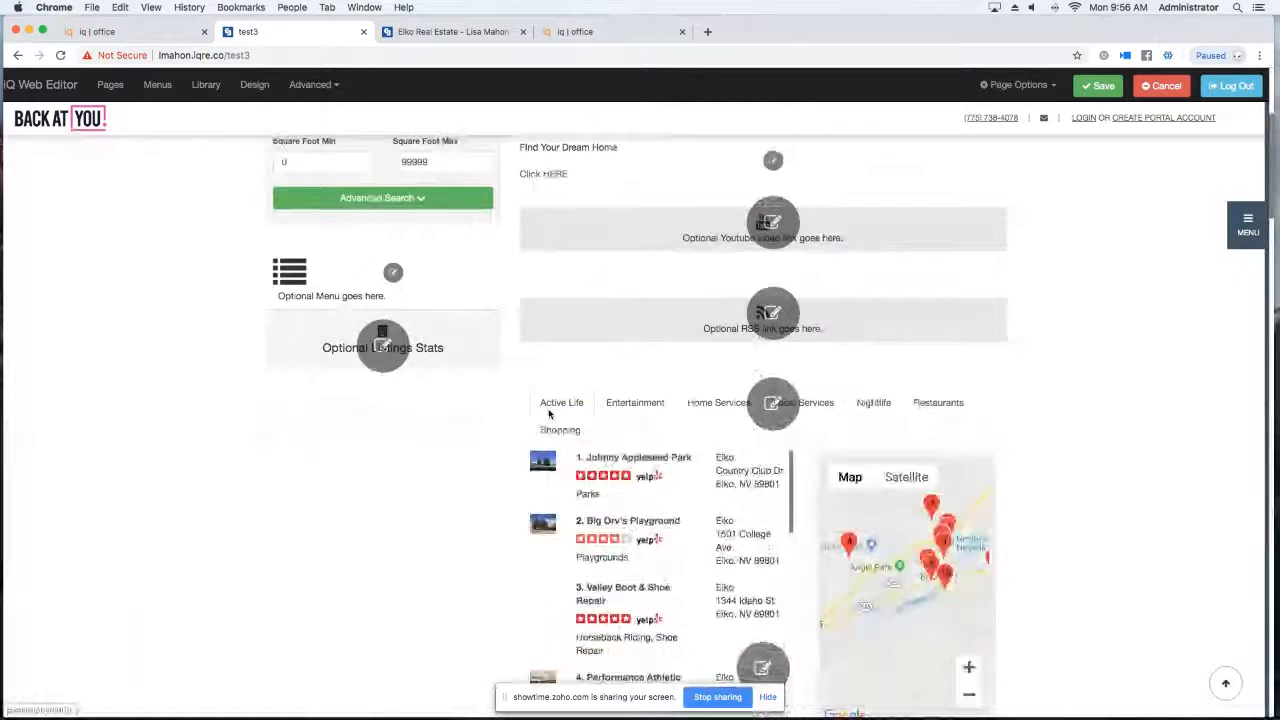
Set listing stats to Yes and save the test3 page changes.
click(382, 347)
click(630, 144)
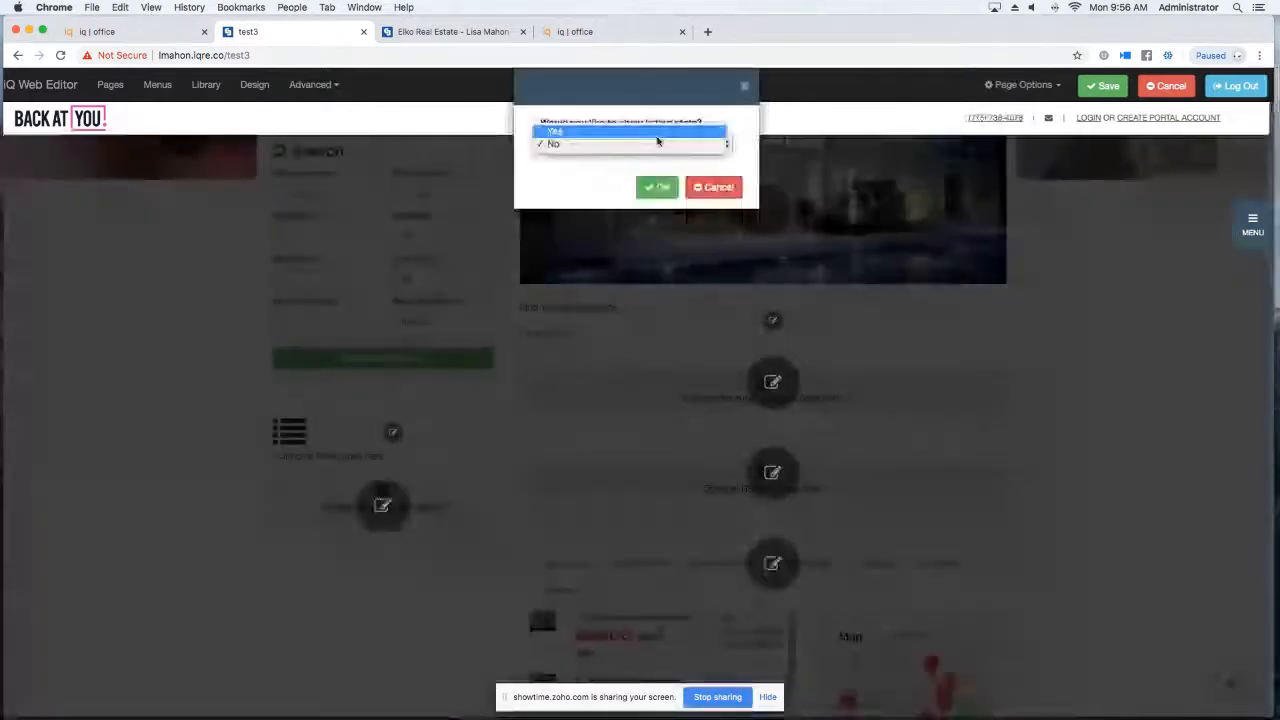
click(626, 134)
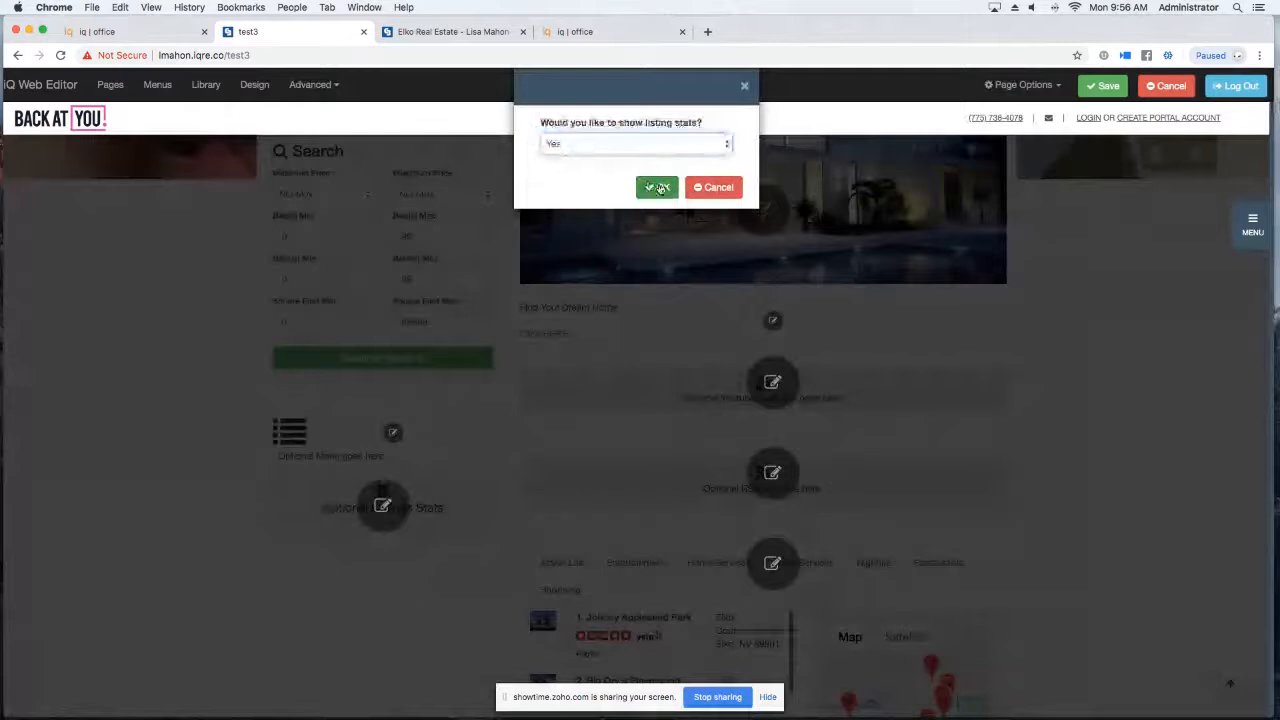
click(657, 187)
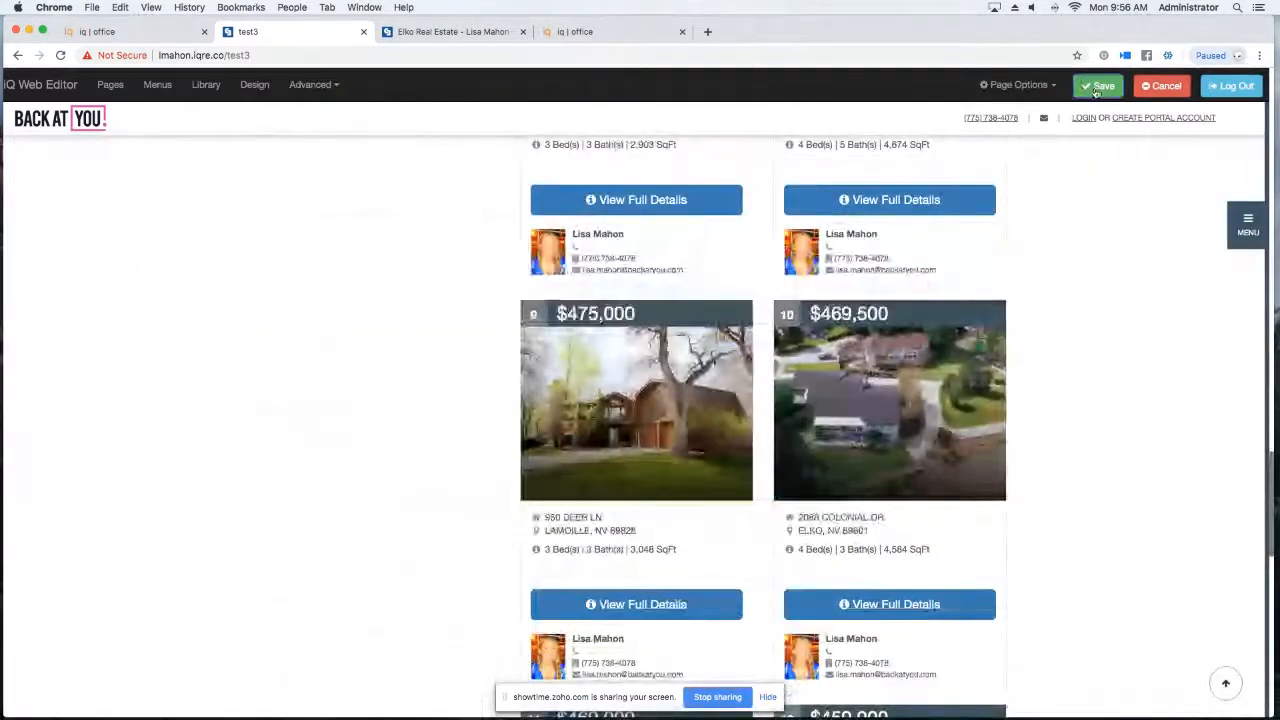
click(1100, 86)
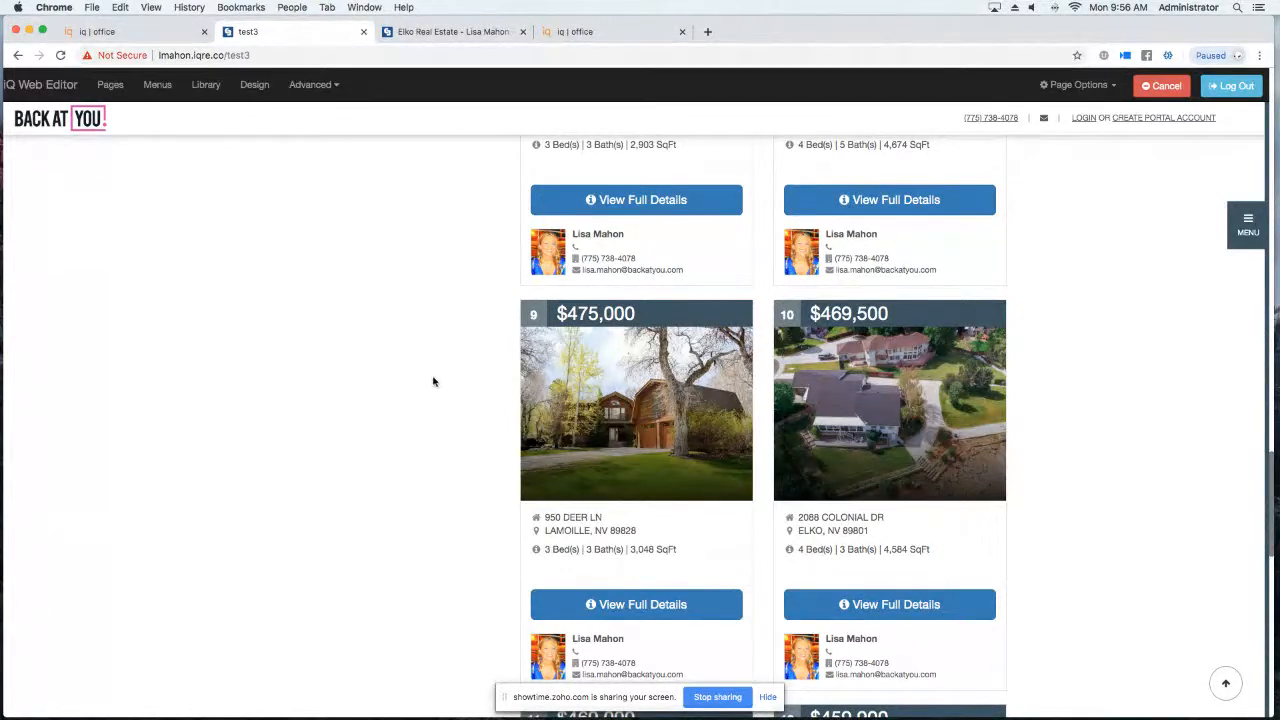
click(157, 86)
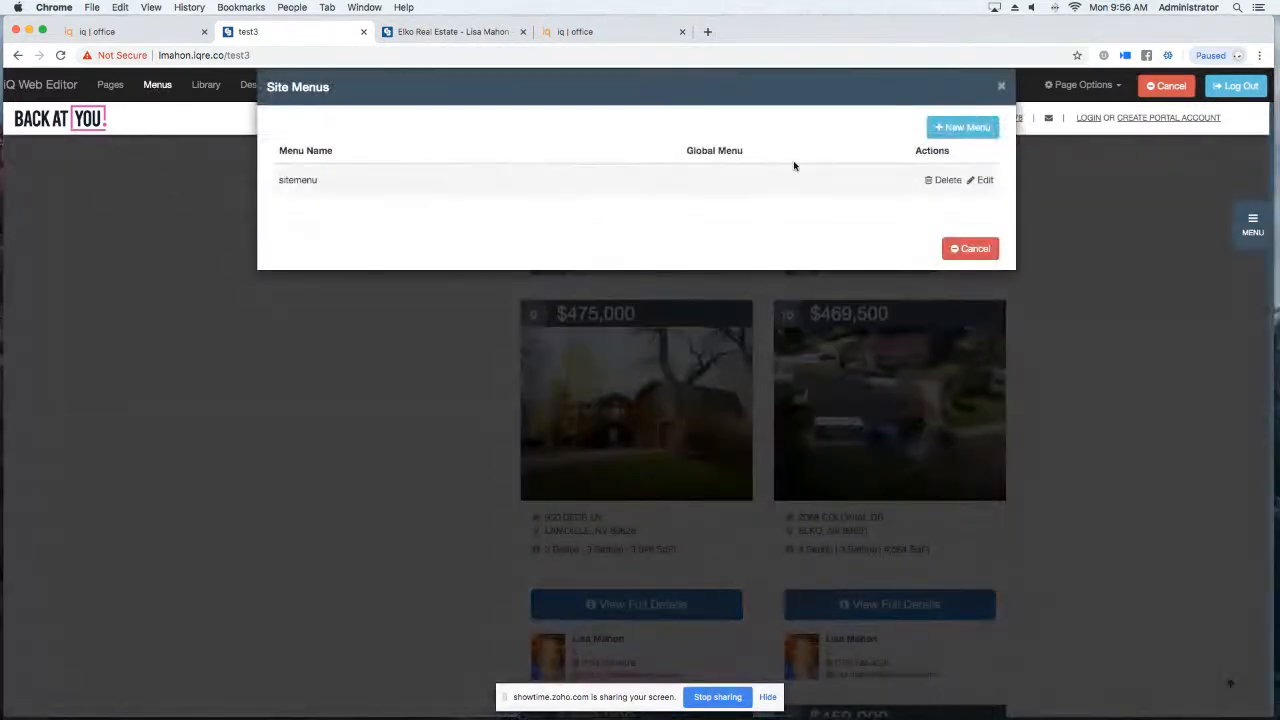
click(1001, 86)
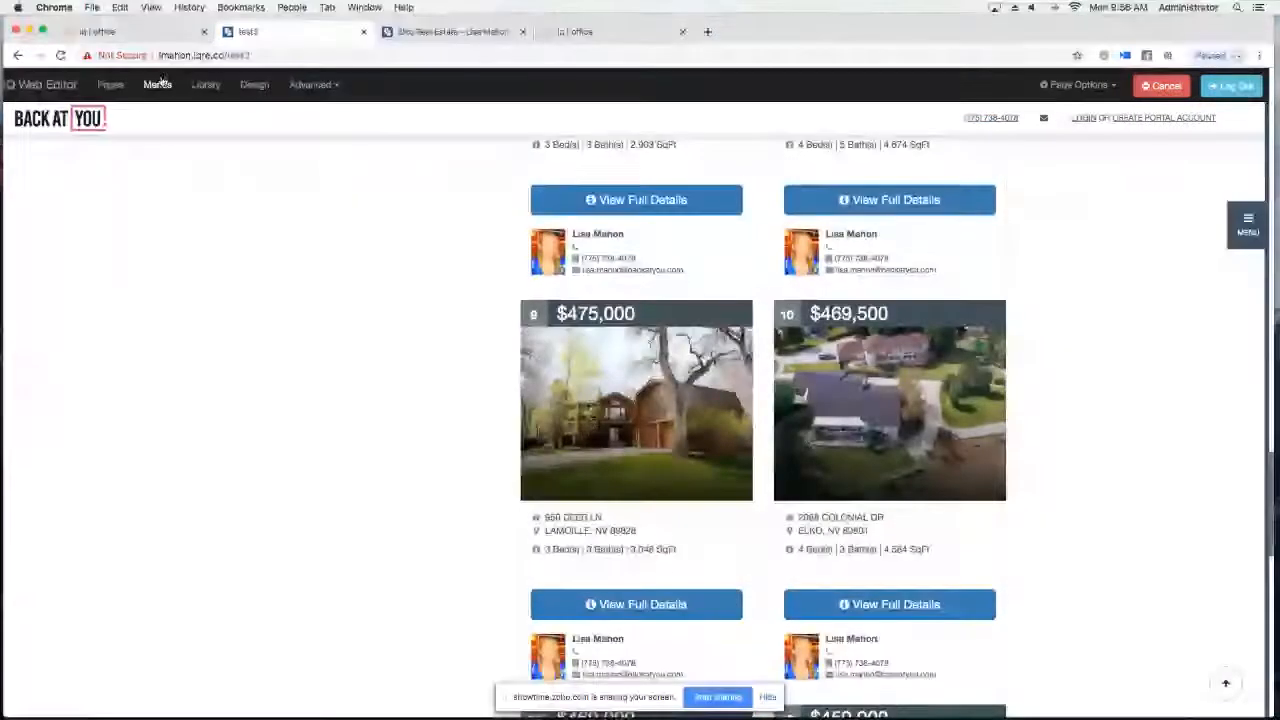
click(160, 86)
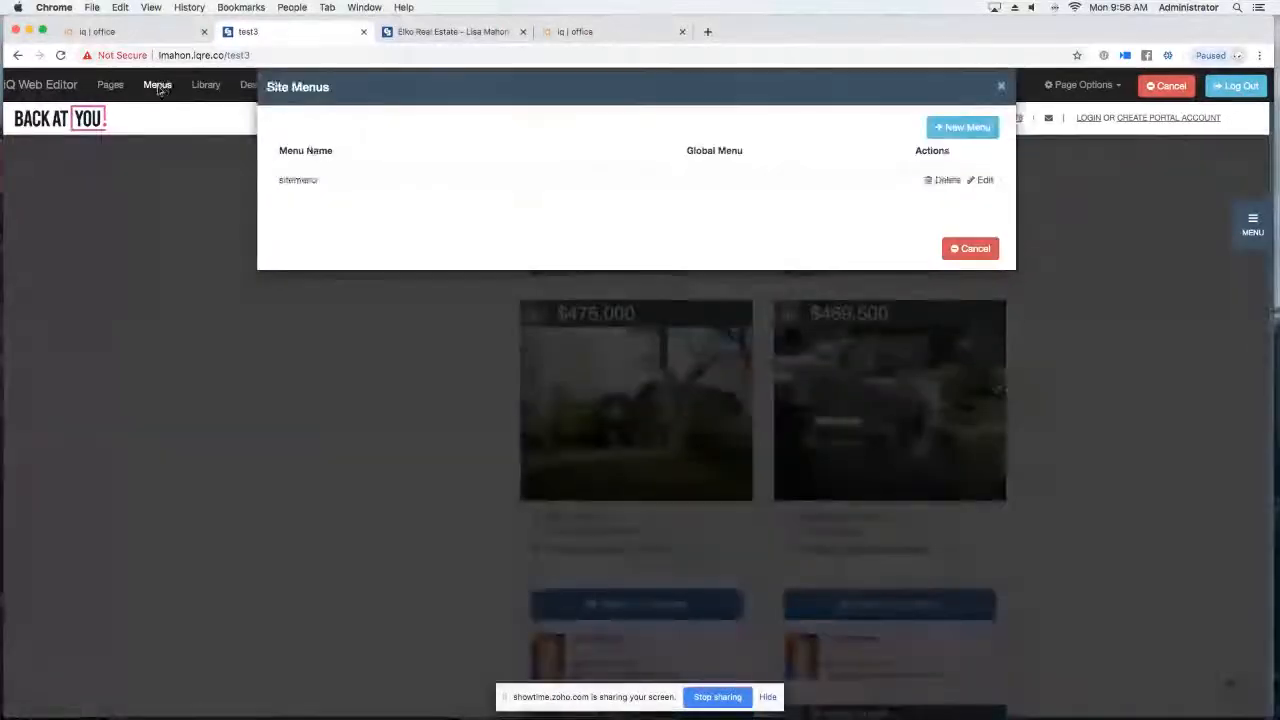
click(985, 181)
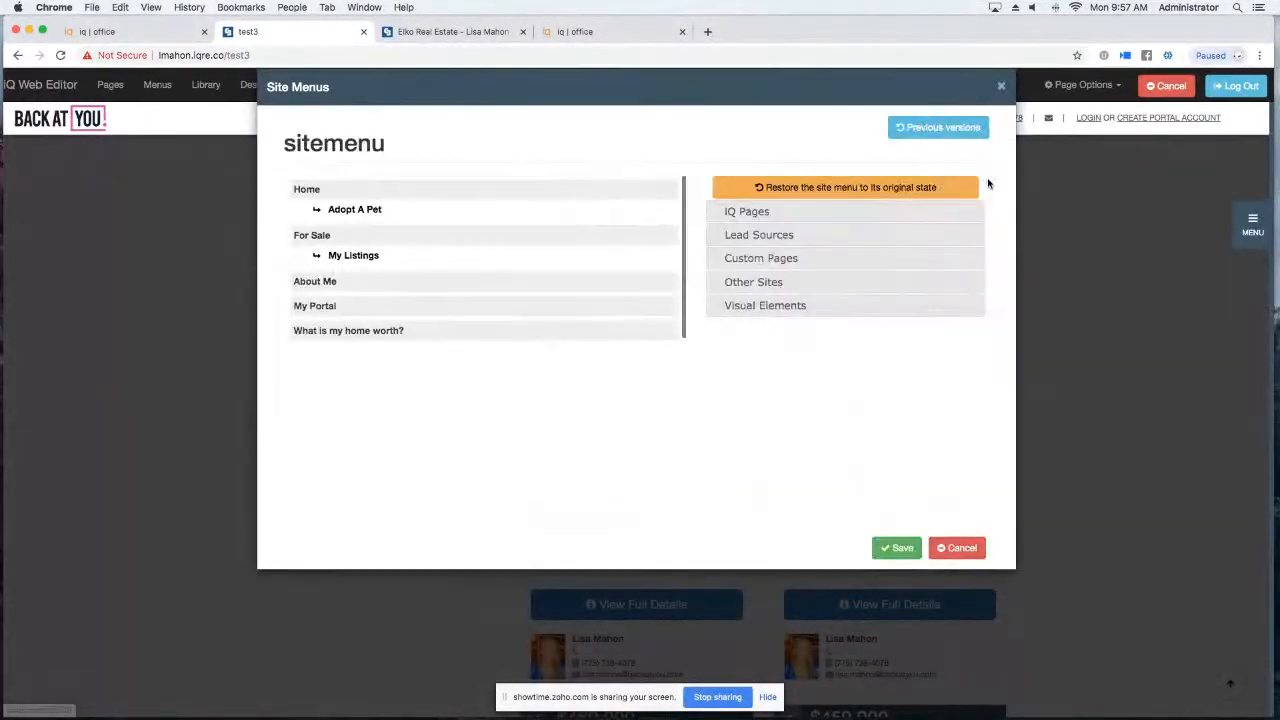
click(769, 262)
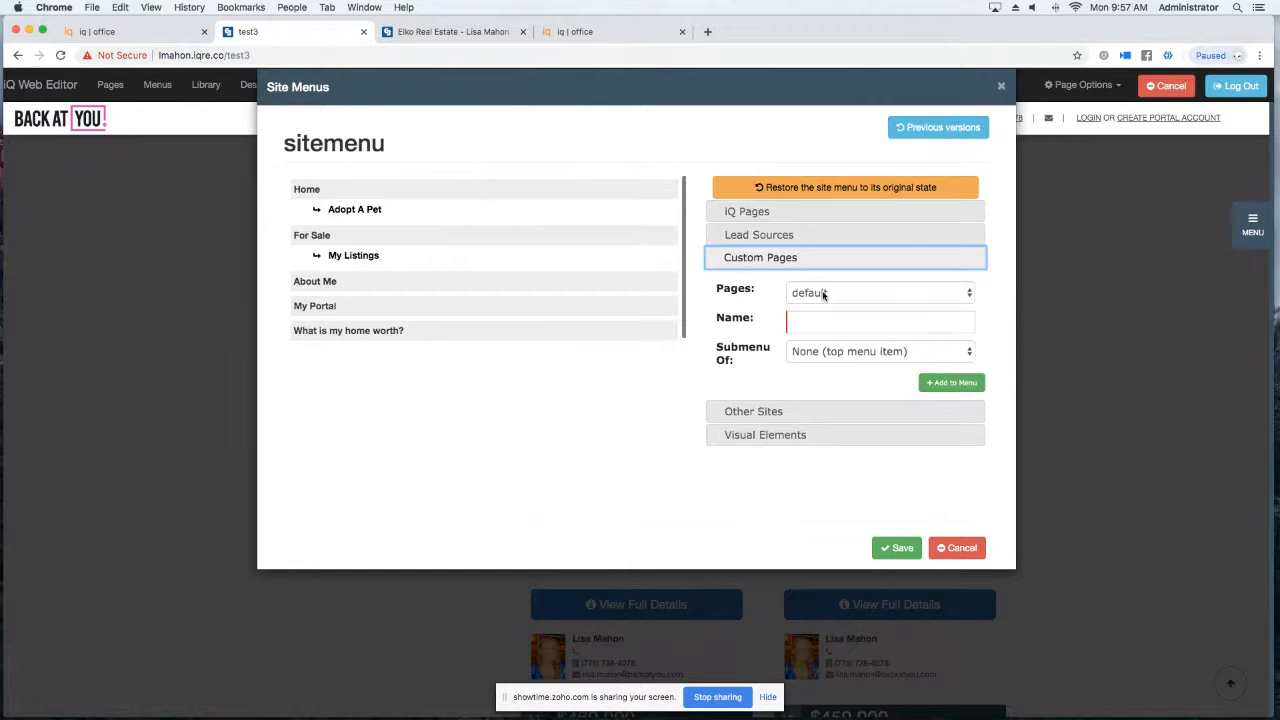
click(823, 294)
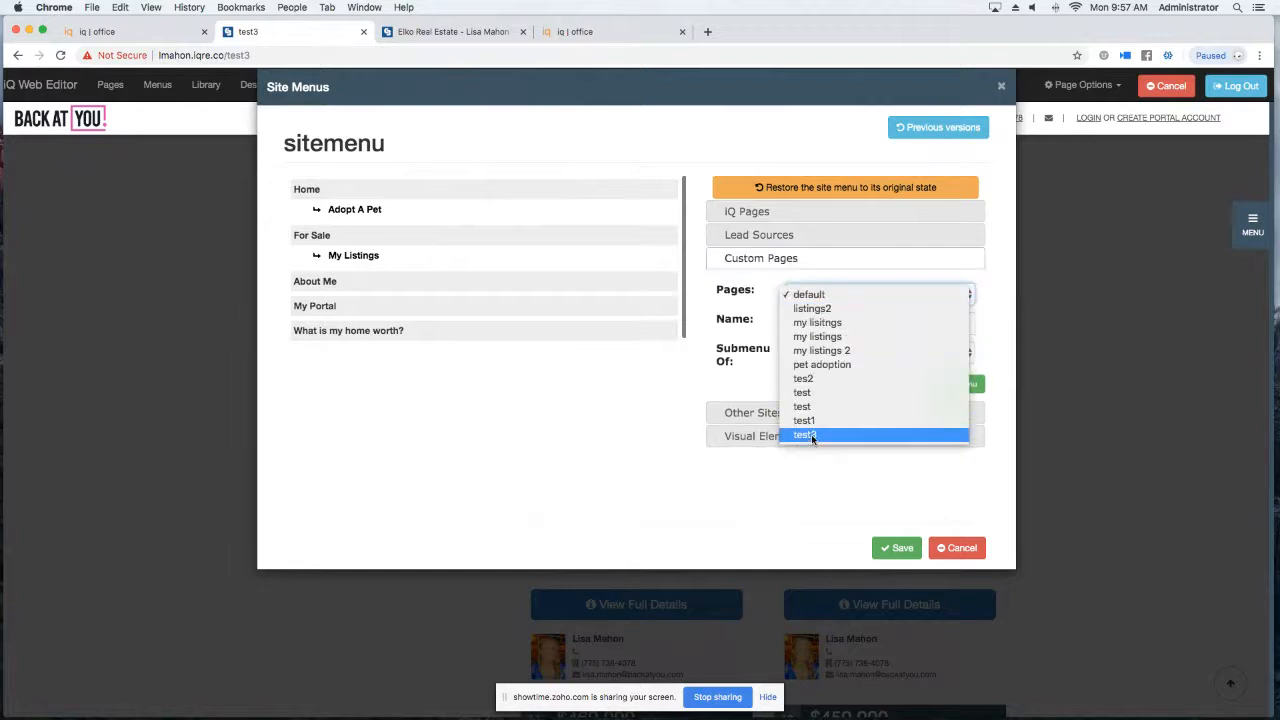
click(812, 437)
click(826, 318)
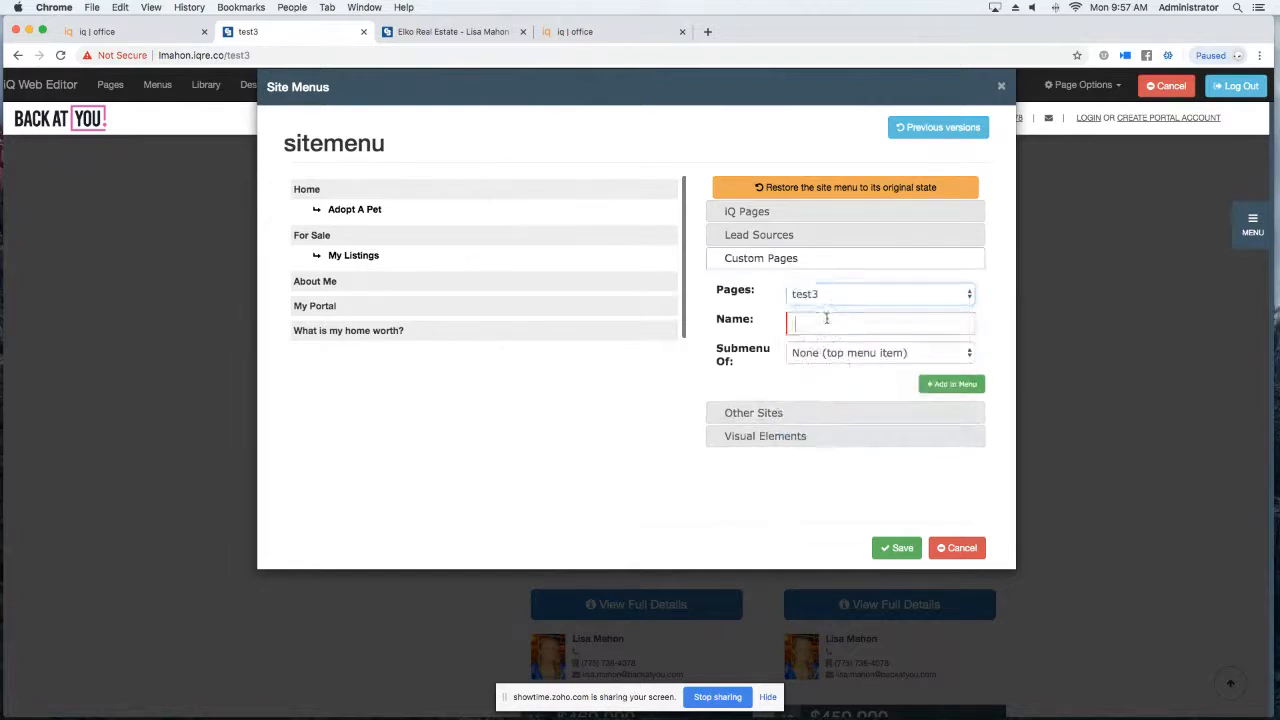
text(Find )
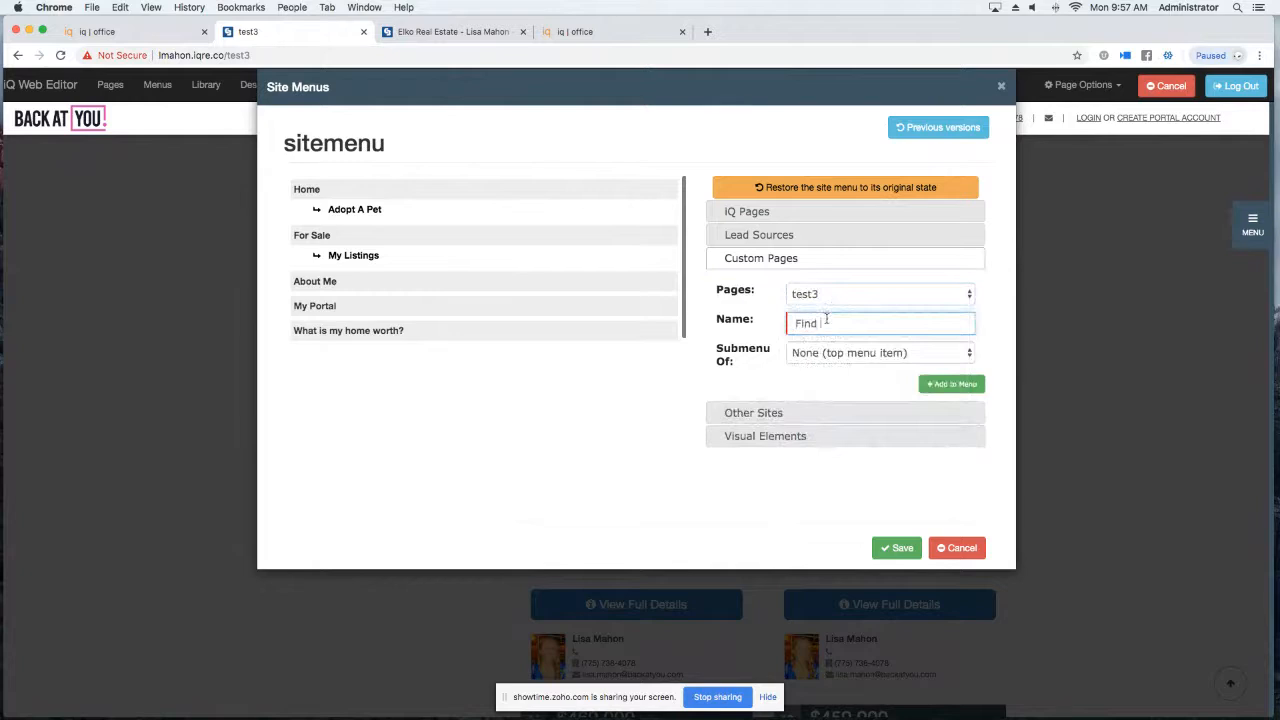
text(Your Dream Home)
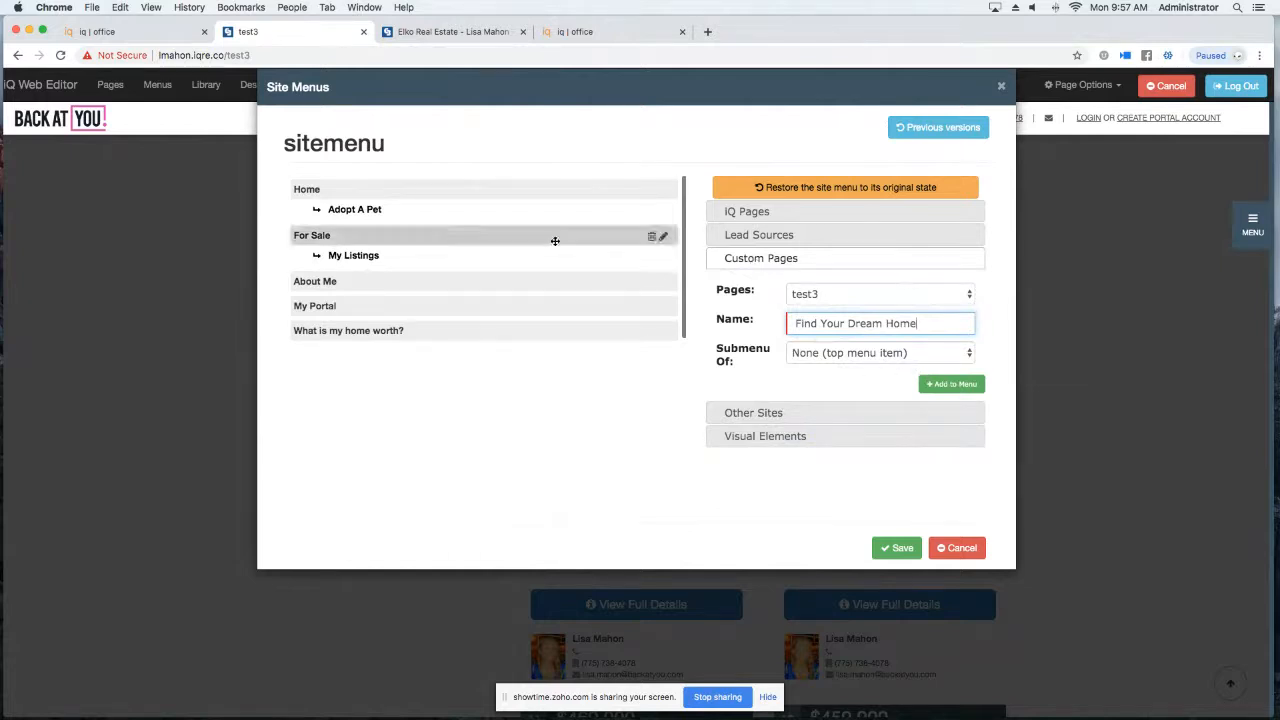
click(1251, 222)
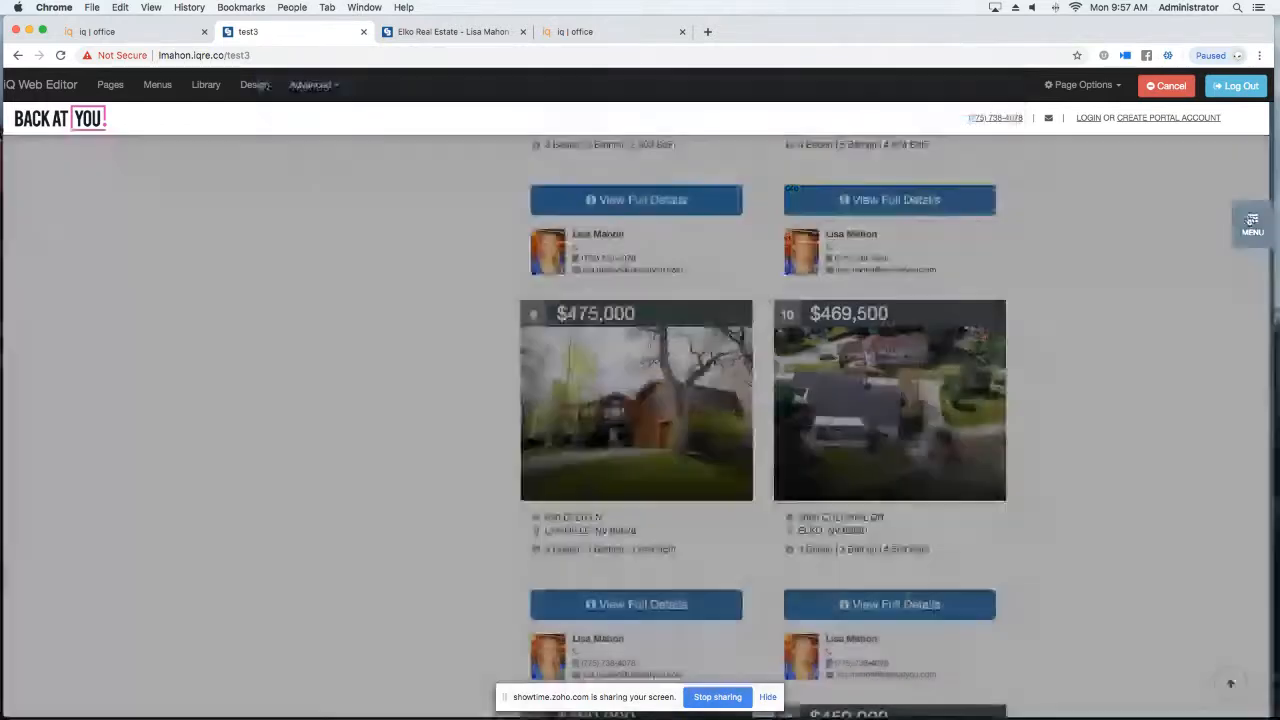
Start editing the sitemenu and choose test3 as the custom page.
click(1251, 222)
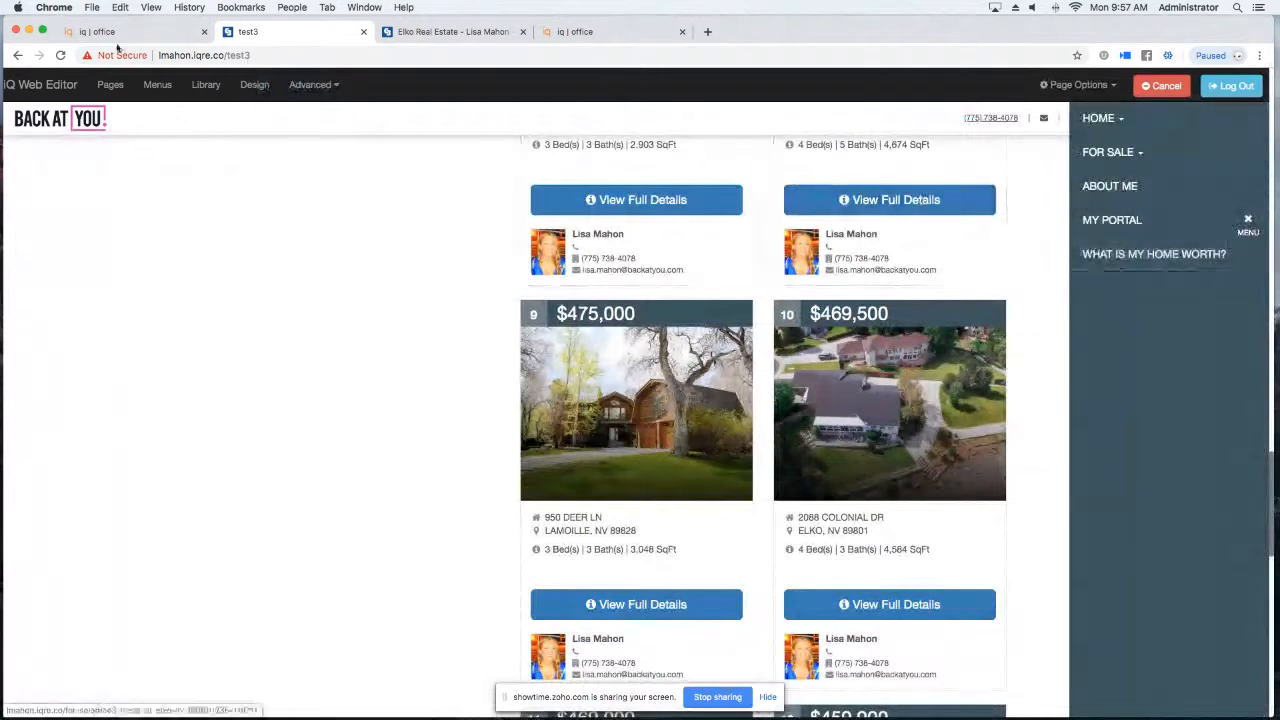
click(157, 85)
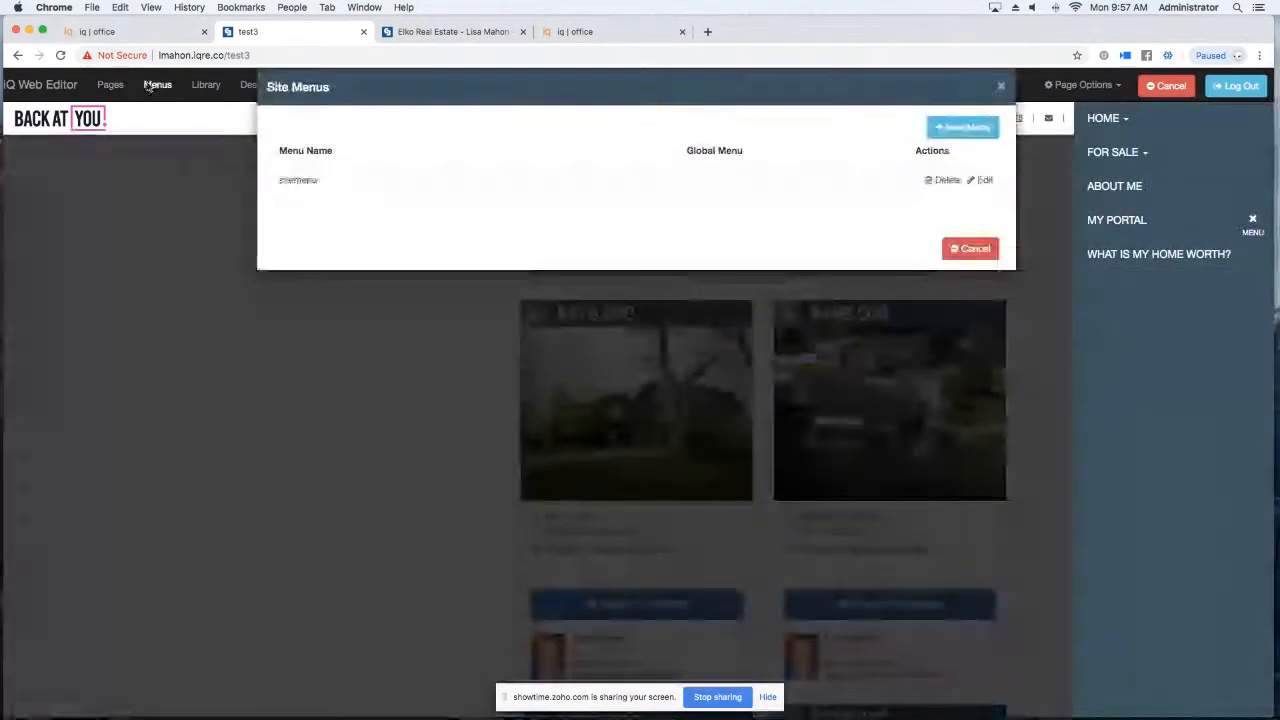
click(980, 180)
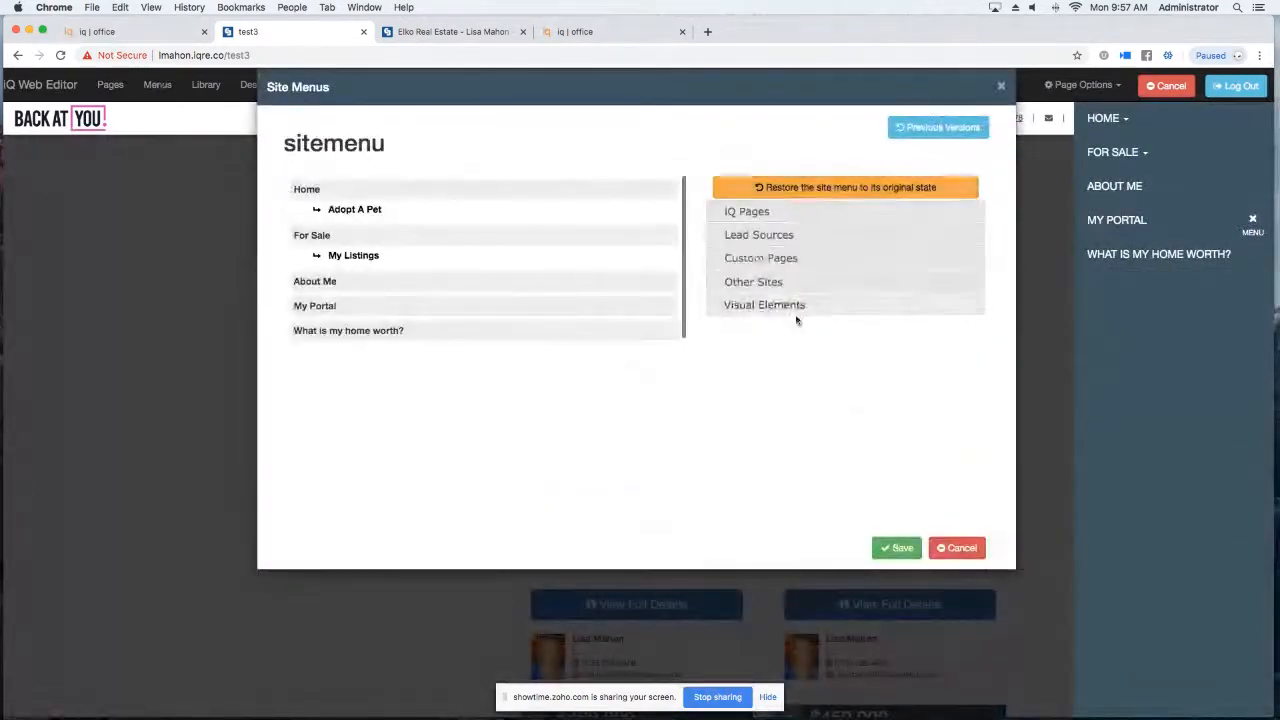
click(792, 262)
click(850, 291)
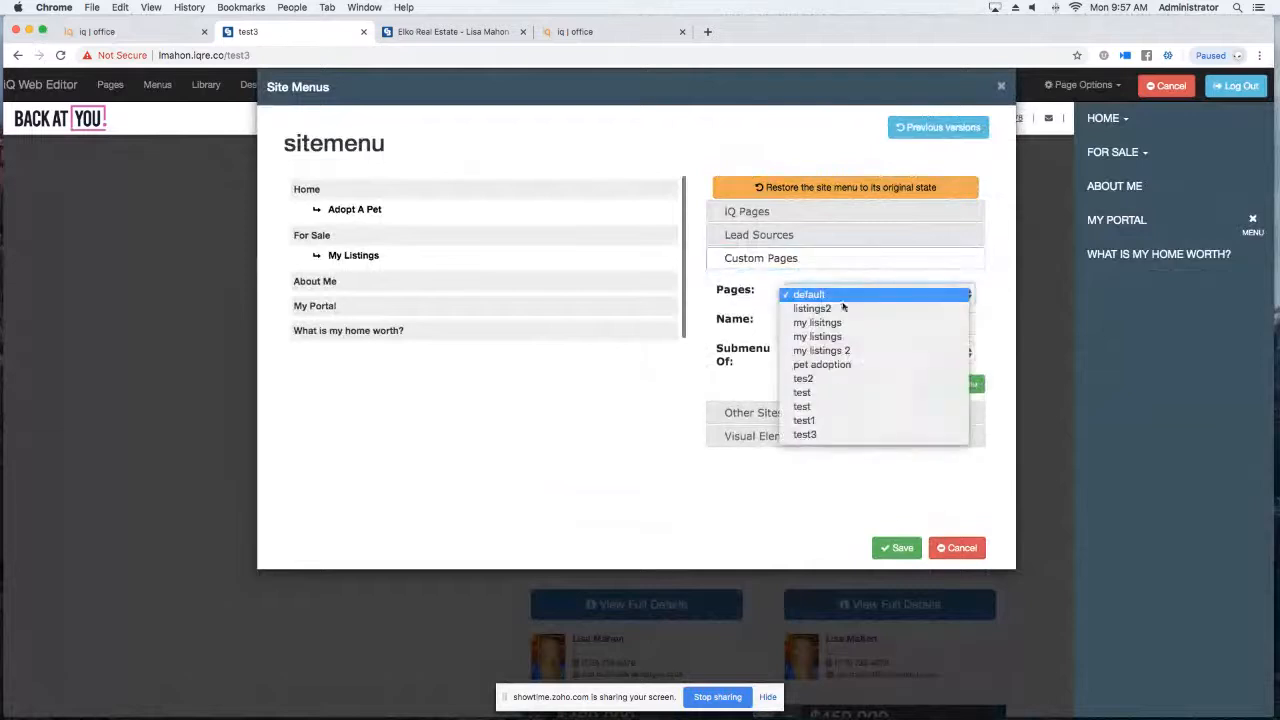
click(825, 435)
Name the item 'Find Your Dream Home', nest it under For Sale, add it and save.
click(837, 323)
text(F)
text(FInd )
text(Yo)
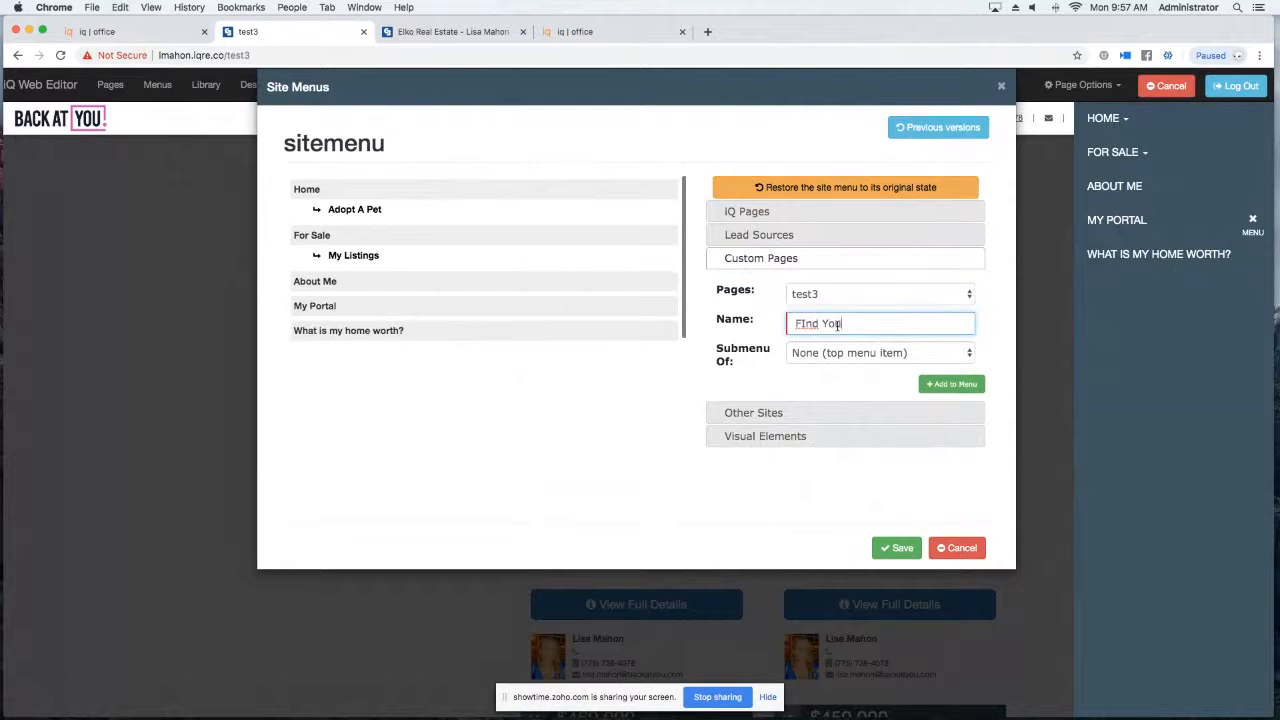
key(BackSpace)
key(BackSpace)
key(BackSpace)
key(BackSpace)
key(BackSpace)
text(inf YOu)
text(Your Drea)
text(m Home)
click(855, 360)
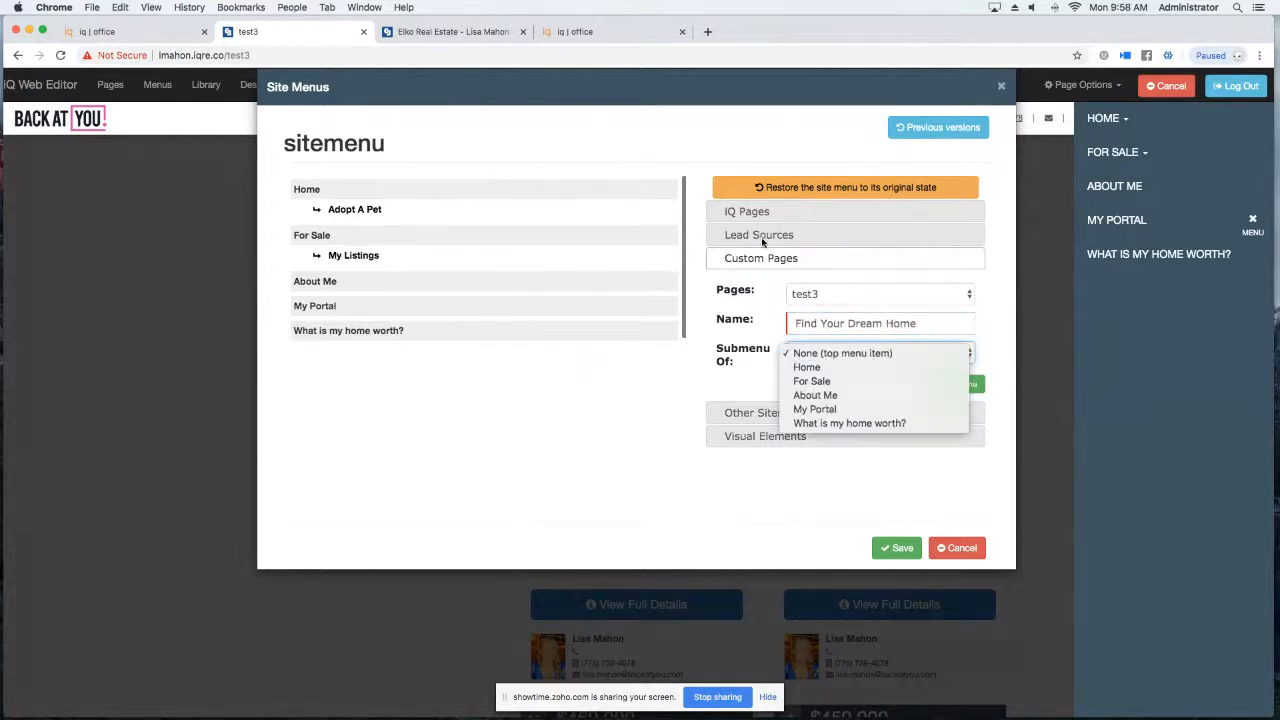
click(815, 382)
click(956, 388)
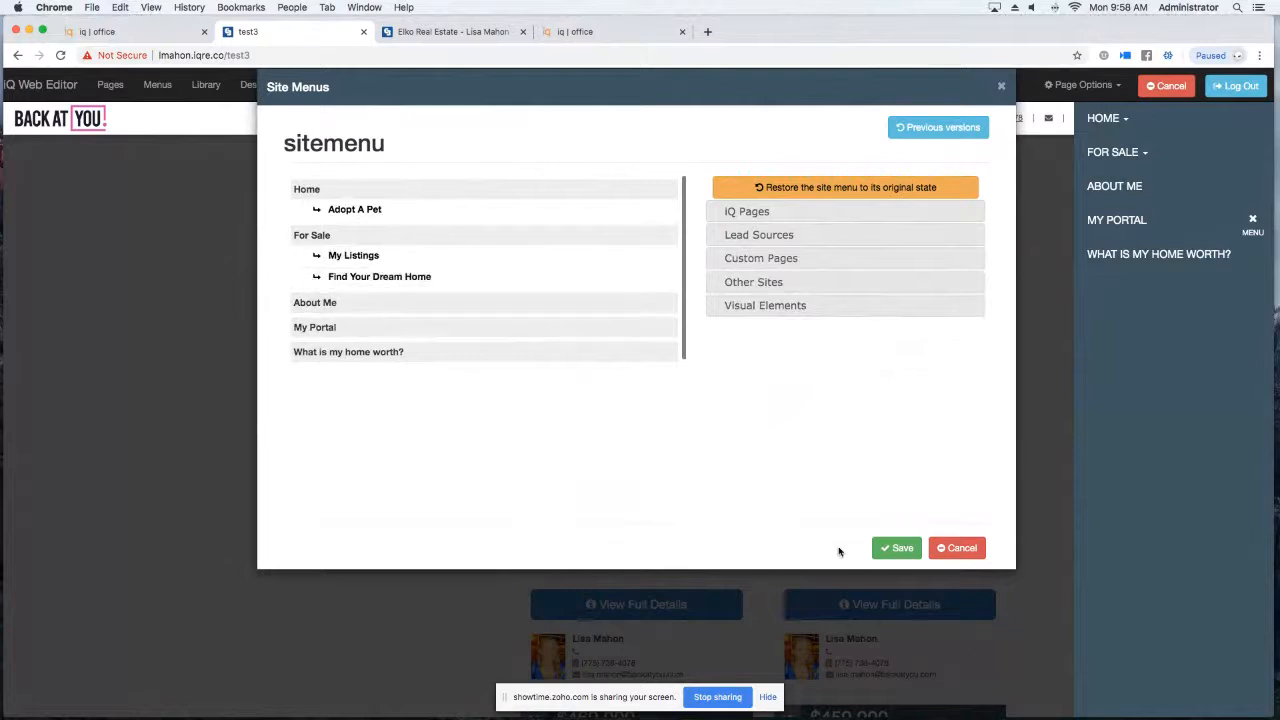
click(898, 553)
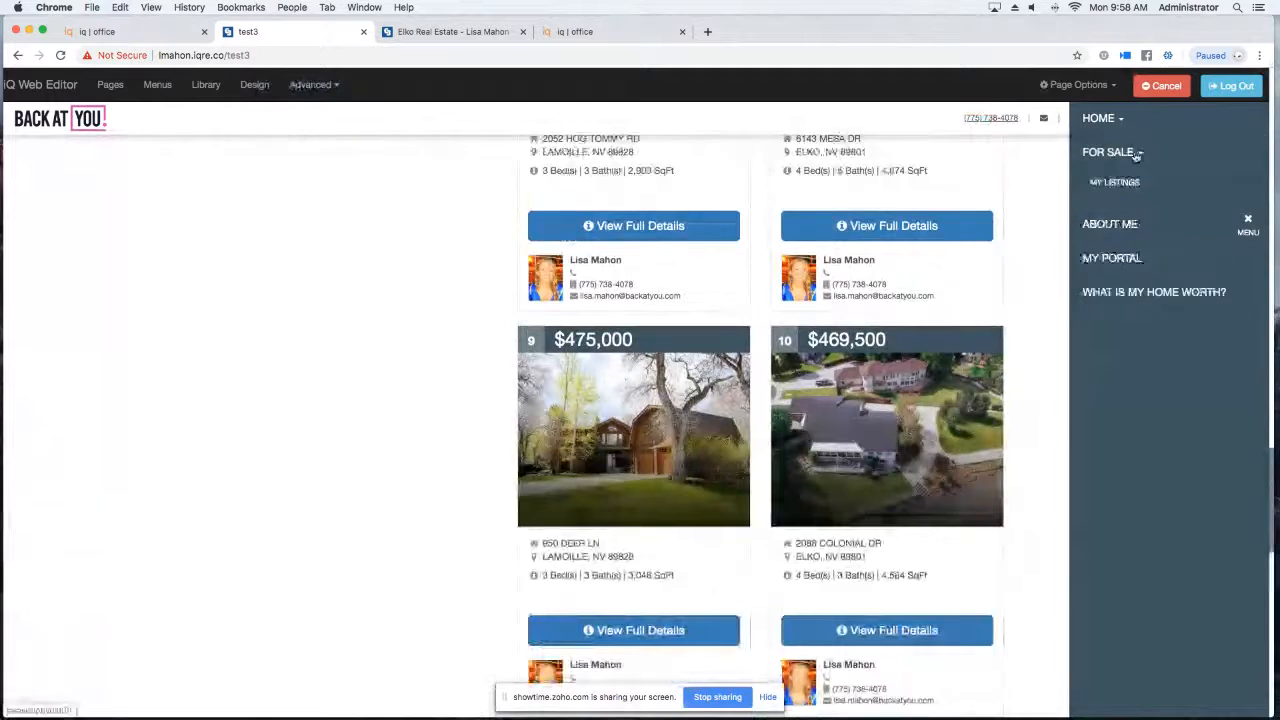
Reload the site, check For Sale's submenu, then open What is my home worth?
click(61, 56)
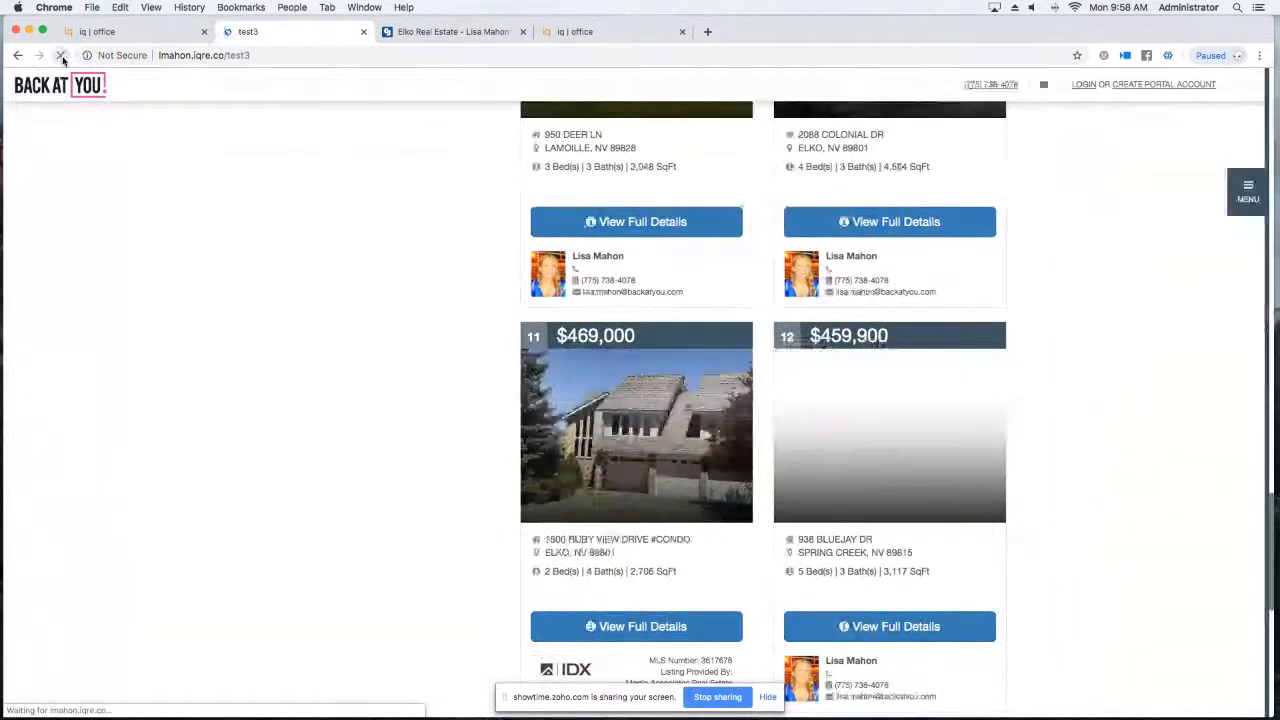
click(1247, 224)
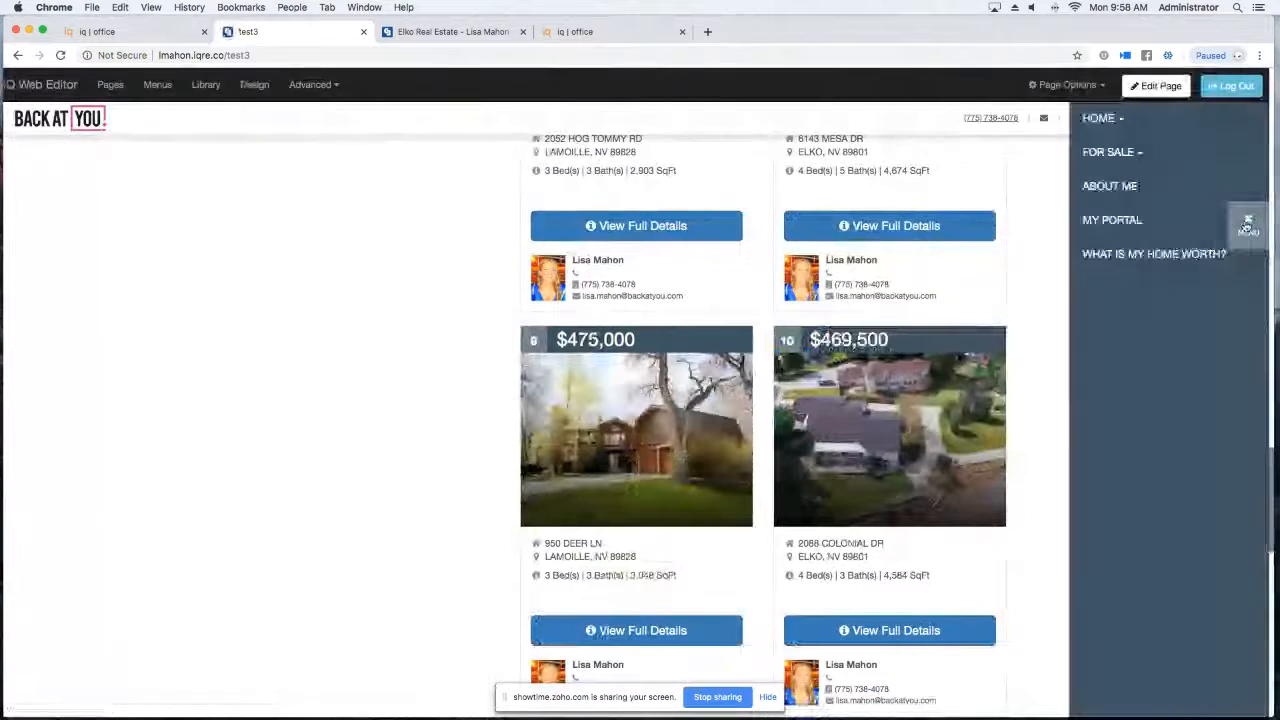
mouse_move(1131, 151)
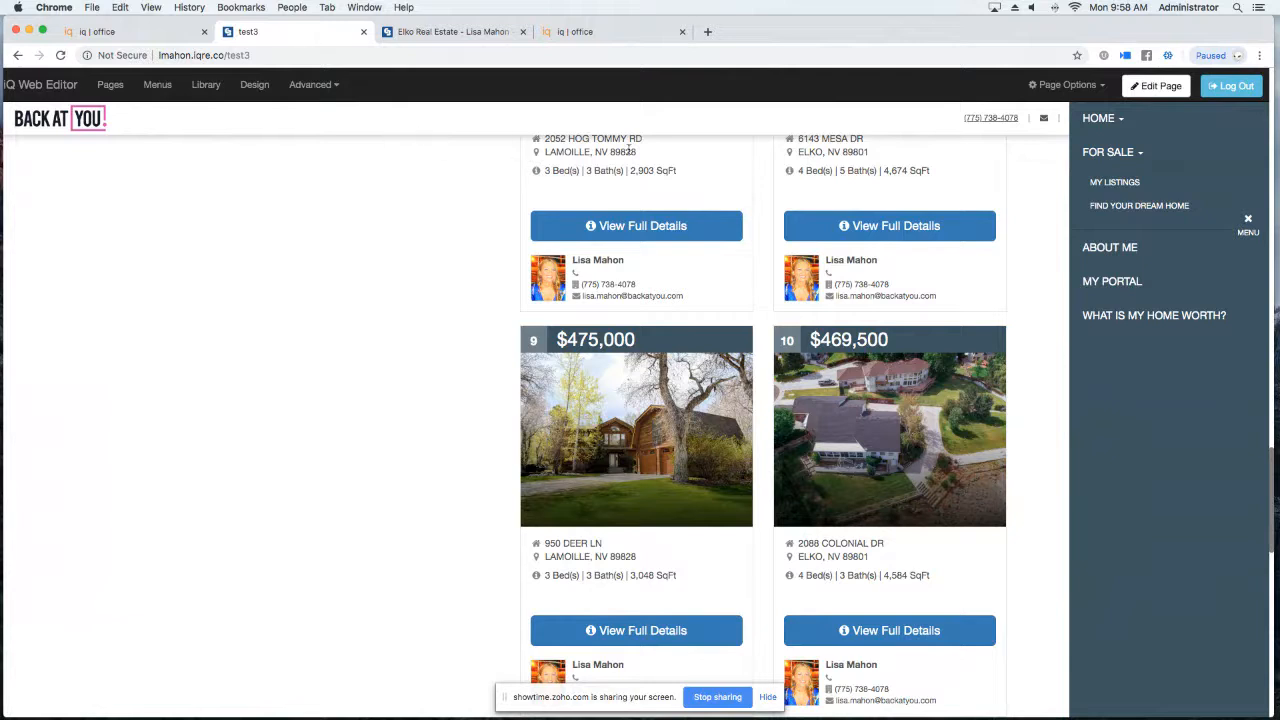
click(1152, 318)
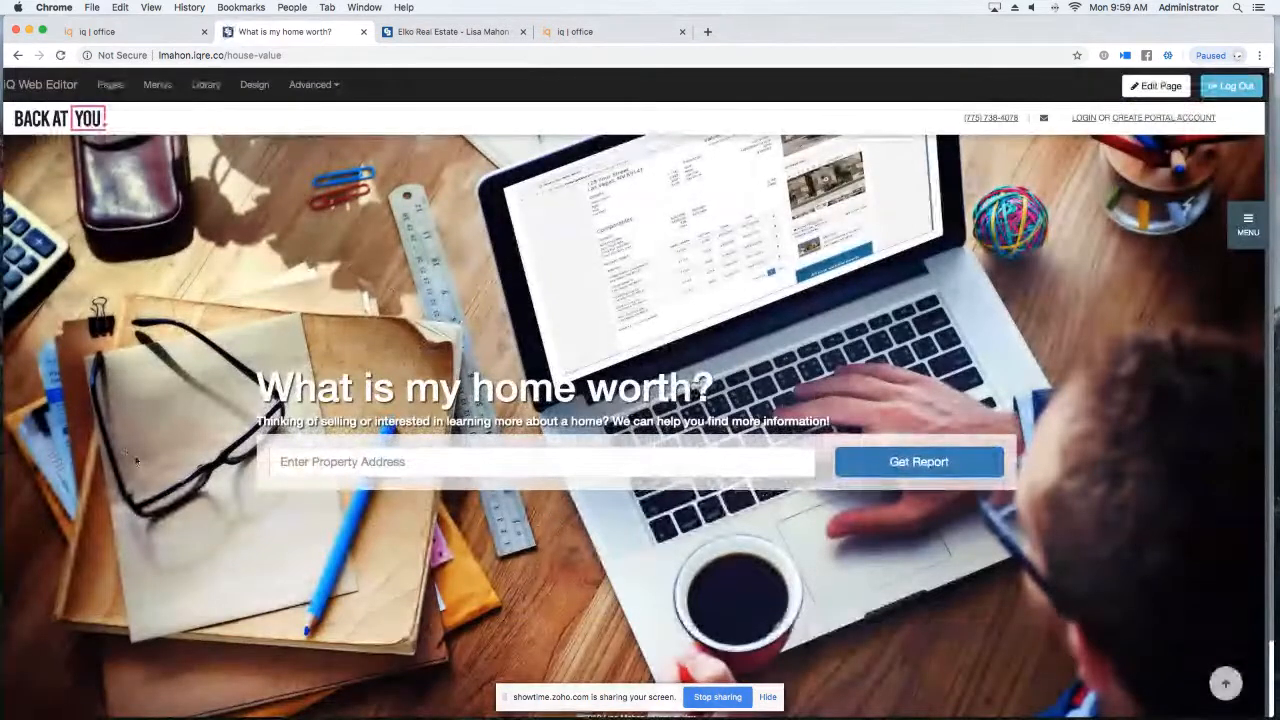
Enter the property address and pick its autocomplete suggestion.
click(346, 459)
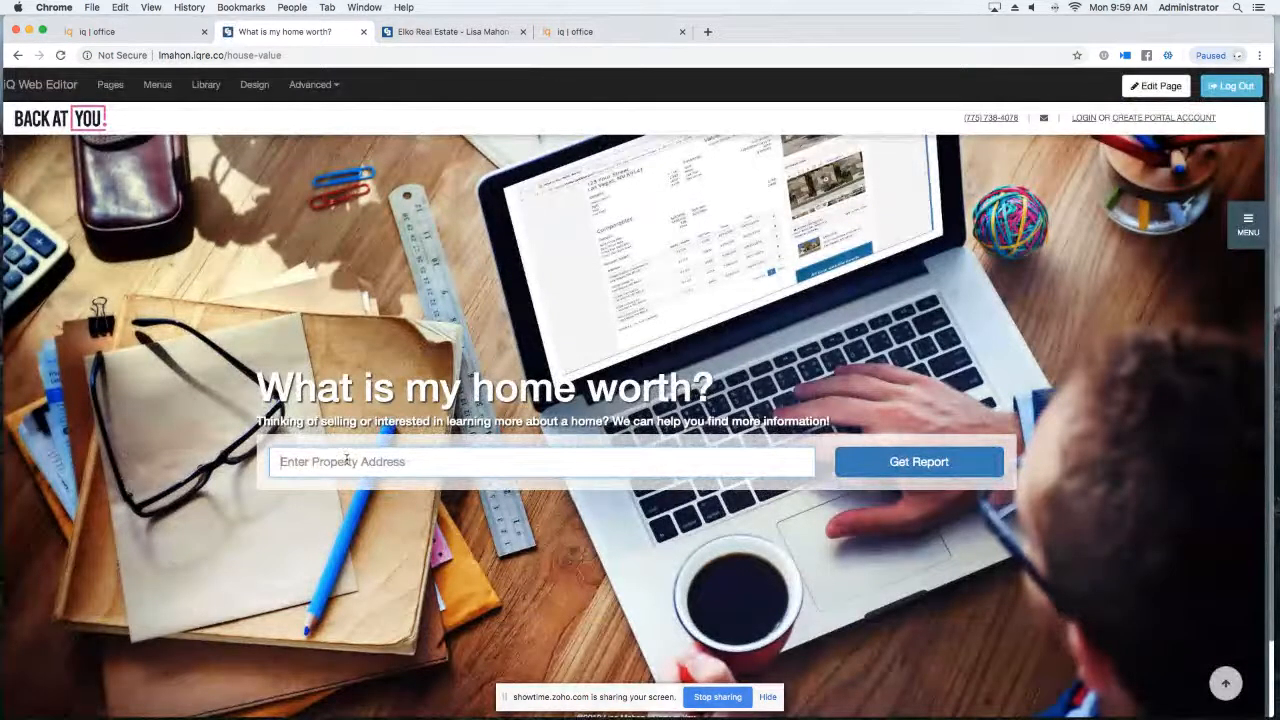
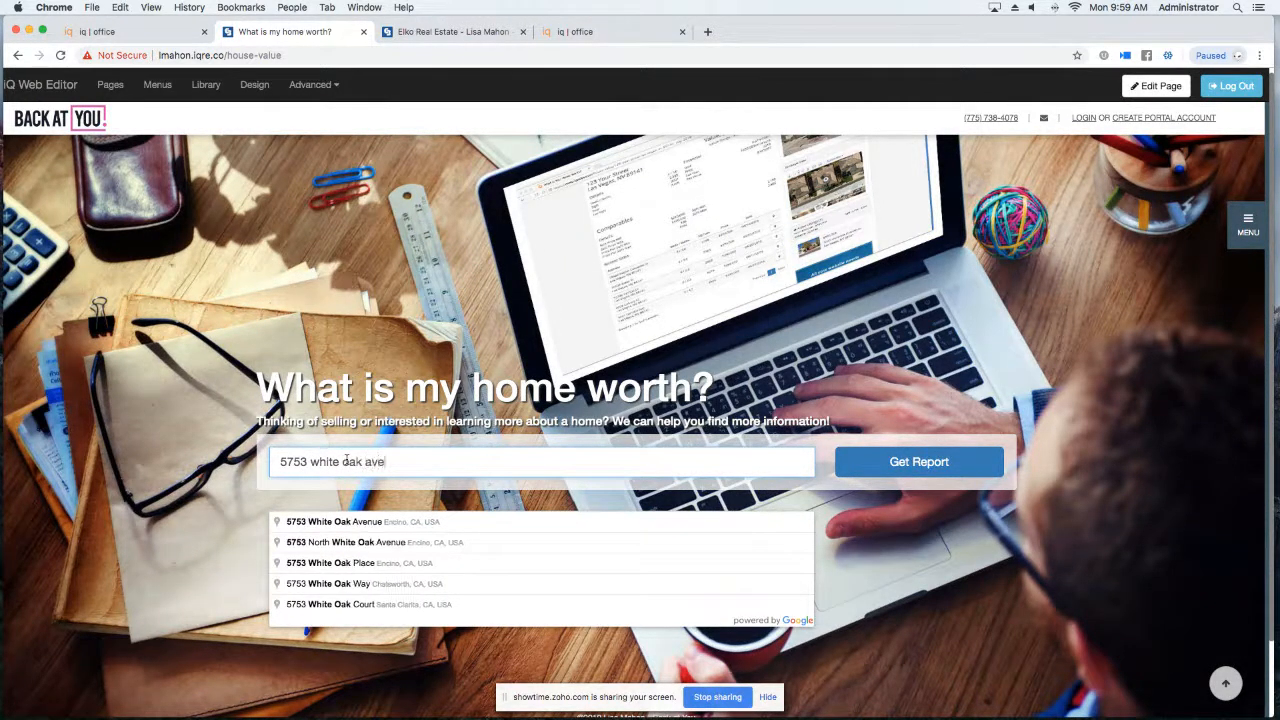
click(338, 524)
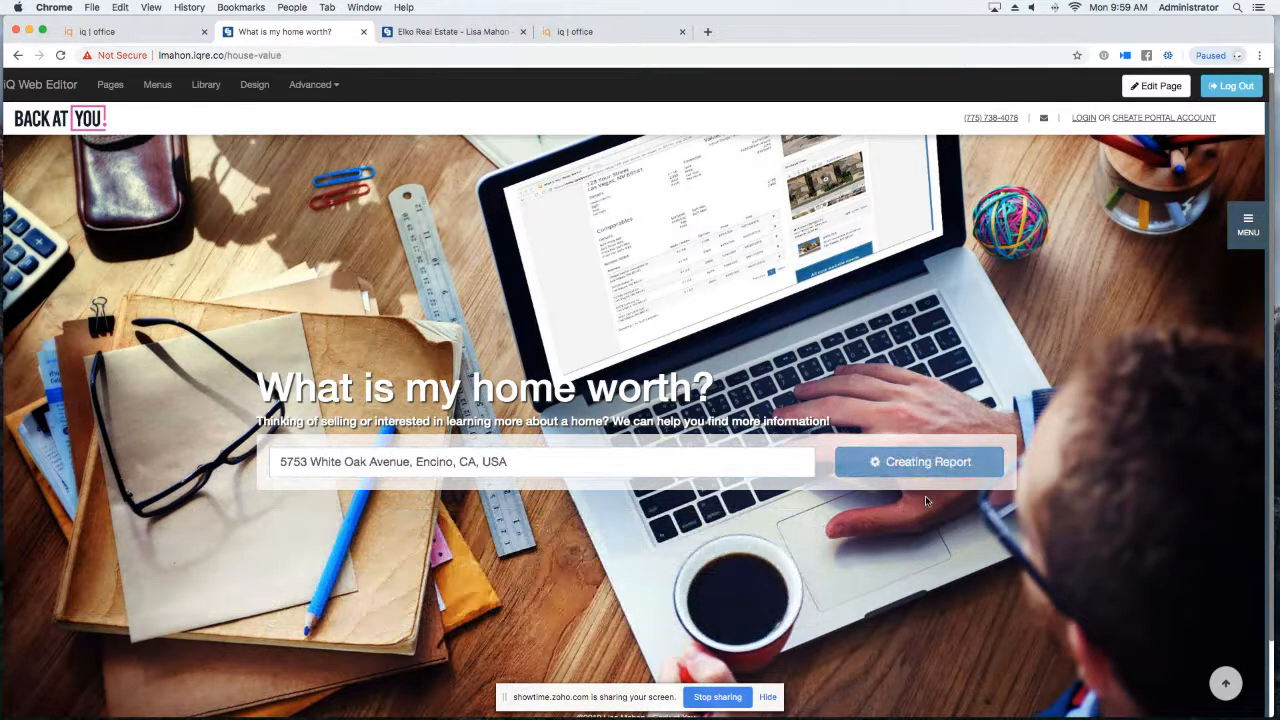
Fill in the contact's name, e-mail and phone, choose I'm Considering Selling, and view the report.
click(601, 335)
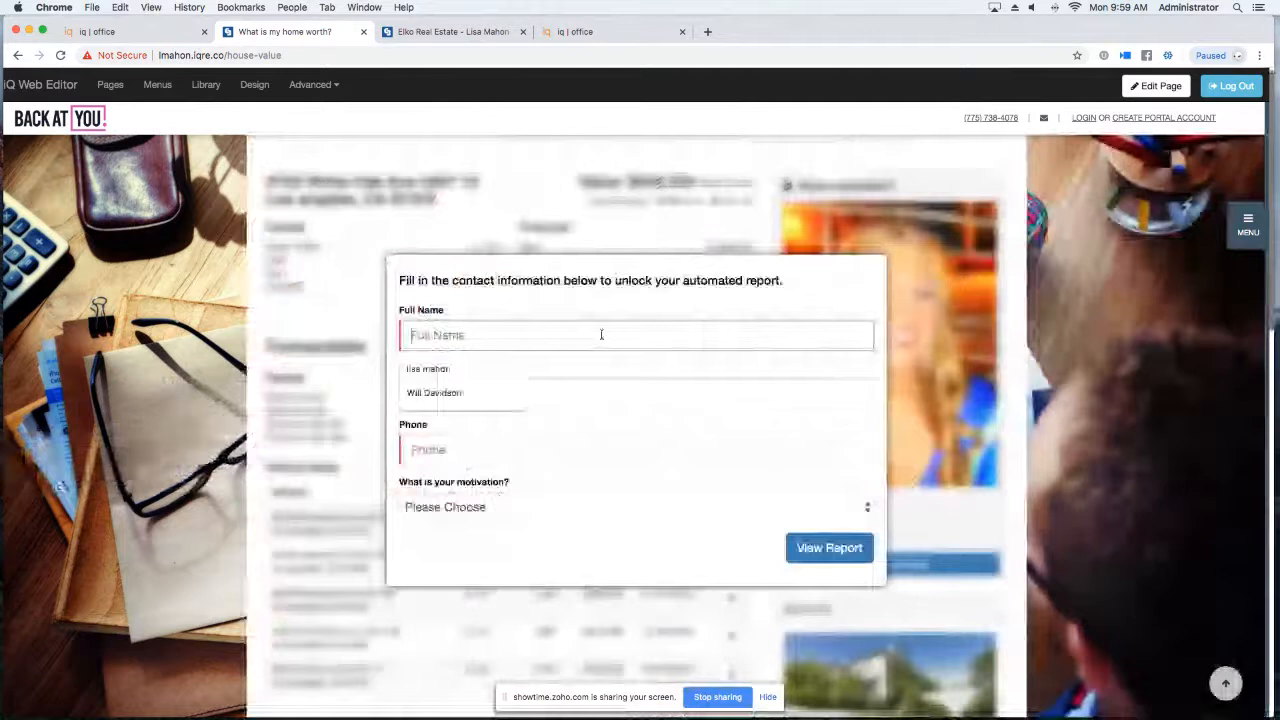
text(Lisa)
click(496, 400)
click(486, 430)
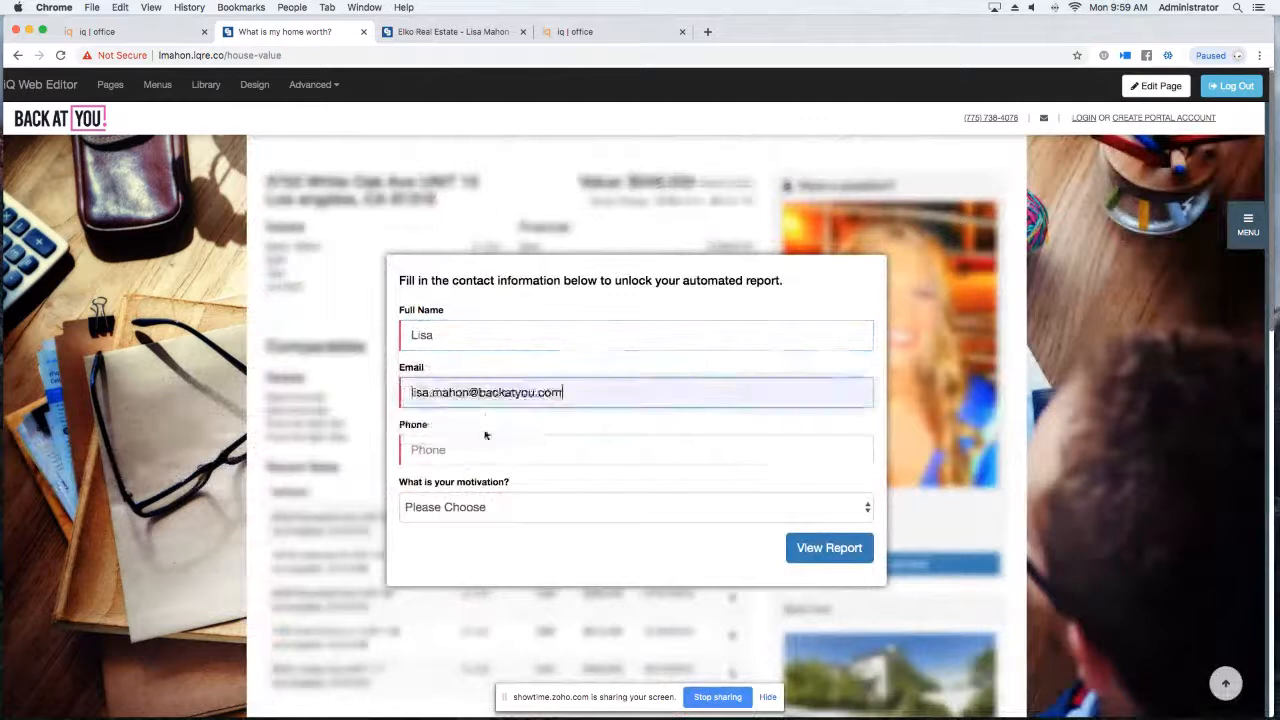
click(494, 457)
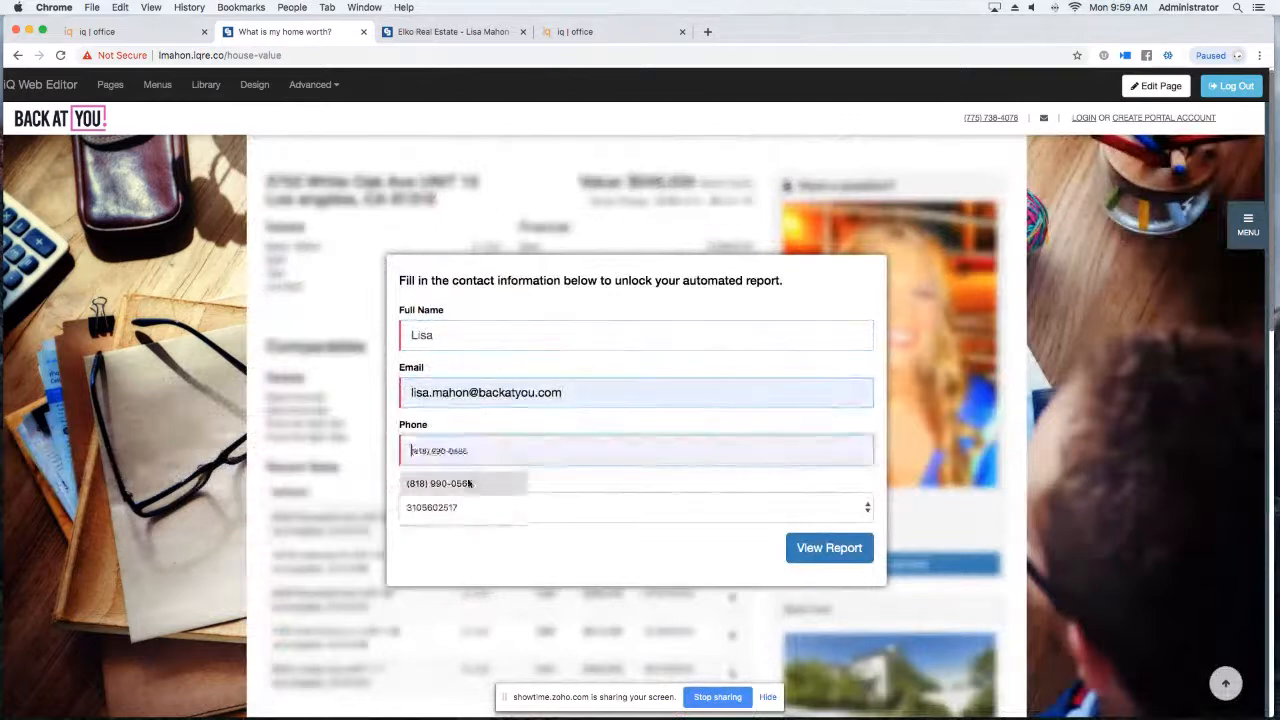
click(467, 484)
click(609, 512)
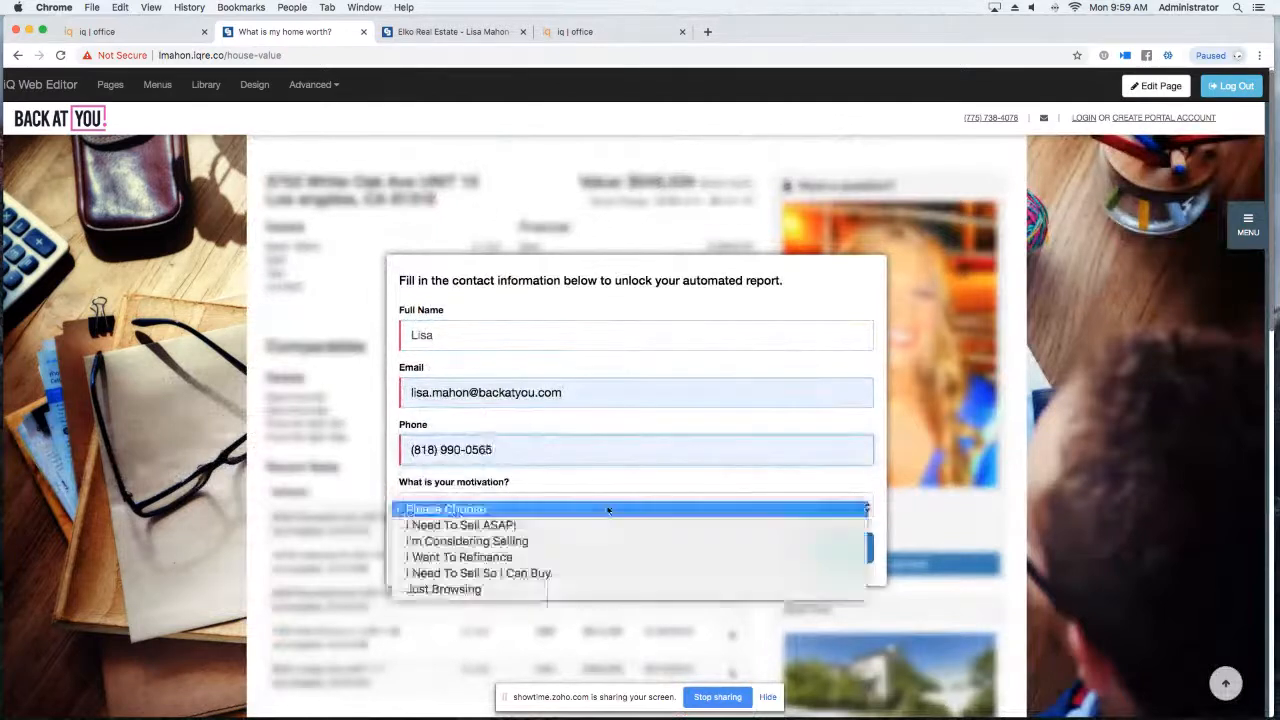
click(507, 541)
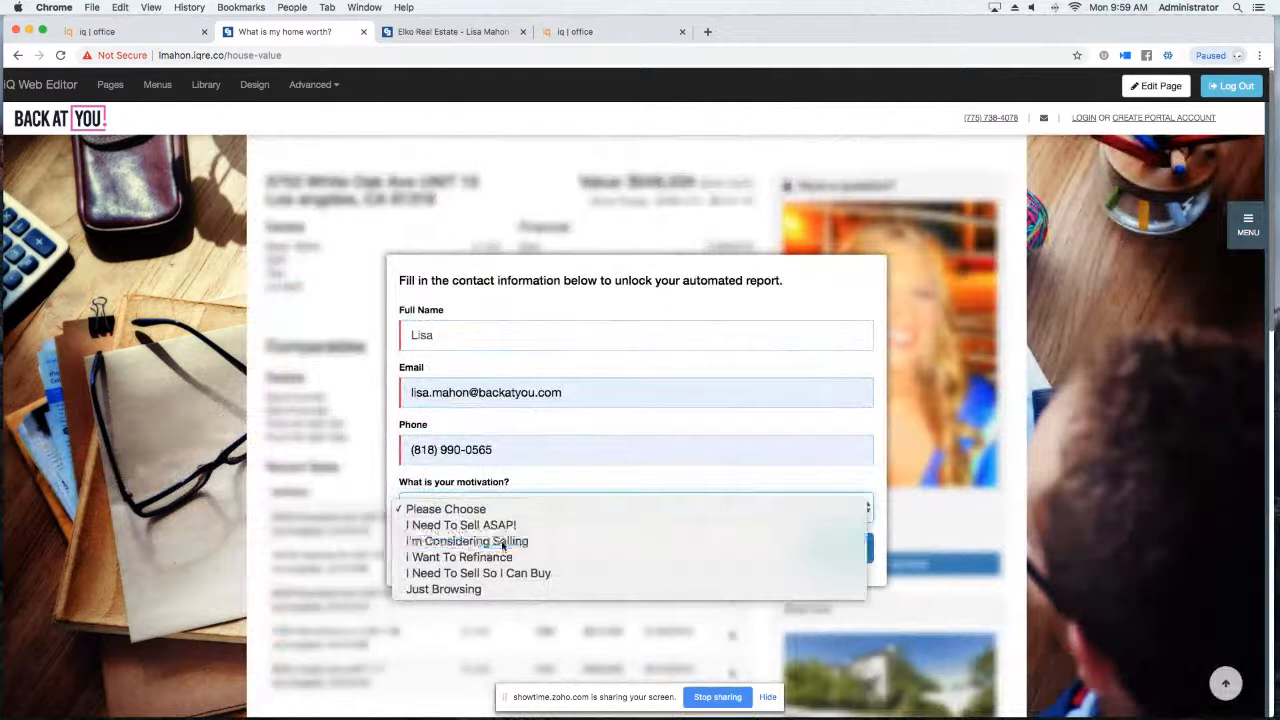
click(820, 548)
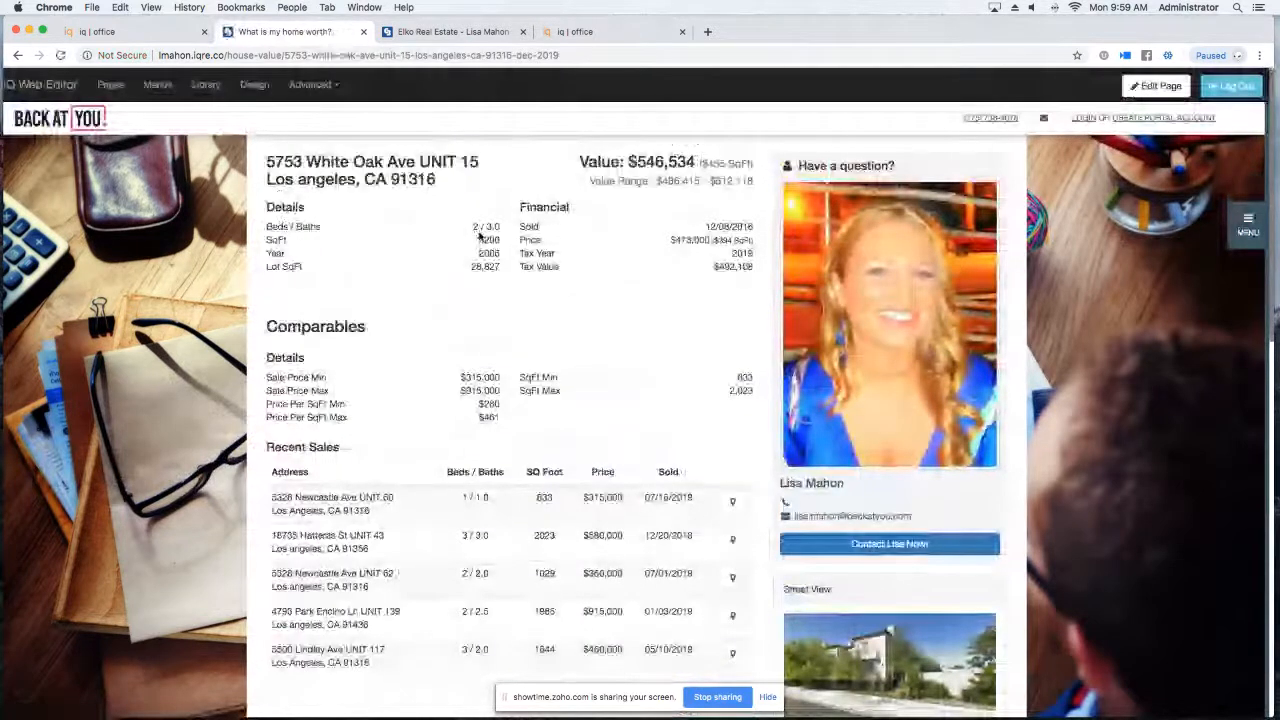
Scroll through the valuation report, then reload the empty What is my home worth? page.
scroll(480, 234, down, 10)
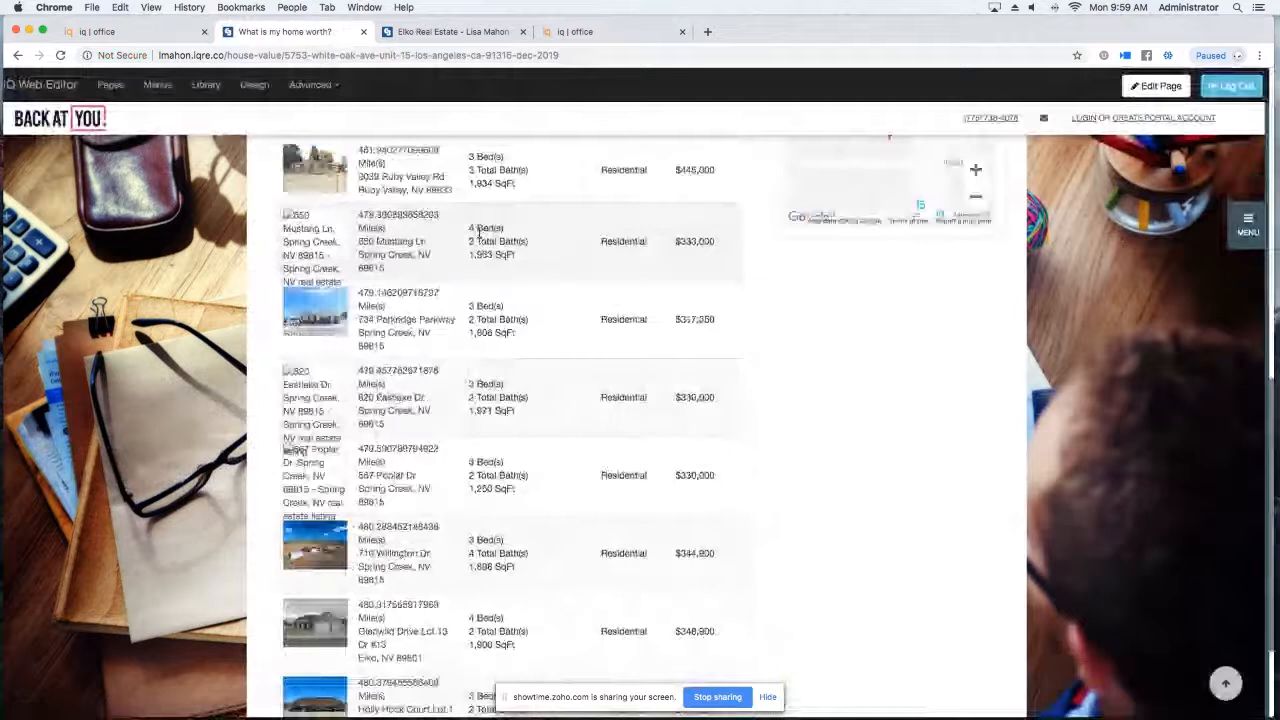
scroll(480, 233, up, 10)
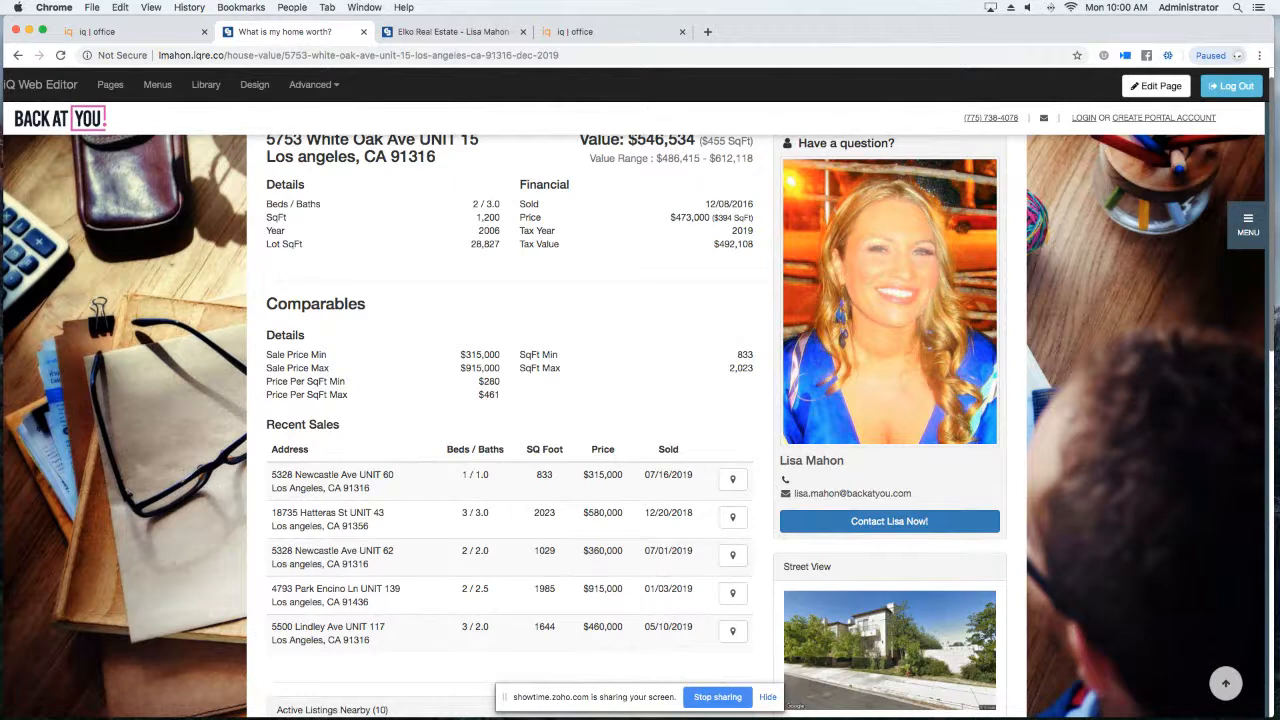
scroll(290, 132, up, 1)
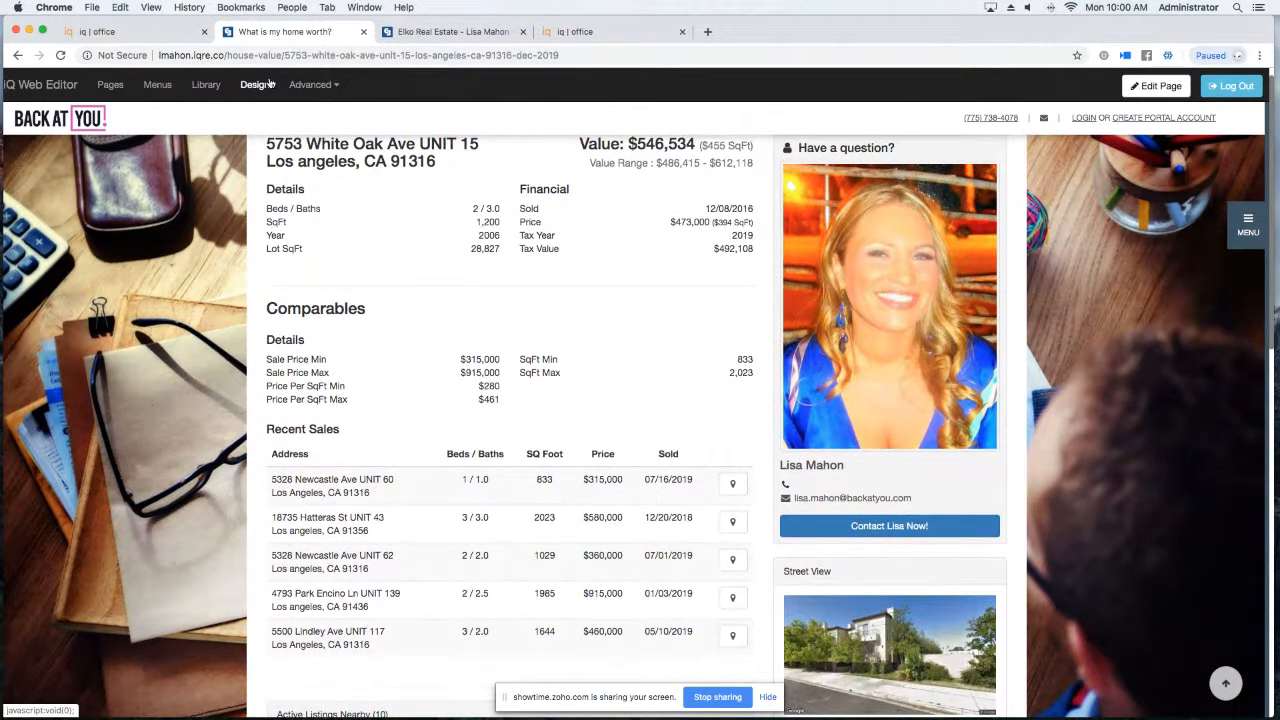
click(1240, 225)
click(1156, 256)
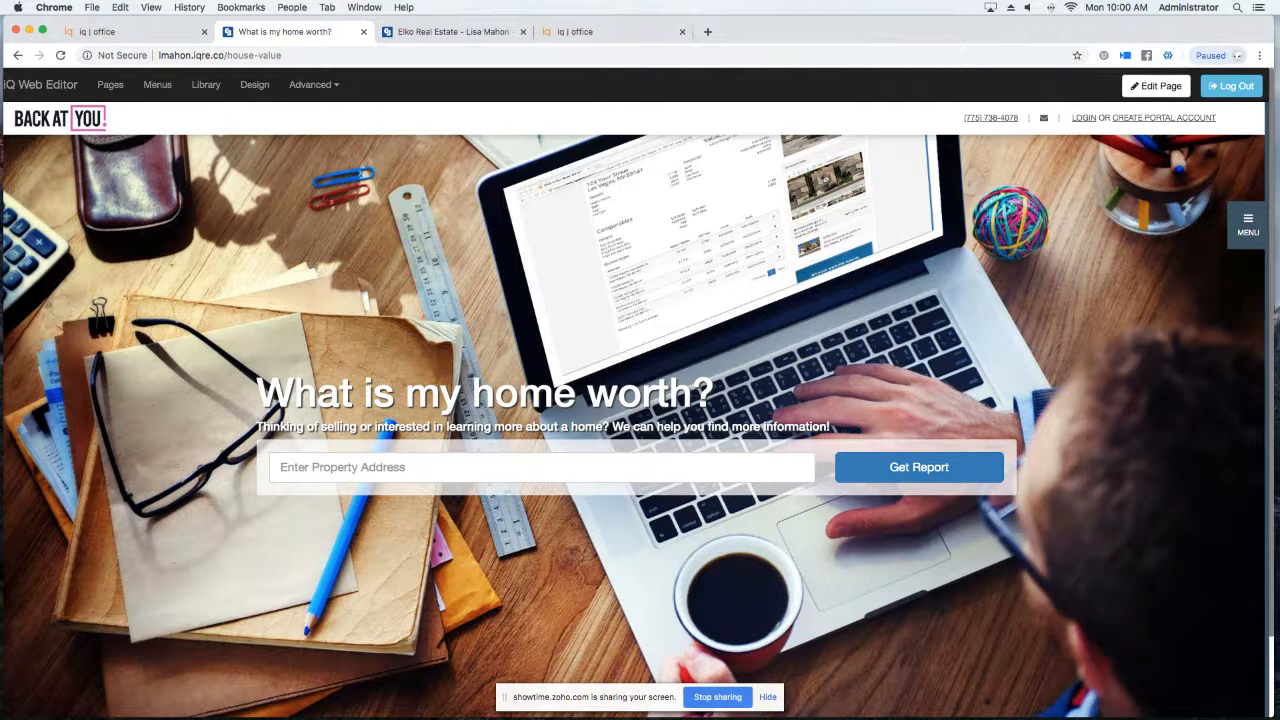
Browse the My Portal account page's login form and features, then return to listings.
click(1145, 118)
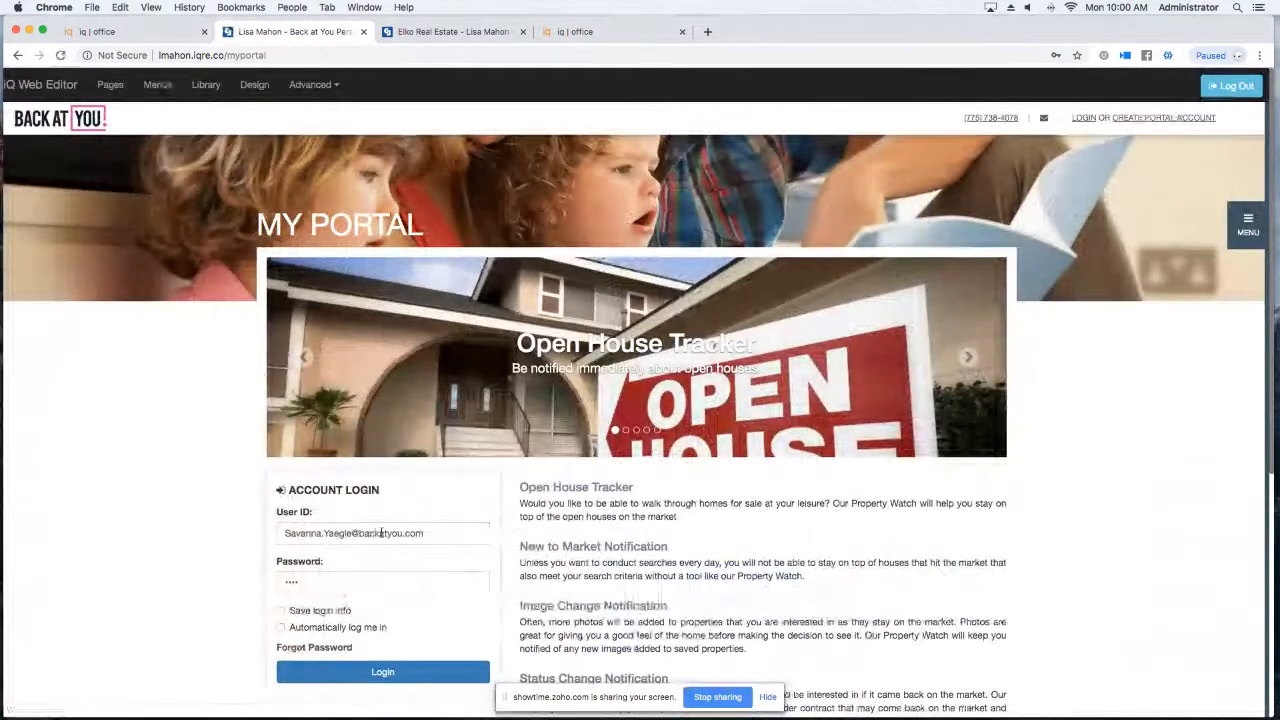
scroll(484, 472, down, 5)
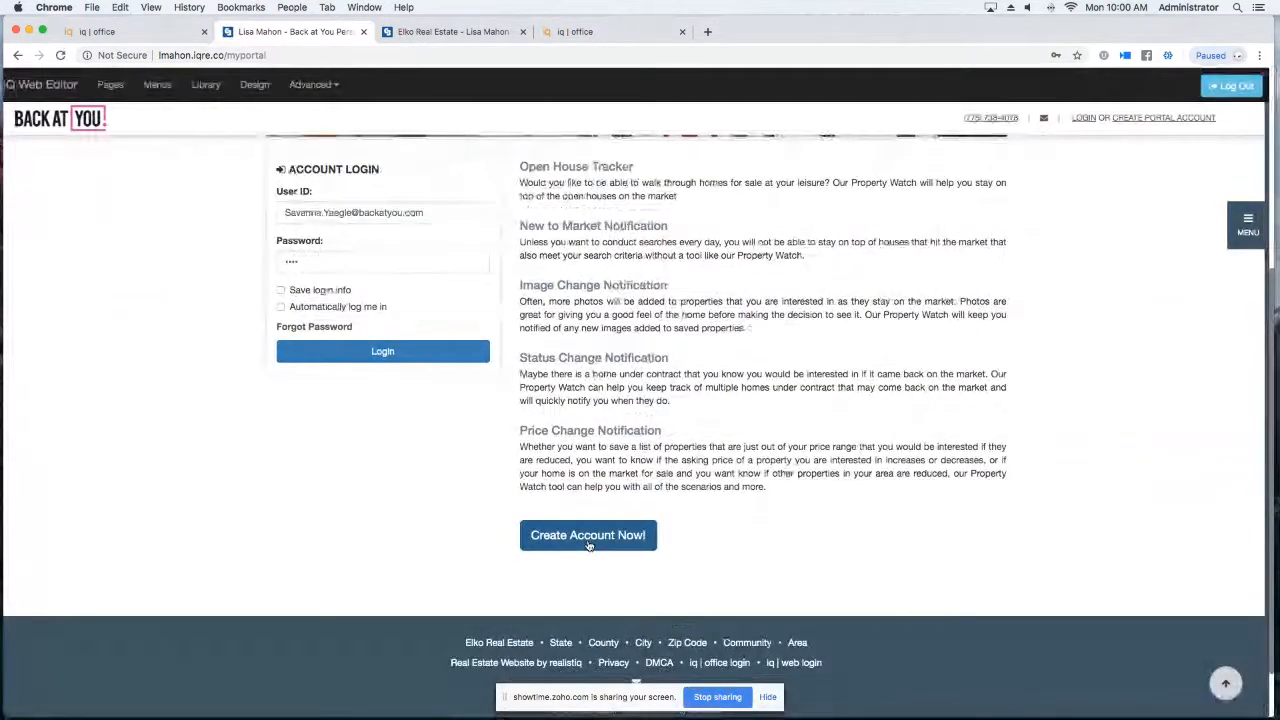
scroll(590, 519, up, 2)
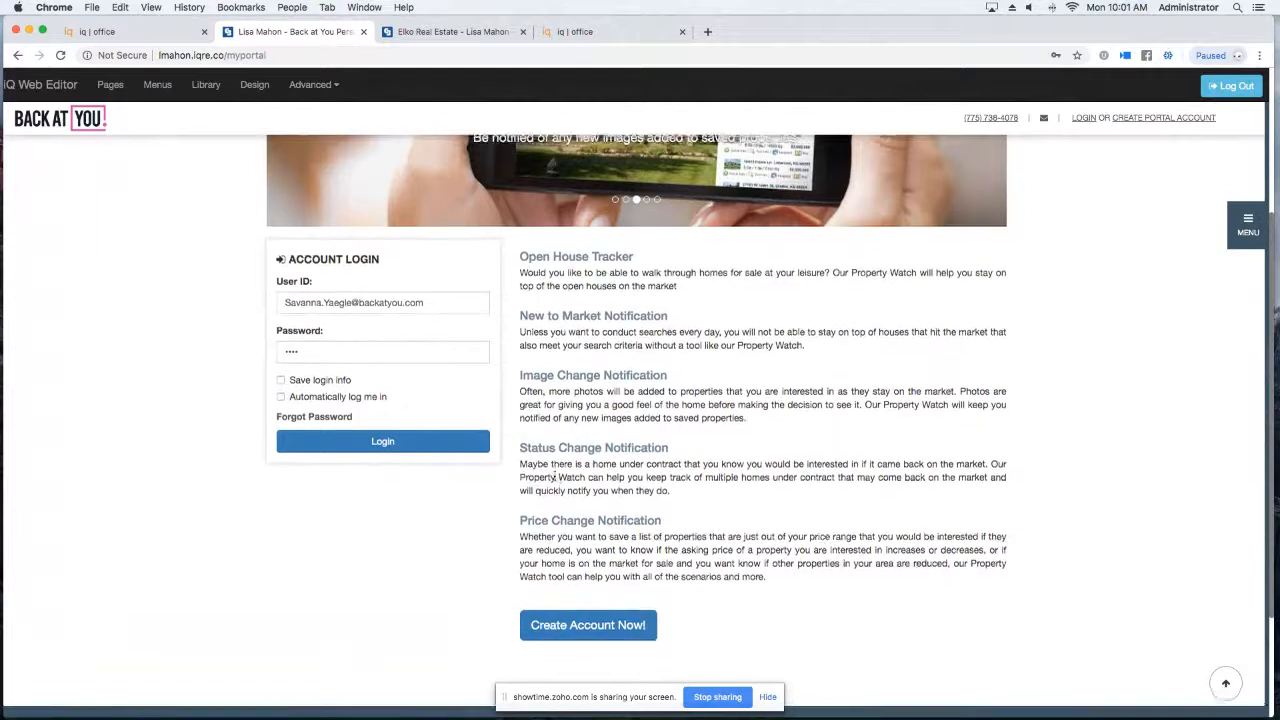
scroll(543, 531, down, 1)
scroll(598, 520, up, 1)
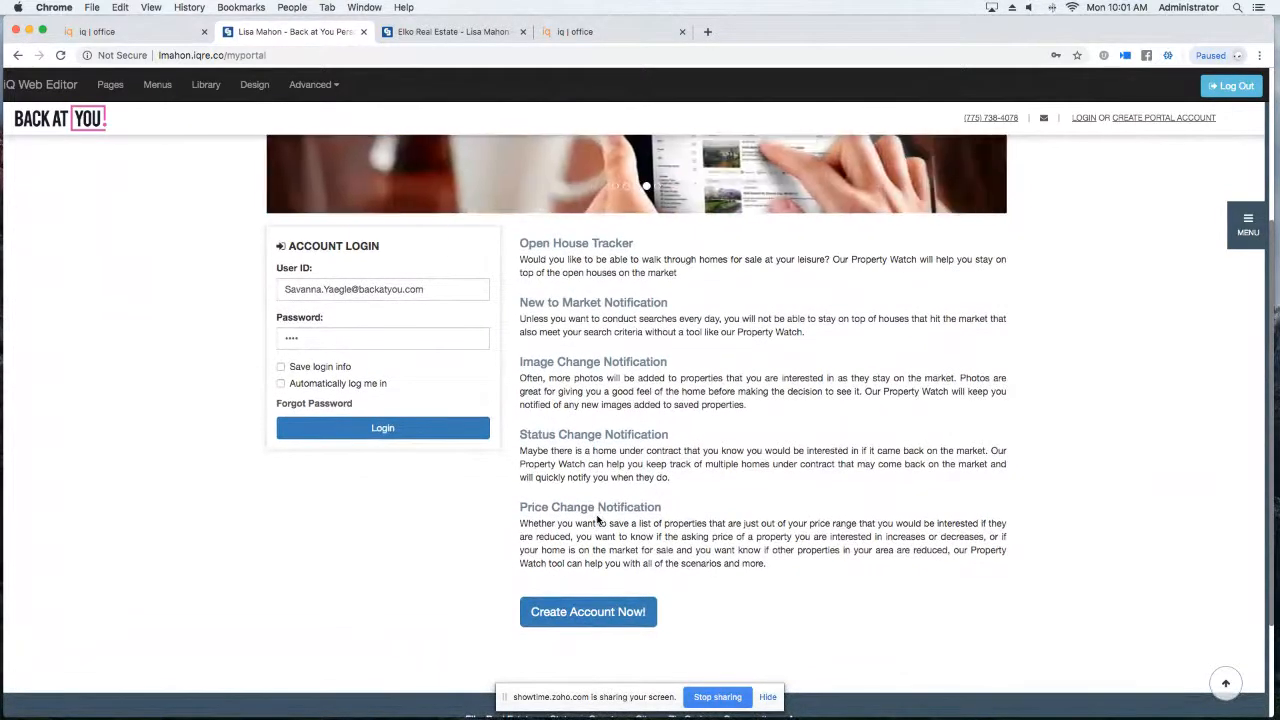
scroll(518, 453, up, 4)
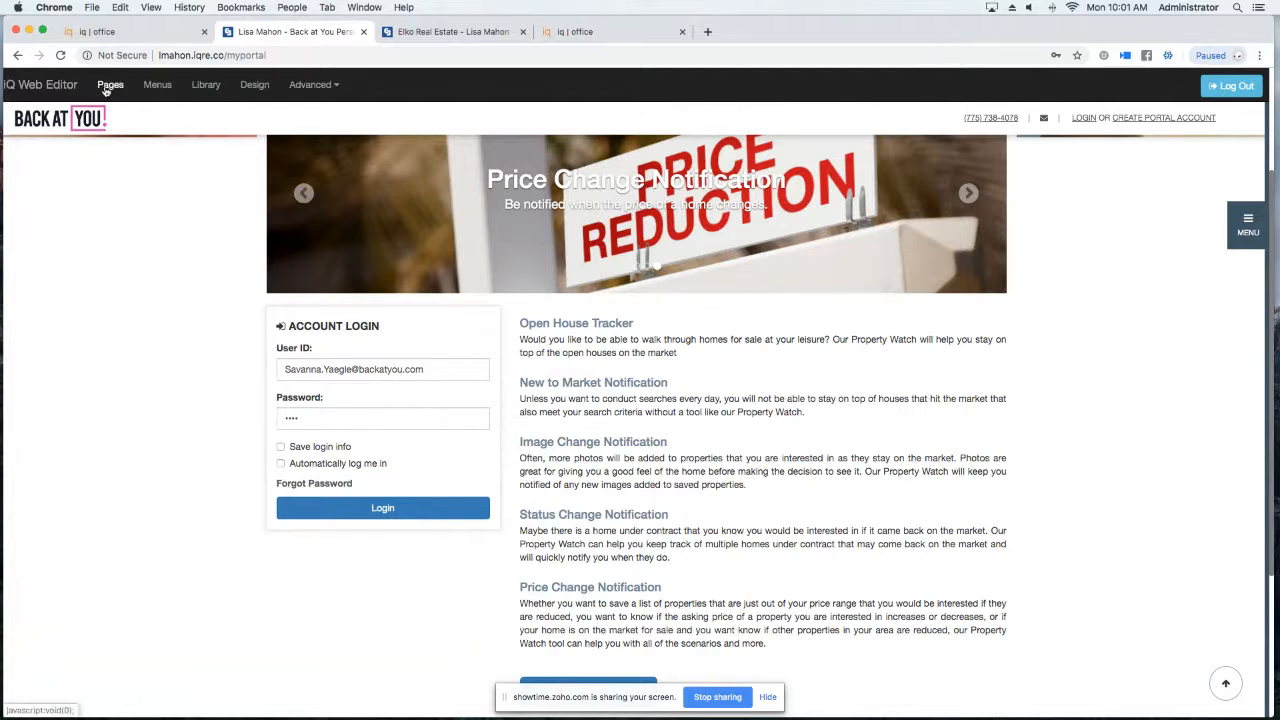
drag(106, 92, 118, 159)
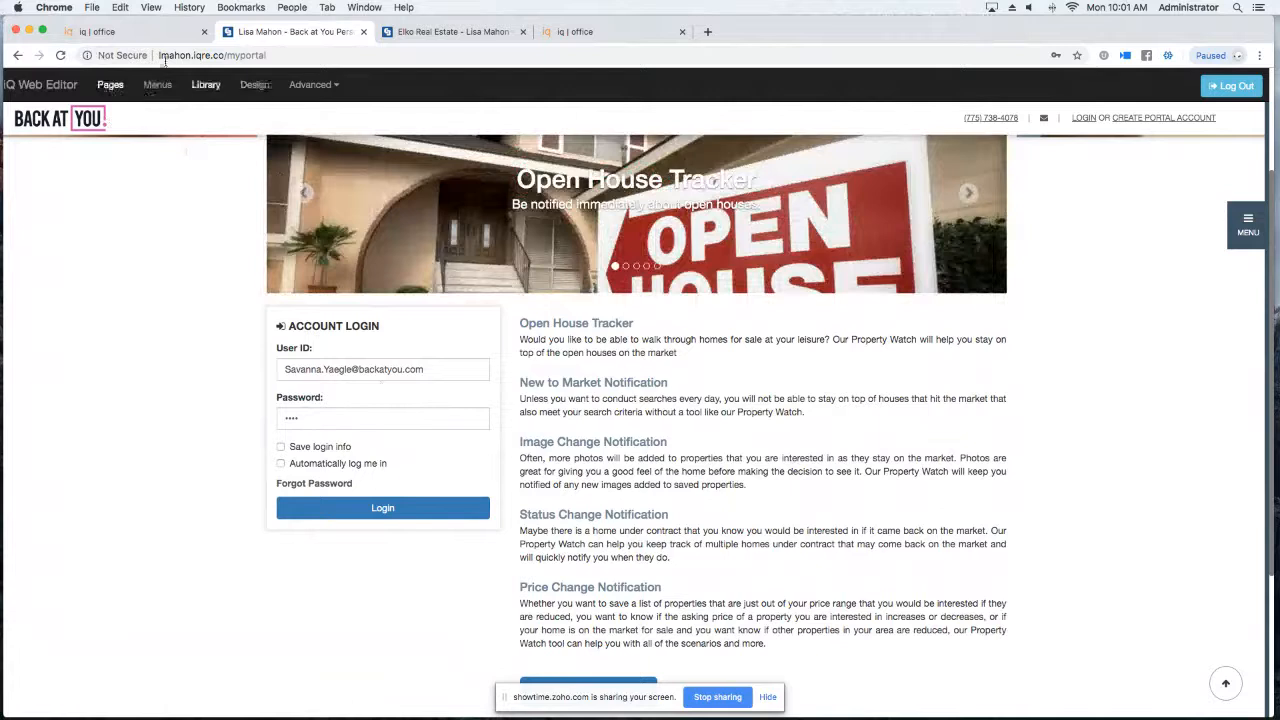
click(72, 86)
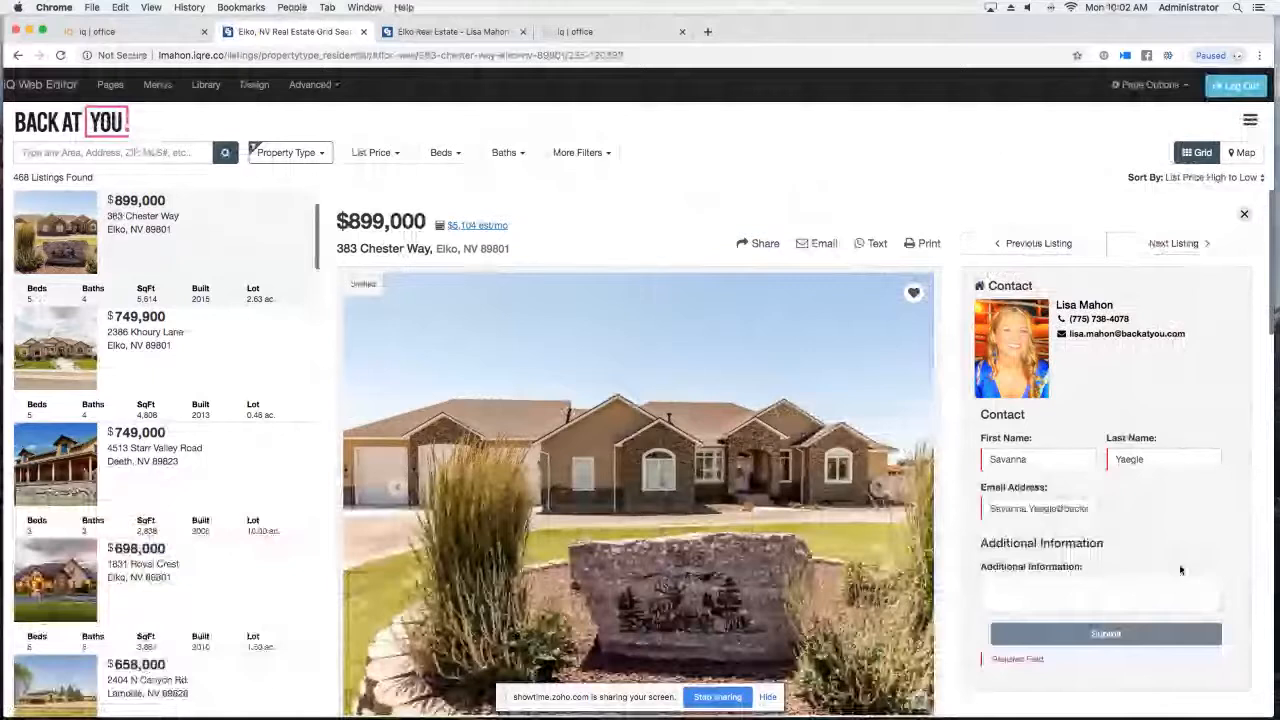
Scroll through the $899,000 Elko listing's features, market activity and Request a showing form.
scroll(1043, 478, down, 5)
scroll(1043, 478, down, 10)
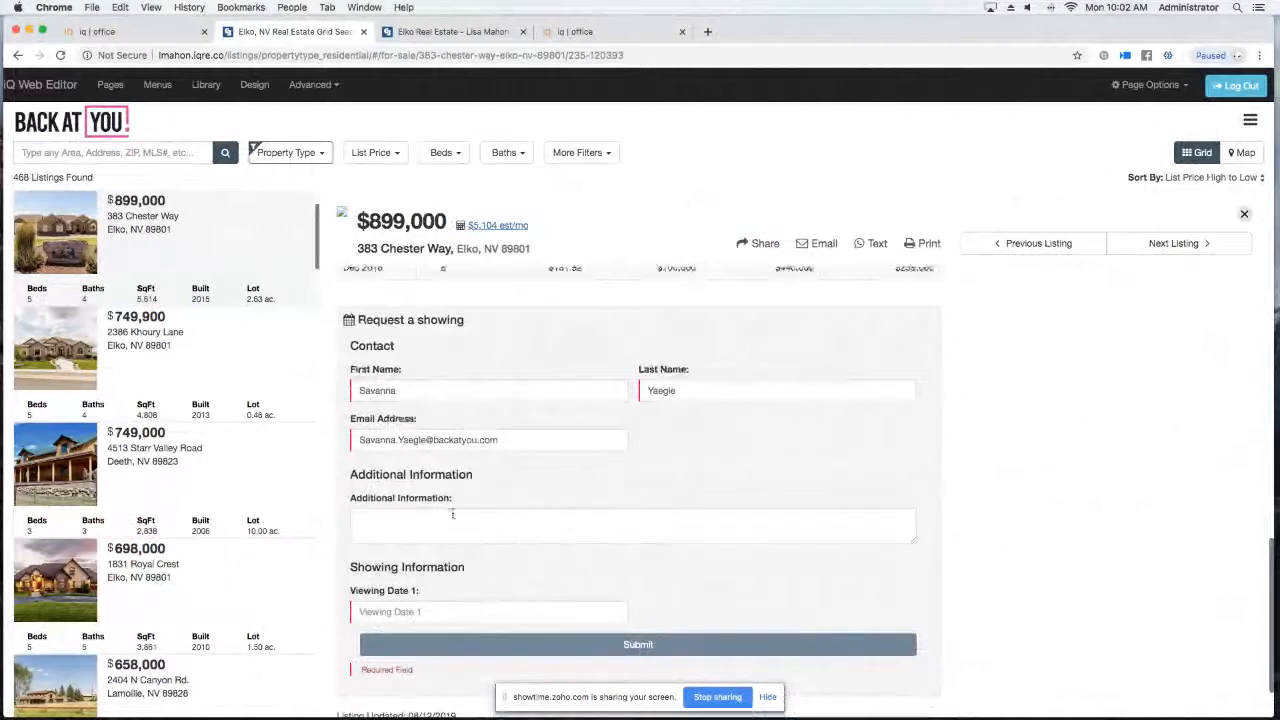
scroll(458, 512, up, 5)
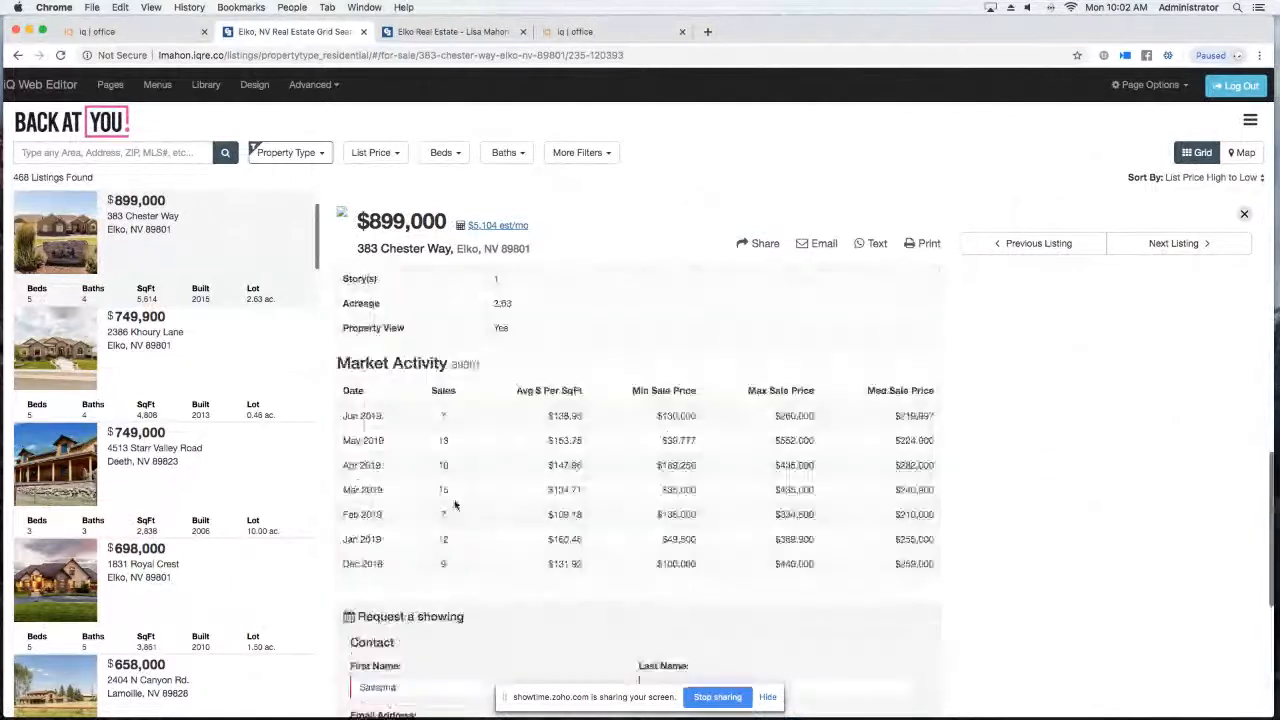
scroll(454, 505, up, 10)
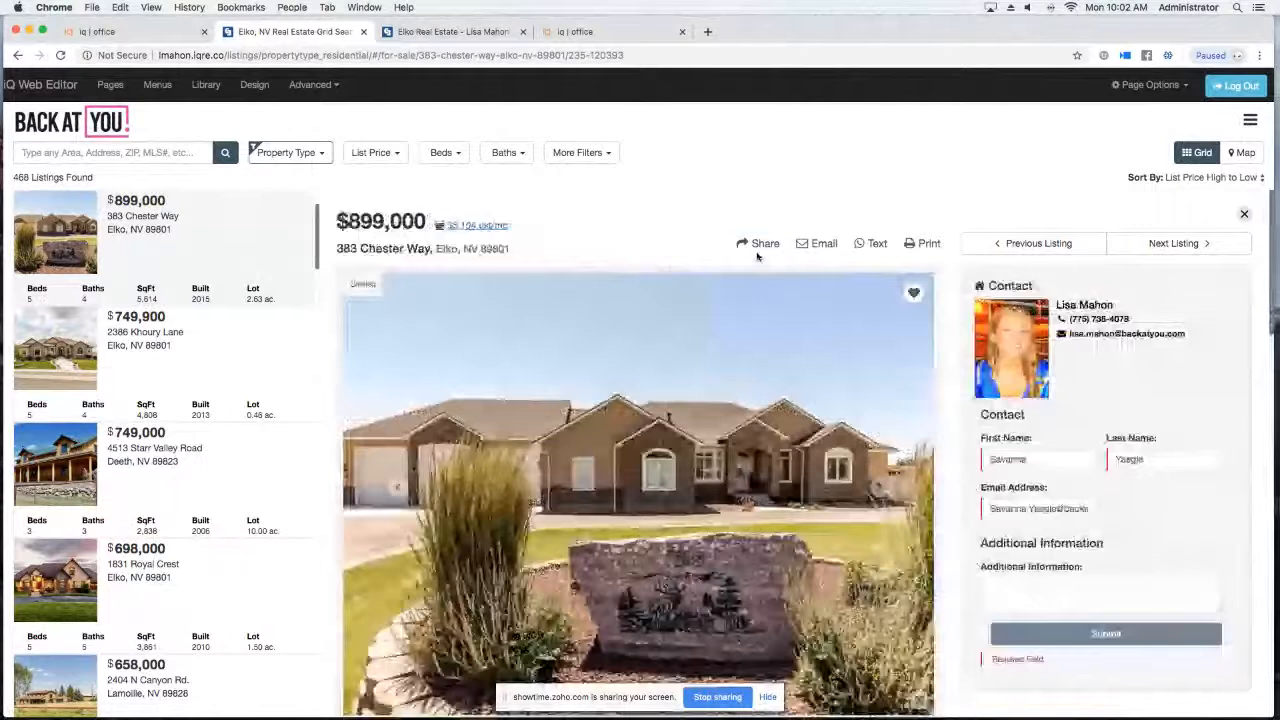
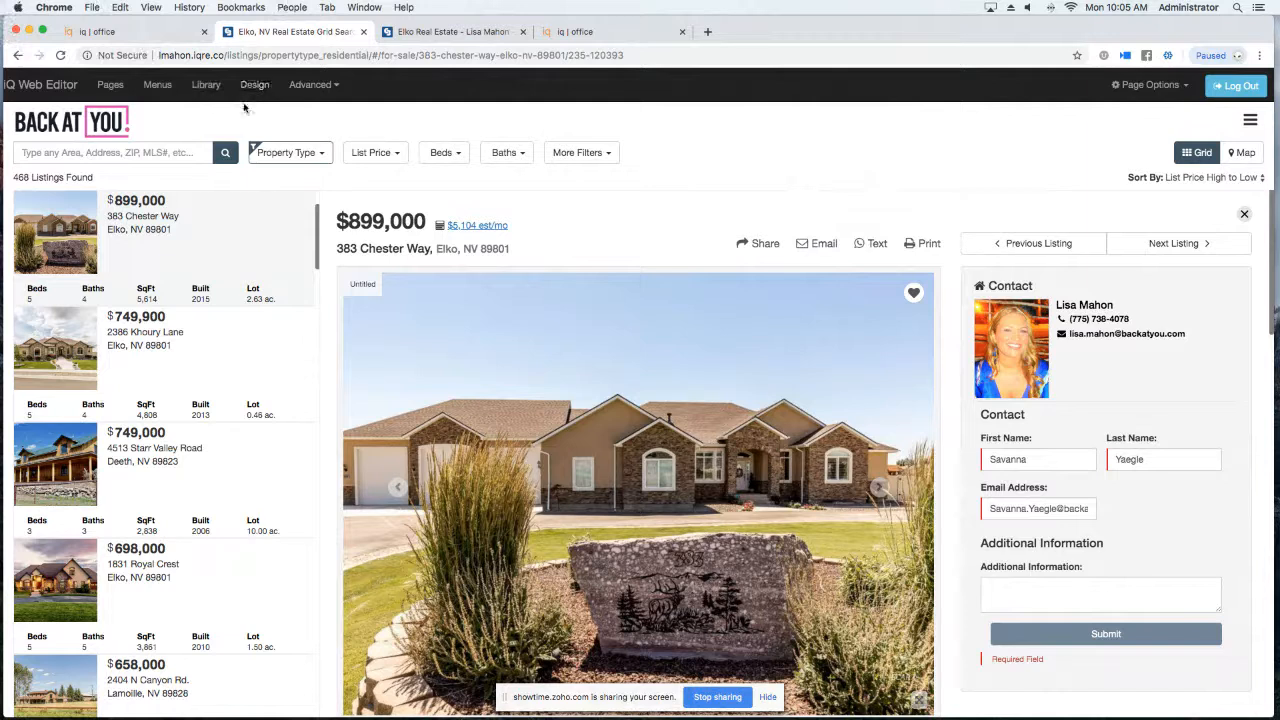
Open the iQ Office dashboard through the 'iq | office login' link in the real estate site's footer.
click(127, 37)
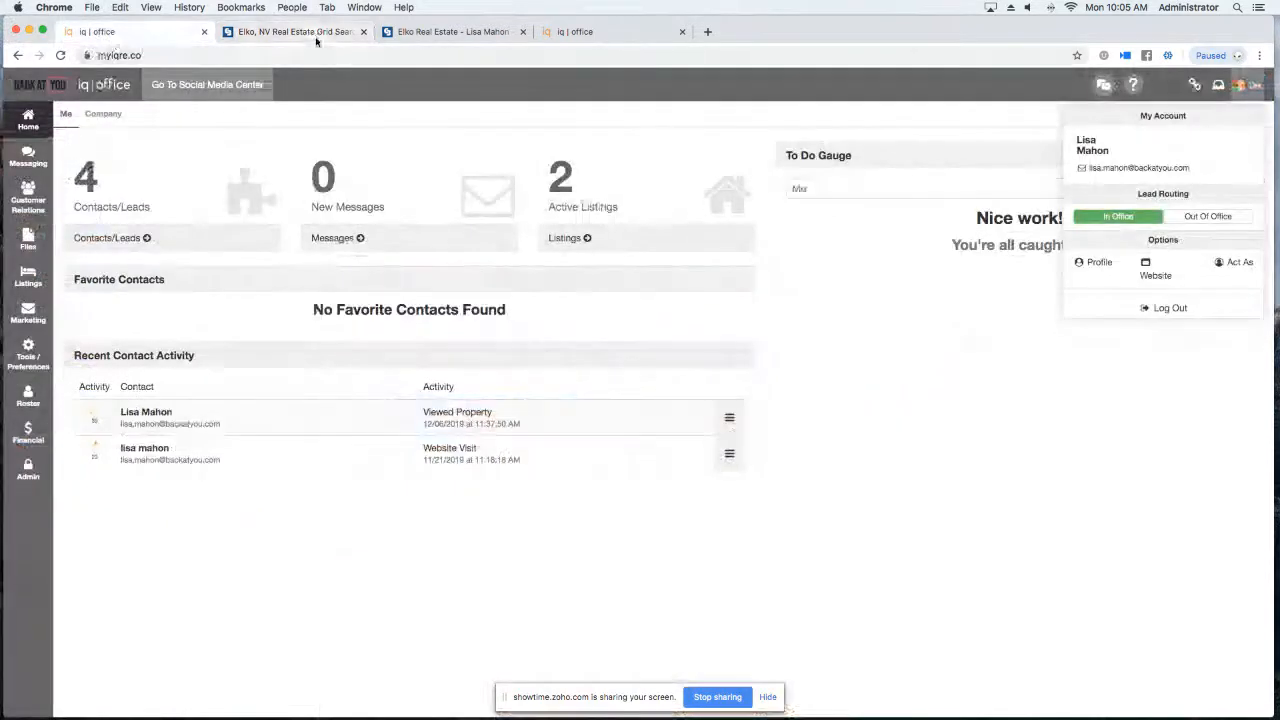
click(317, 35)
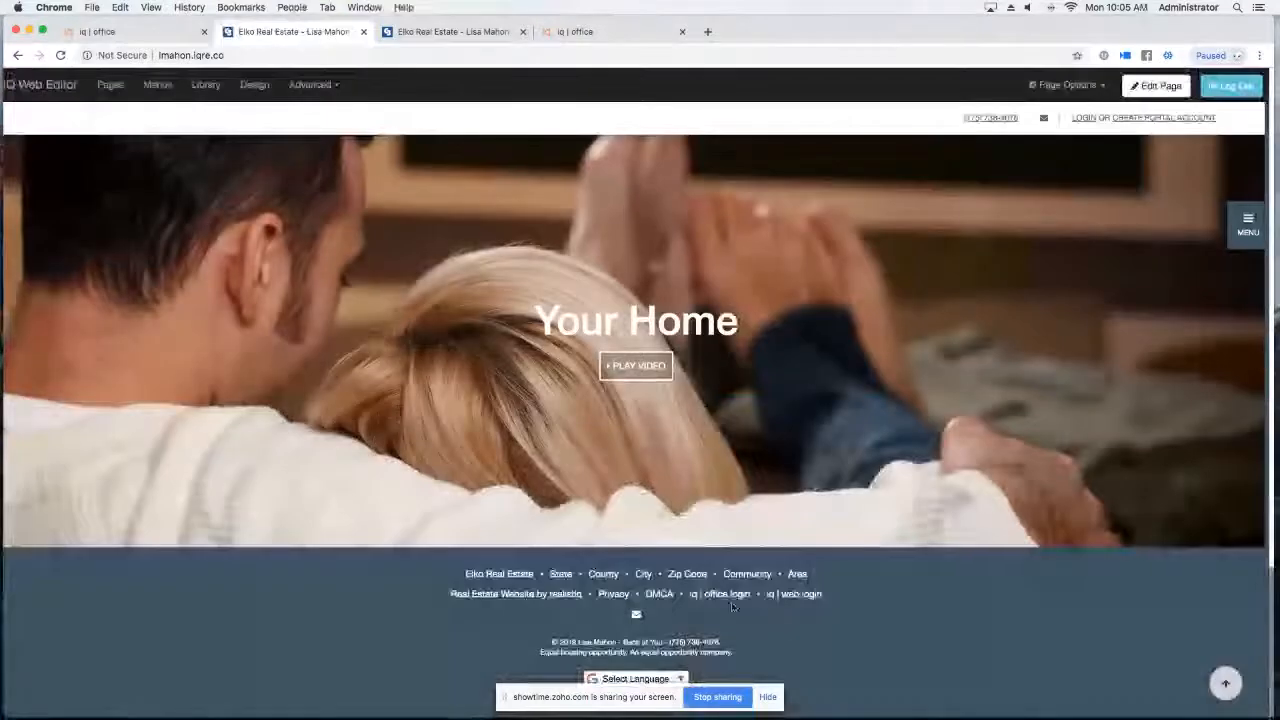
click(716, 596)
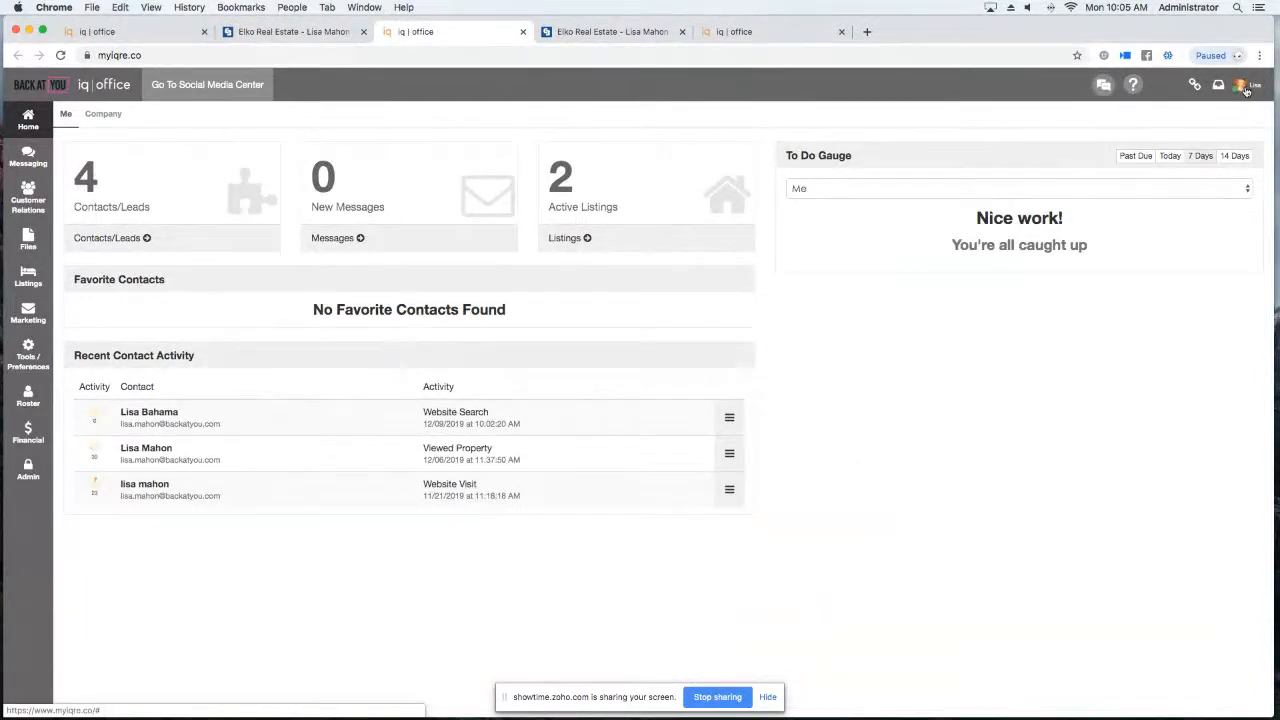
Open the agent's own profile in iQ Office and scroll down to its profile text and signature.
click(1245, 88)
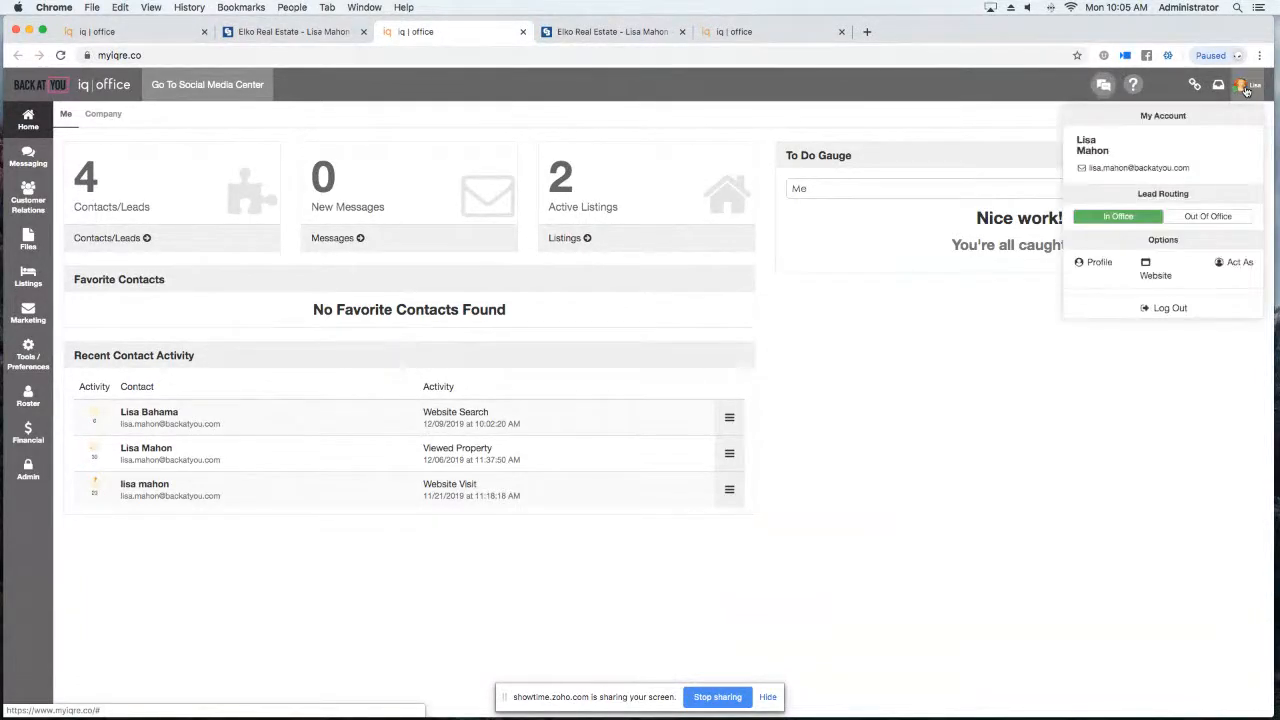
click(1100, 263)
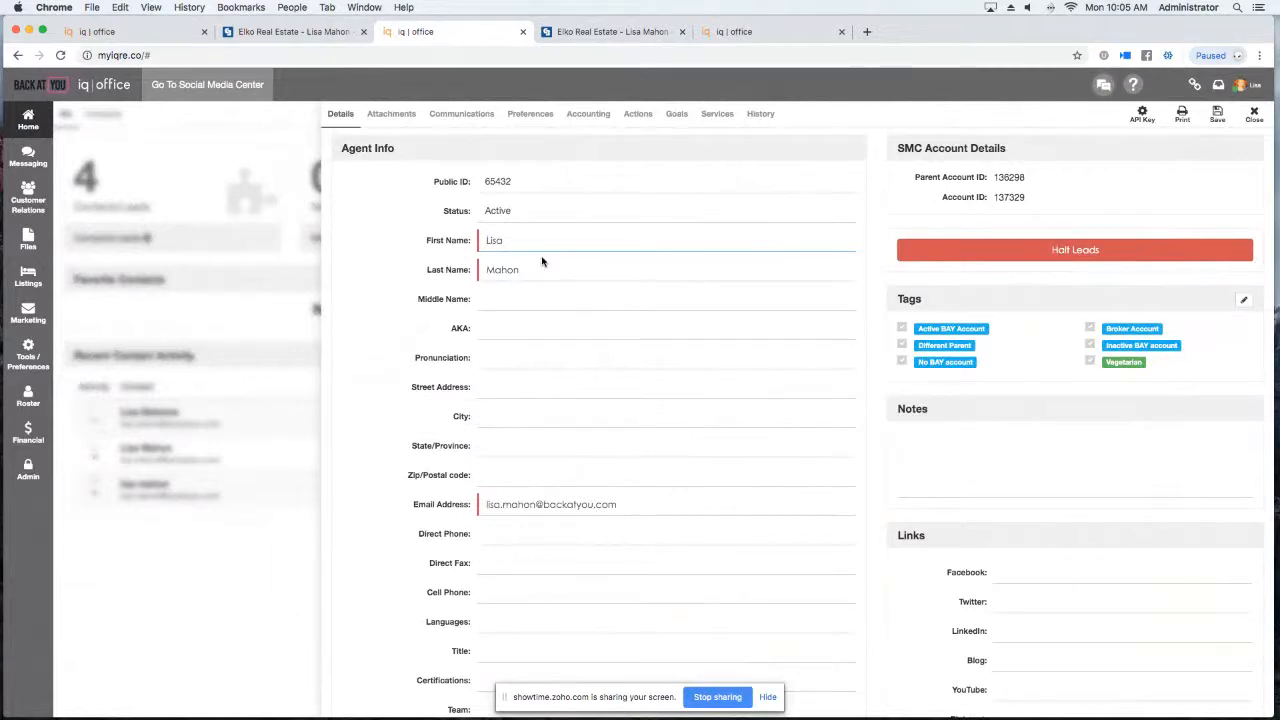
scroll(542, 259, down, 5)
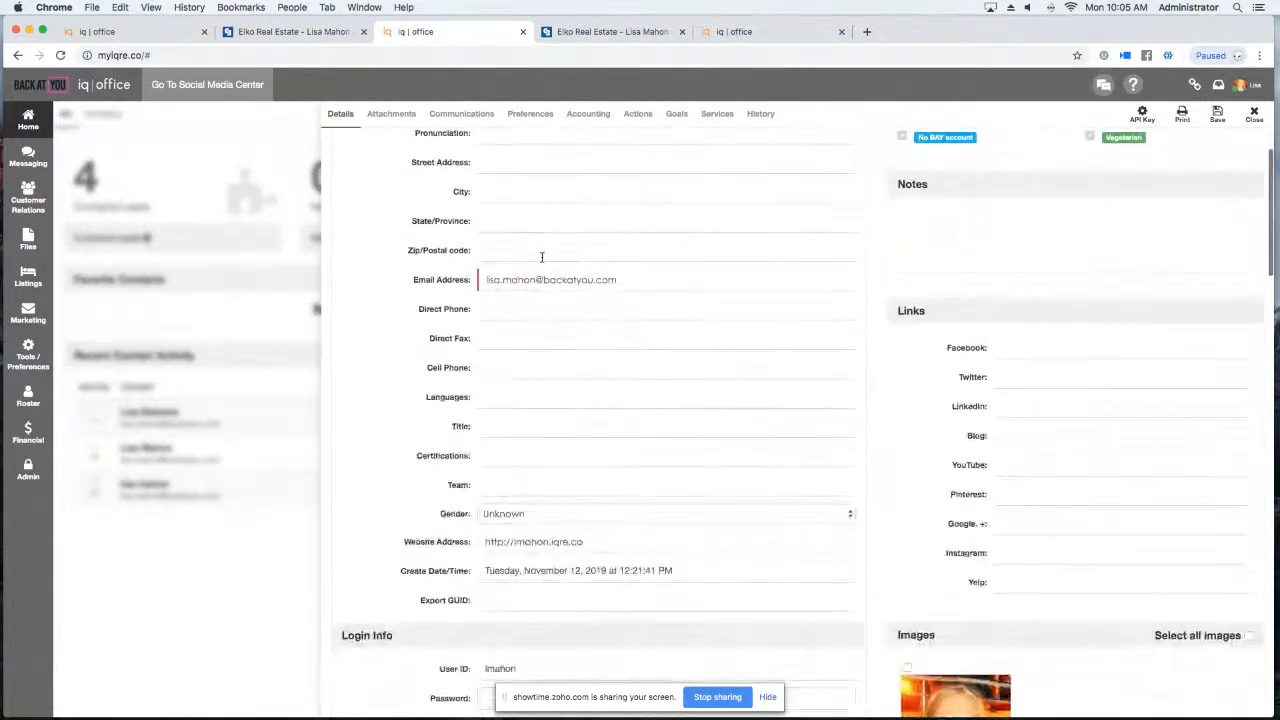
scroll(542, 259, down, 9)
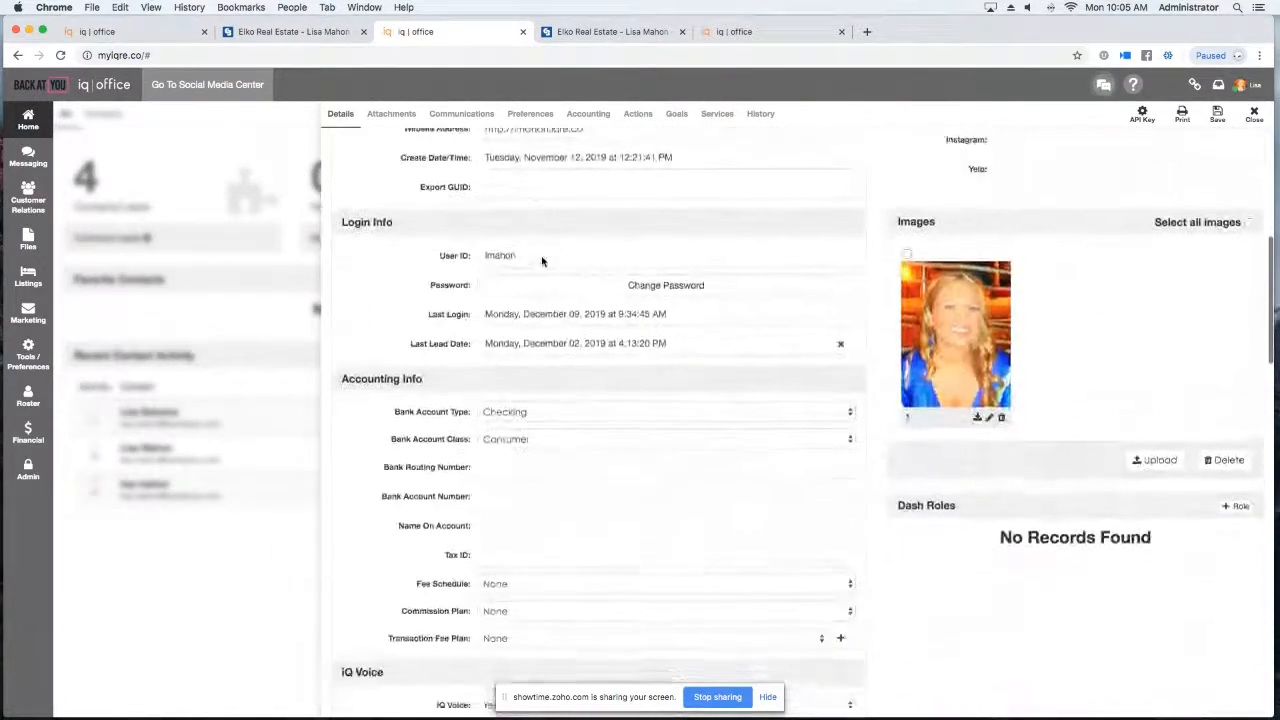
scroll(542, 261, down, 10)
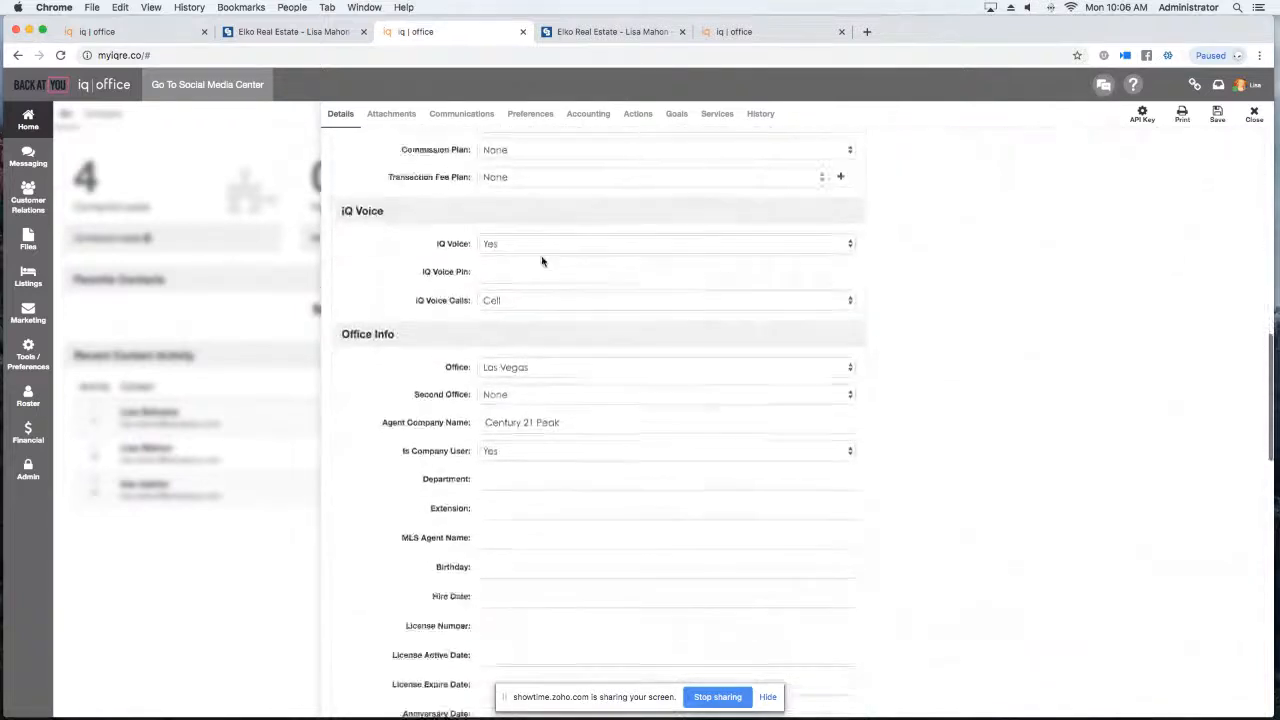
scroll(542, 261, down, 12)
scroll(542, 259, down, 12)
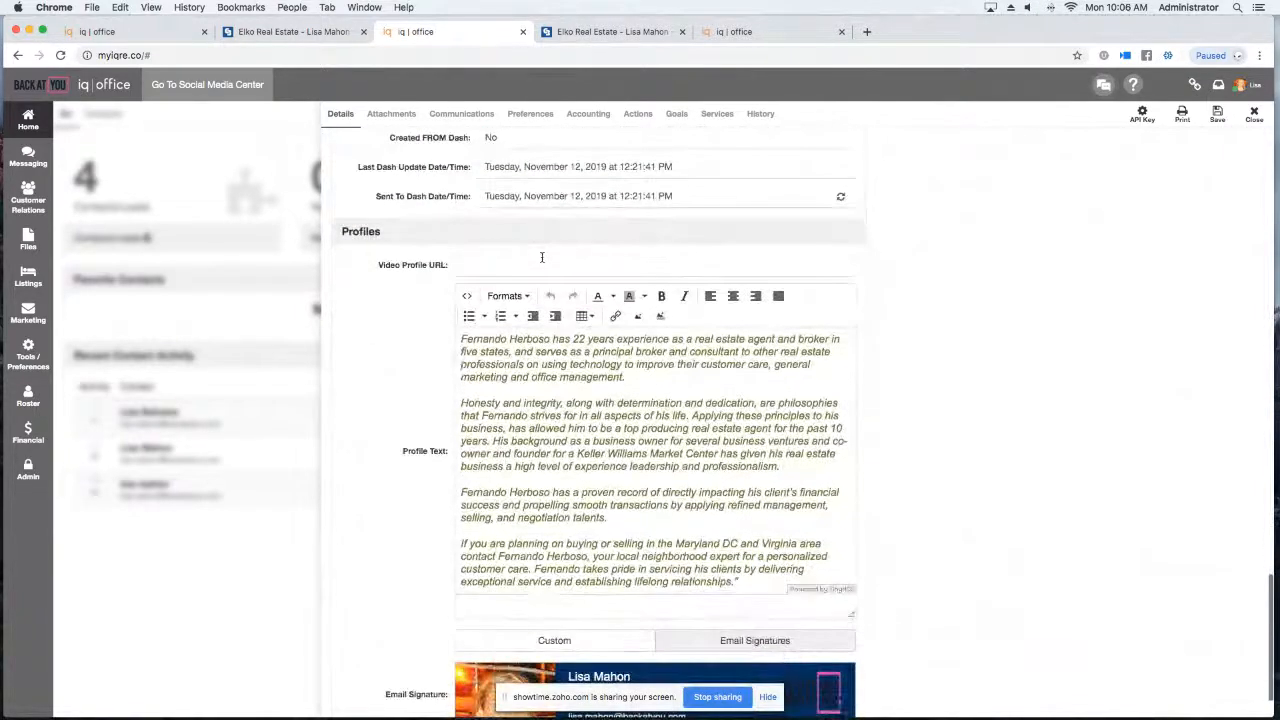
scroll(401, 258, down, 1)
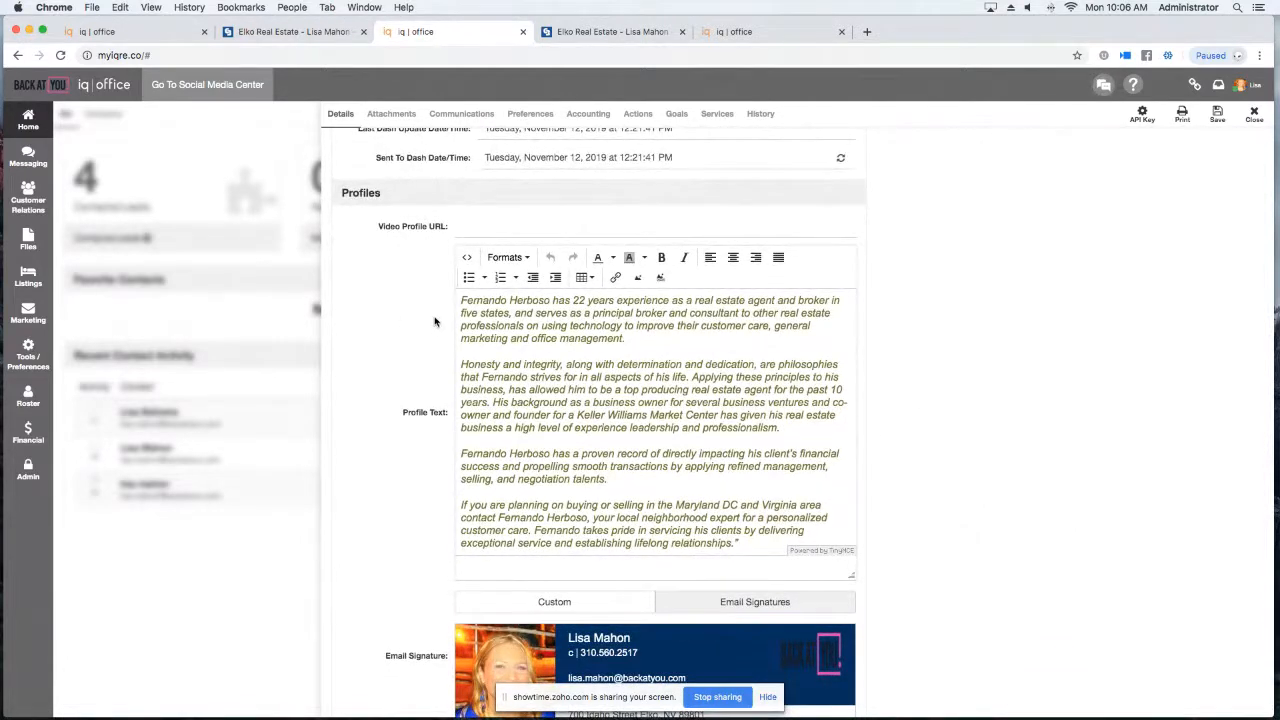
click(312, 33)
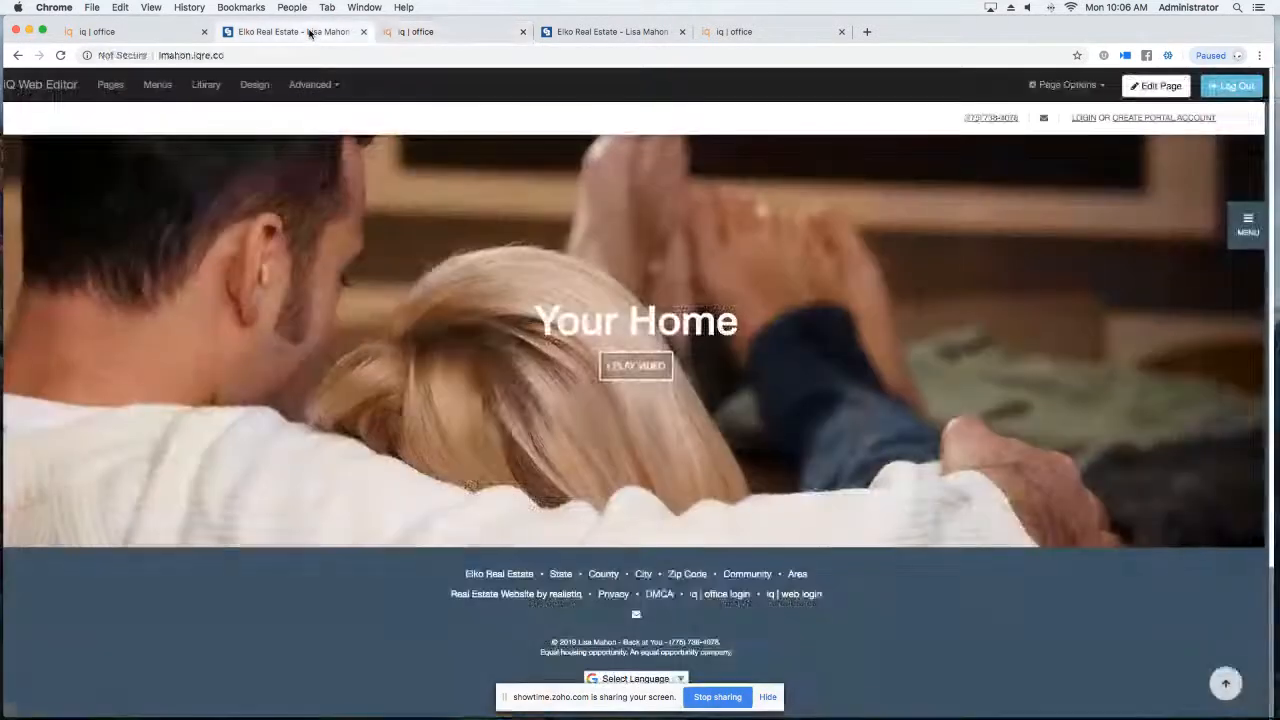
Review the agent info and bio on the site's About Me page, then return to iQ Office.
click(1247, 224)
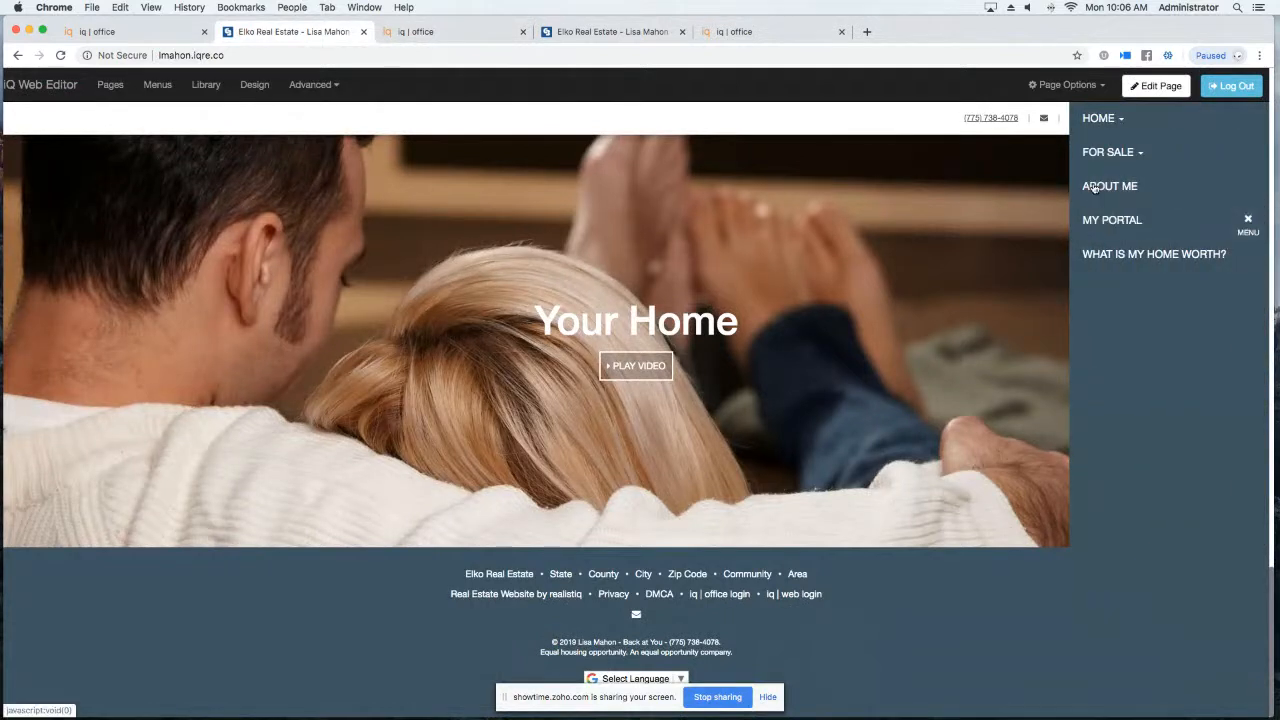
click(641, 31)
click(1246, 226)
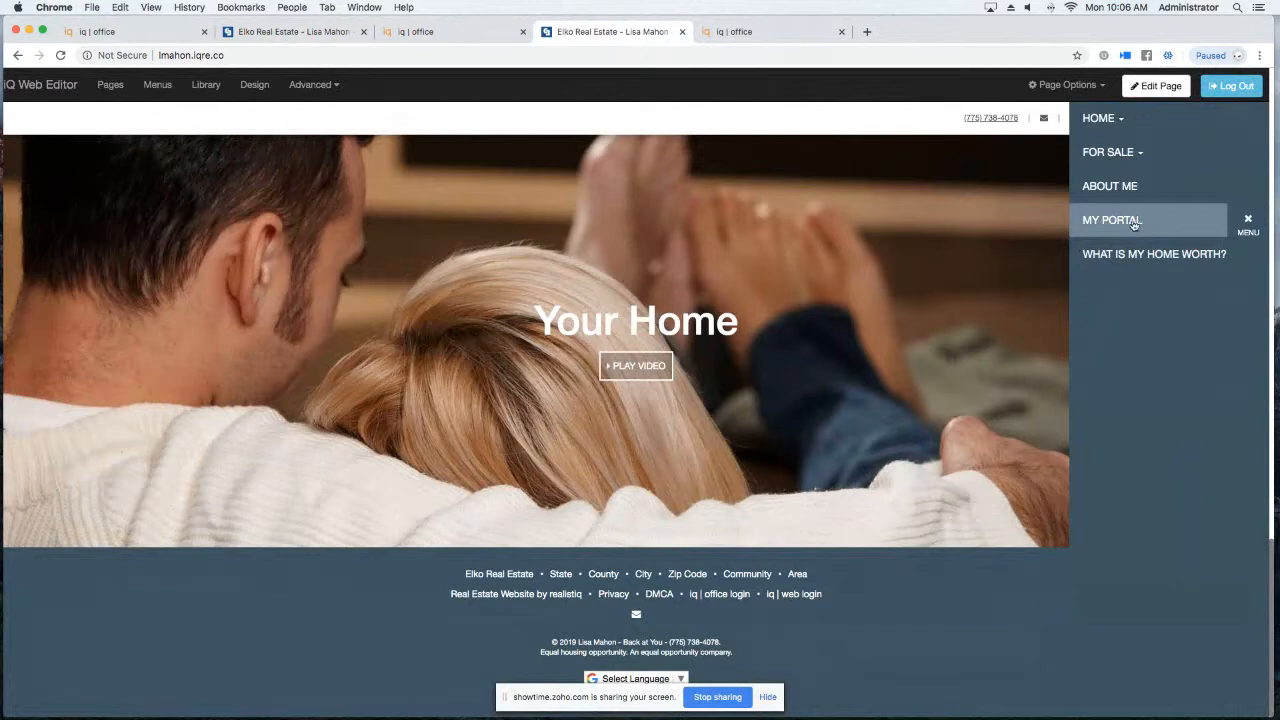
click(1128, 188)
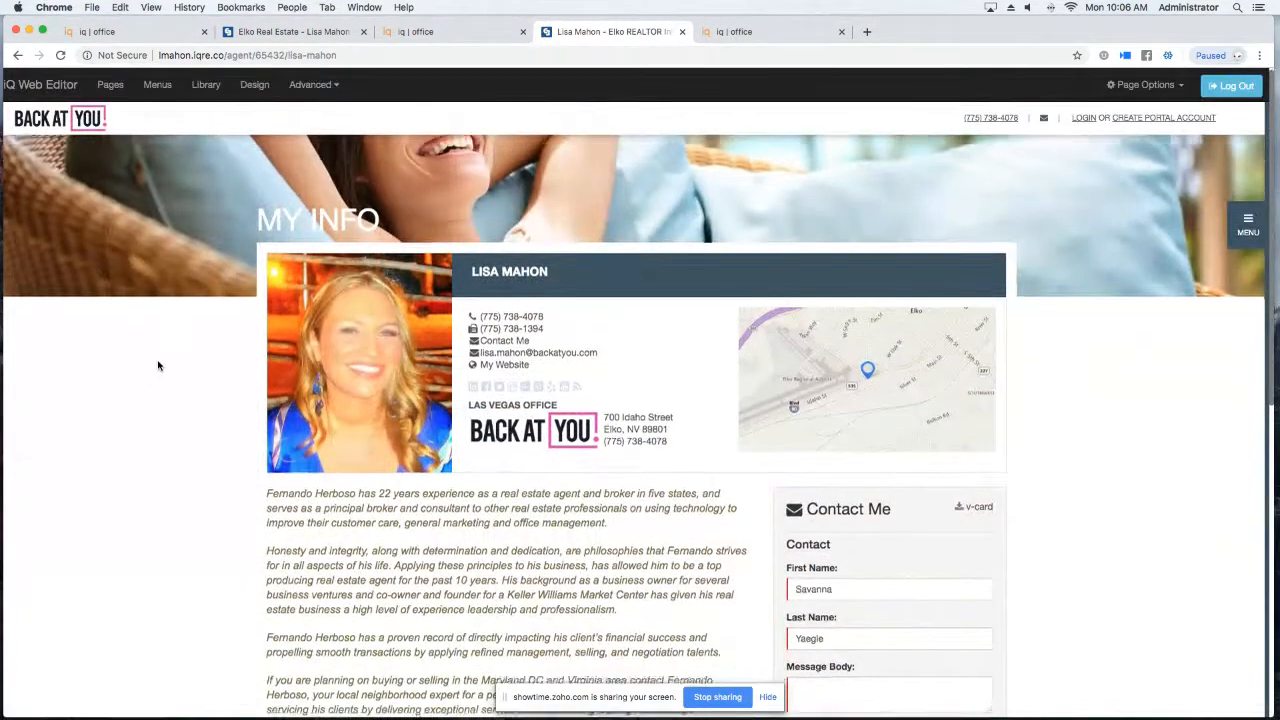
scroll(158, 366, down, 6)
scroll(158, 366, up, 5)
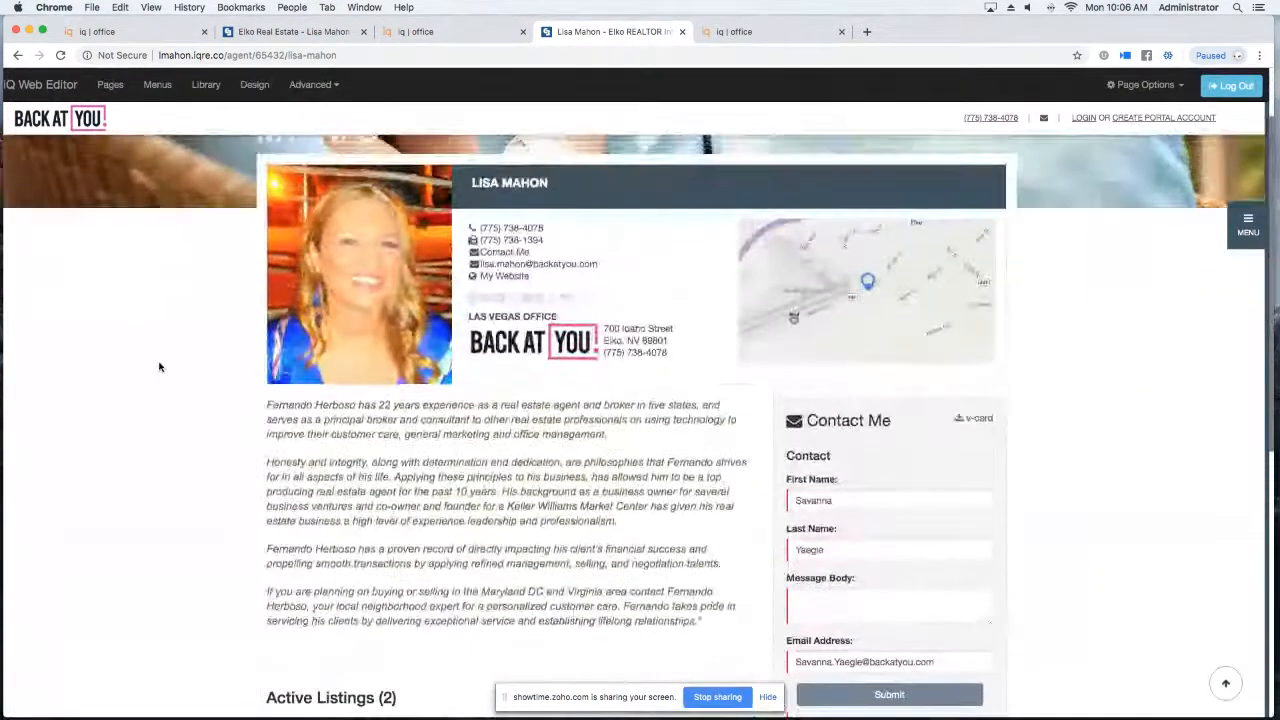
click(405, 33)
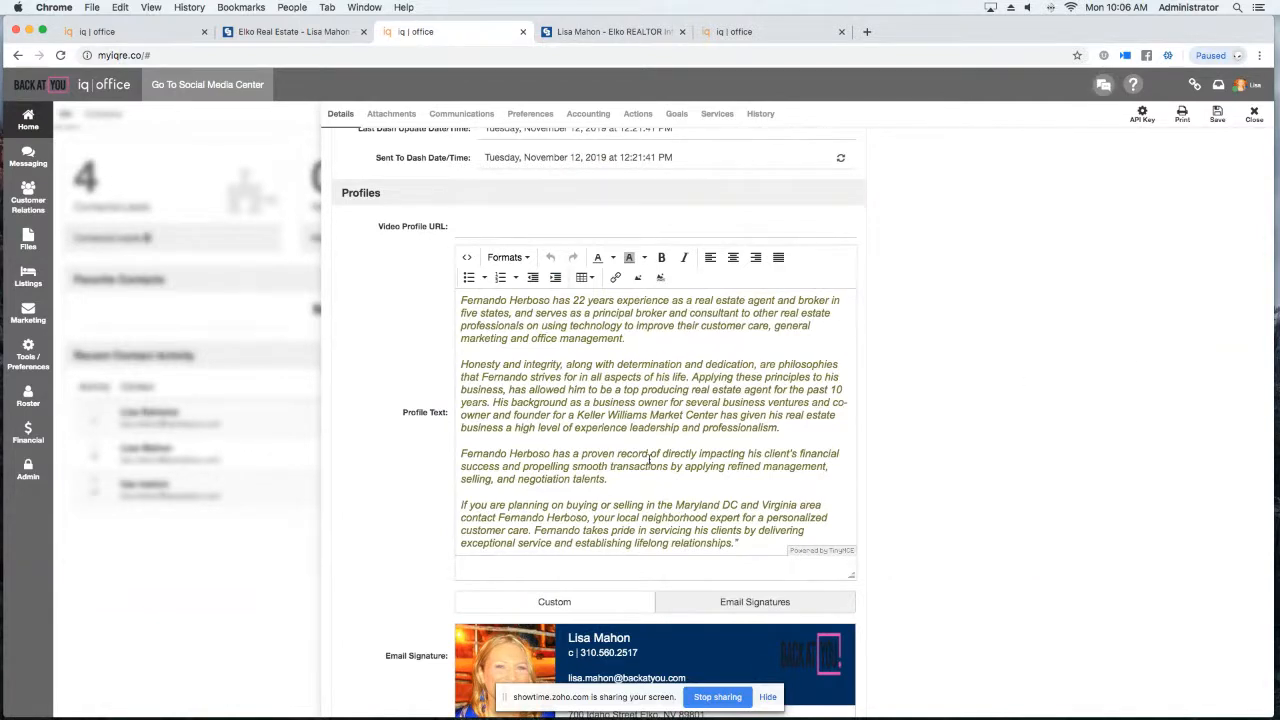
Save the agent profile in iQ Office and view the agent's public profile page.
scroll(626, 402, down, 2)
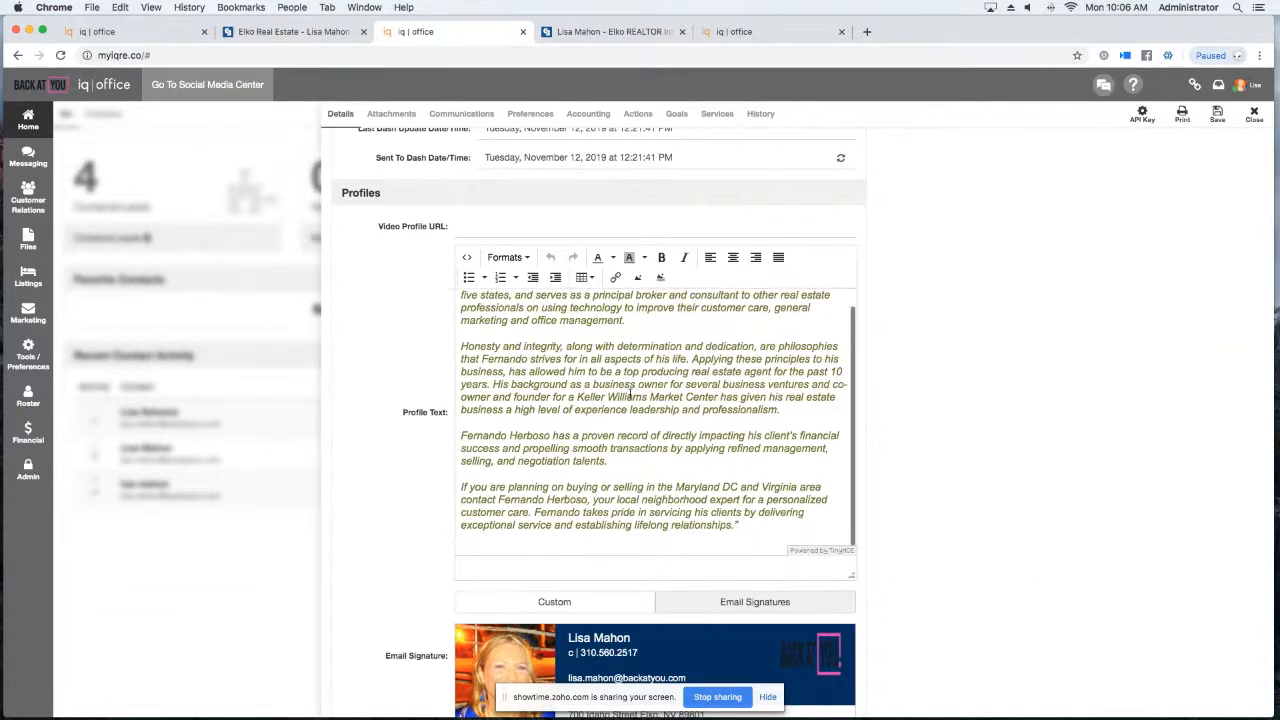
scroll(626, 402, up, 2)
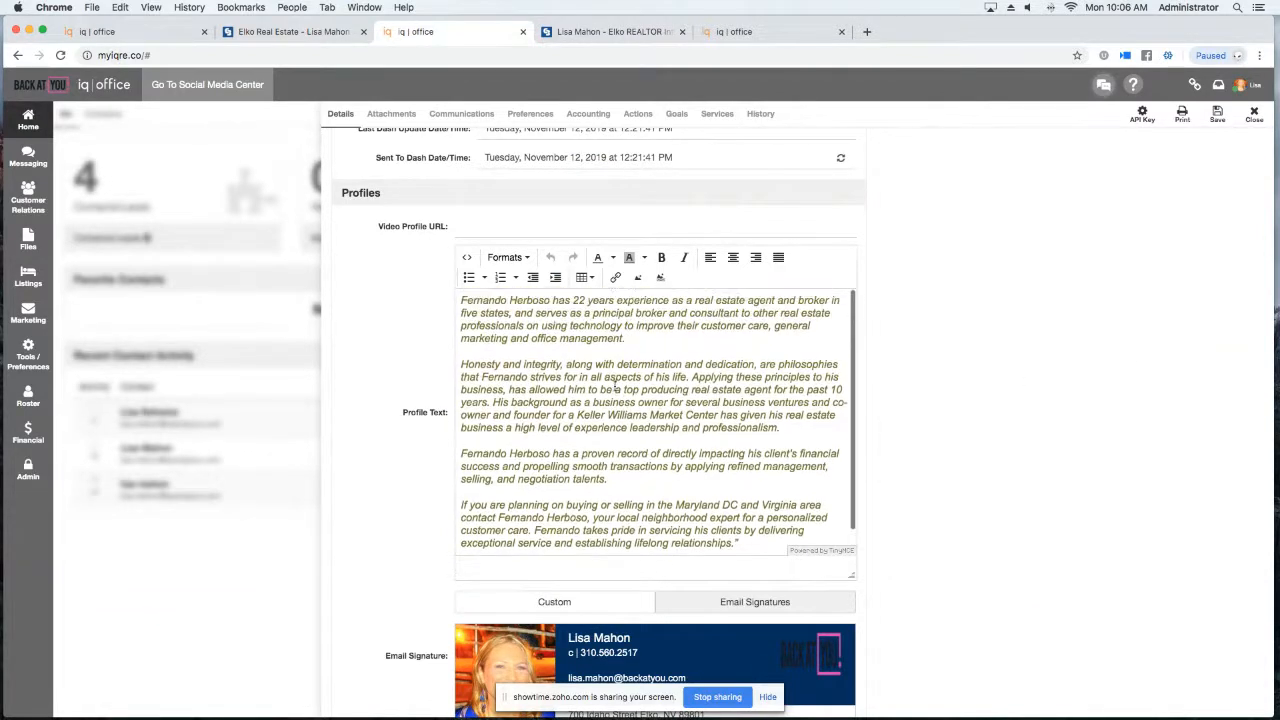
click(1218, 122)
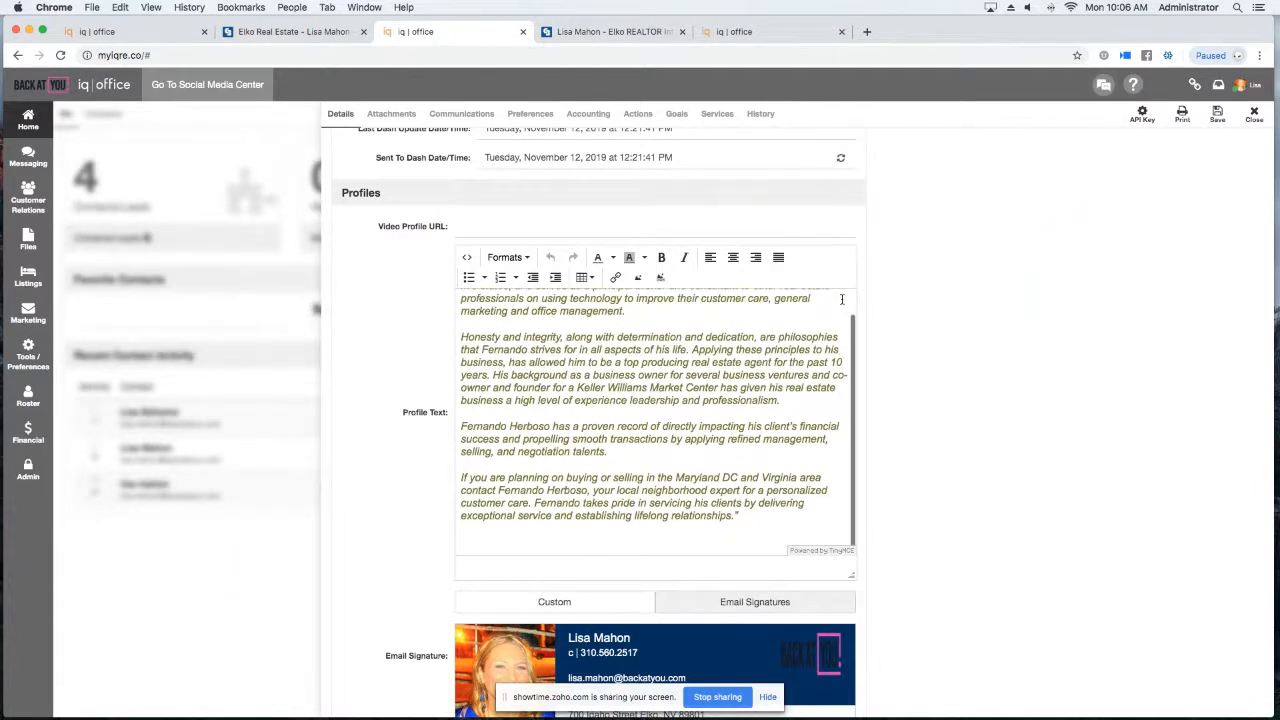
click(605, 31)
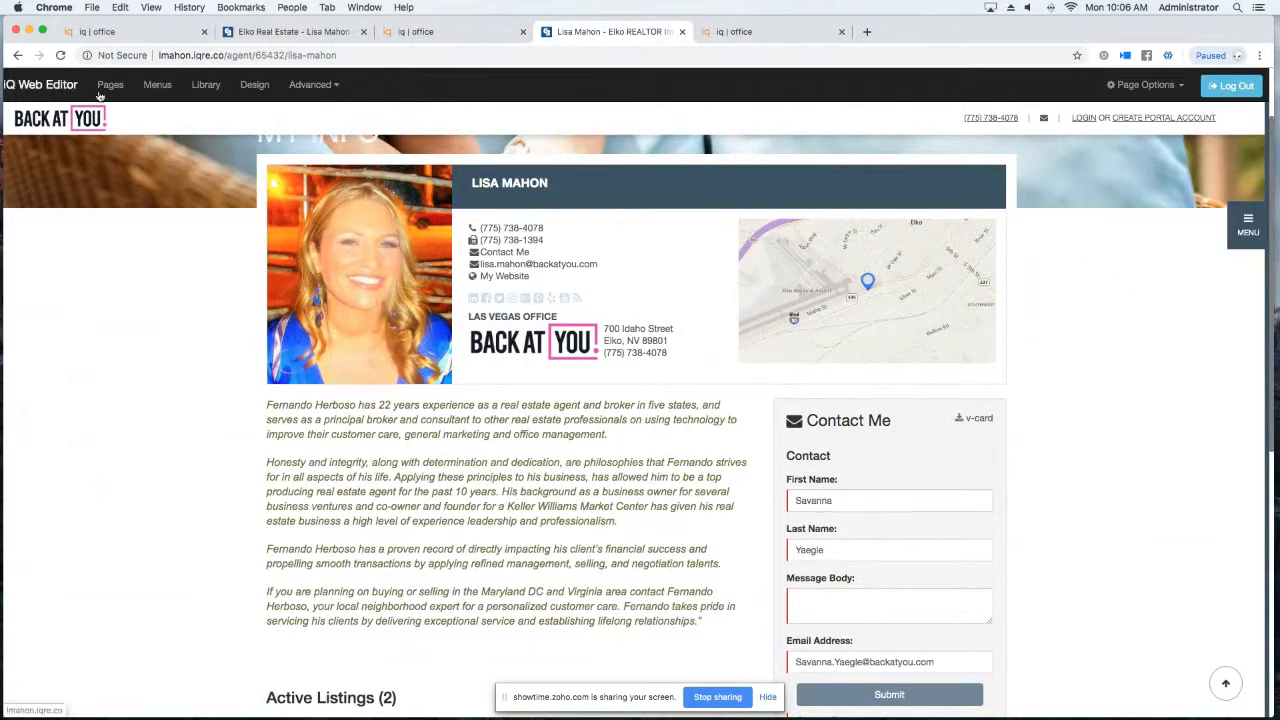
Return to the iQ Office profile editor with the four-paragraph bio above the email signature.
click(448, 37)
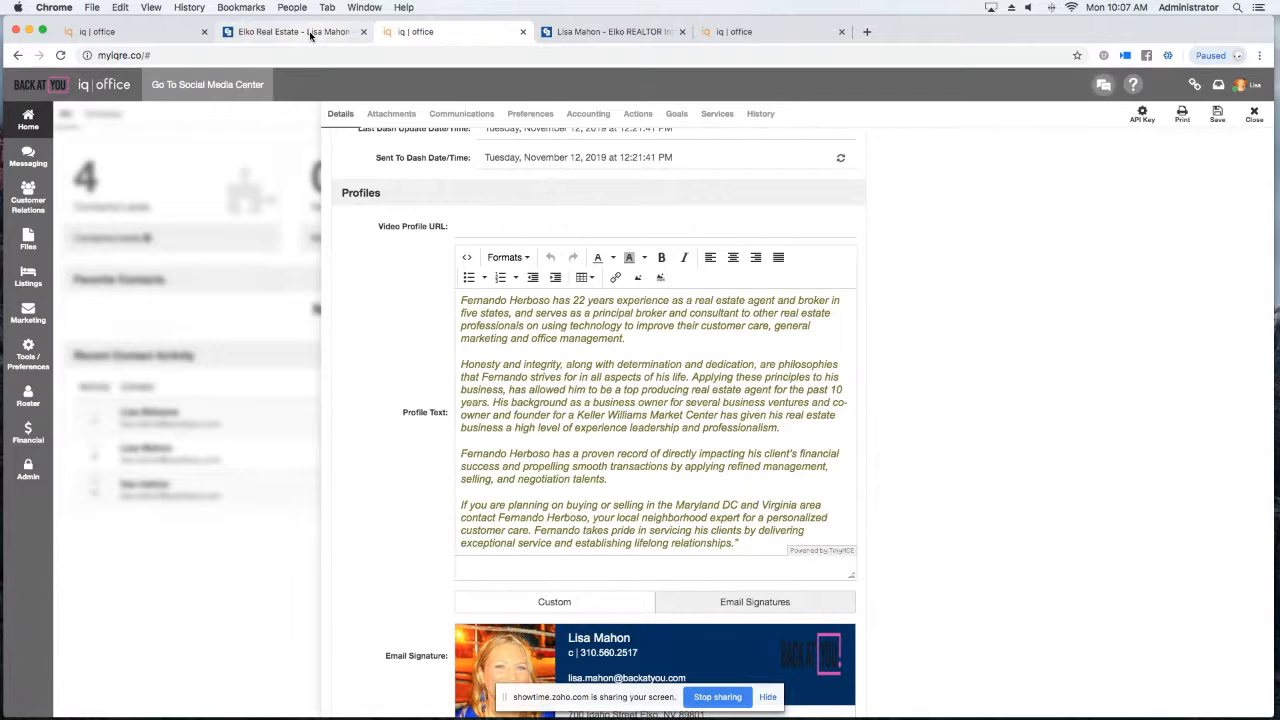
Go to the profile's Email Signature section and open the ready-made Email Signatures builder.
scroll(478, 382, down, 1)
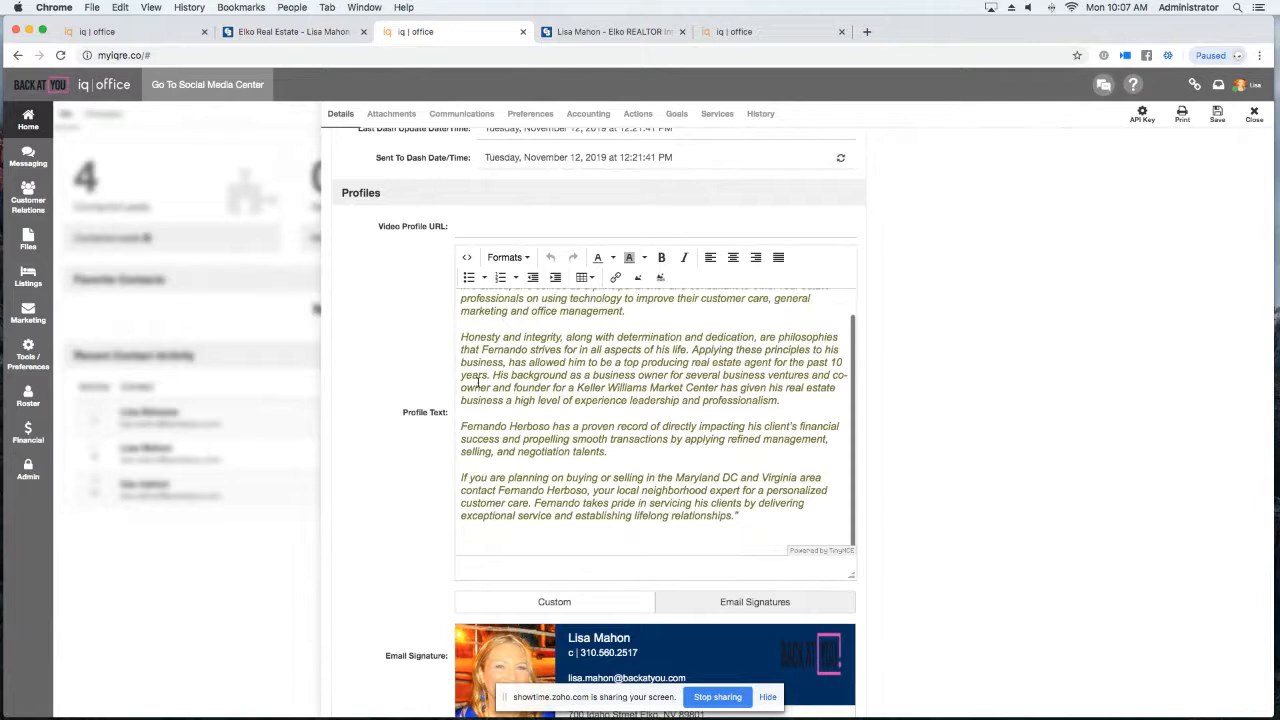
scroll(881, 360, down, 1)
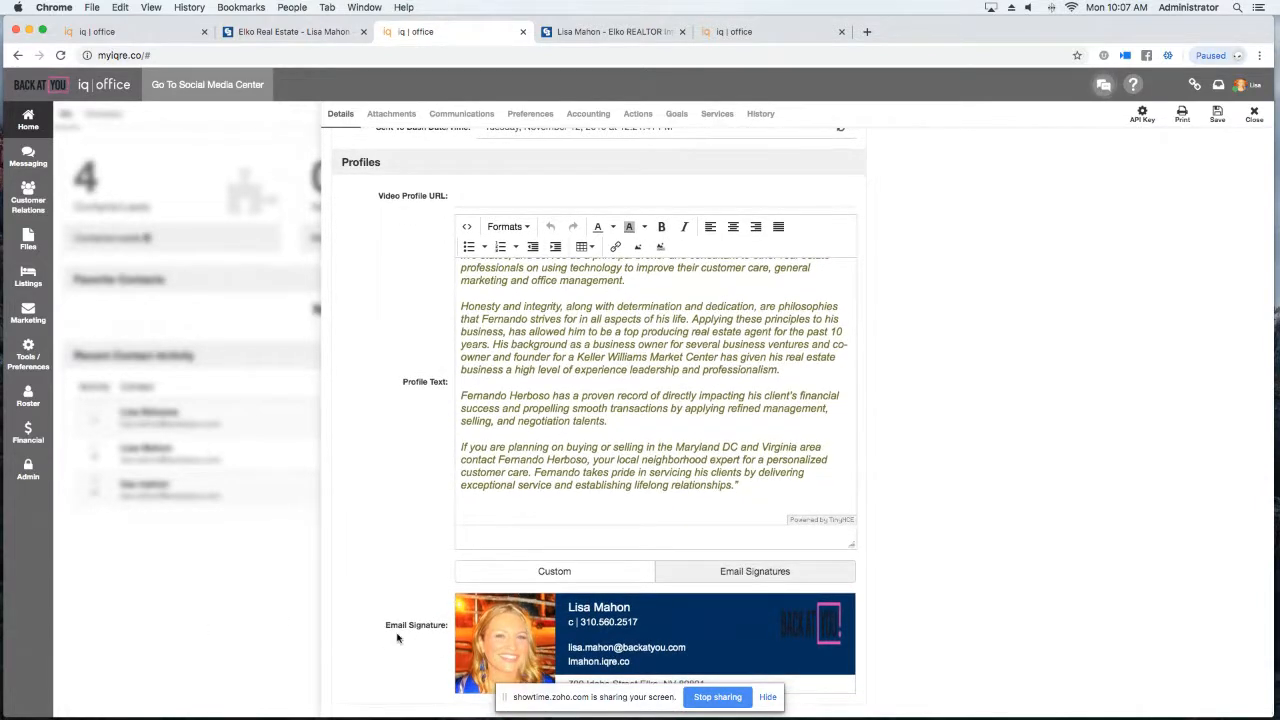
click(540, 572)
scroll(438, 549, down, 4)
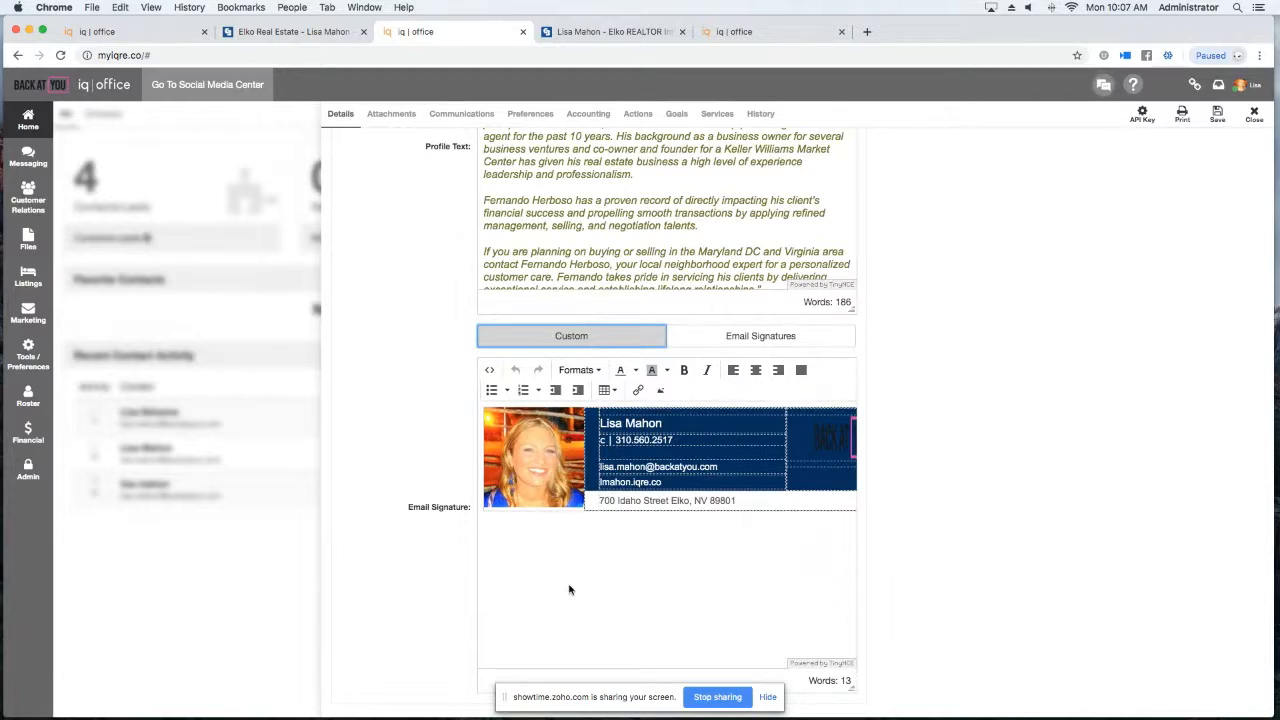
click(735, 339)
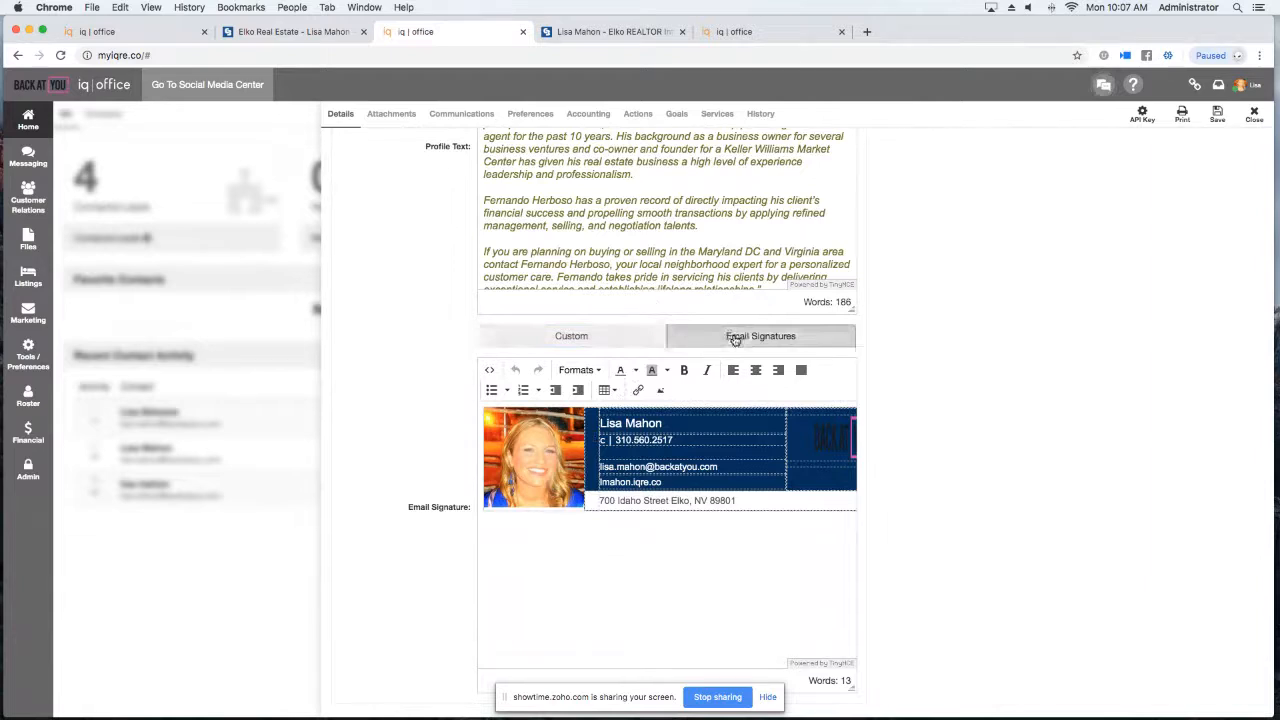
click(735, 338)
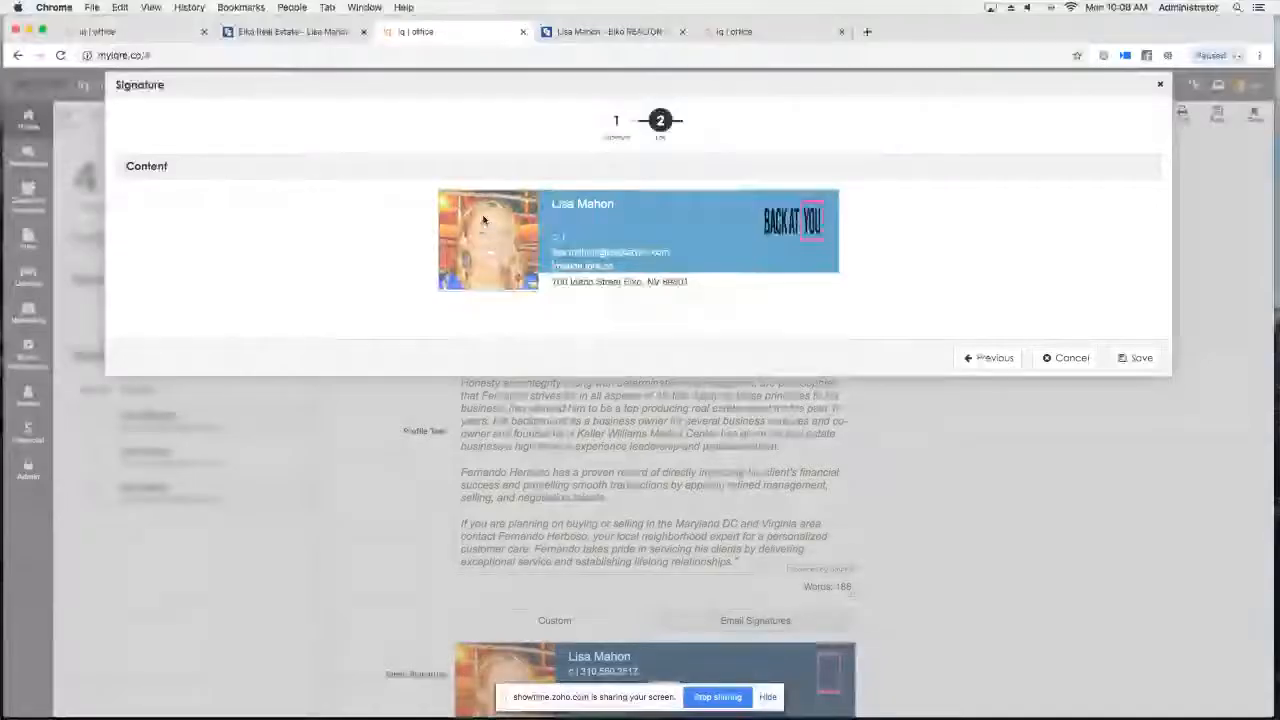
Replace the signature photo with the man's headshot from My Images.
right_click(482, 216)
click(481, 250)
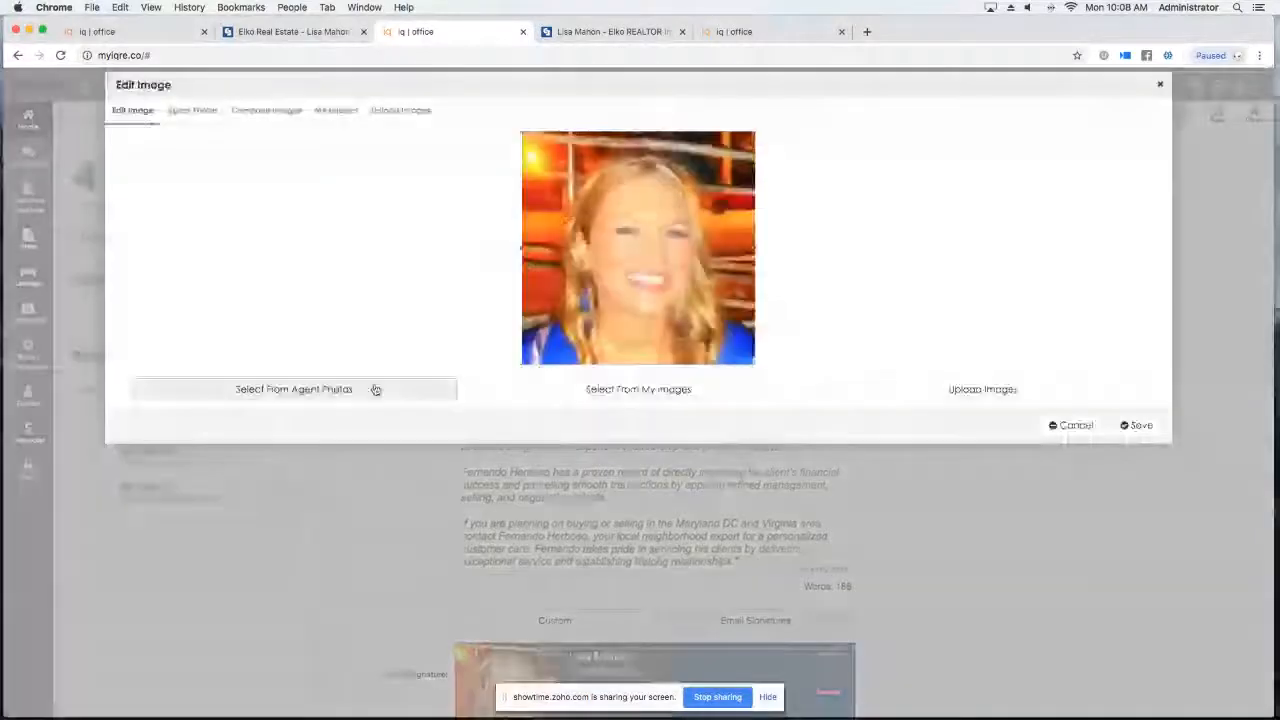
click(375, 389)
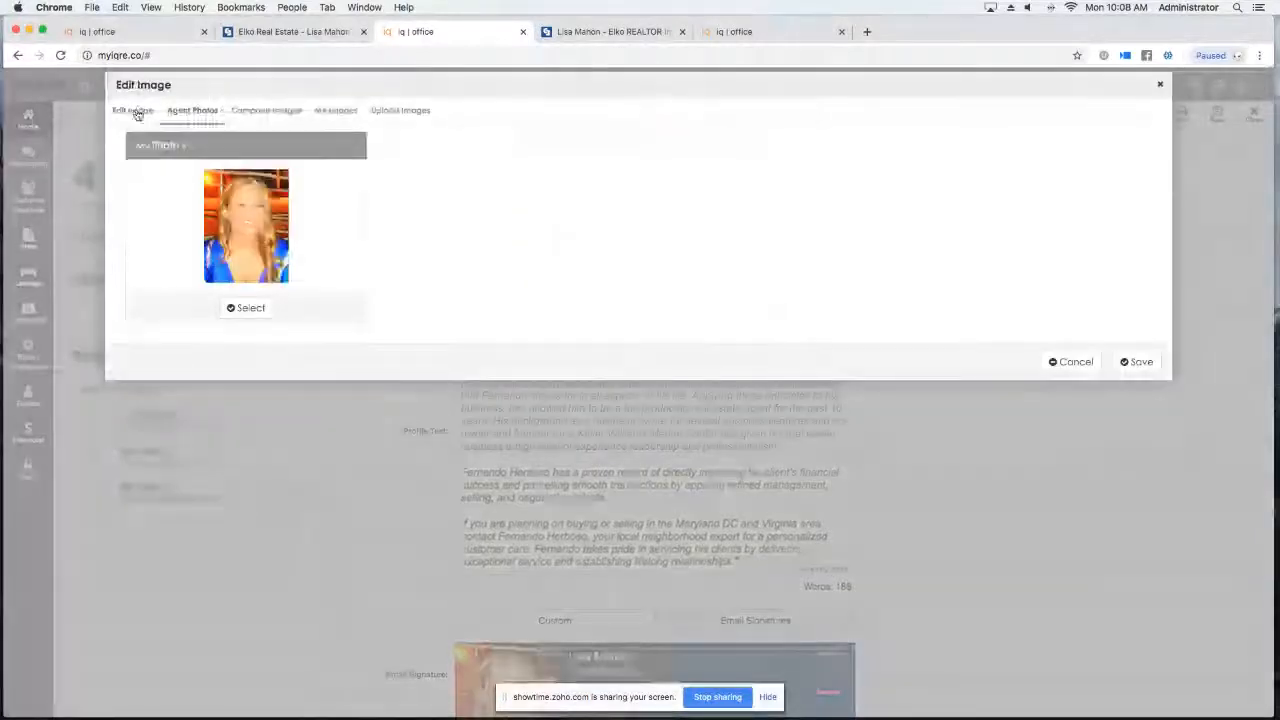
click(274, 115)
click(331, 114)
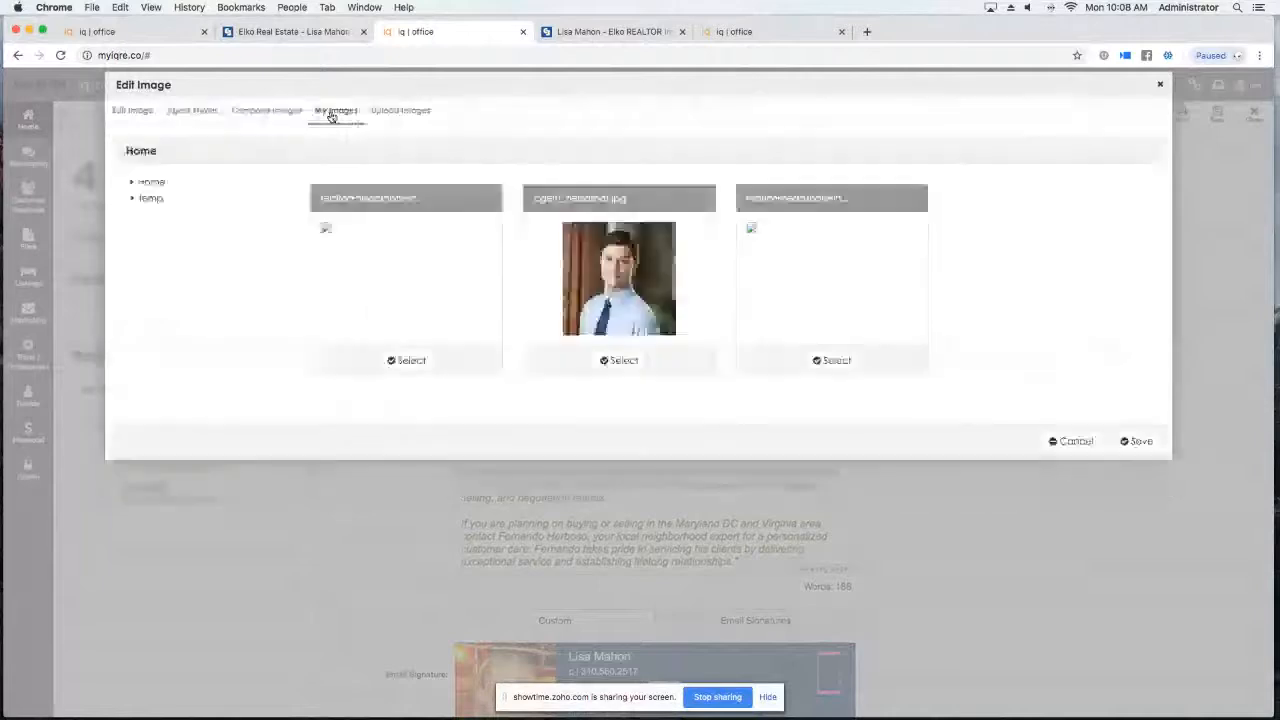
click(620, 362)
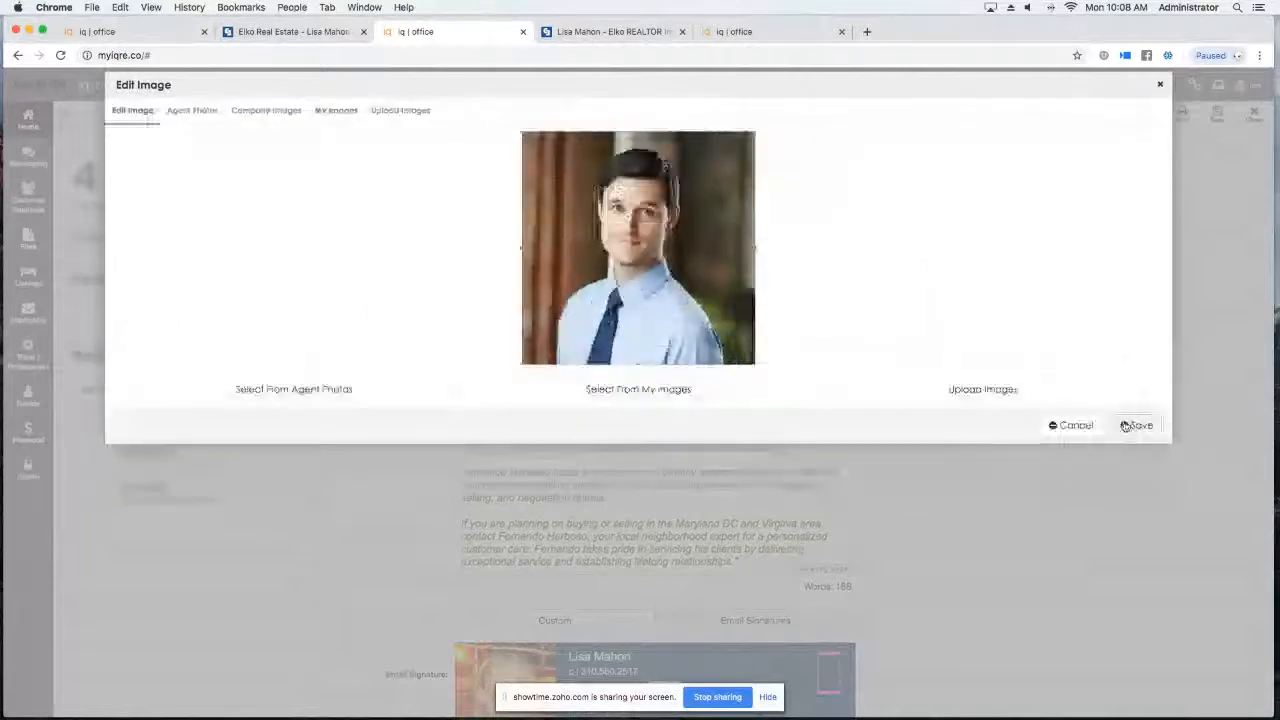
click(1130, 425)
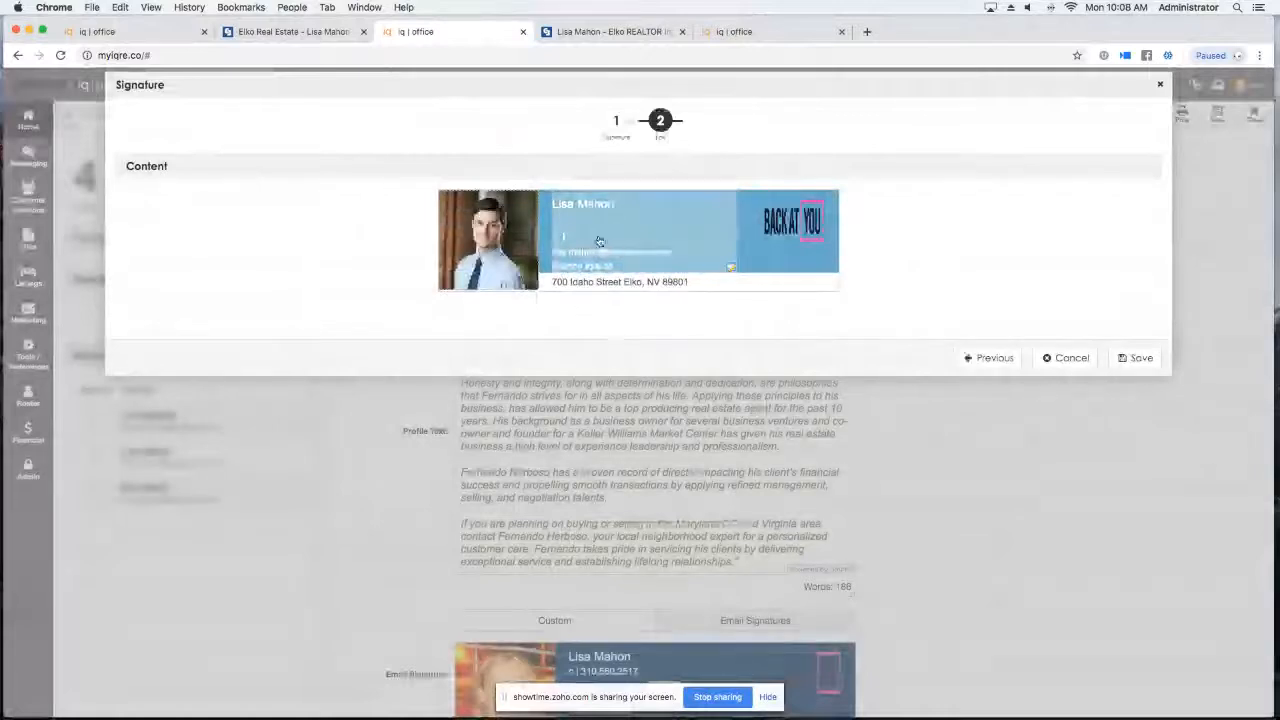
Add the agent's cell number to the signature details and save the signature.
click(599, 242)
click(429, 171)
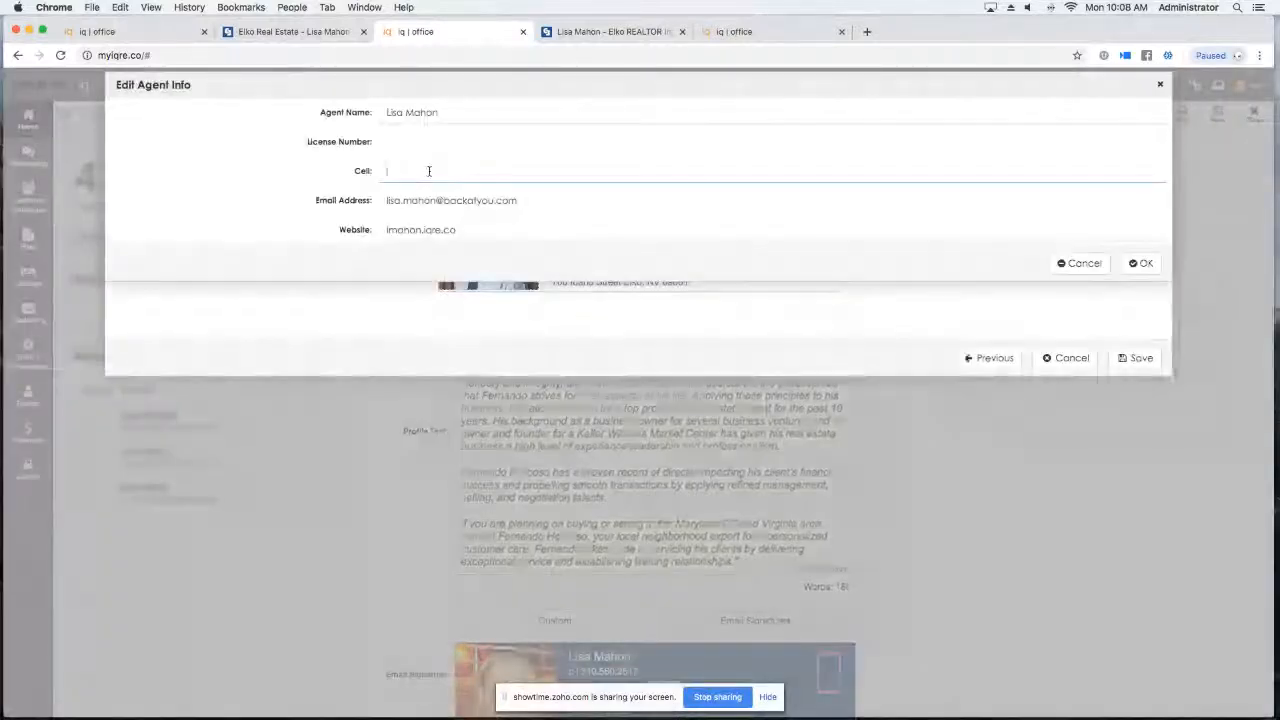
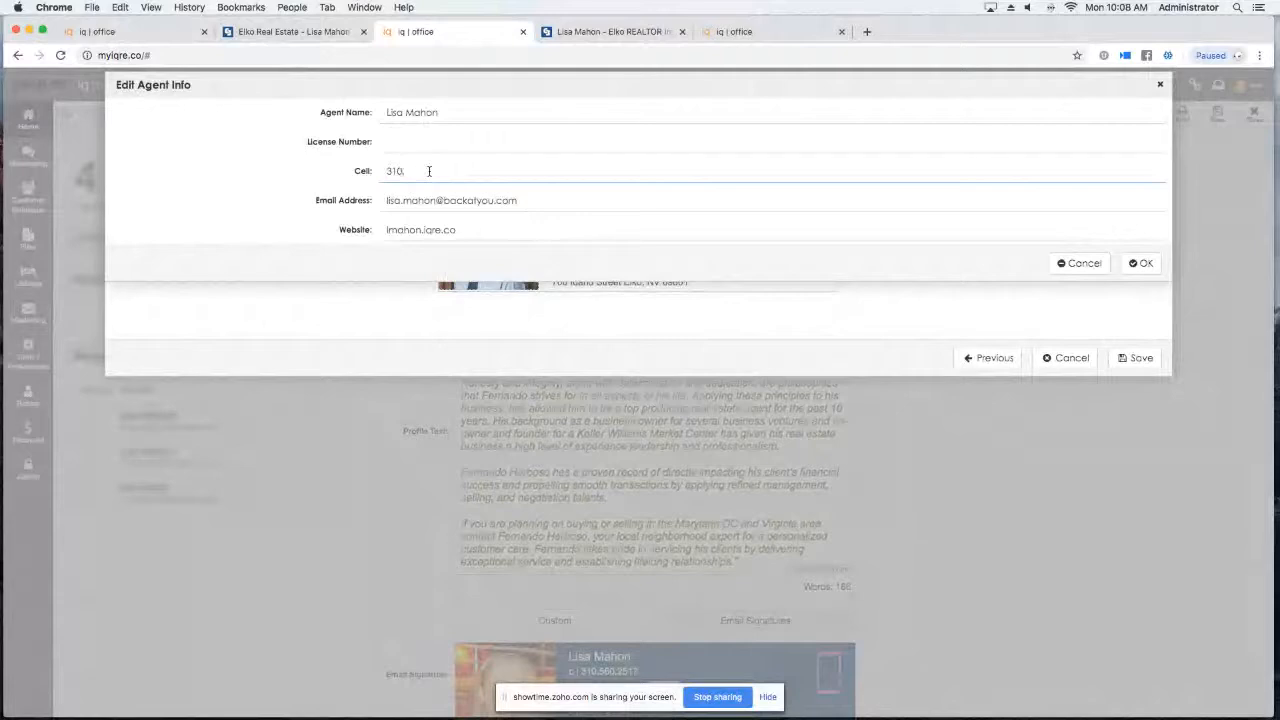
click(1141, 263)
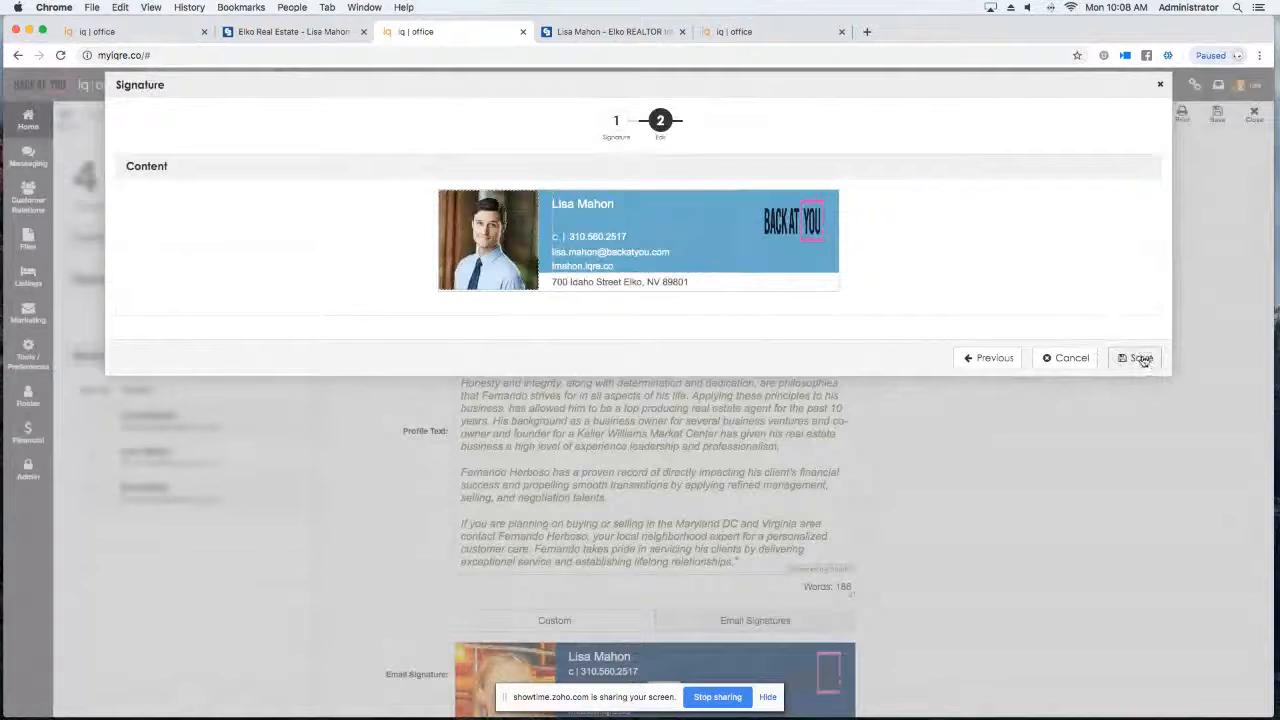
click(1140, 358)
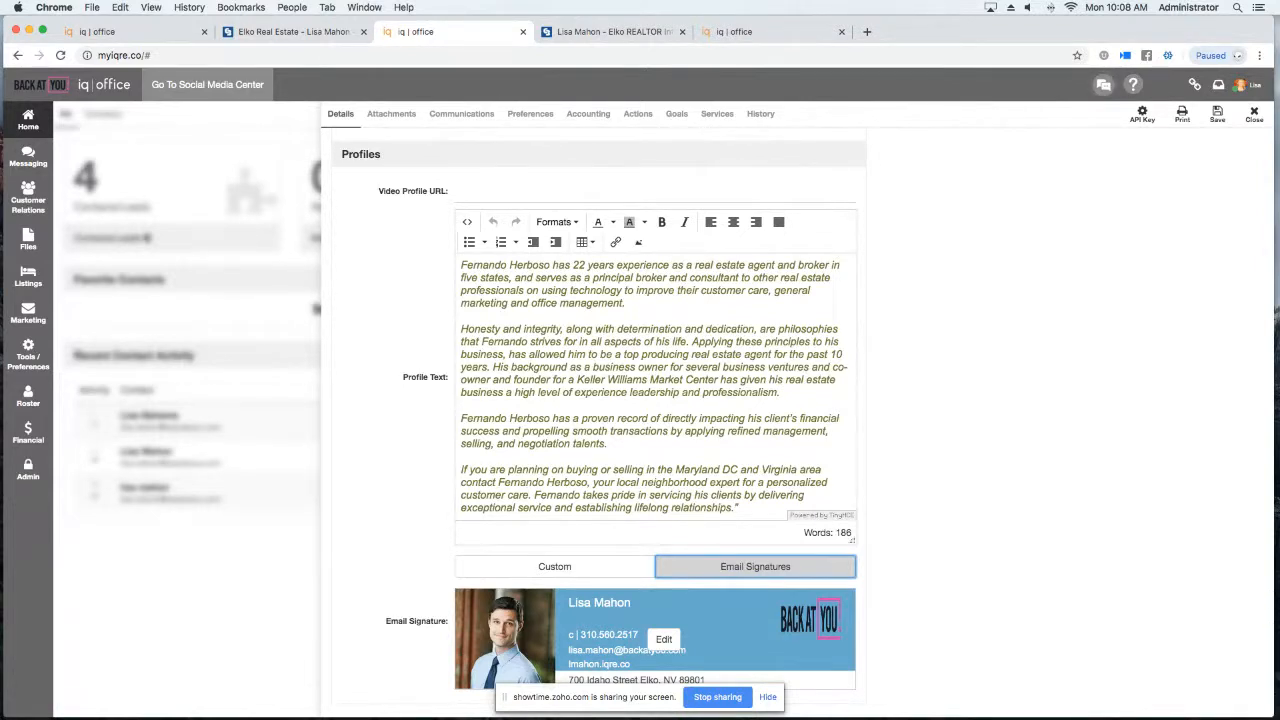
scroll(984, 356, up, 5)
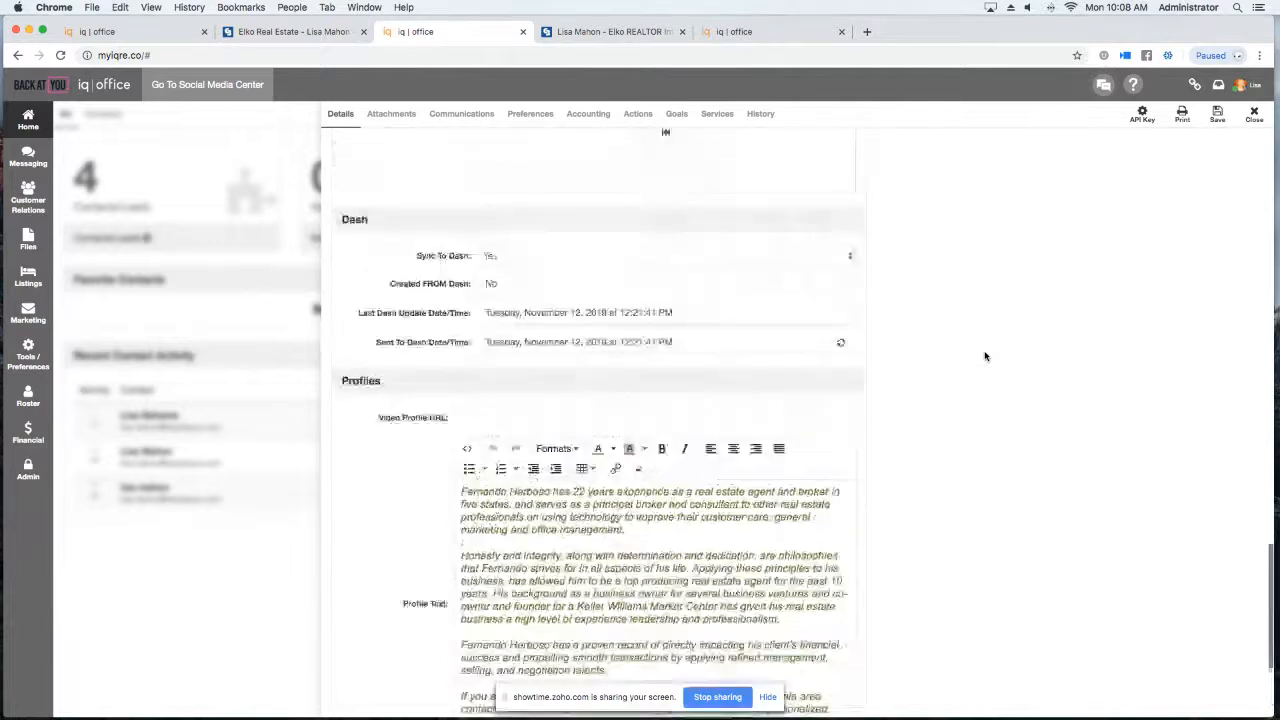
scroll(984, 356, up, 5)
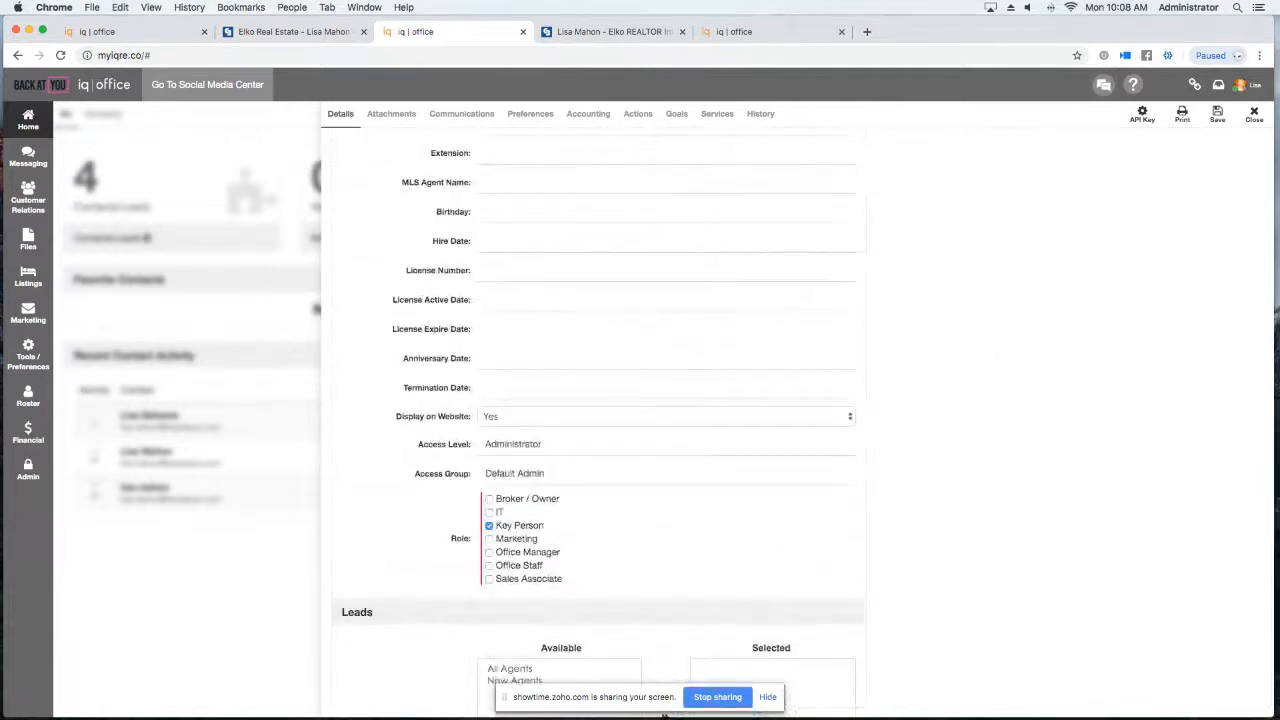
scroll(906, 270, up, 10)
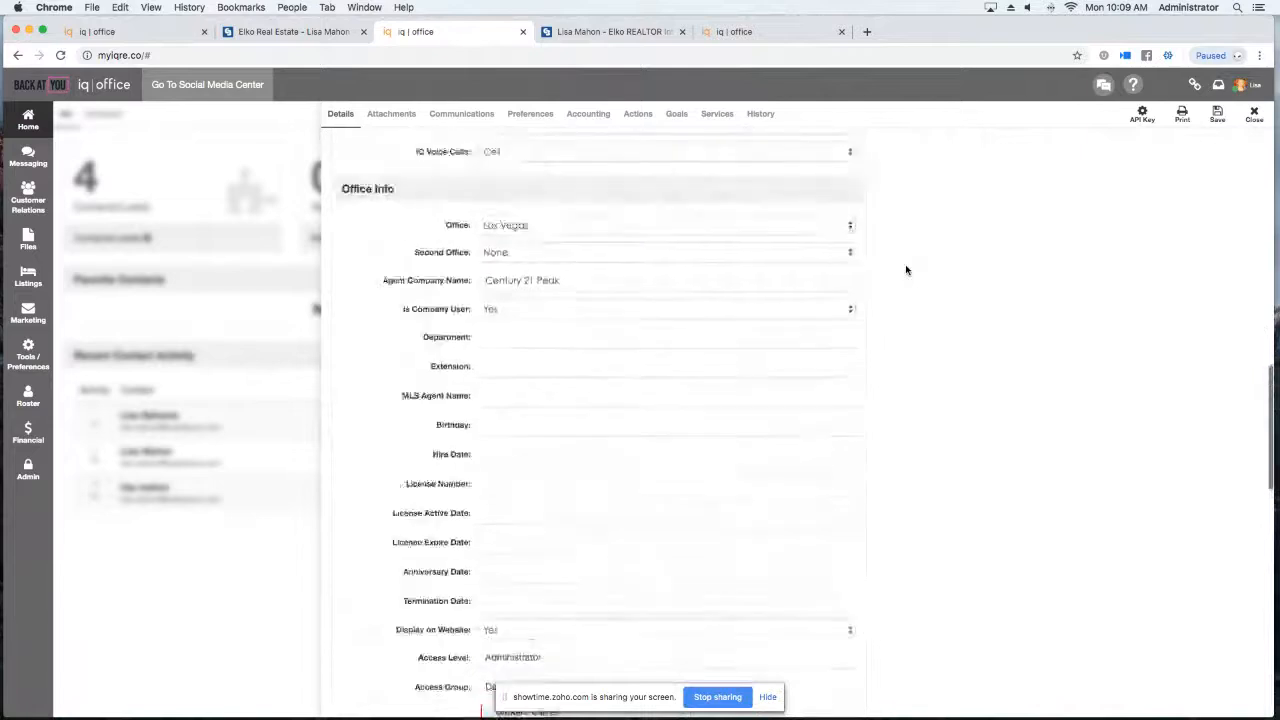
click(530, 114)
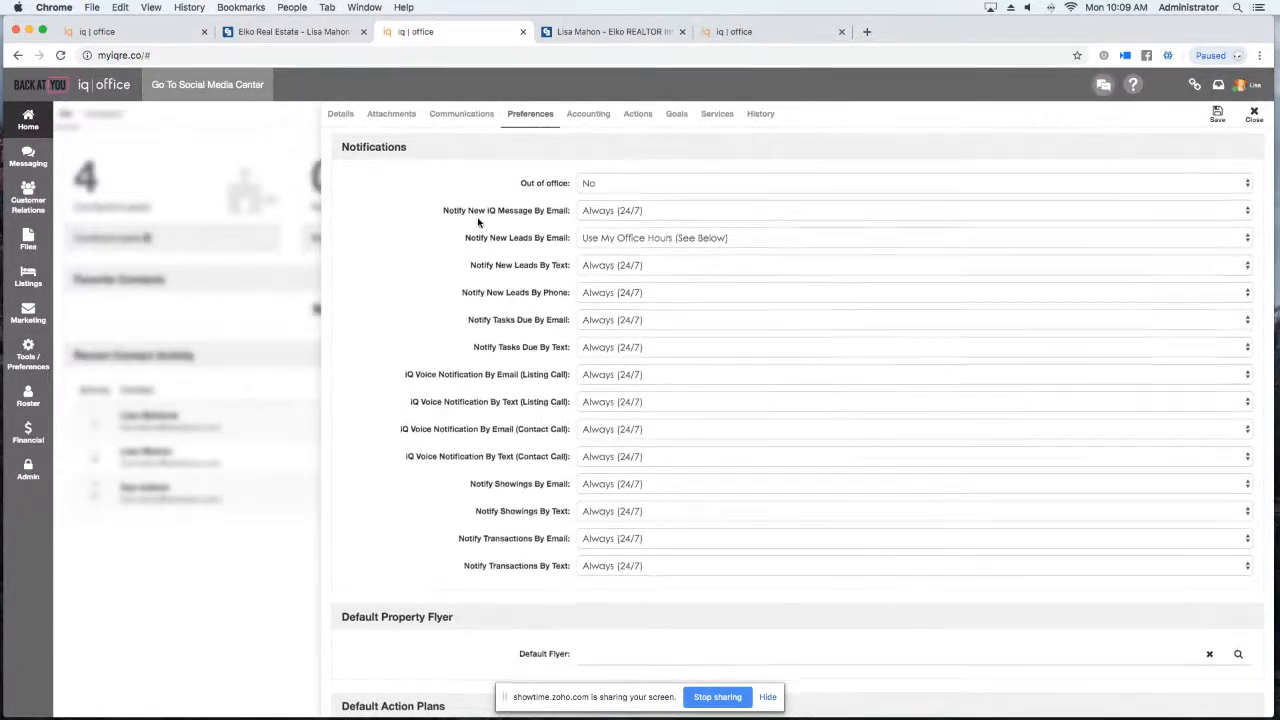
Scroll the Preferences notifications and expand the Notify New Leads By Text choices.
scroll(478, 400, down, 1)
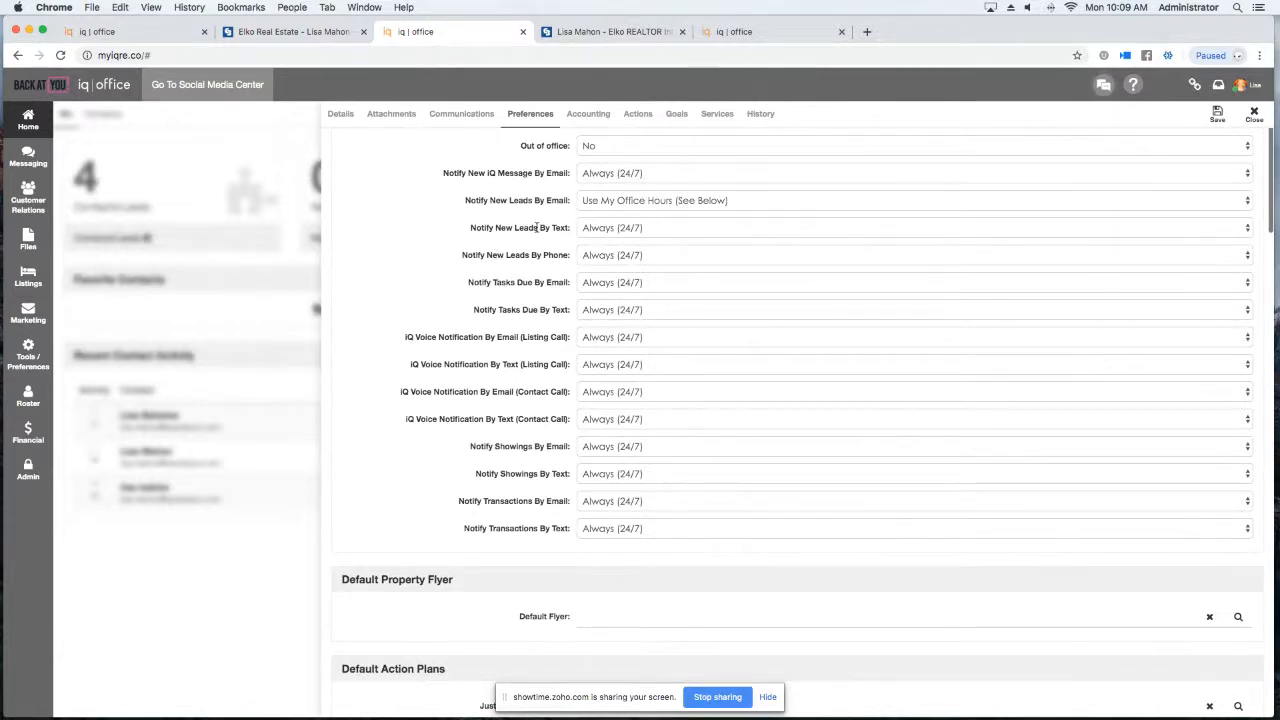
click(623, 230)
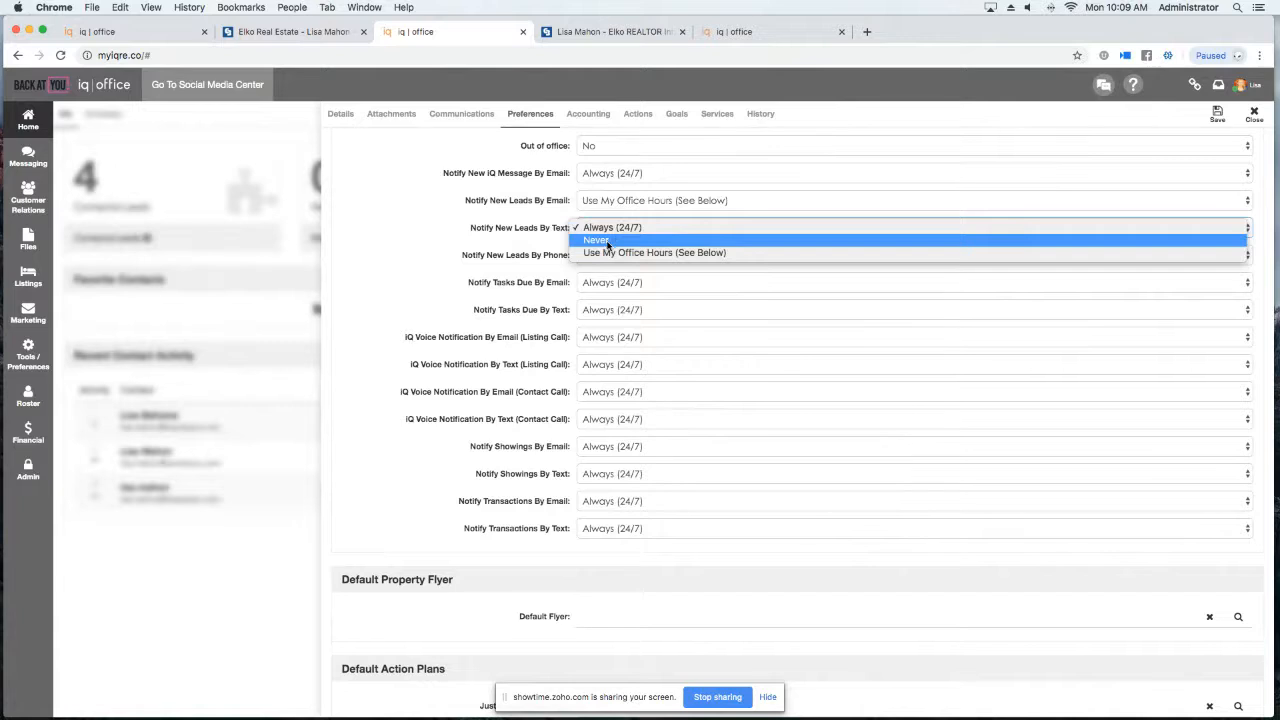
Set Notify New Leads By Text to Use My Office Hours (See Below).
click(645, 254)
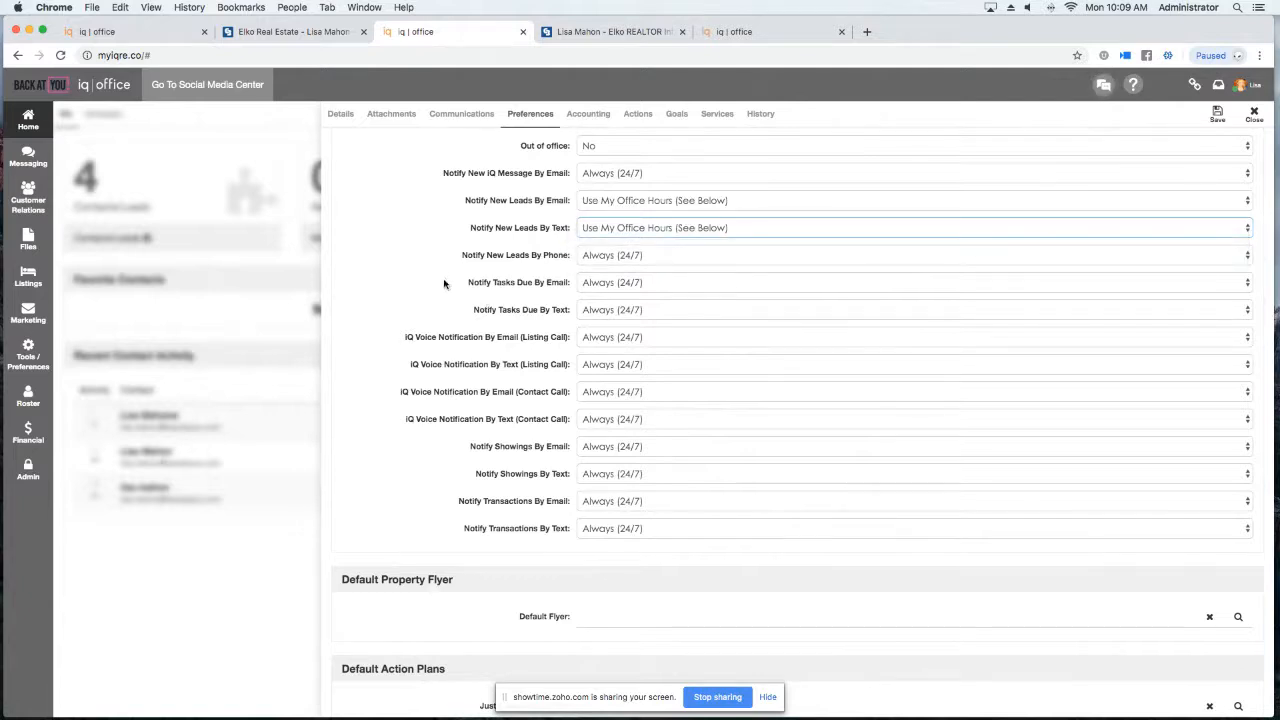
scroll(498, 222, down, 8)
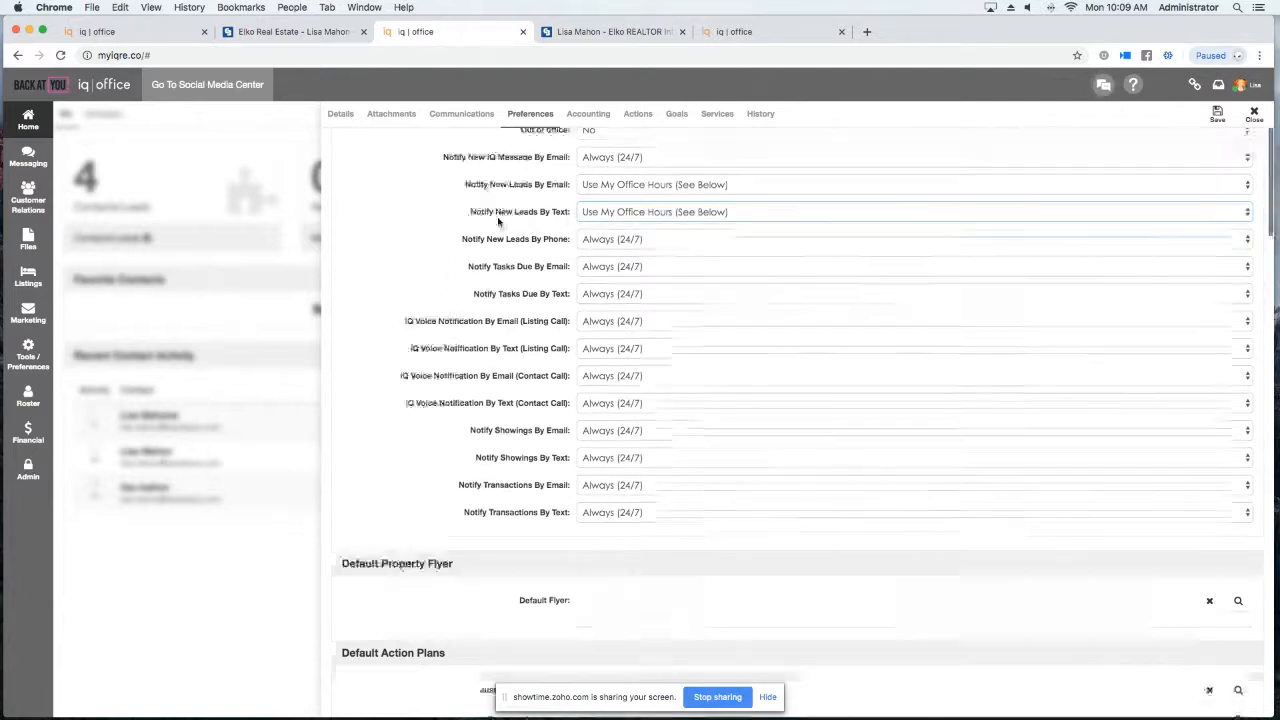
scroll(498, 222, down, 20)
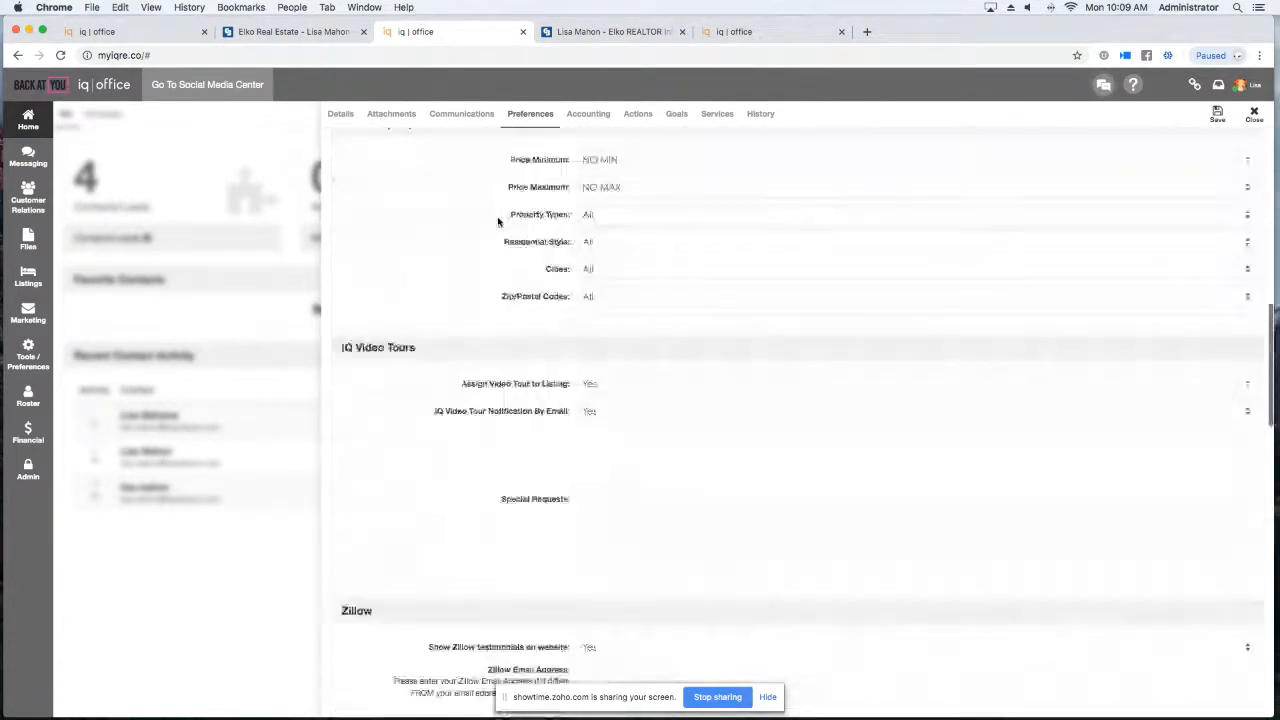
scroll(497, 220, down, 2)
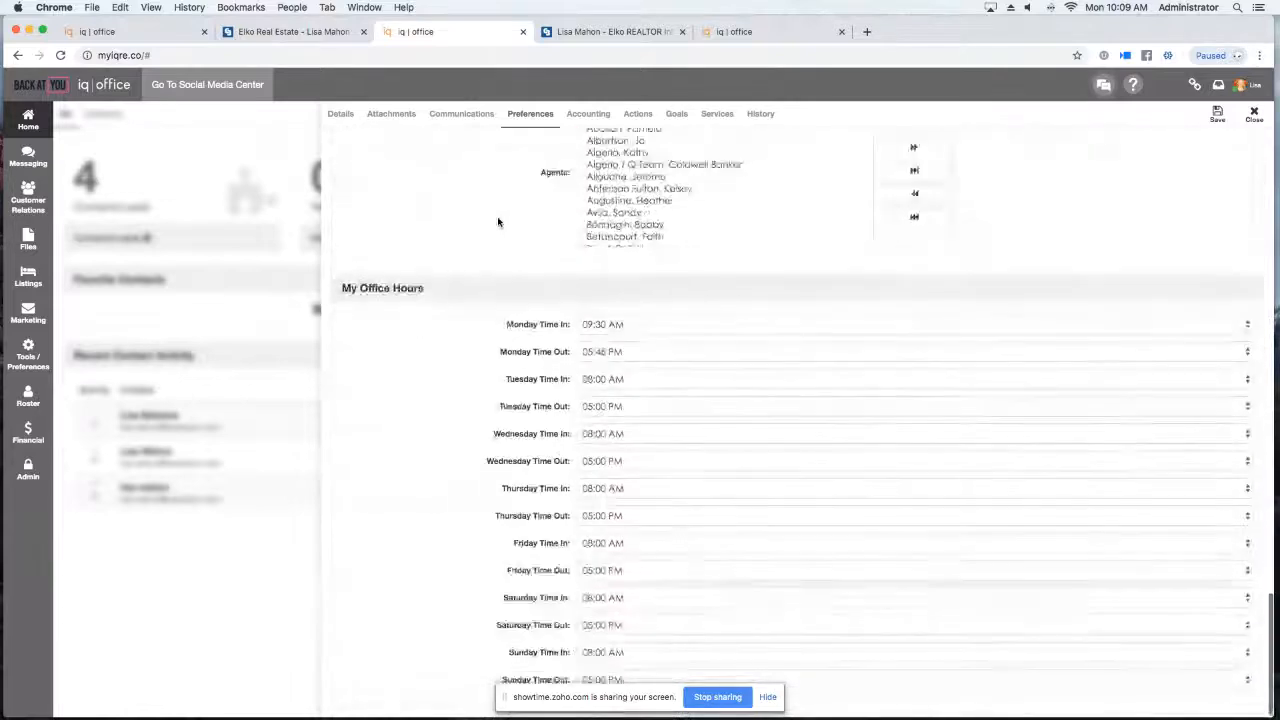
Check office hours, keeping Monday's 05:45 PM finish and Tuesday's 08:00 AM–05:00 PM.
click(668, 348)
click(668, 352)
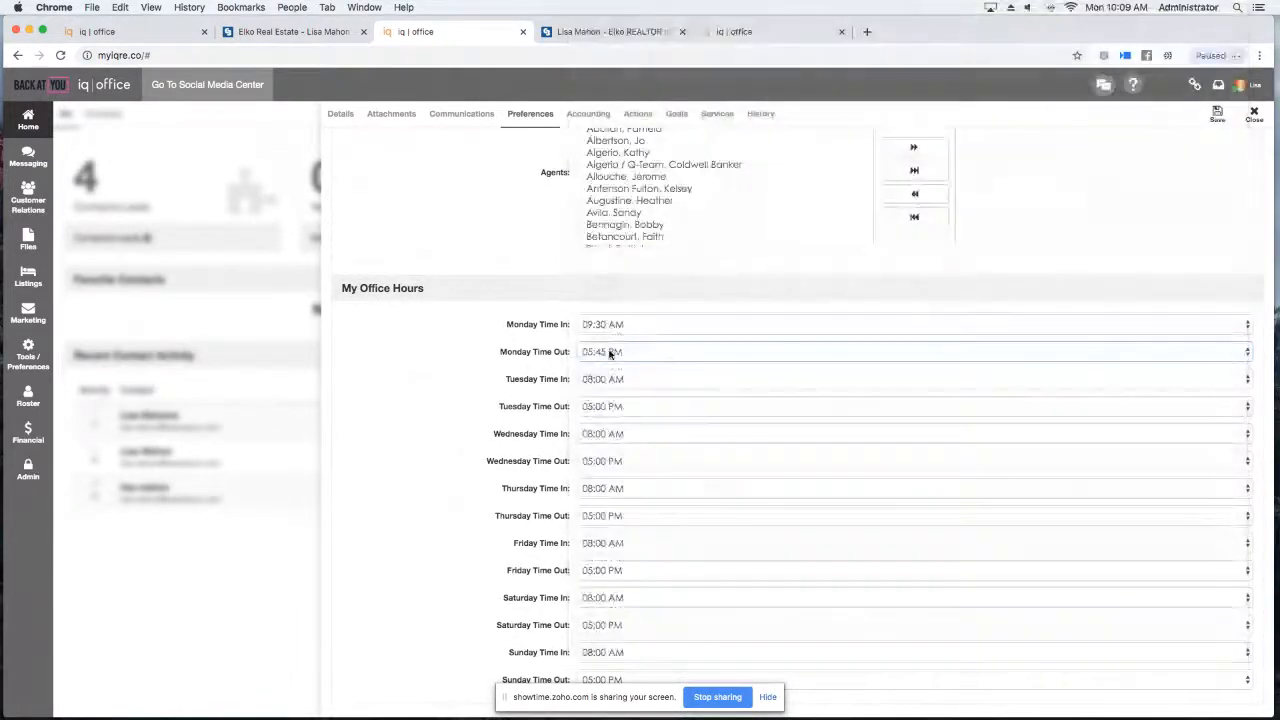
click(674, 385)
click(660, 443)
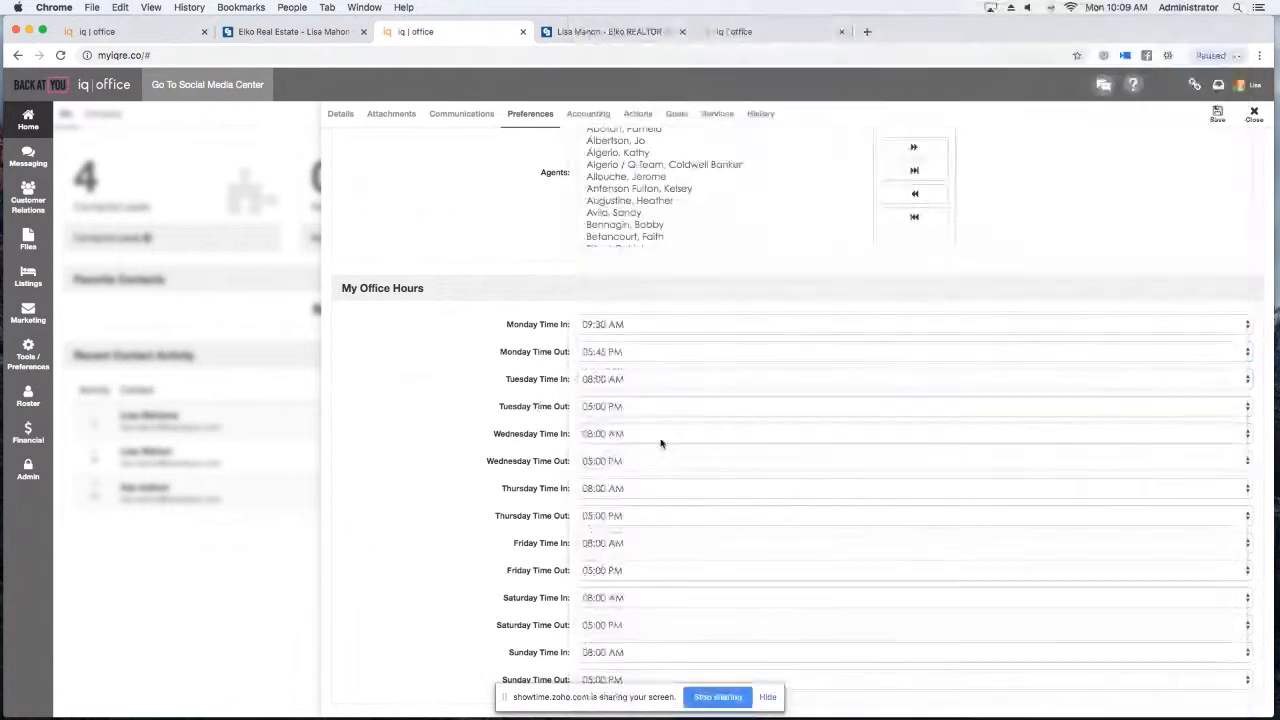
click(657, 407)
click(540, 421)
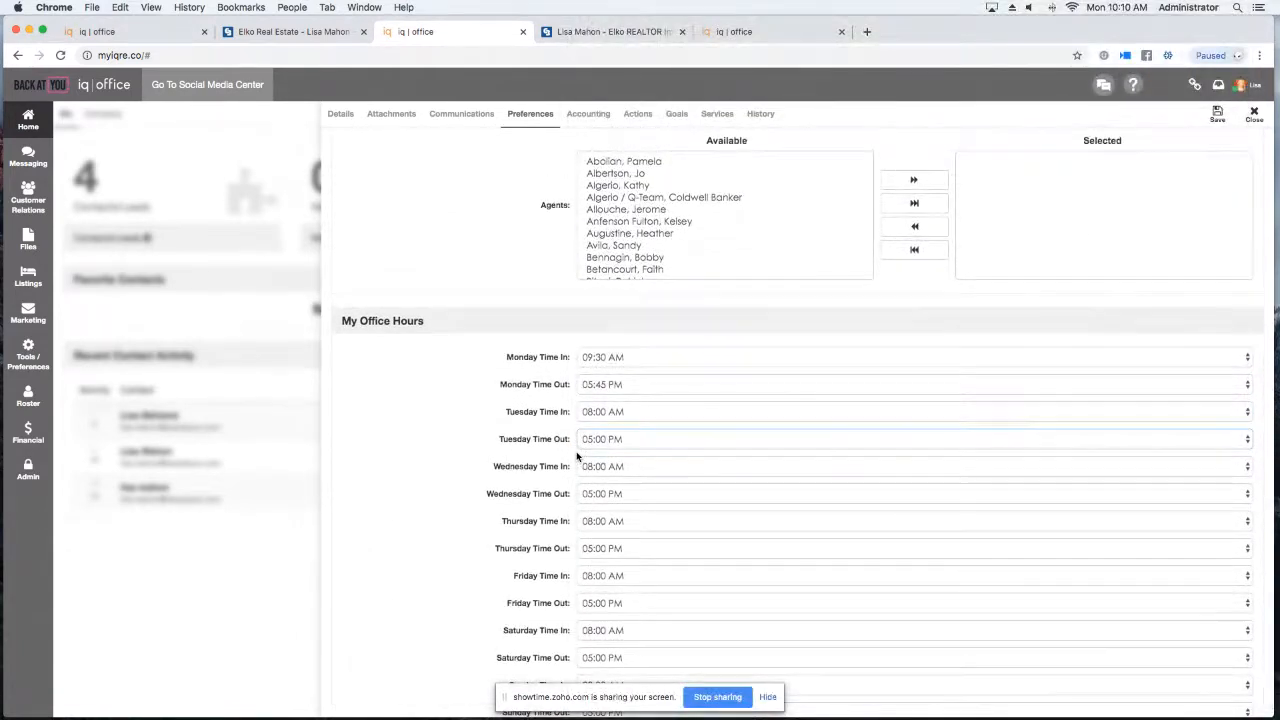
scroll(630, 470, up, 2)
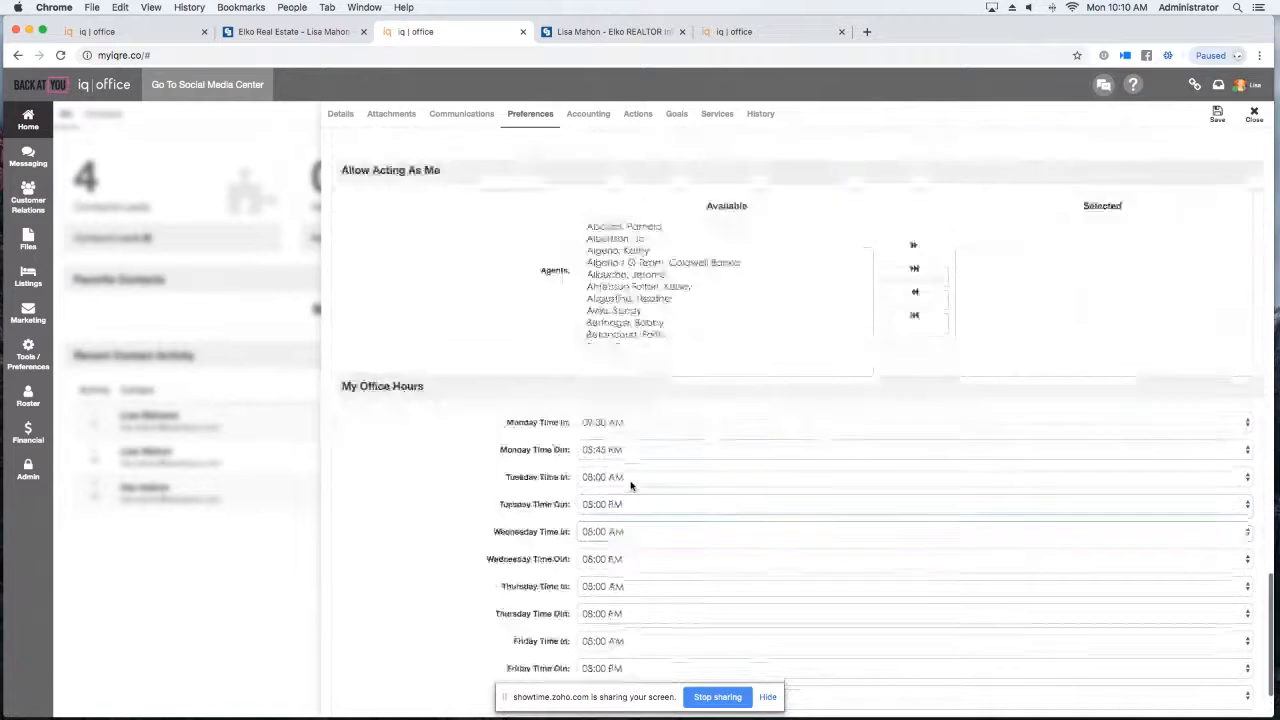
scroll(630, 486, down, 3)
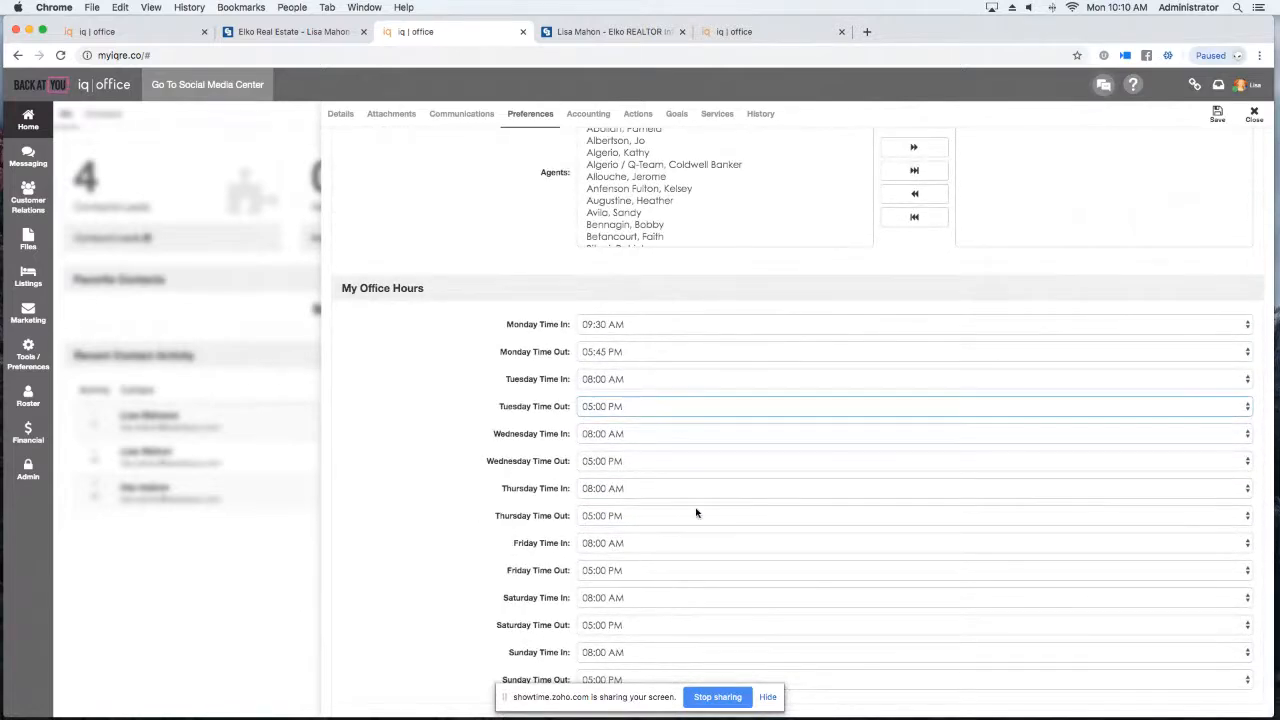
scroll(697, 513, up, 9)
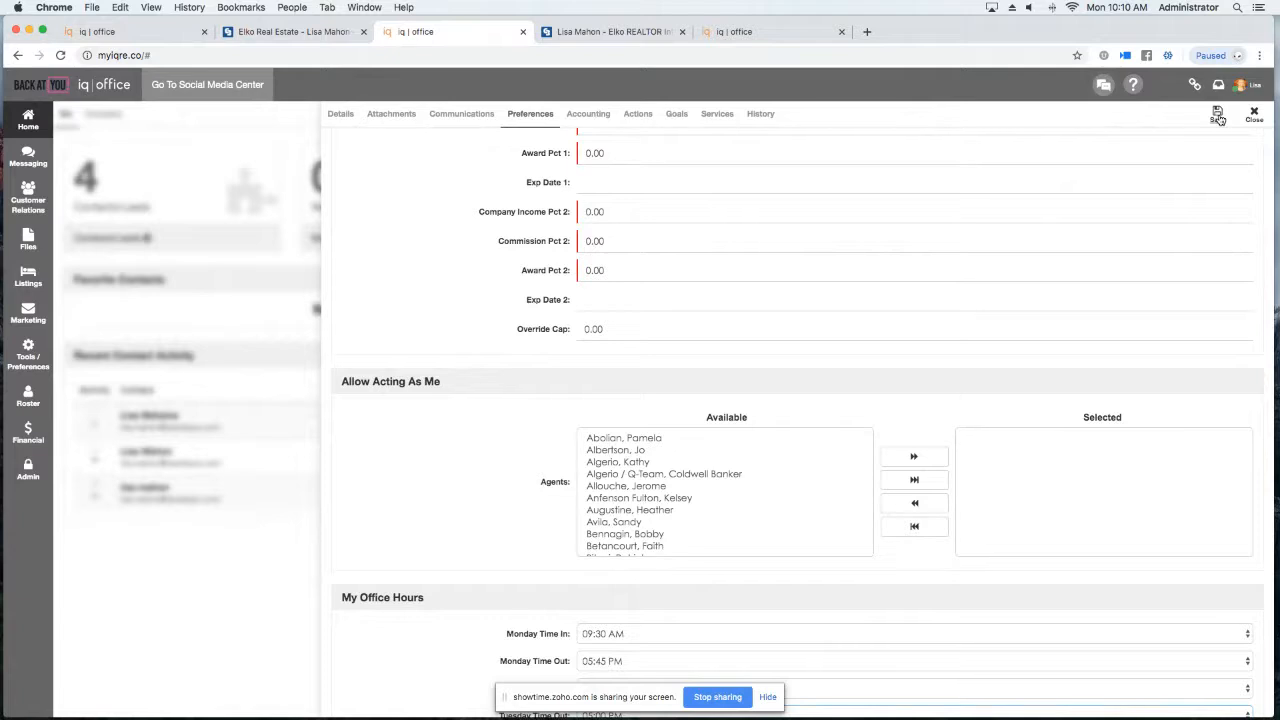
Scroll back through the notification settings and close the agent record to the Home dashboard.
scroll(878, 348, up, 20)
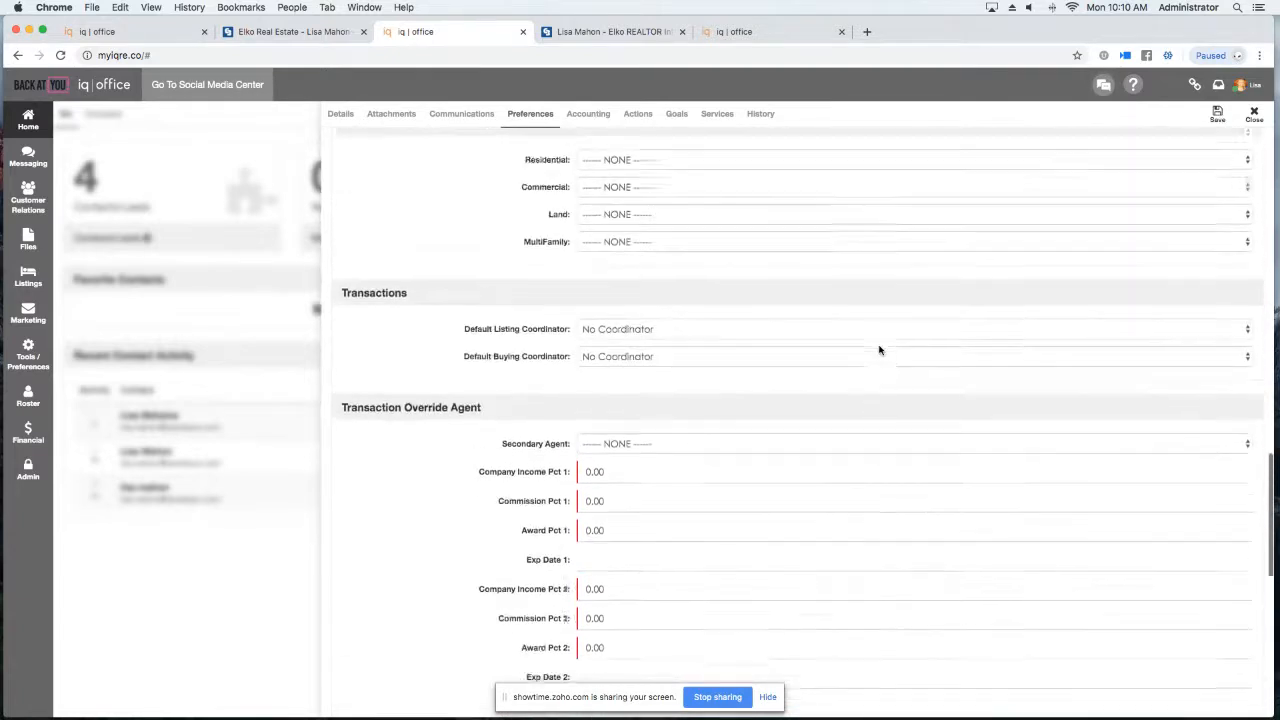
scroll(879, 350, up, 15)
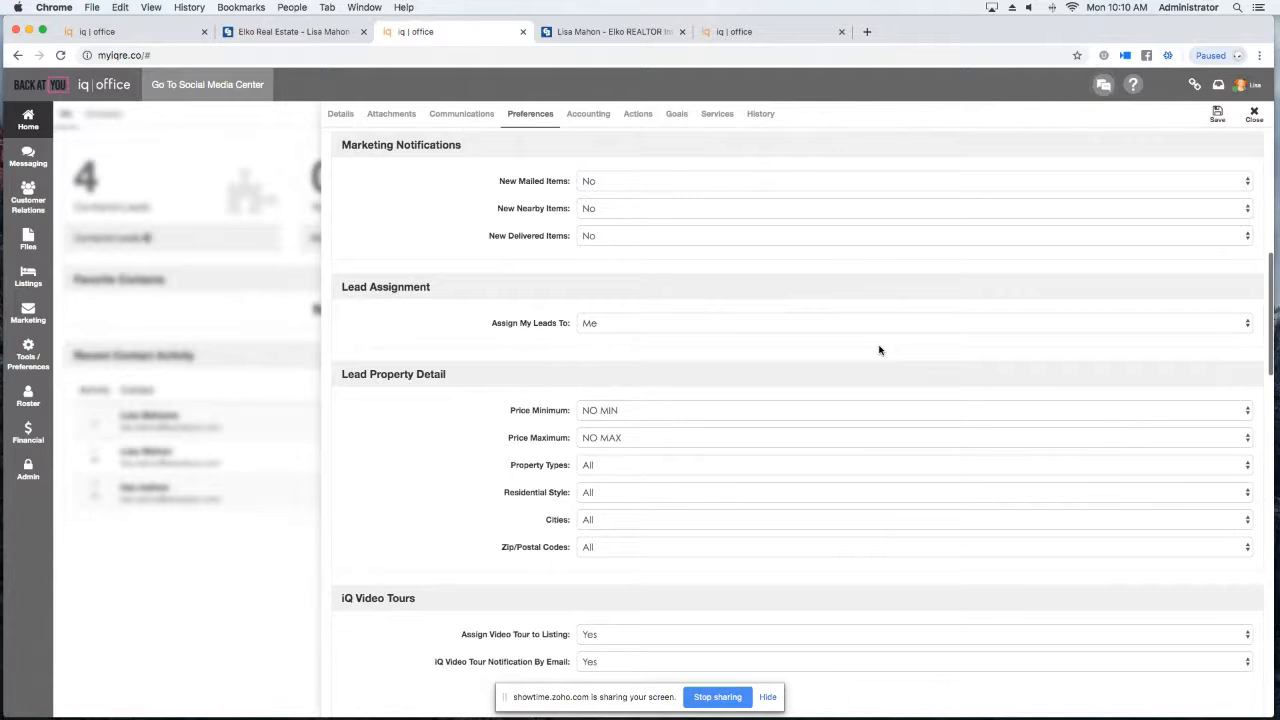
scroll(879, 350, up, 1)
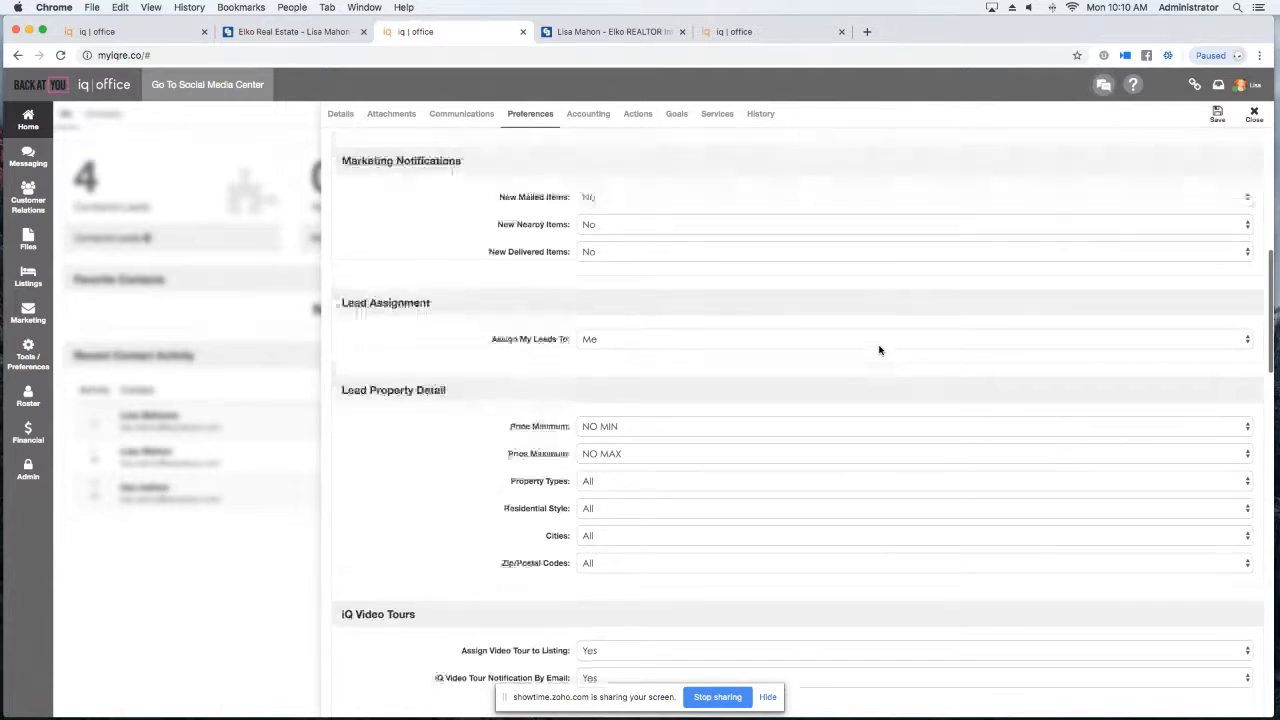
scroll(835, 271, up, 10)
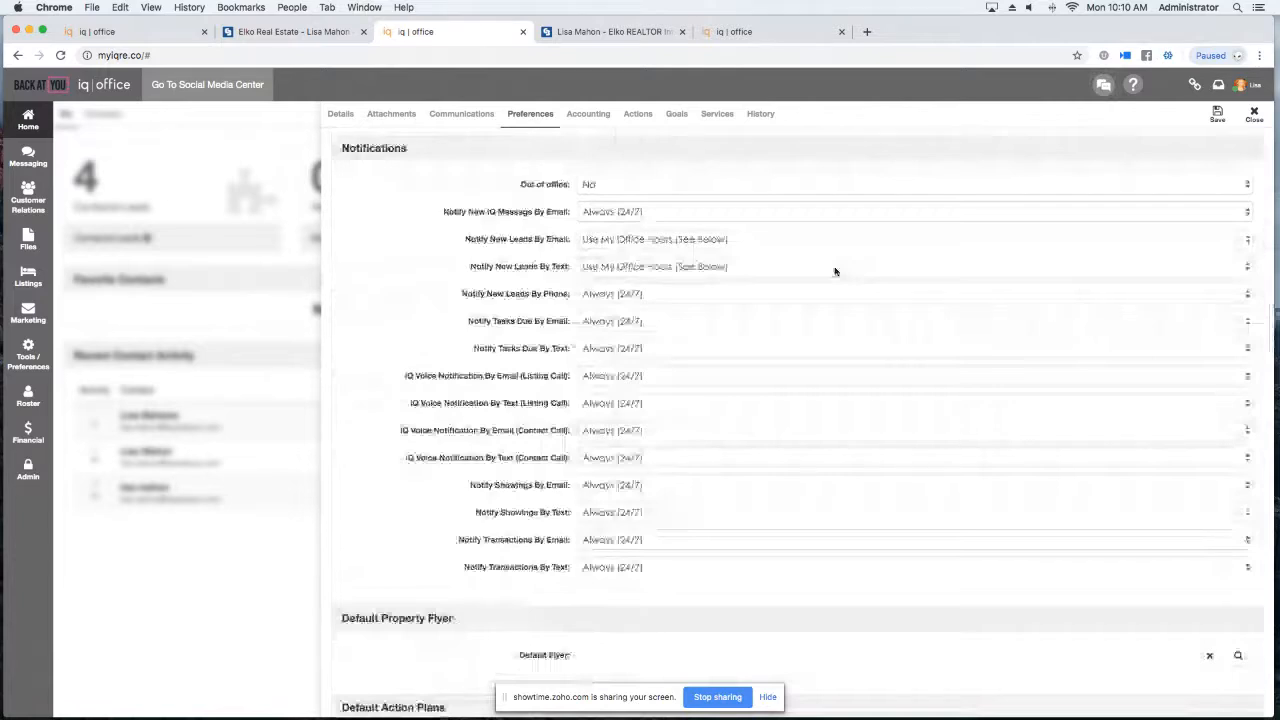
click(1254, 114)
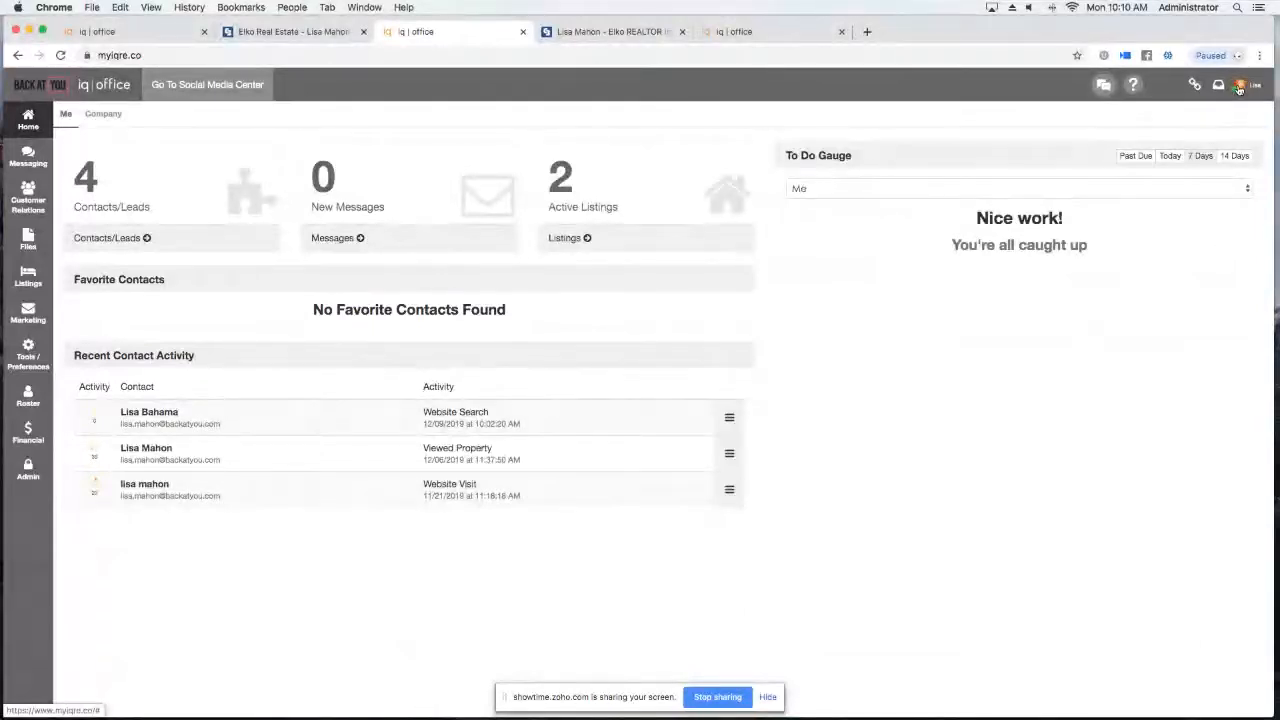
Launch the agent's website in a new tab via the avatar's My Account menu in iQ Office.
click(1240, 88)
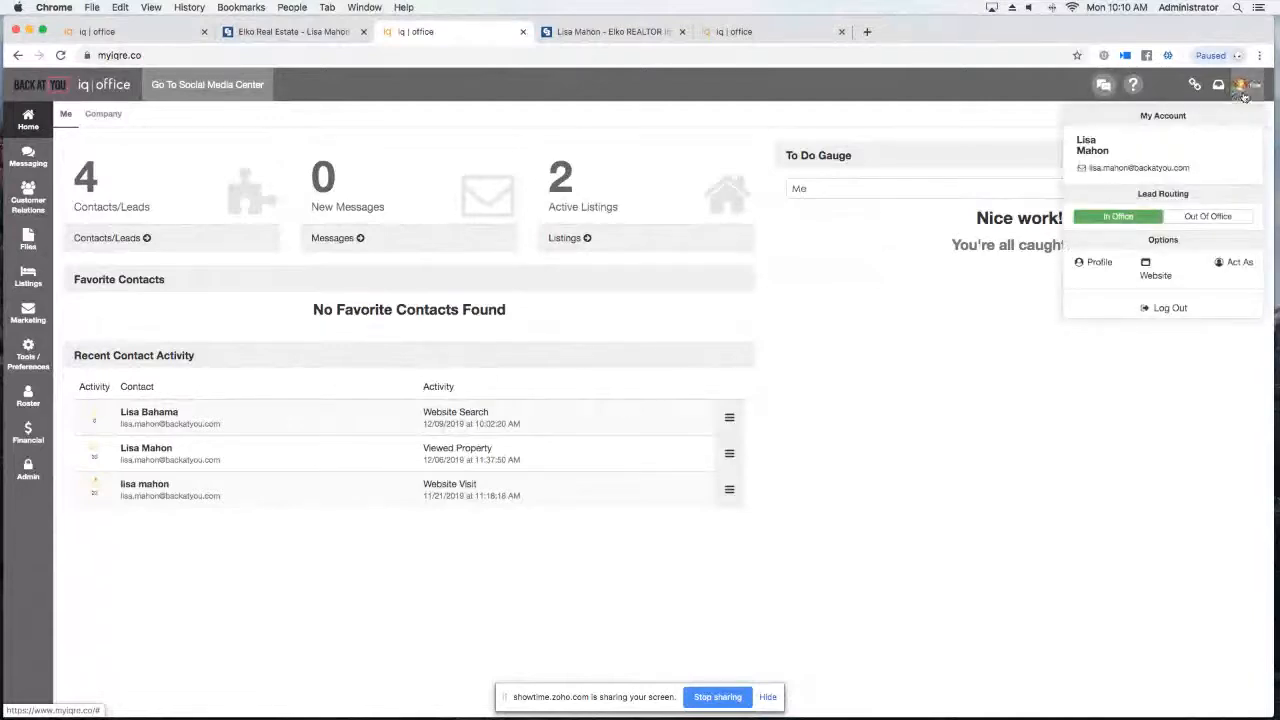
click(1156, 276)
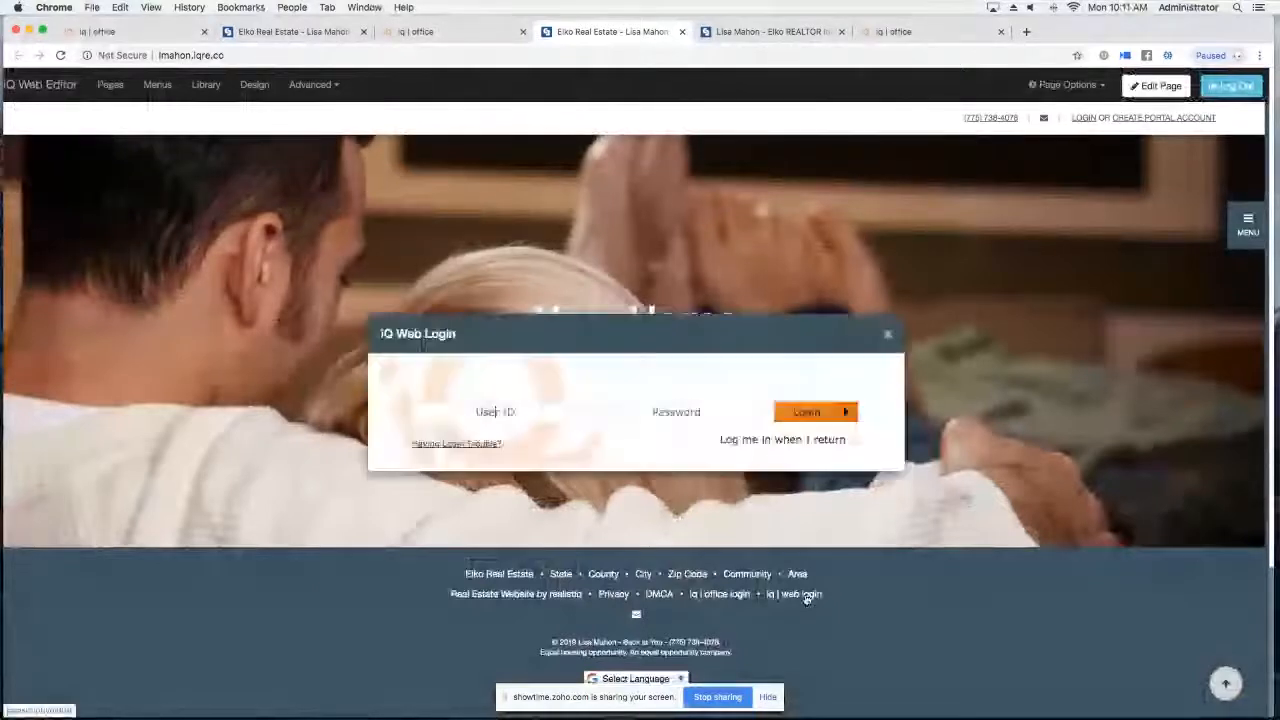
Log in to iQ Web with the browser's saved user ID and password.
click(430, 412)
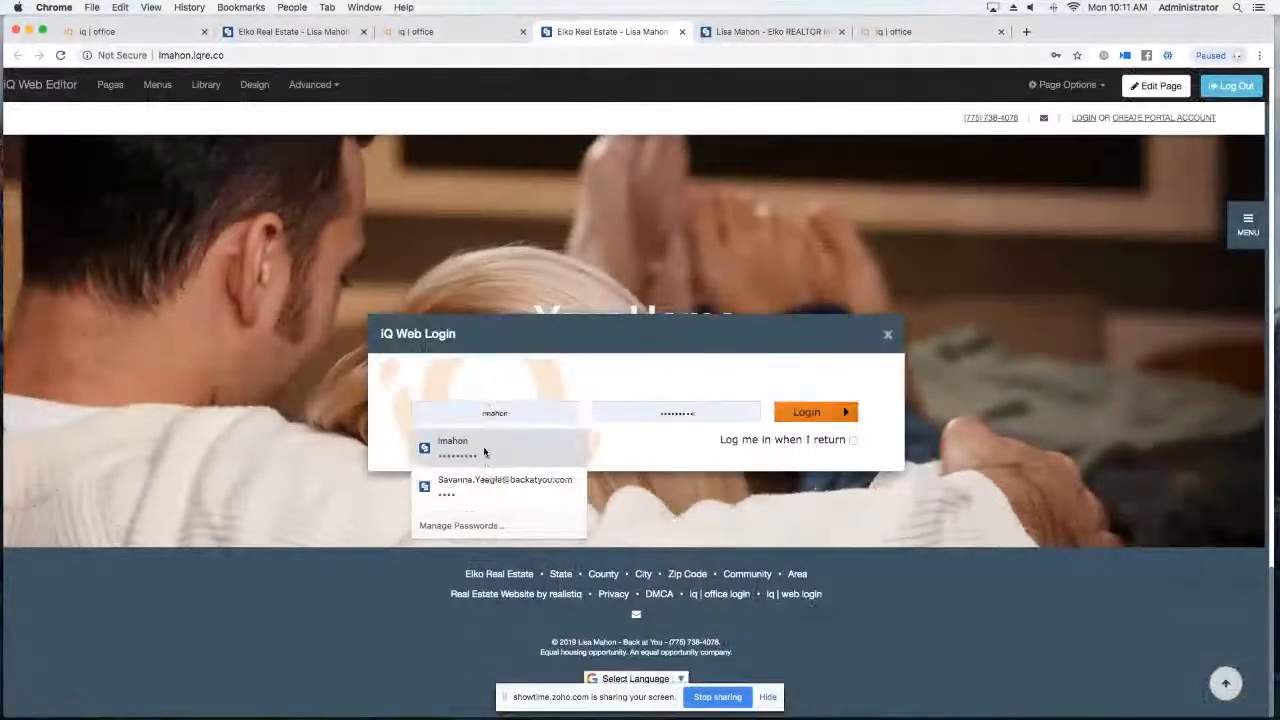
click(483, 446)
click(812, 418)
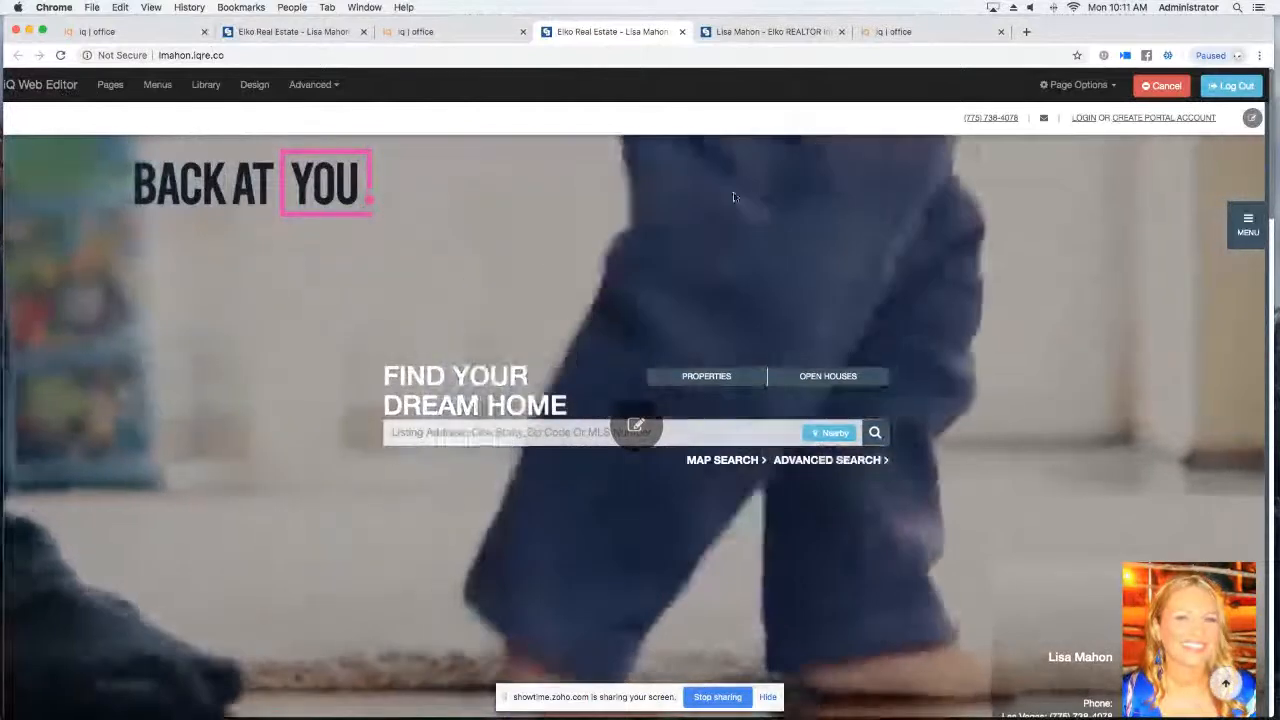
Scroll through the Find Your Dream Home homepage, then bring up the Choose A Template dialog.
scroll(553, 264, down, 2)
scroll(553, 264, up, 2)
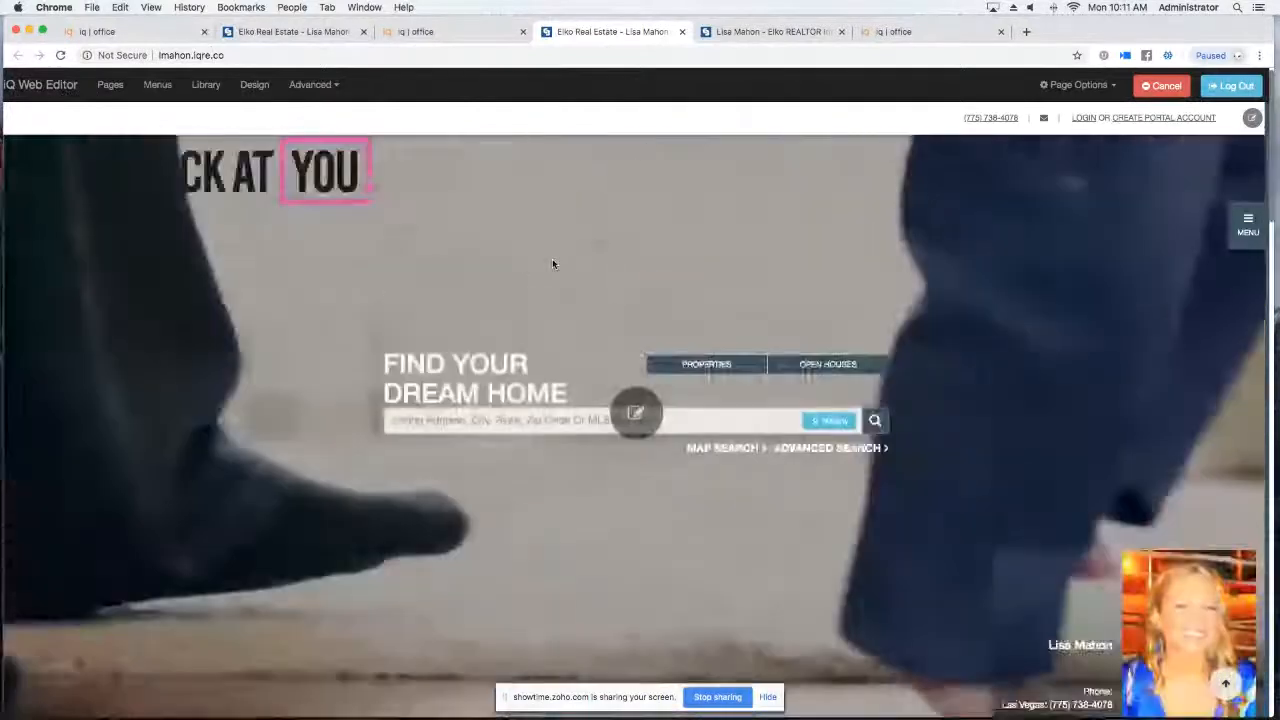
scroll(552, 264, down, 5)
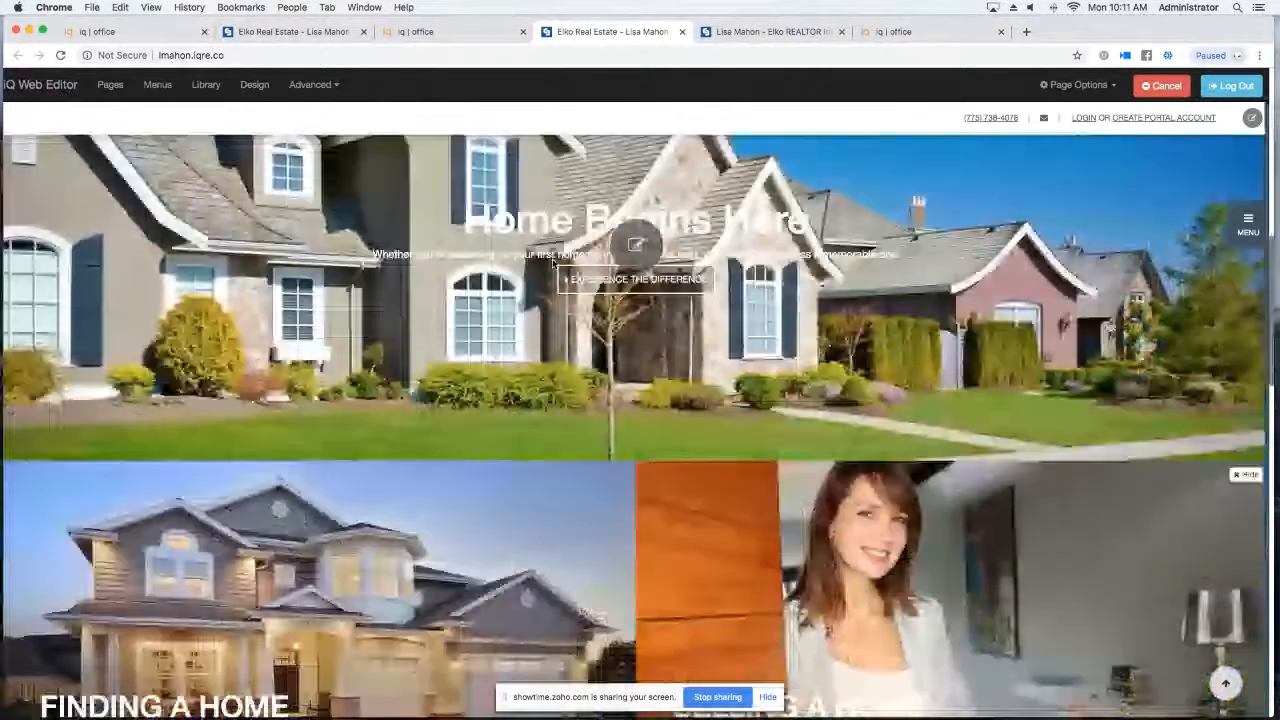
scroll(553, 264, down, 1)
scroll(553, 264, up, 6)
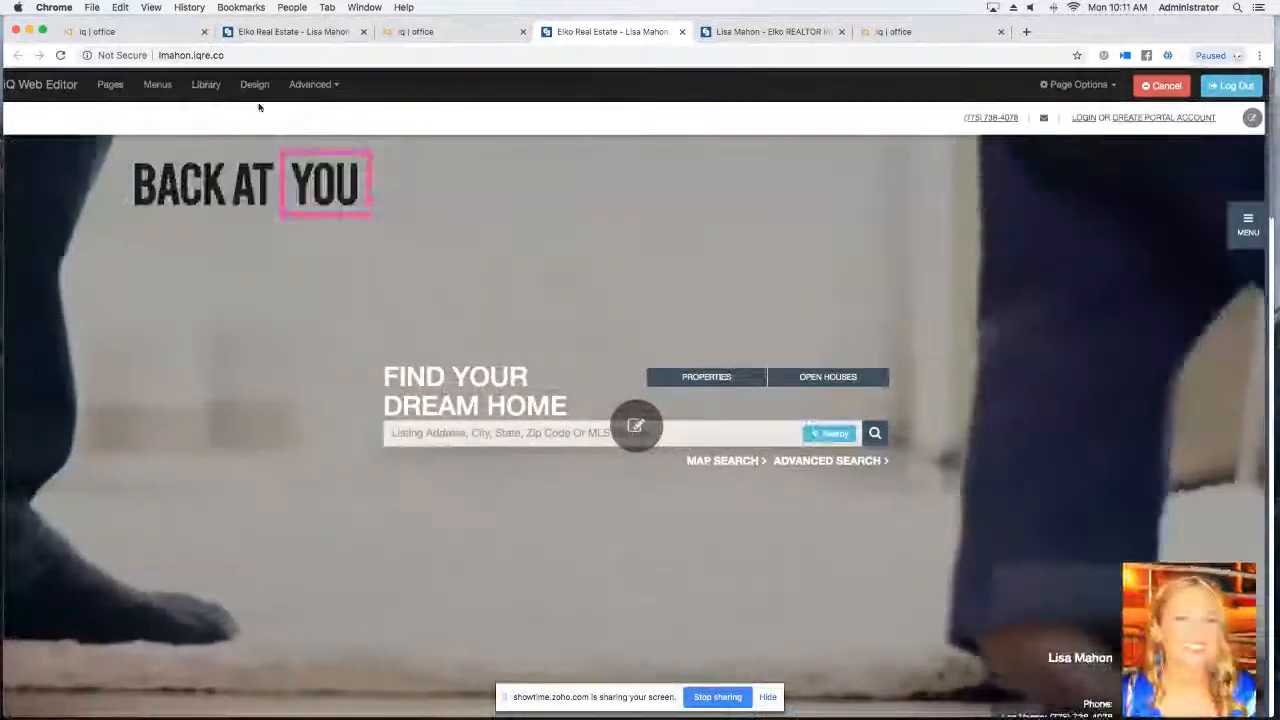
click(254, 85)
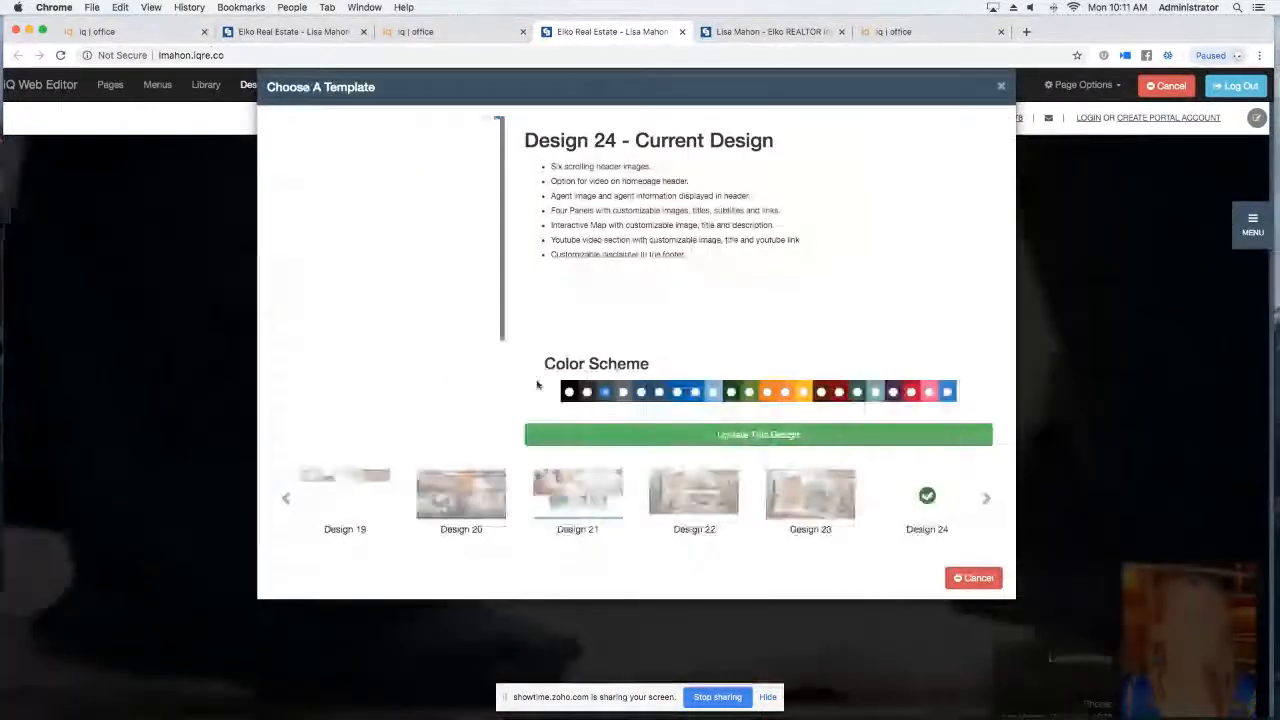
click(832, 515)
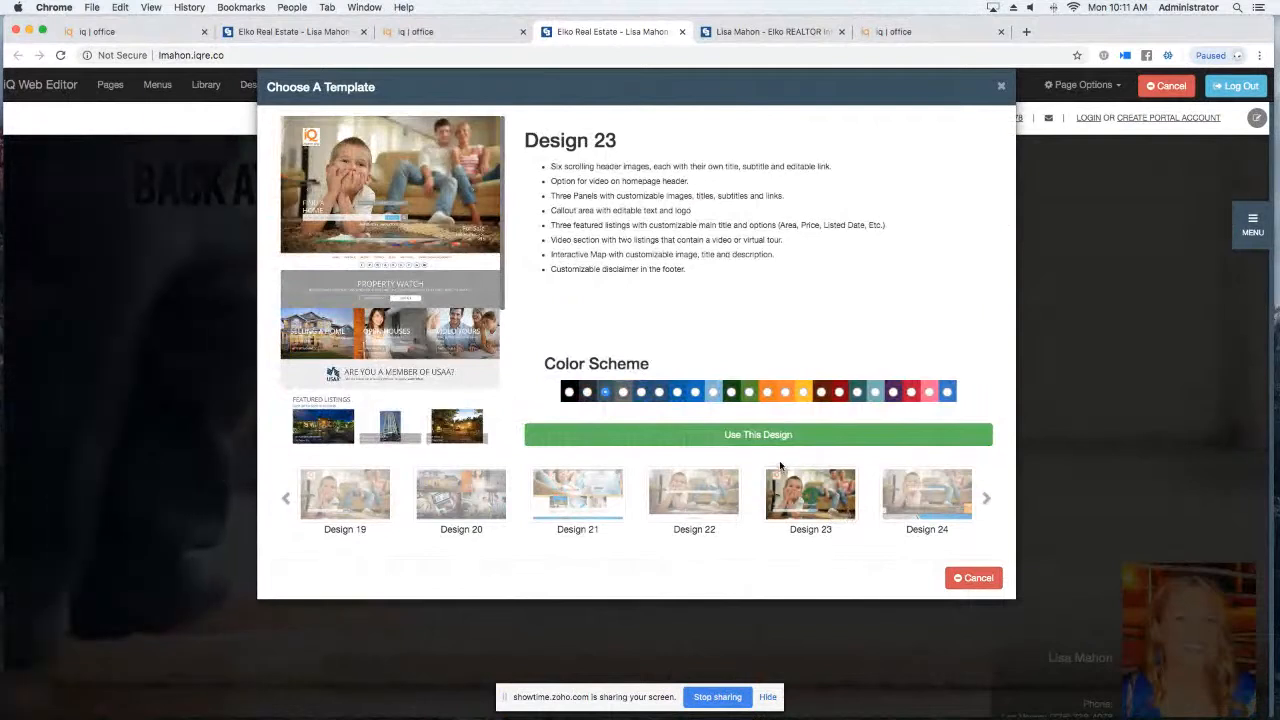
click(778, 437)
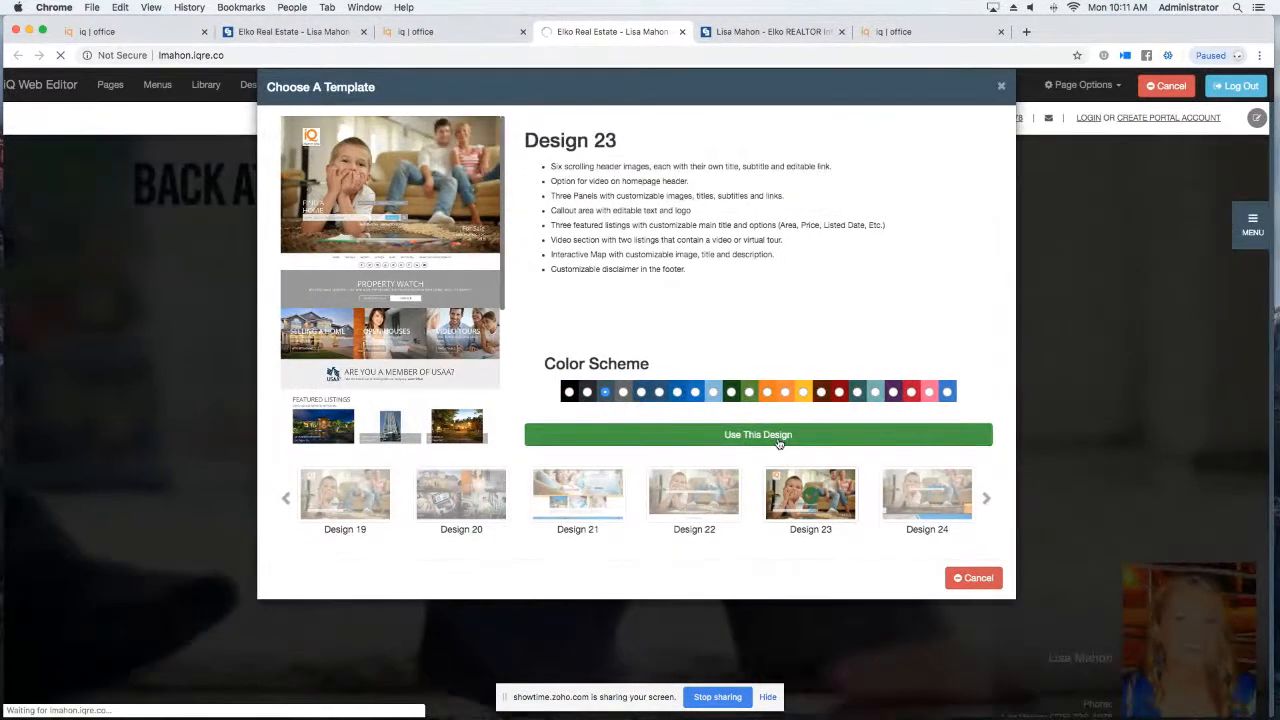
click(778, 443)
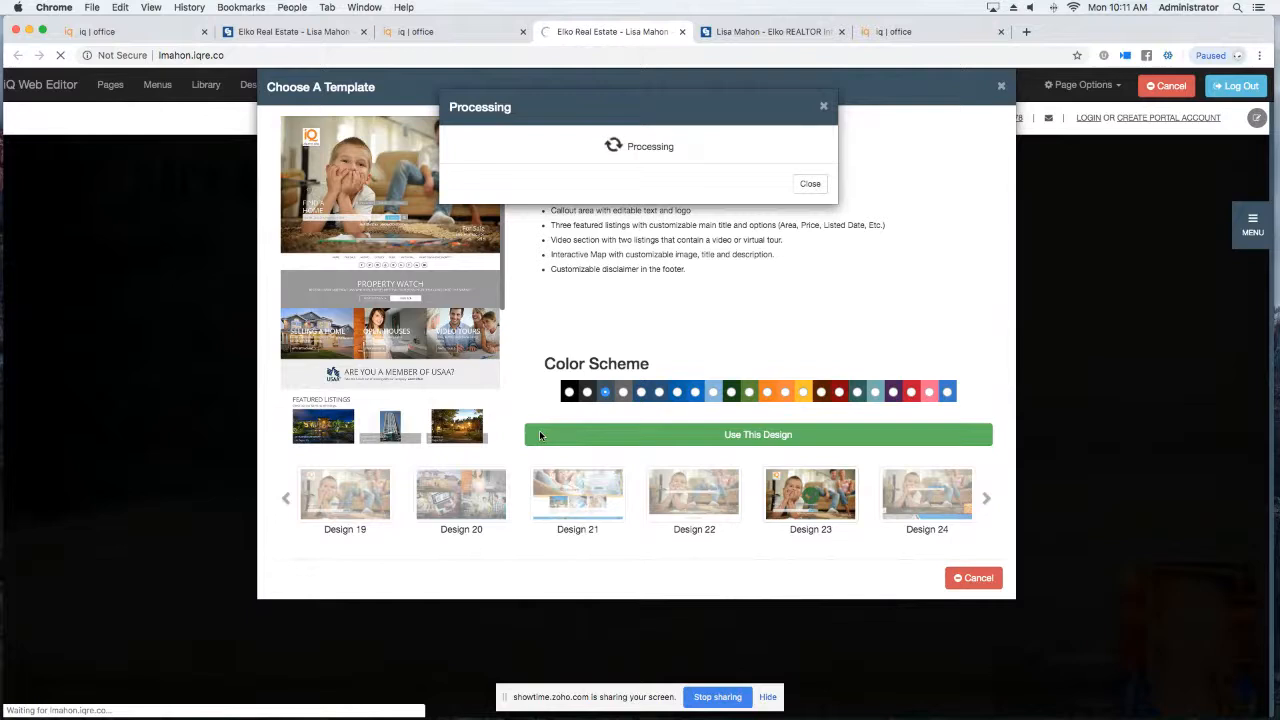
click(969, 578)
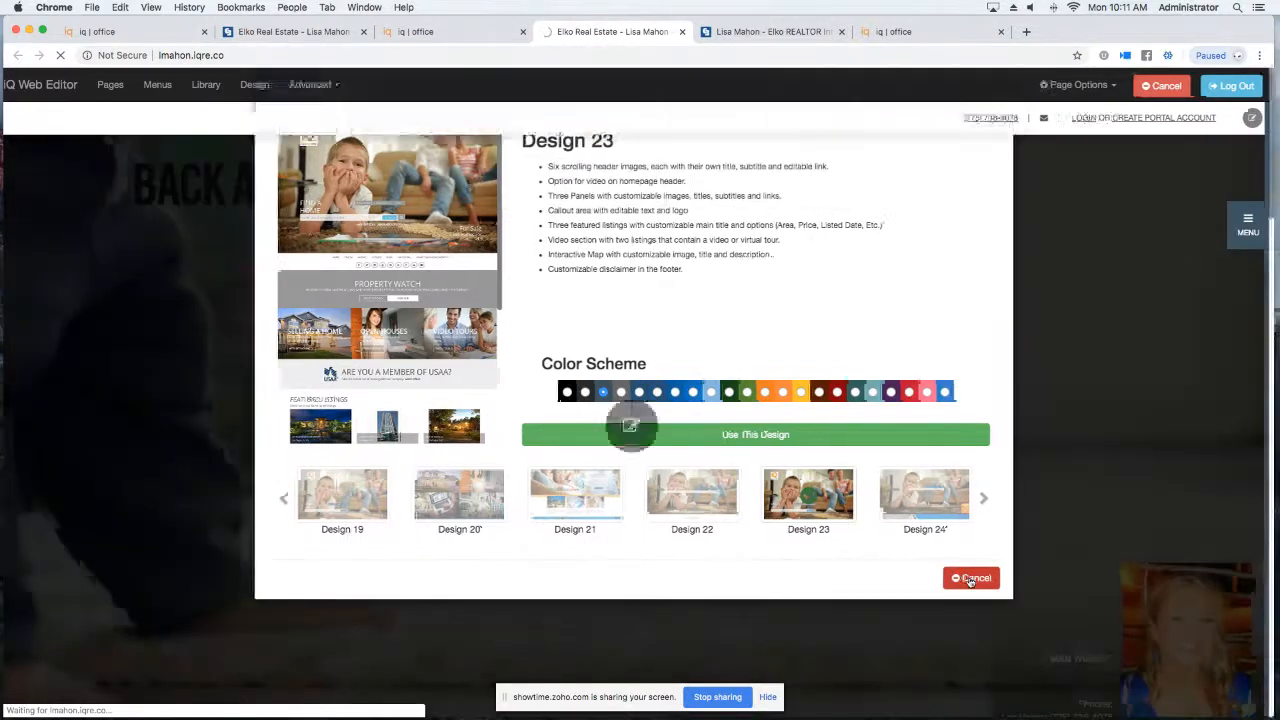
scroll(707, 457, down, 10)
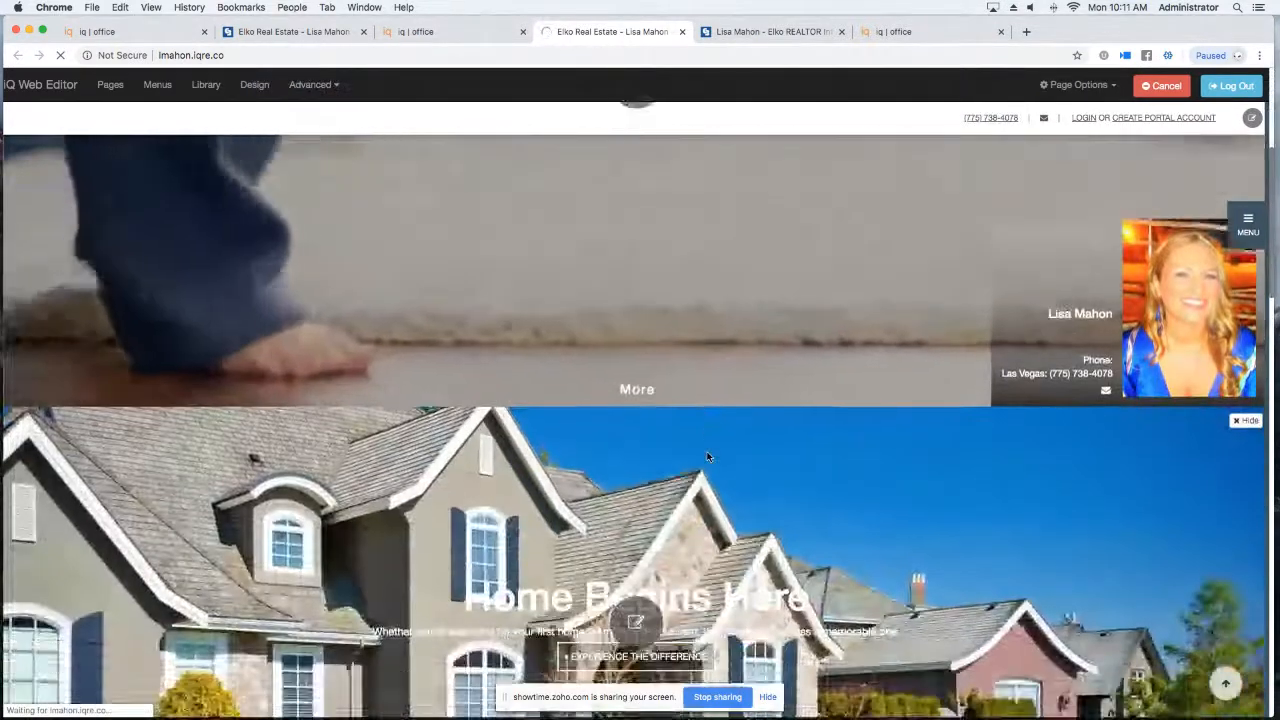
scroll(718, 437, up, 3)
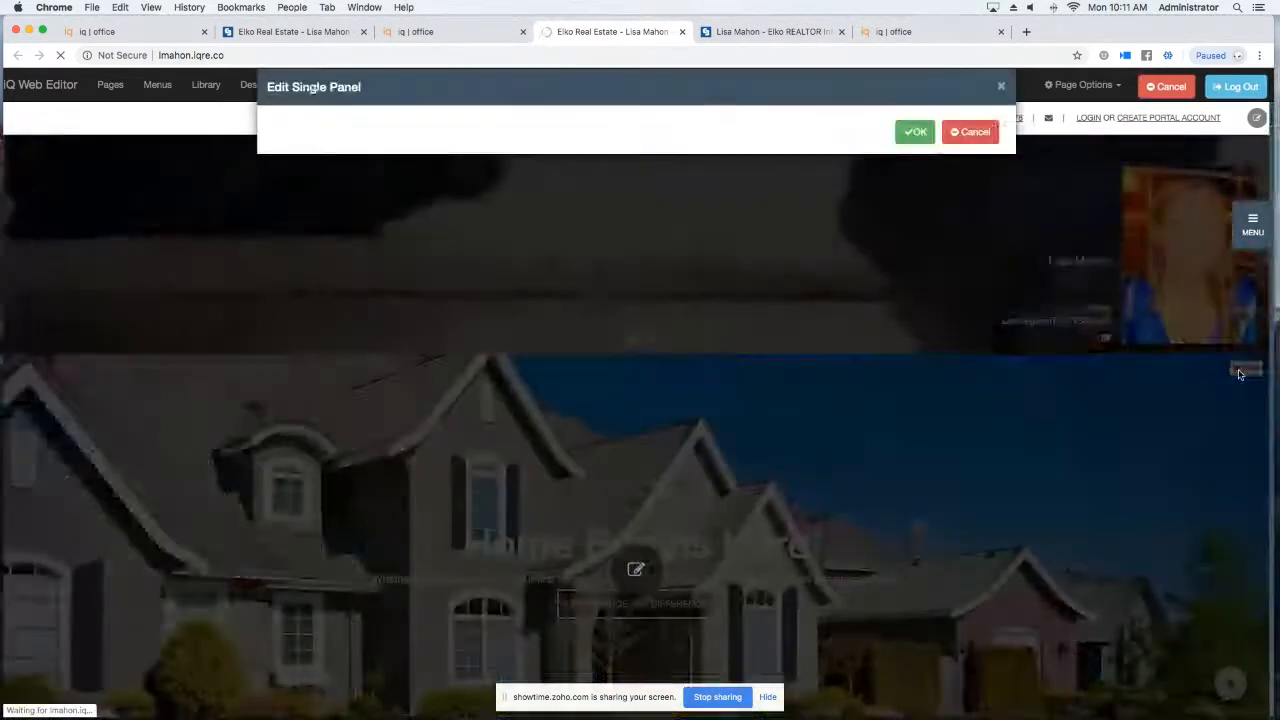
Confirm hiding the single panel, dismiss the error message, and scroll the homepage to verify.
click(912, 132)
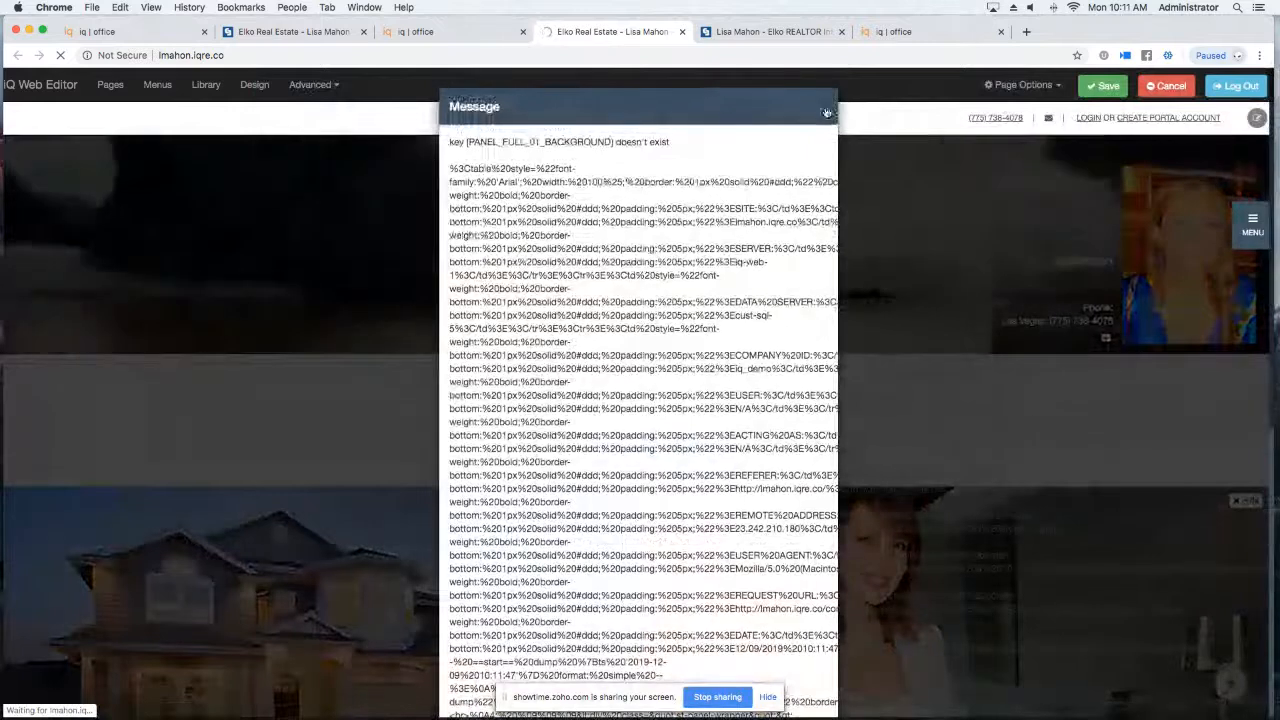
click(824, 106)
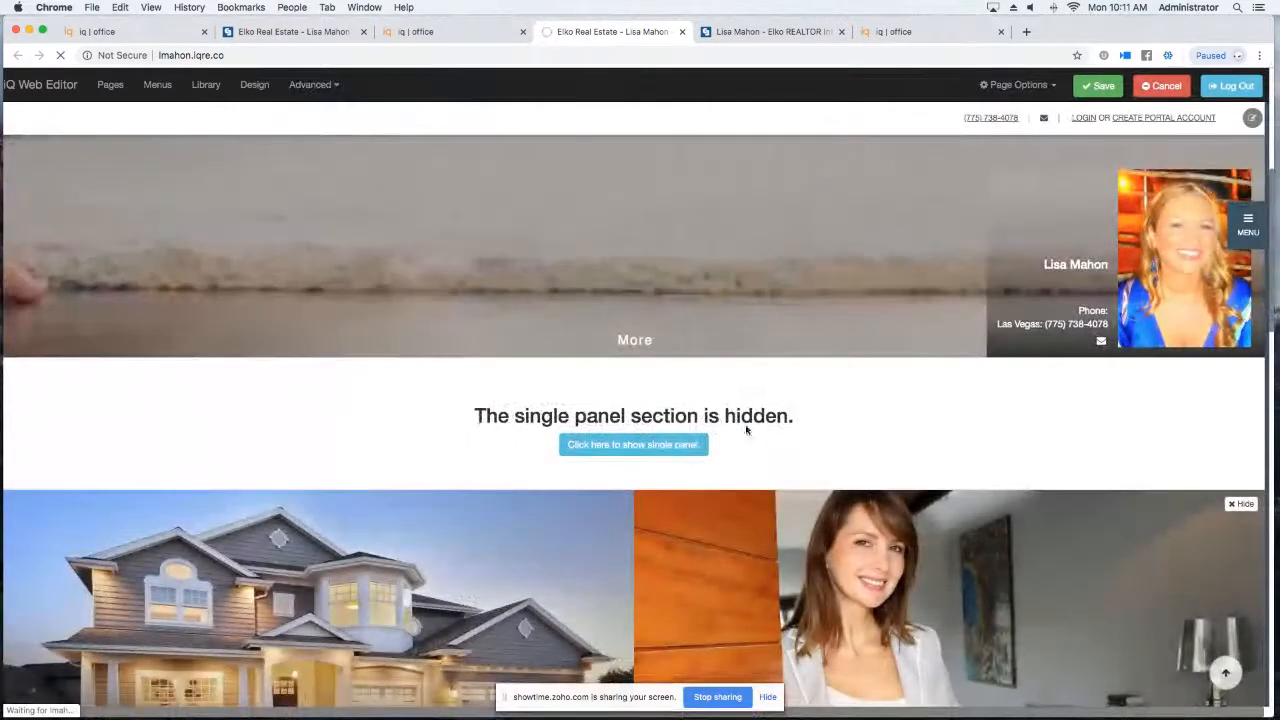
scroll(497, 430, down, 5)
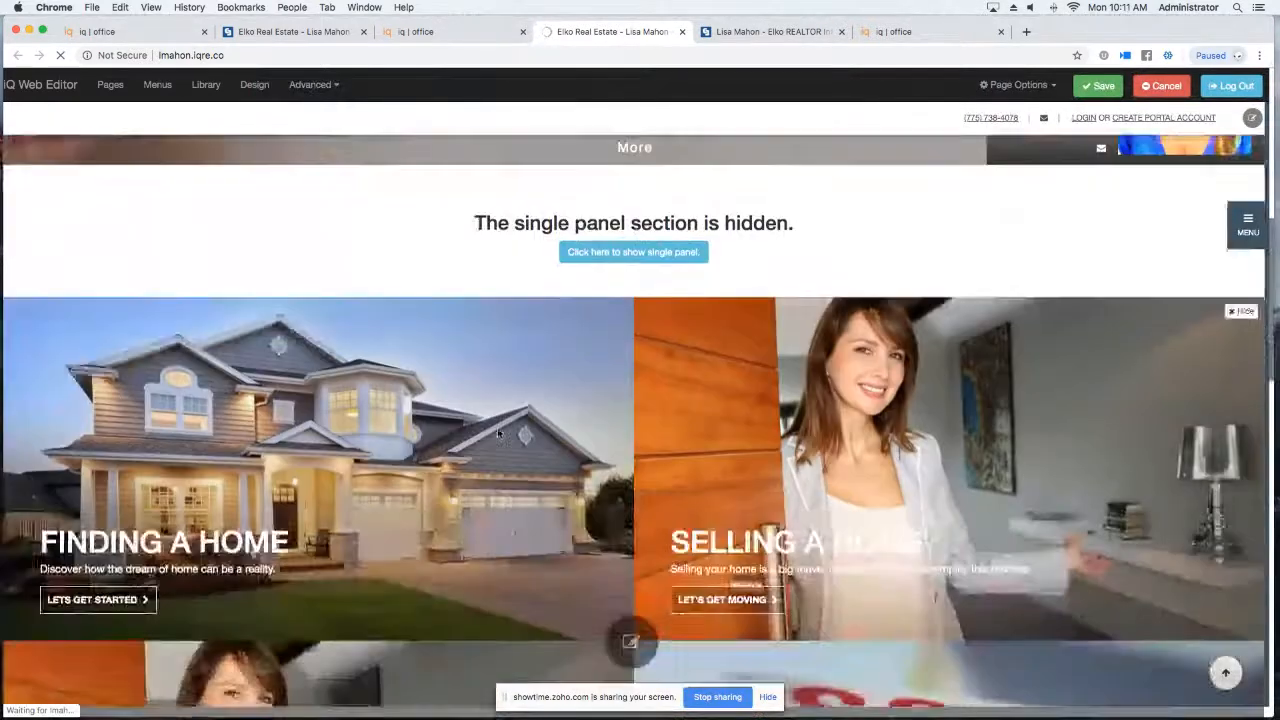
scroll(497, 432, down, 3)
scroll(497, 432, up, 6)
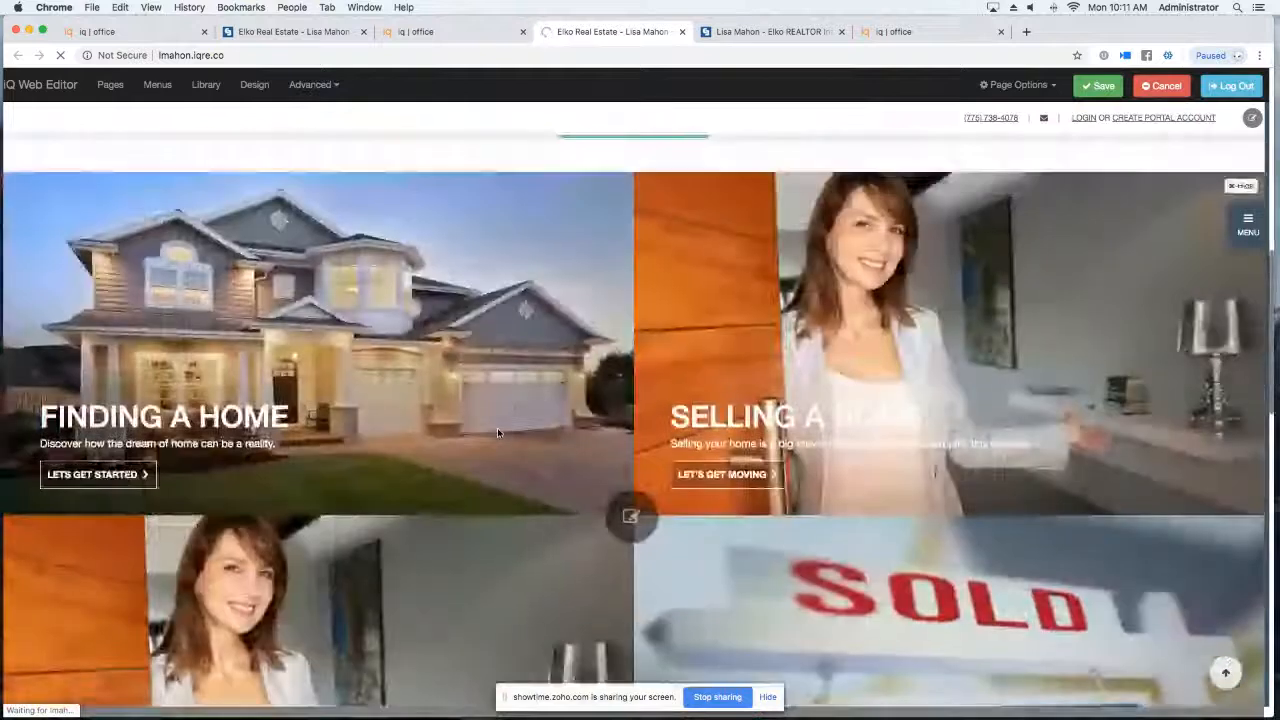
scroll(497, 433, up, 2)
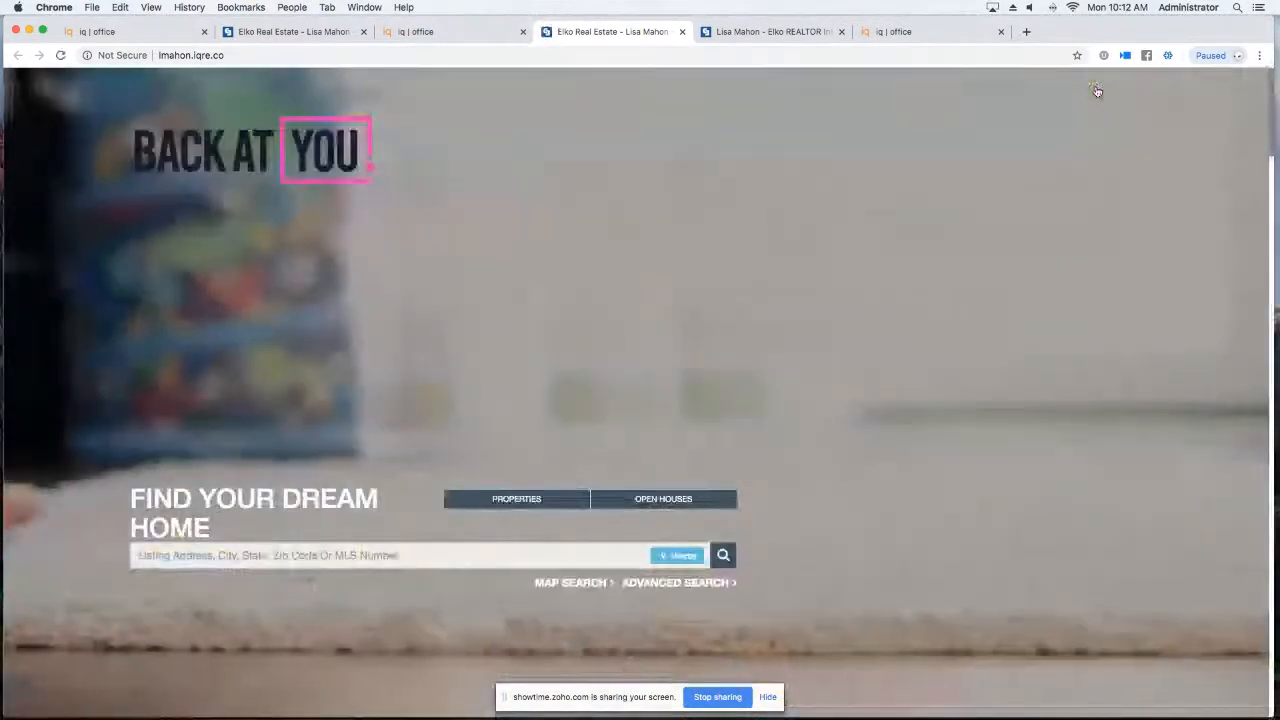
Switch to the other website tab, start editing the homepage, and close the side MENU panel.
scroll(1097, 92, down, 3)
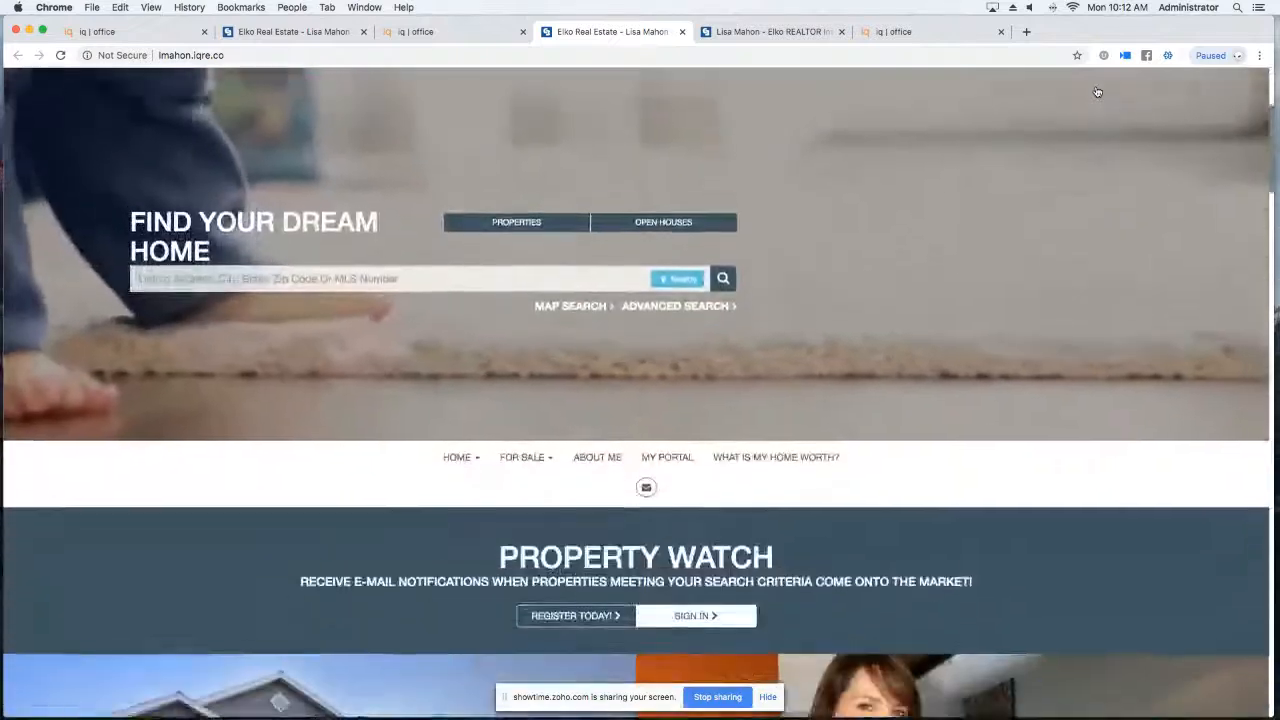
scroll(1097, 92, up, 1)
scroll(1097, 92, up, 2)
scroll(1060, 65, down, 2)
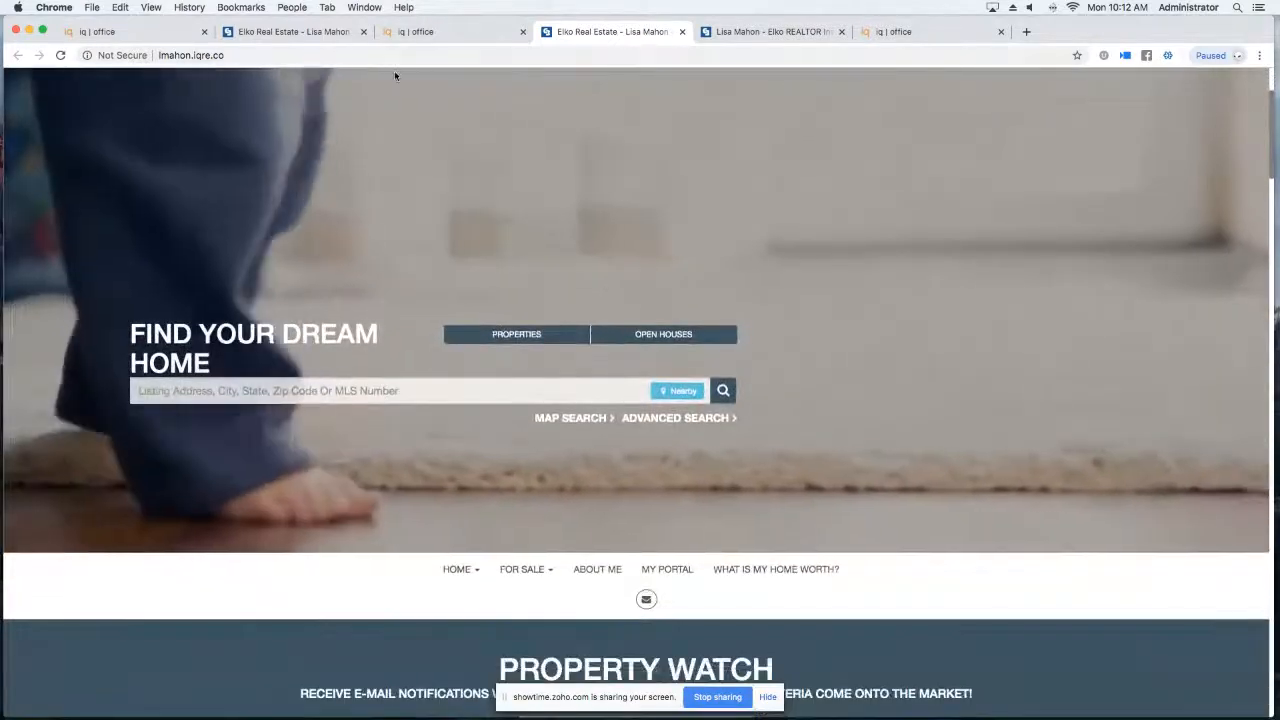
scroll(806, 214, up, 2)
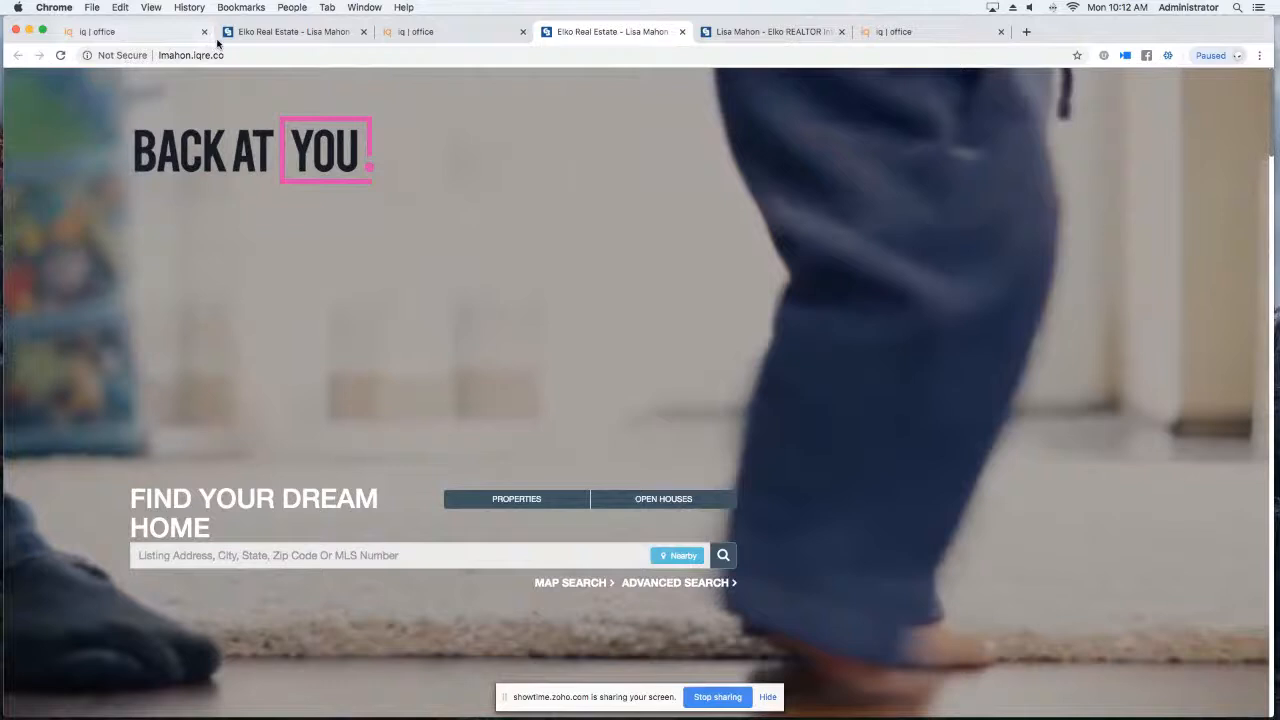
click(251, 38)
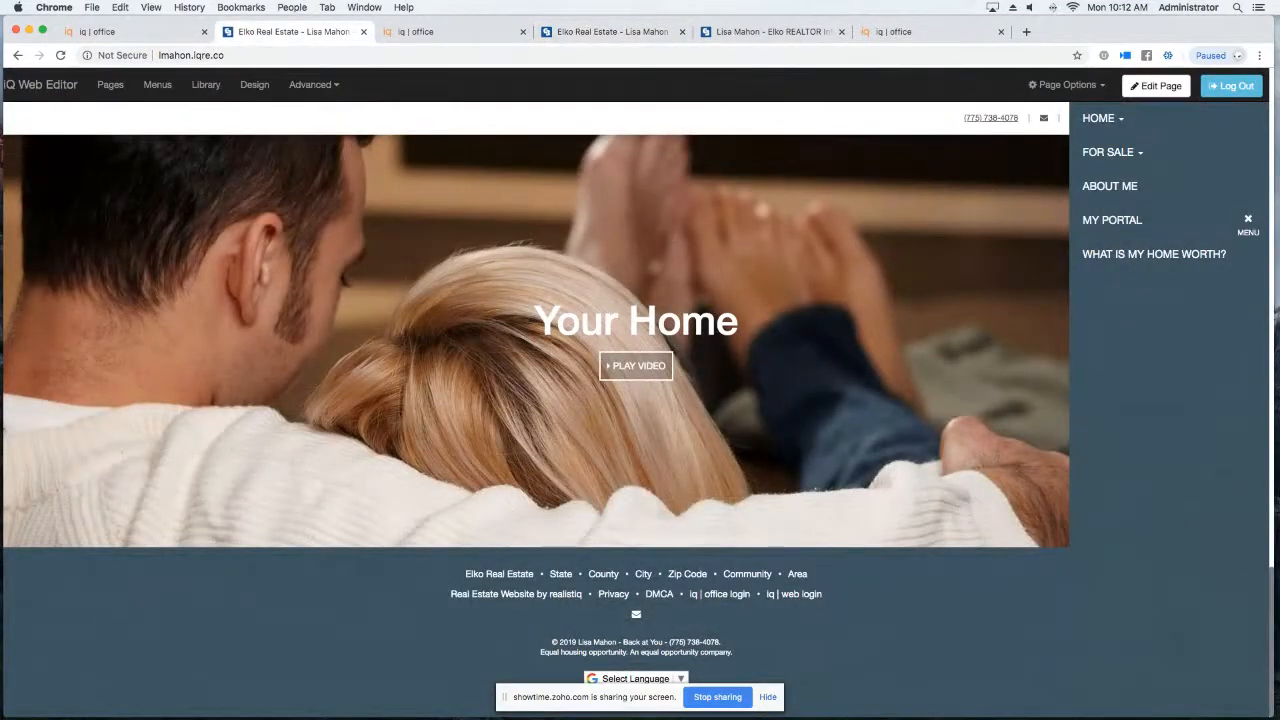
click(1152, 85)
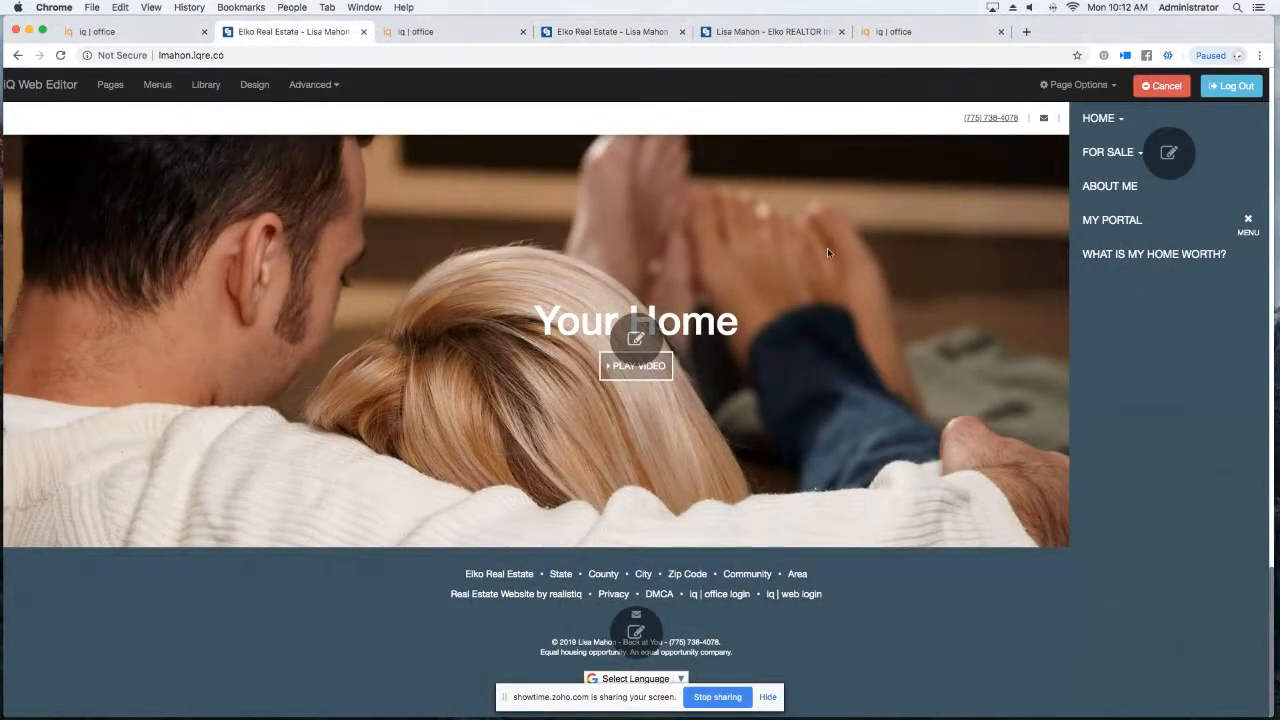
scroll(827, 253, up, 15)
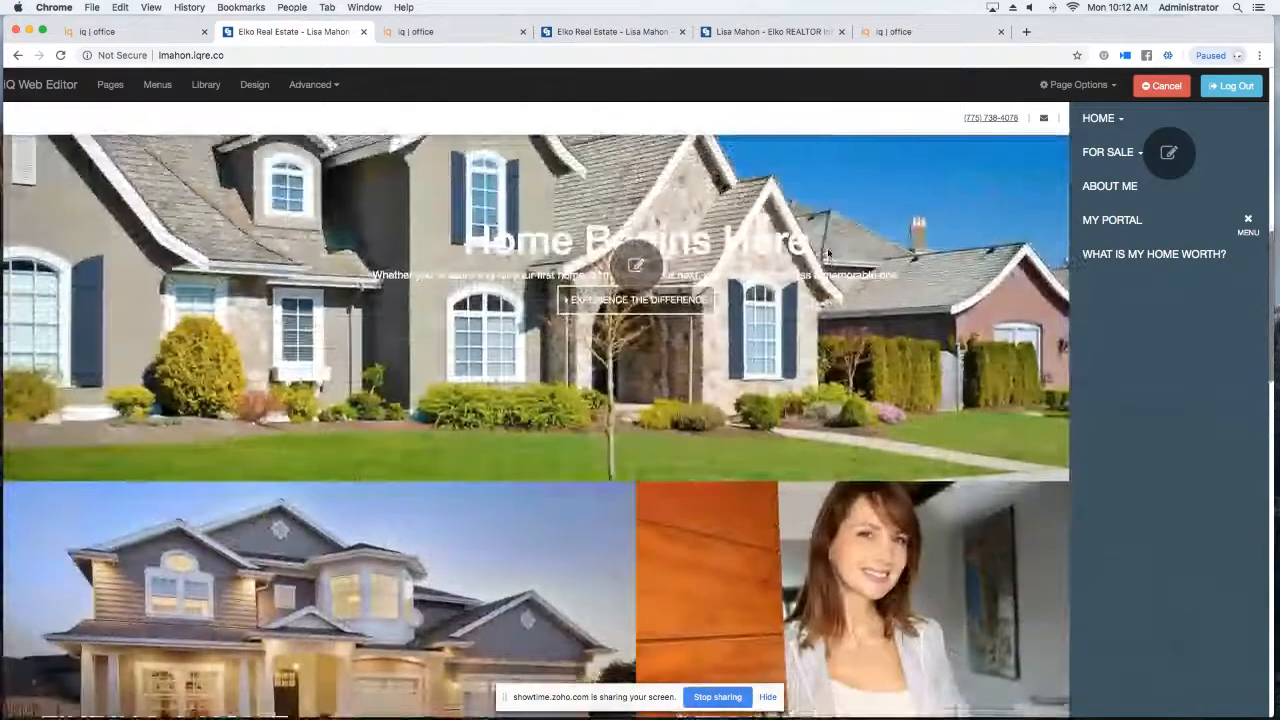
scroll(827, 250, up, 5)
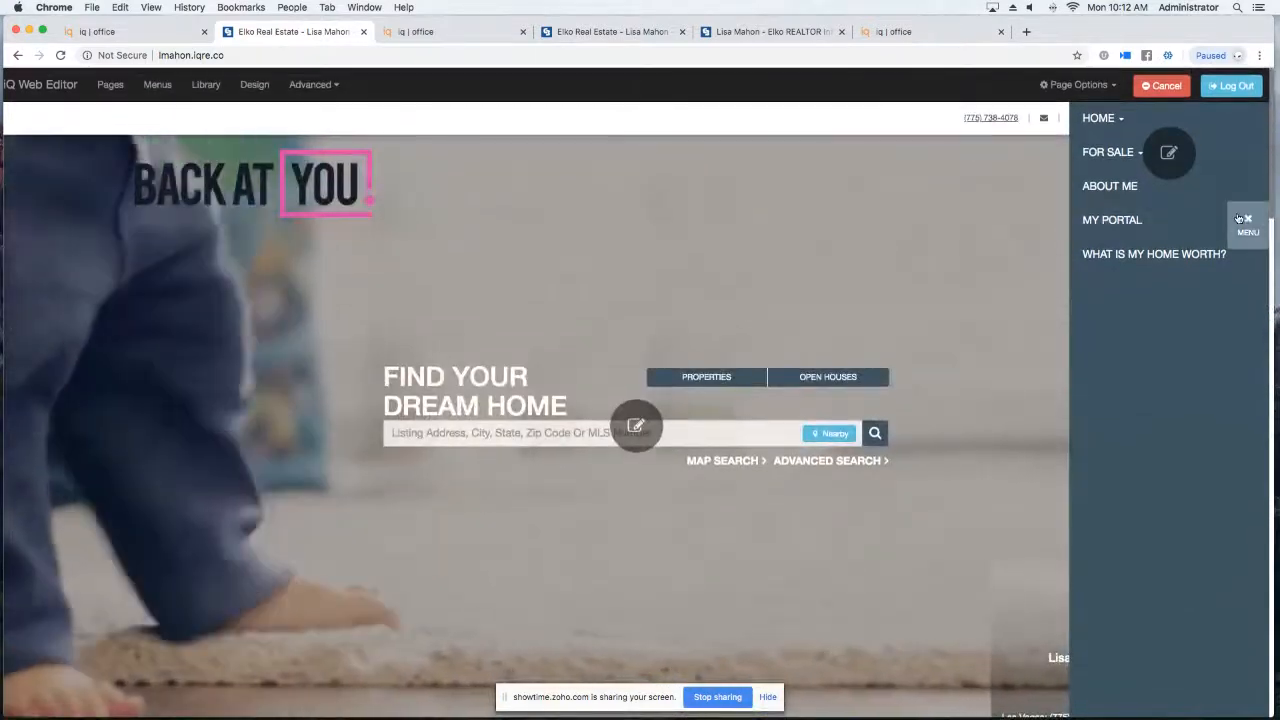
click(1242, 219)
Review the Site Menus list under Advanced, close it, and bring up the Page Manager.
scroll(641, 309, down, 5)
scroll(641, 309, up, 2)
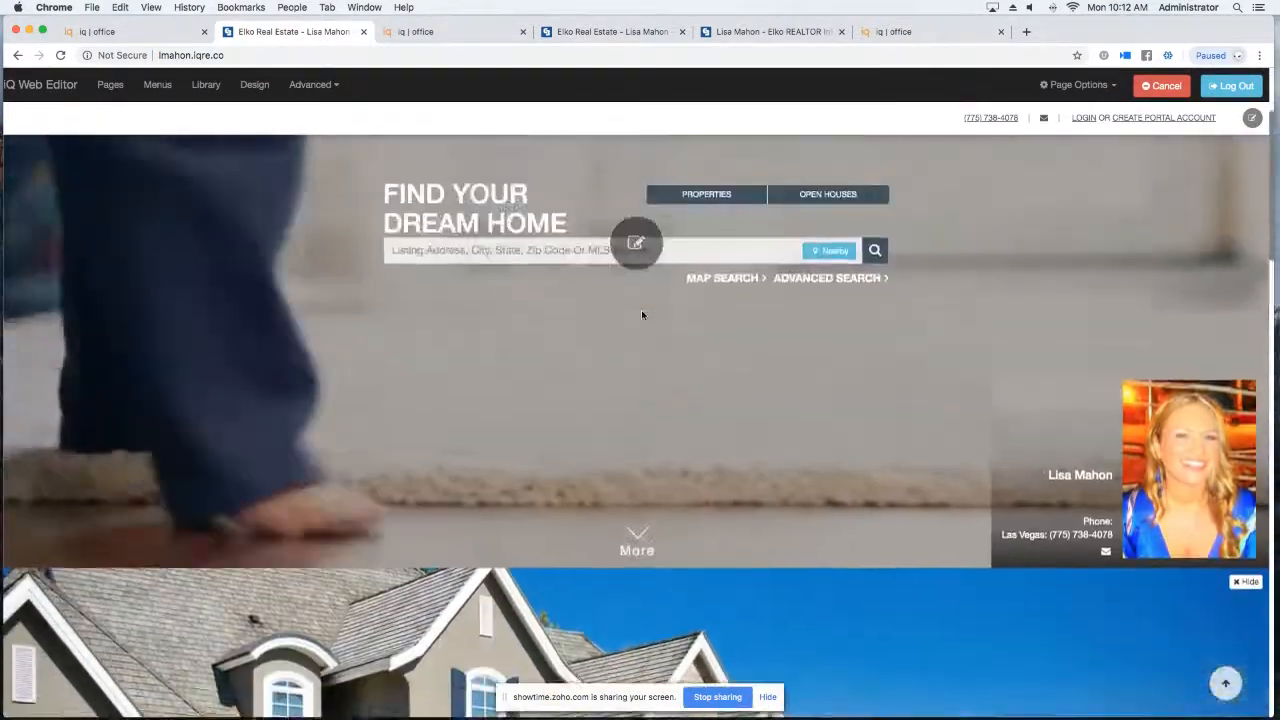
scroll(642, 315, up, 2)
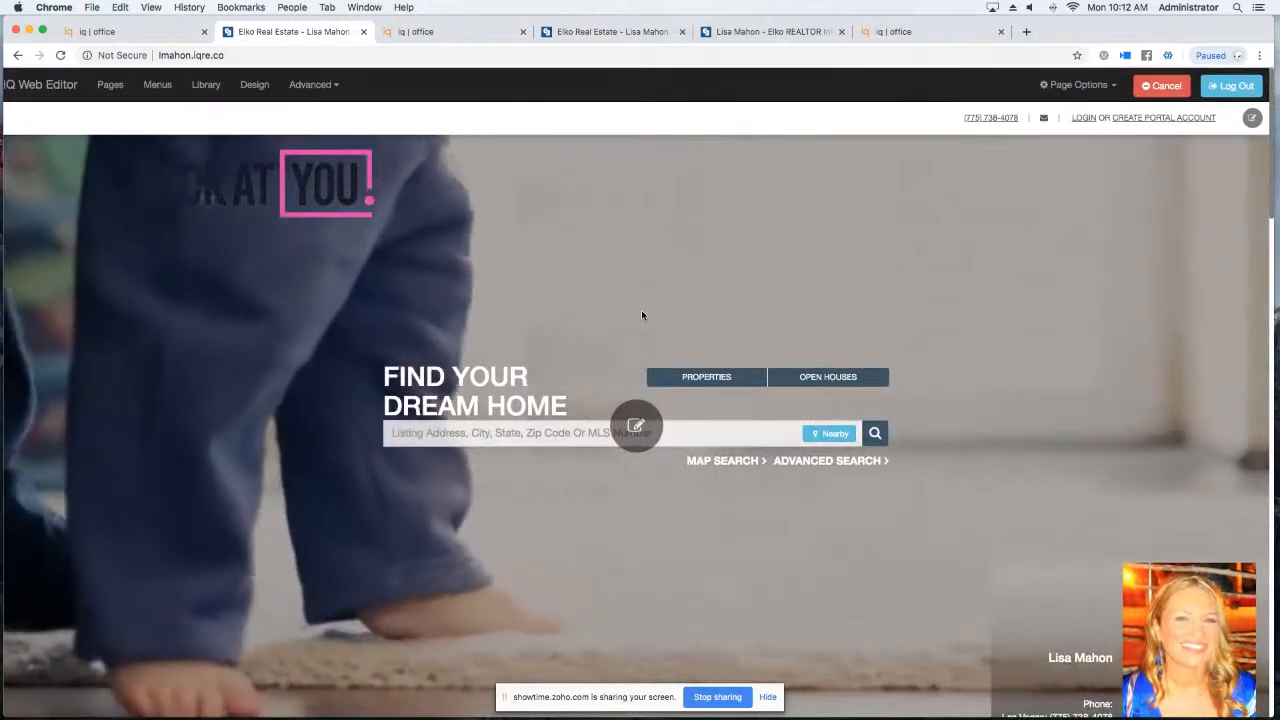
click(304, 87)
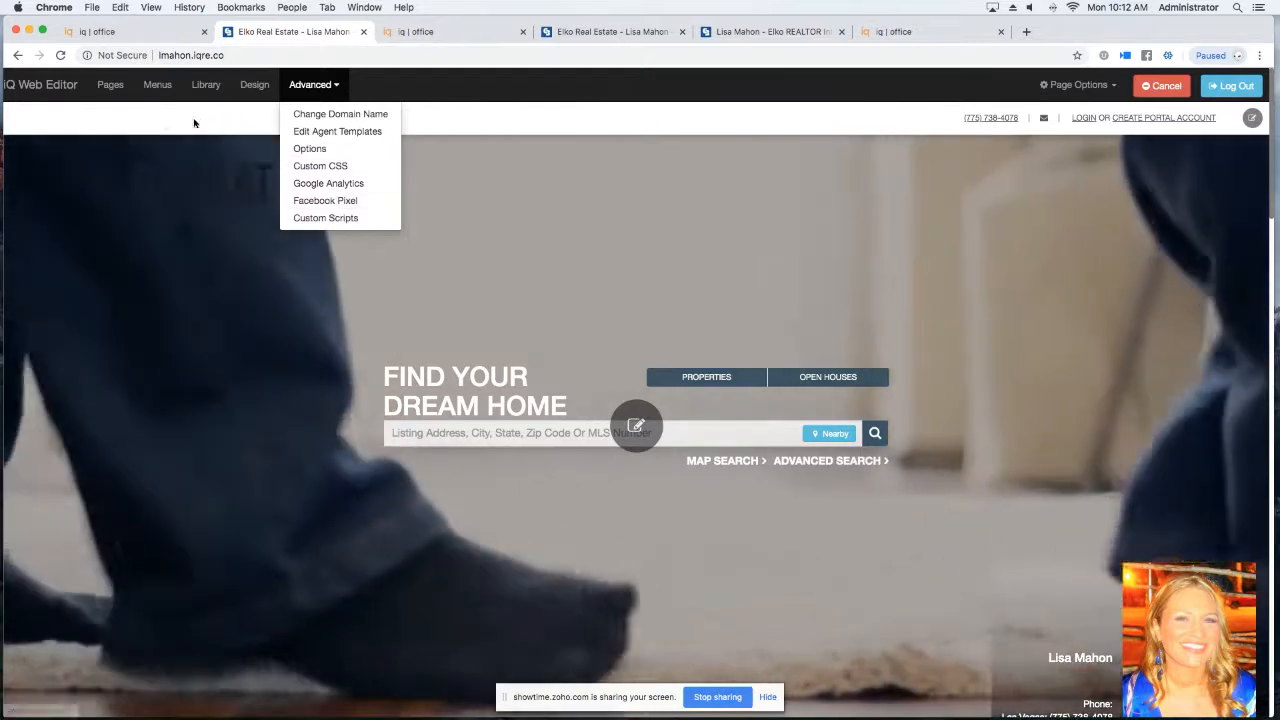
click(165, 86)
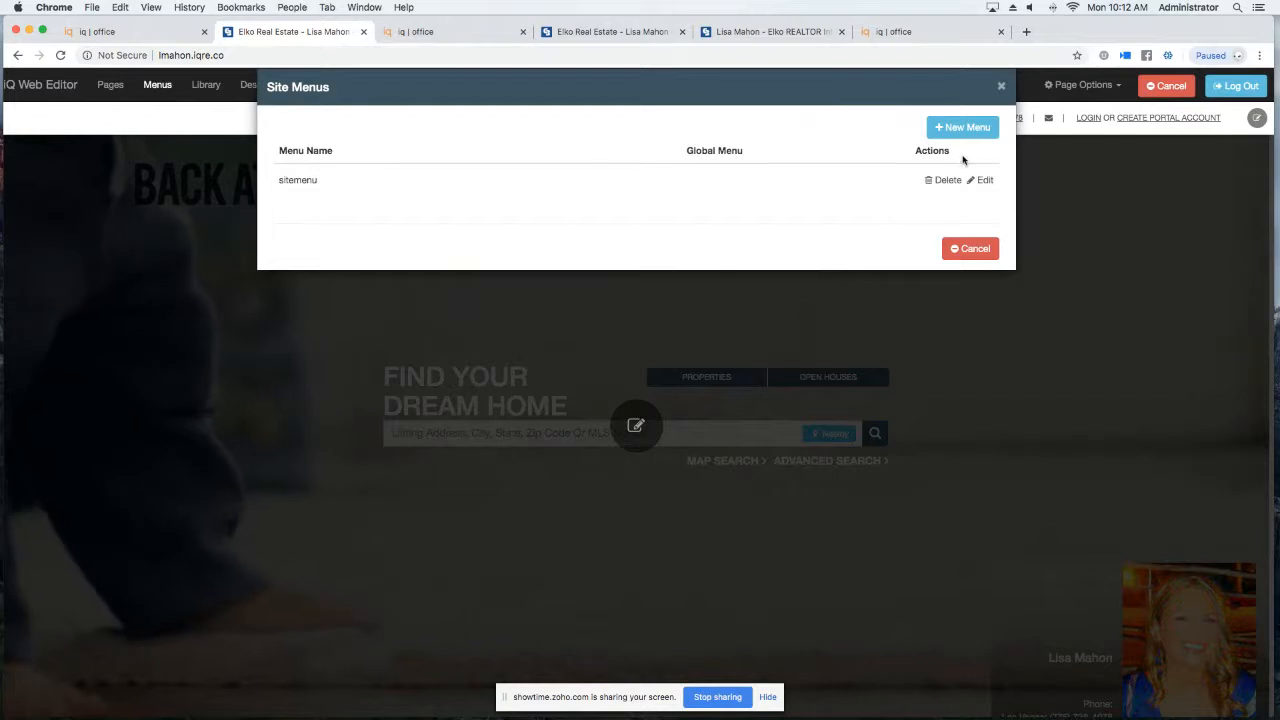
click(55, 158)
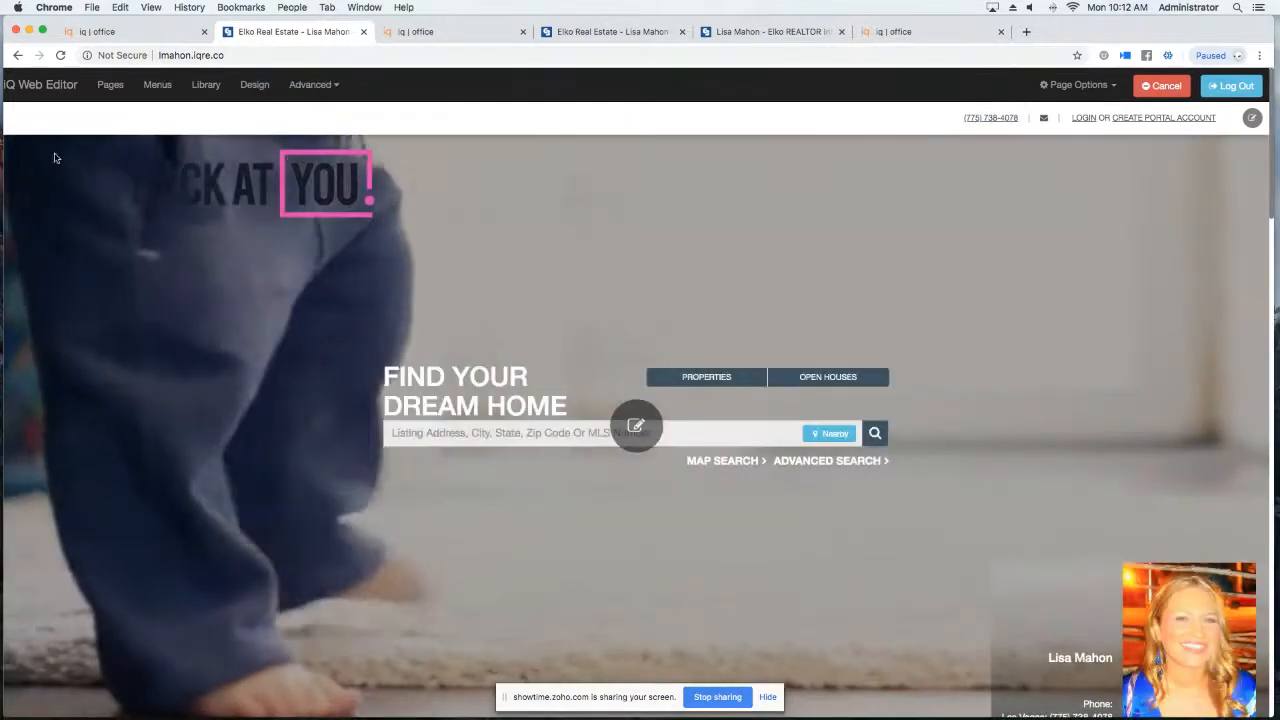
click(110, 86)
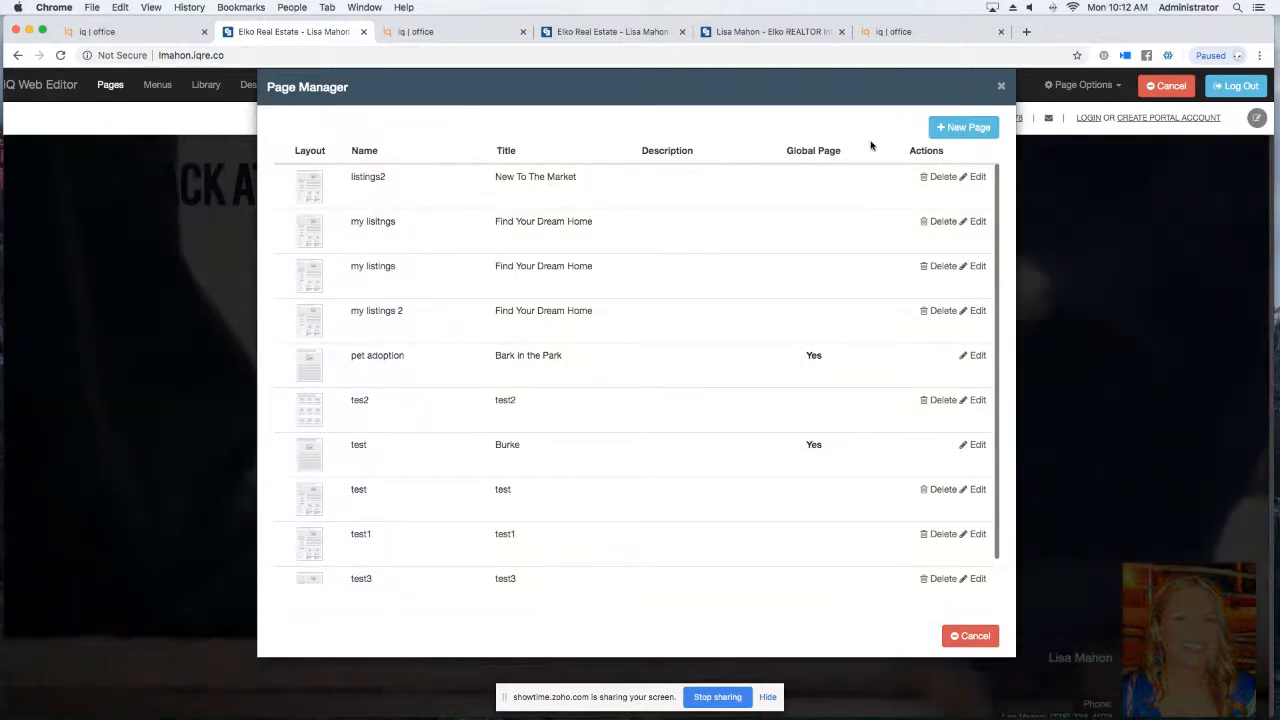
Start a new page and browse the available page templates.
click(963, 127)
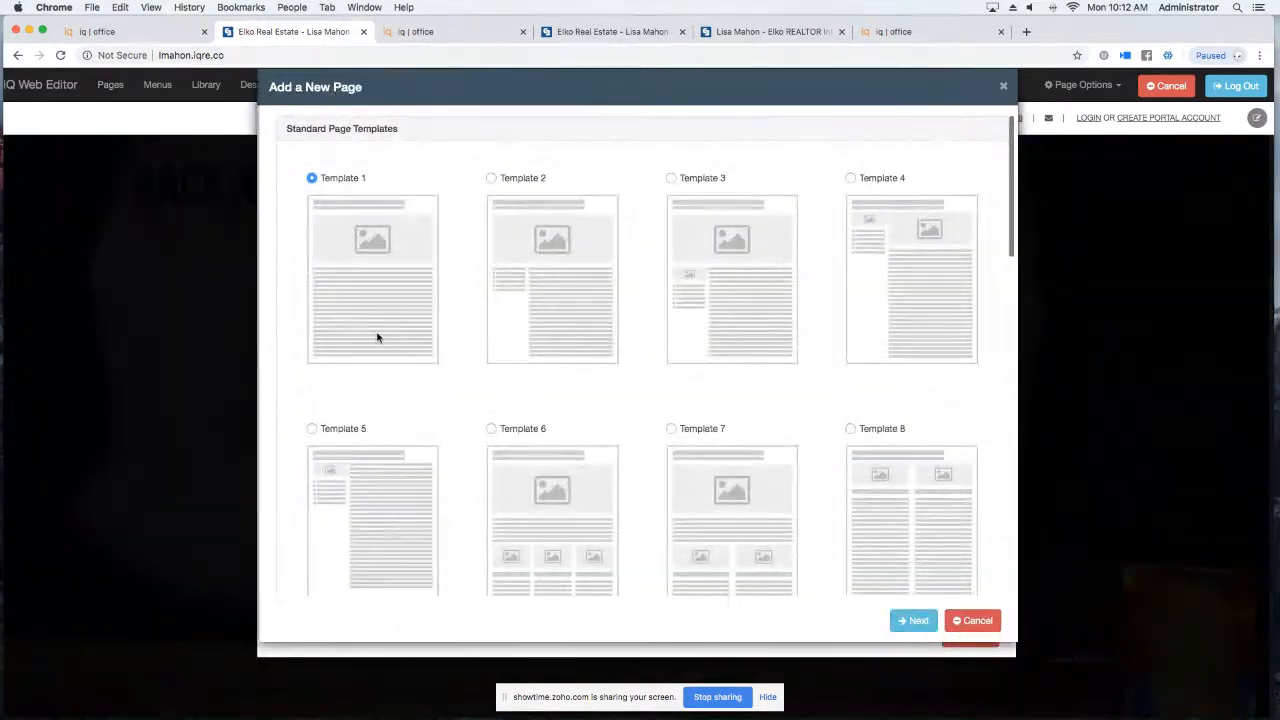
scroll(415, 252, down, 5)
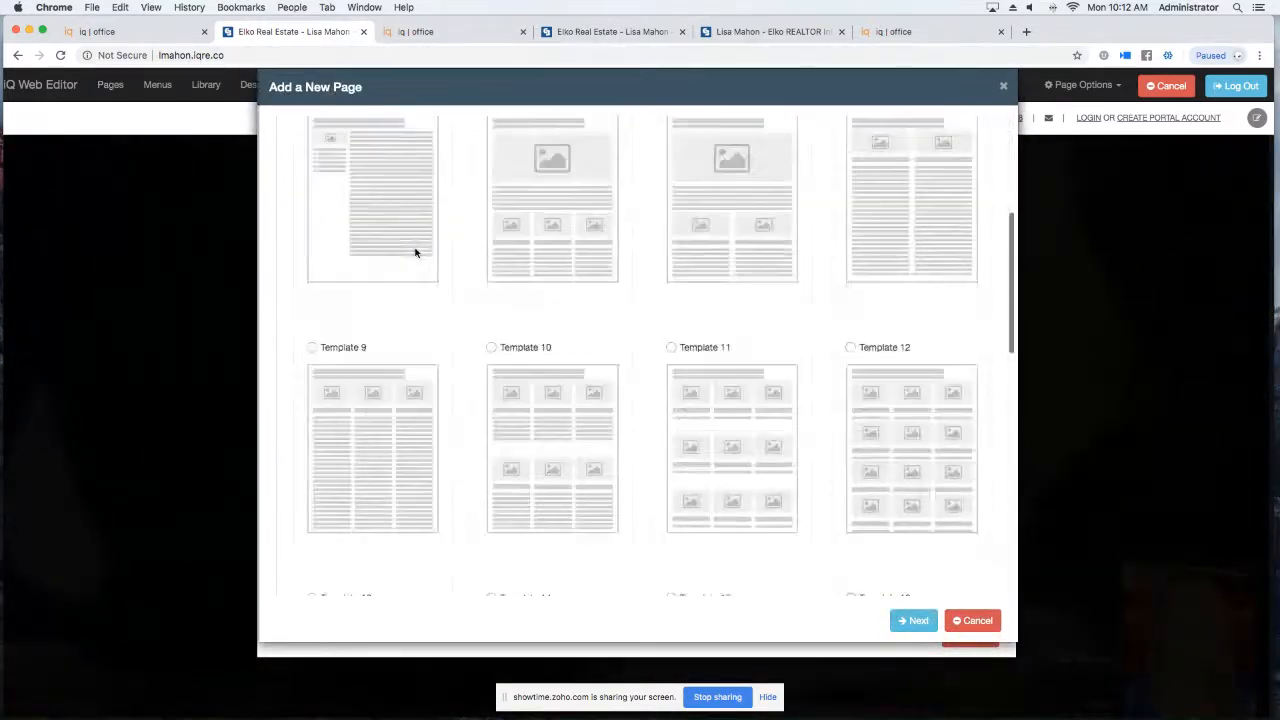
scroll(415, 252, down, 6)
scroll(421, 245, up, 2)
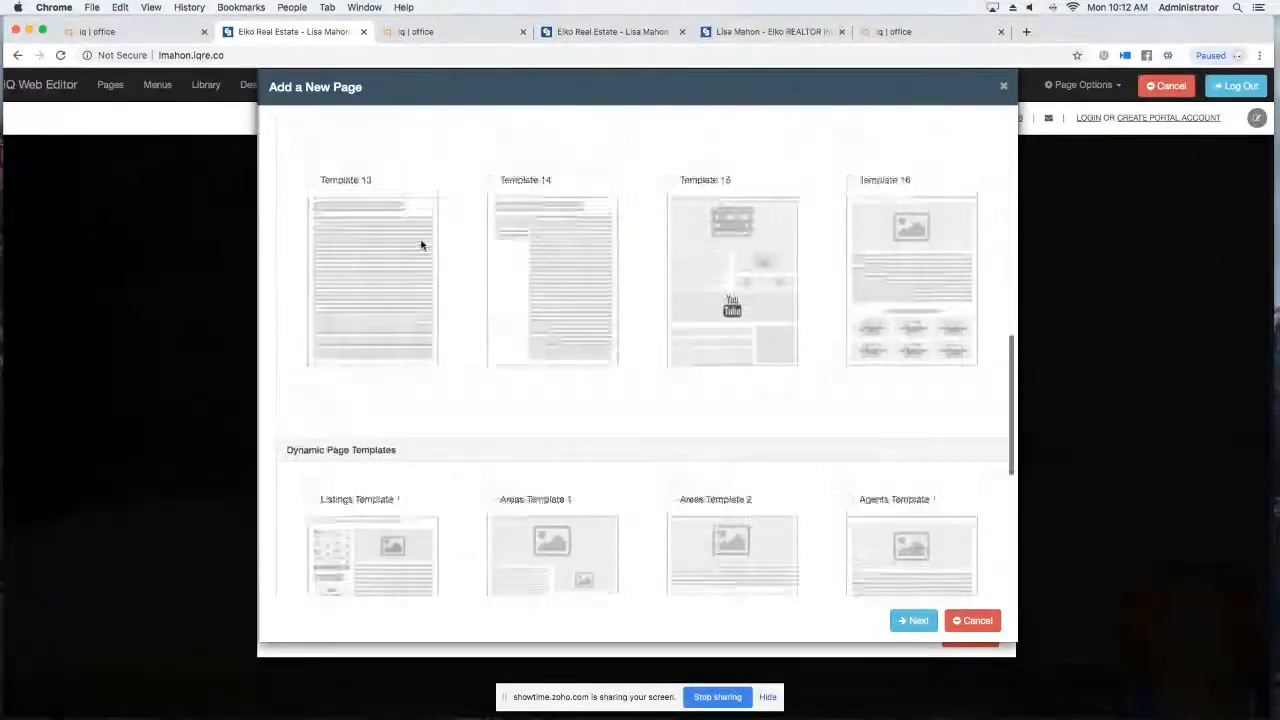
scroll(405, 246, up, 10)
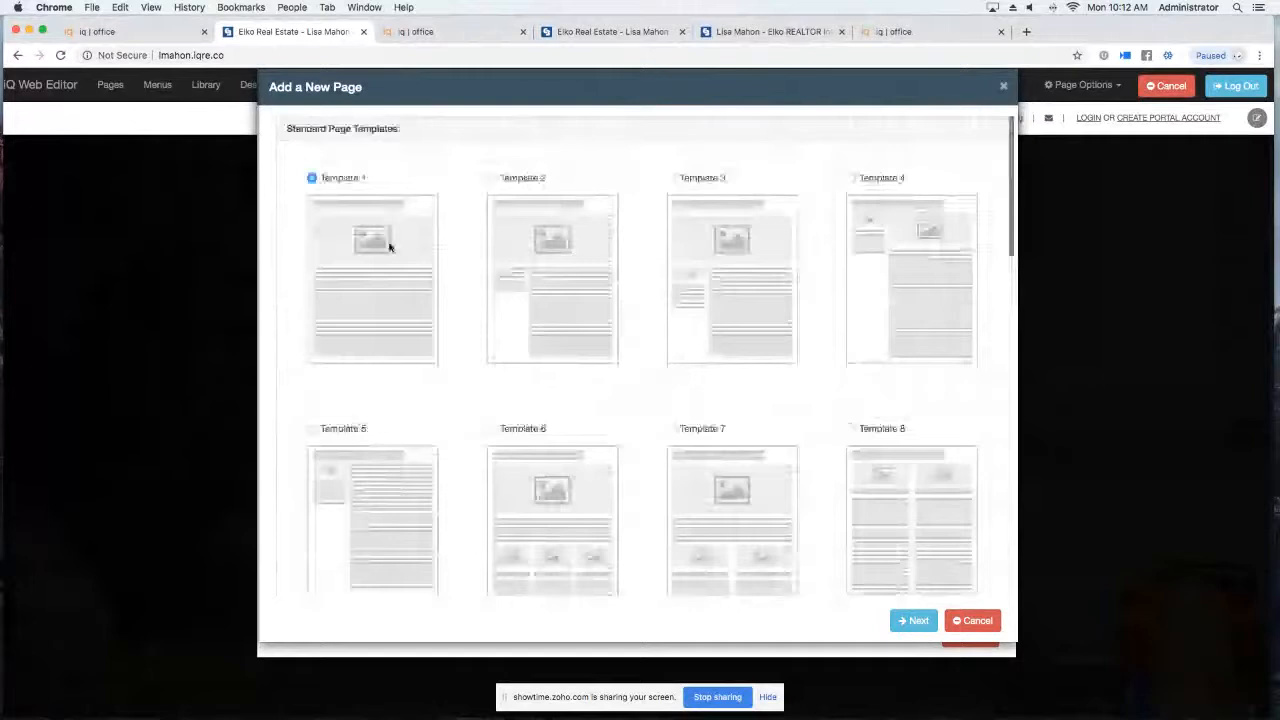
Try the new page's details form with empty fields, abandon it, and close Page Manager.
click(390, 247)
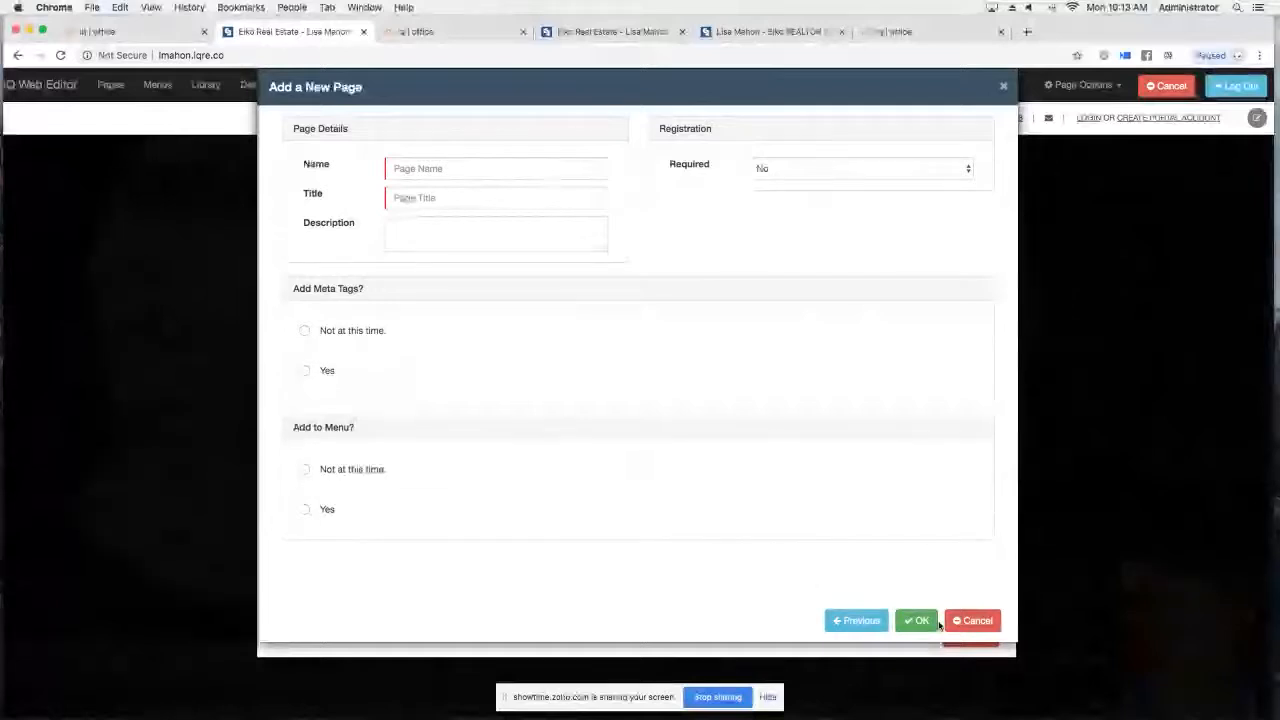
click(932, 621)
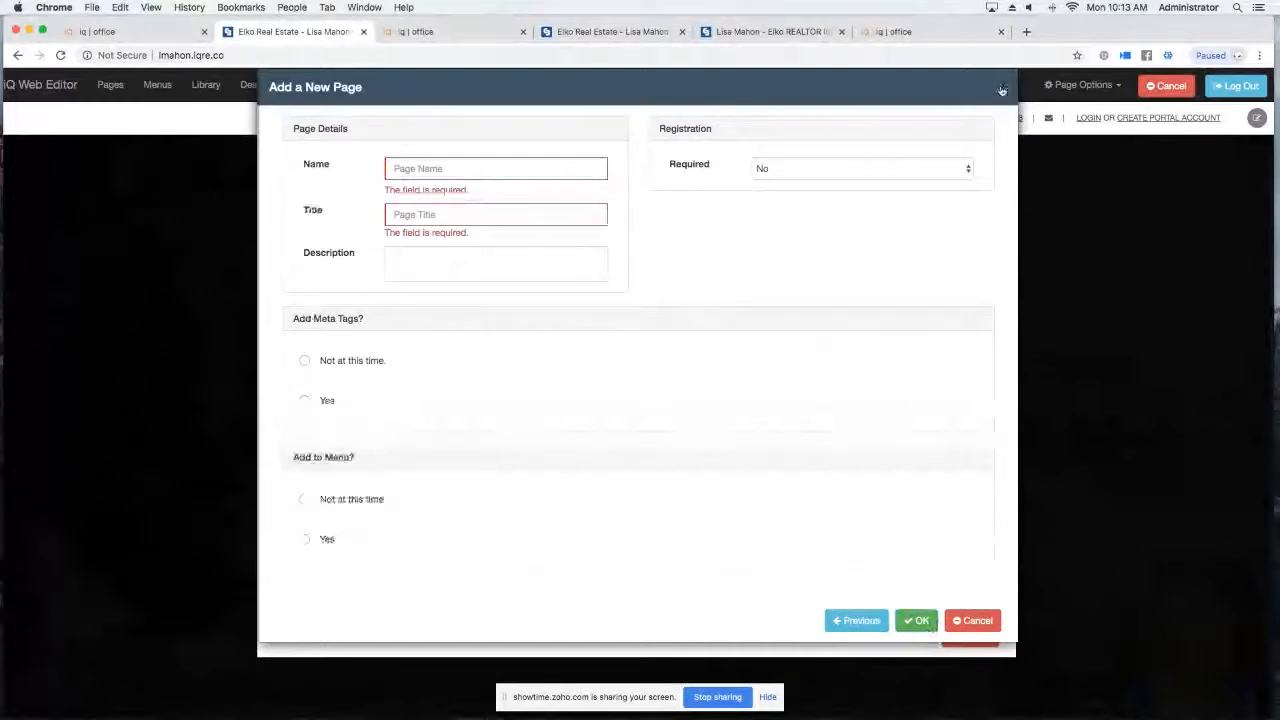
click(1002, 90)
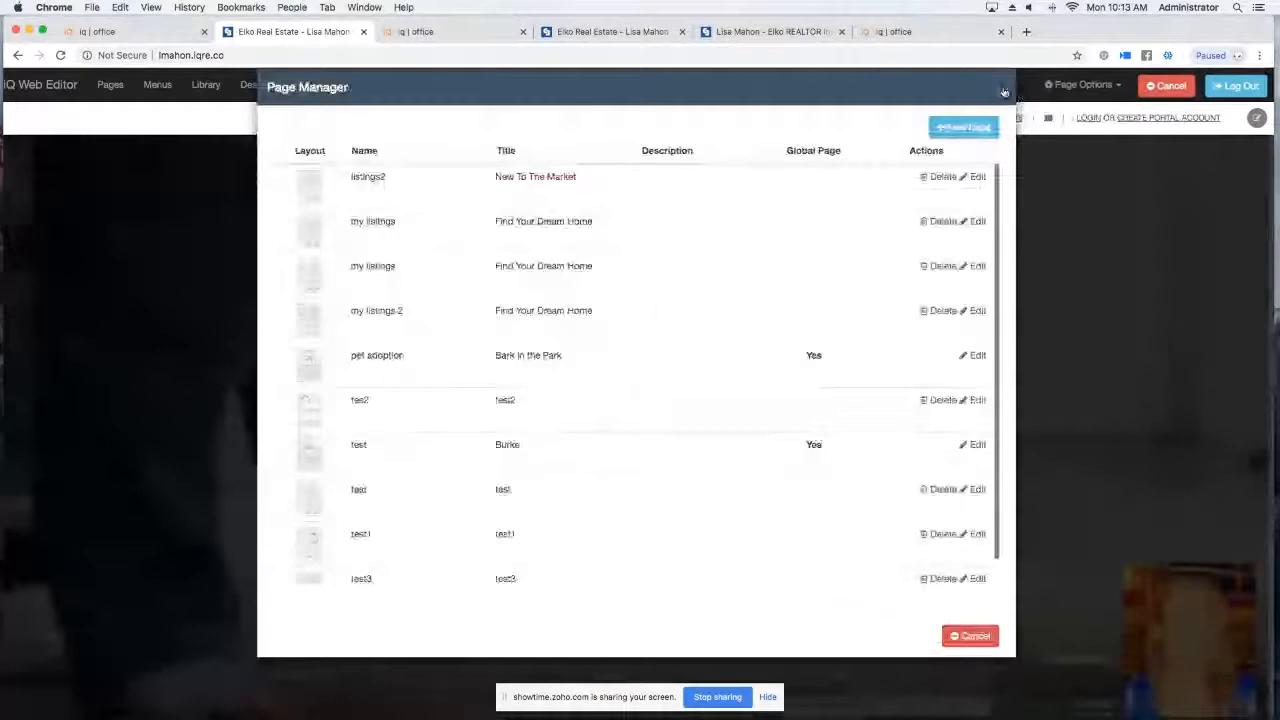
click(1004, 91)
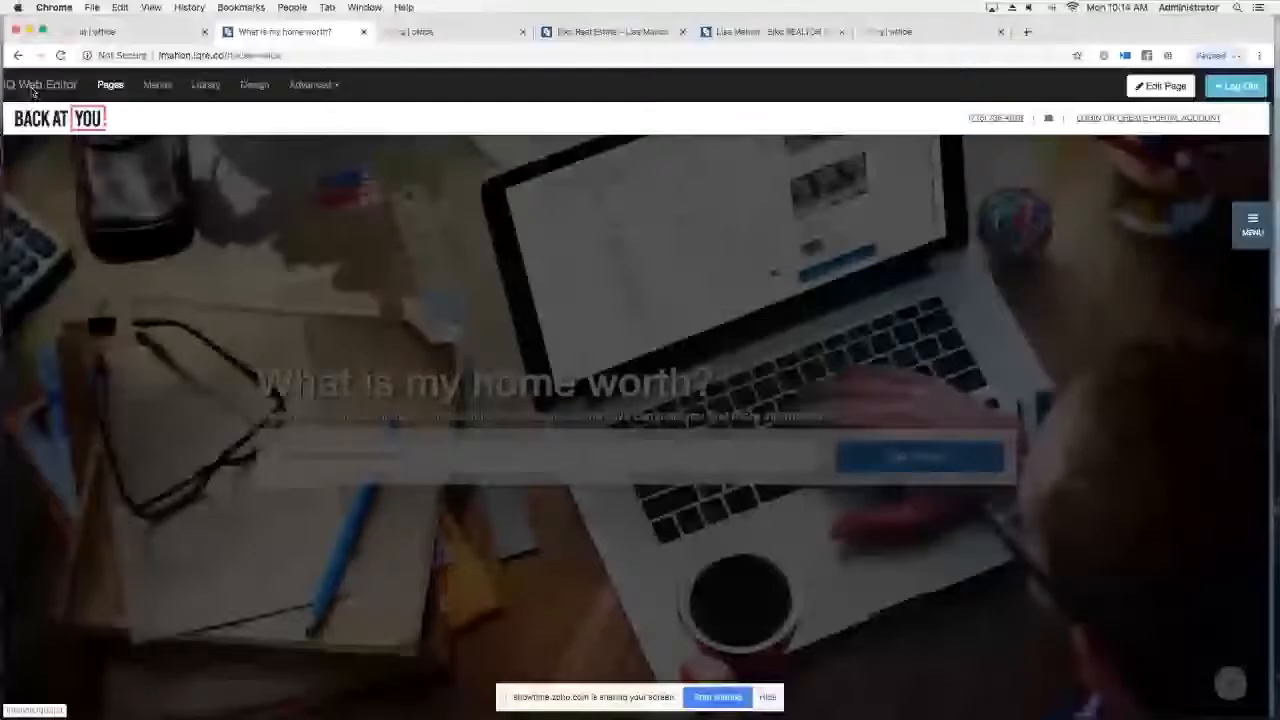
Return to the site home page, then open iQ Office from the footer's iq | office login link.
click(33, 91)
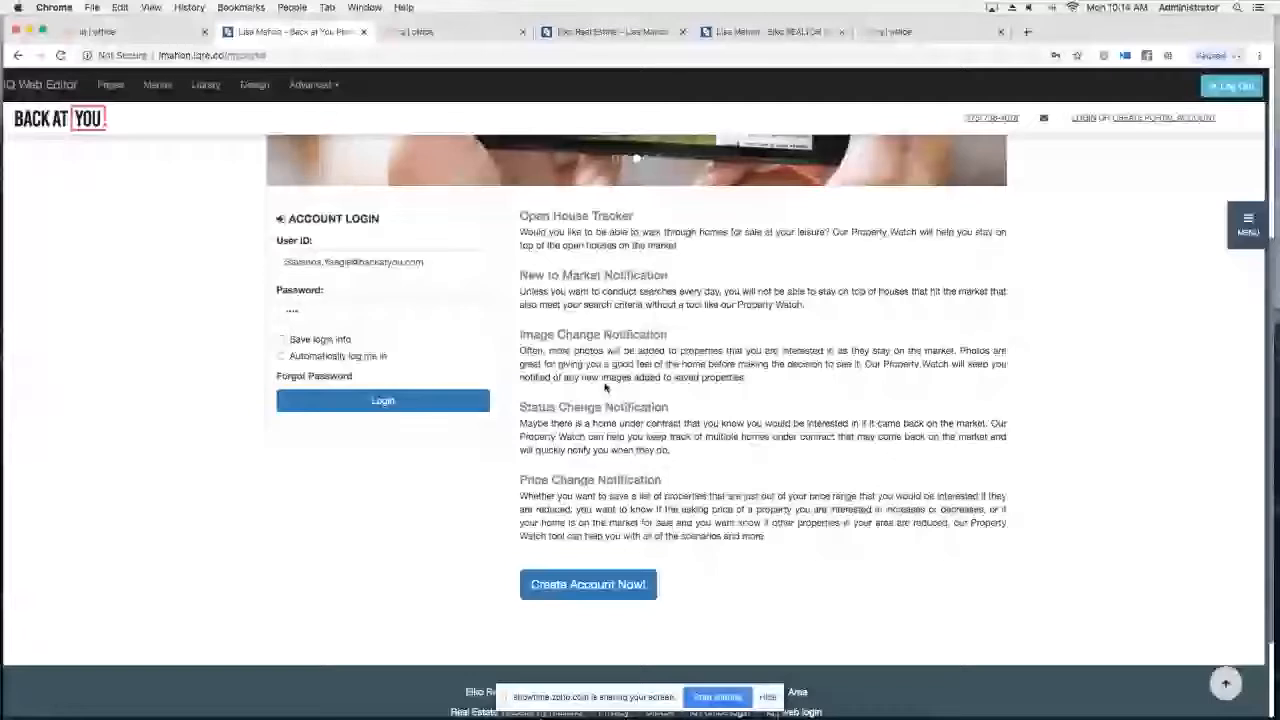
click(470, 690)
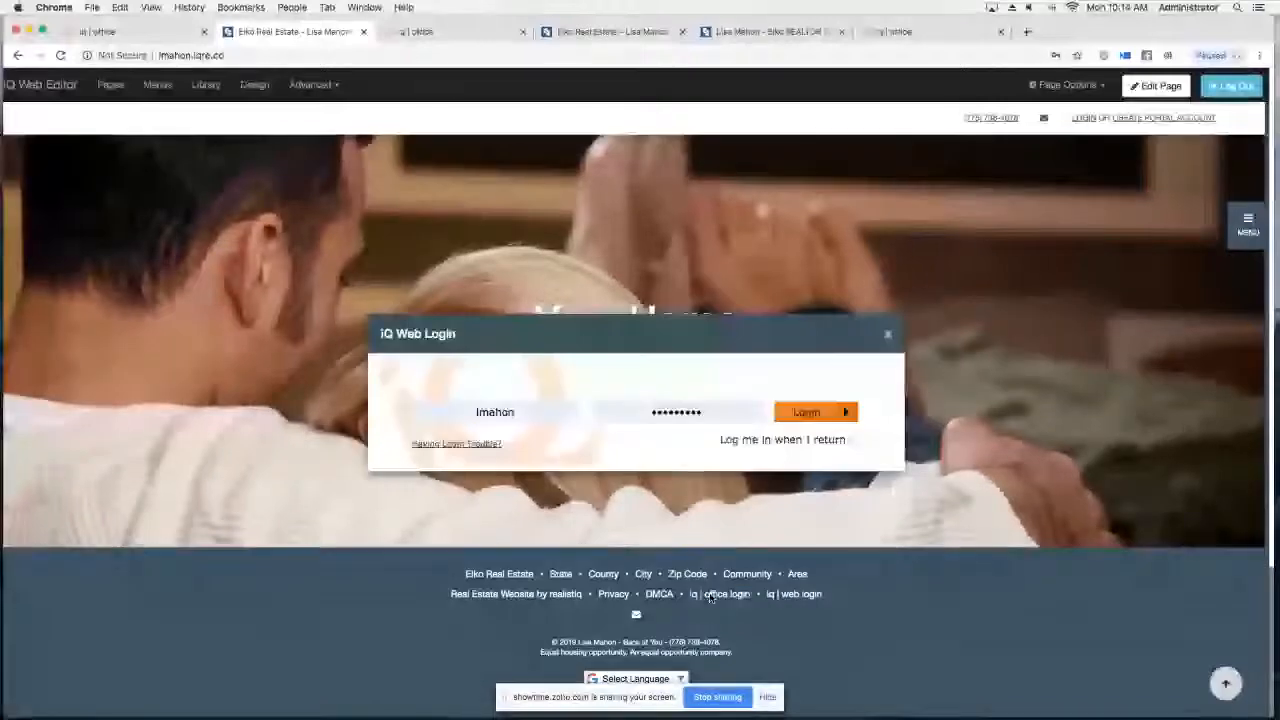
click(710, 596)
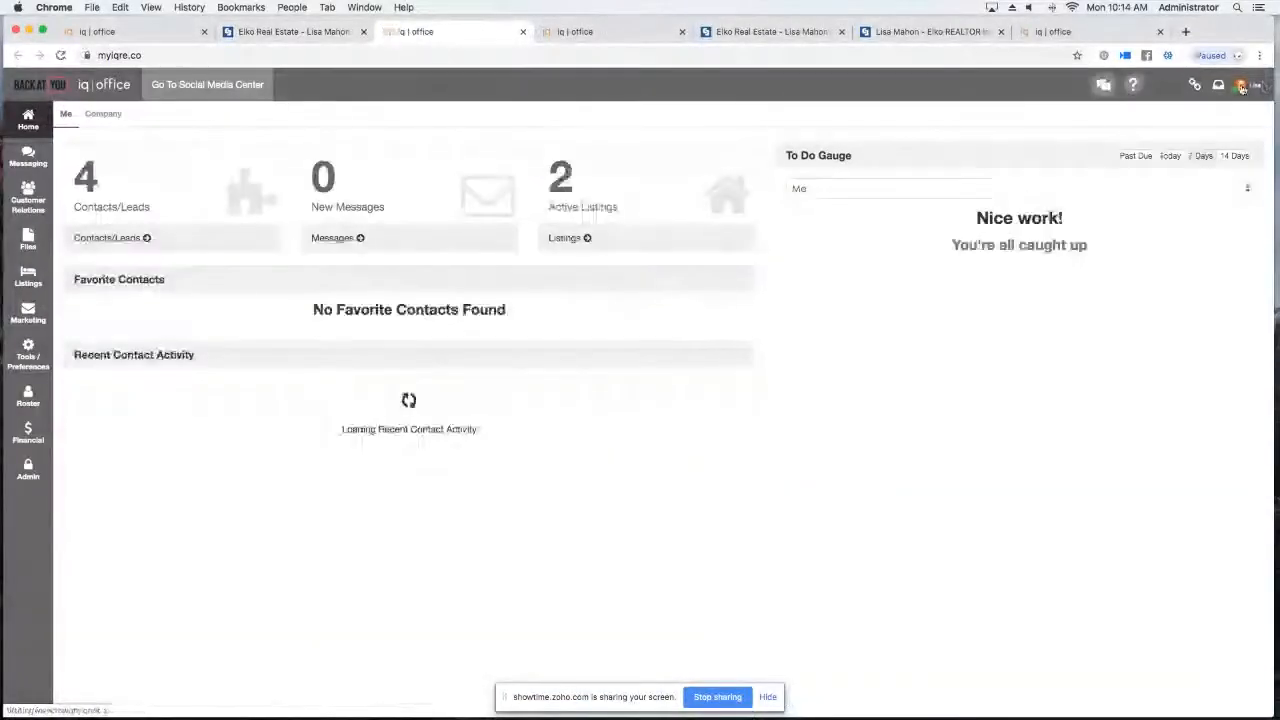
Open the agent's Profile from the avatar menu, scroll Details, then view the Preferences tab settings.
click(1241, 86)
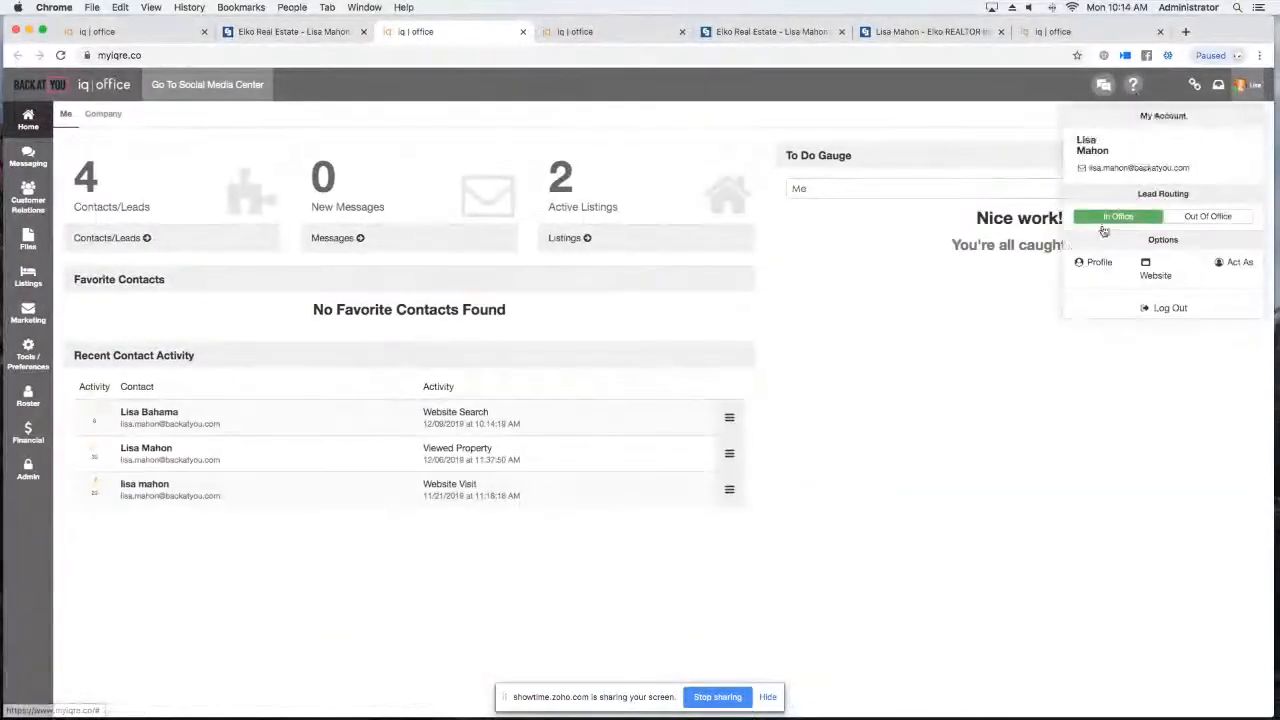
click(1102, 258)
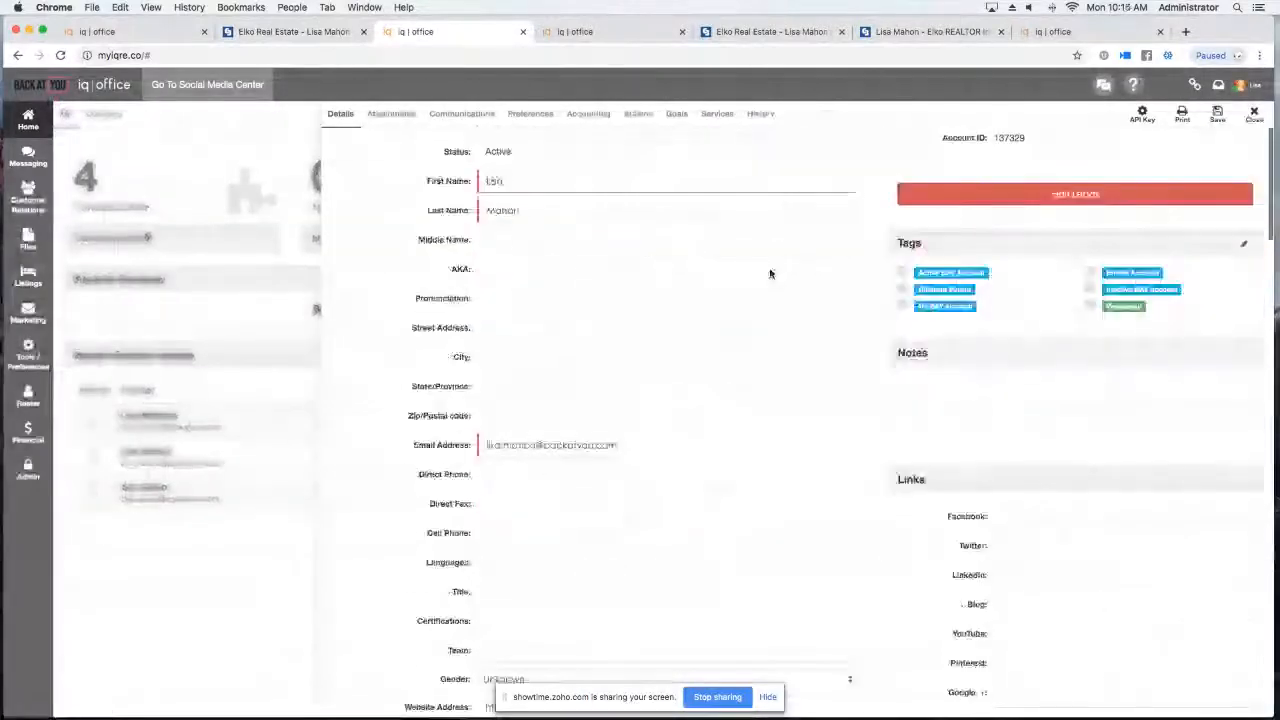
scroll(770, 273, down, 10)
scroll(767, 292, down, 10)
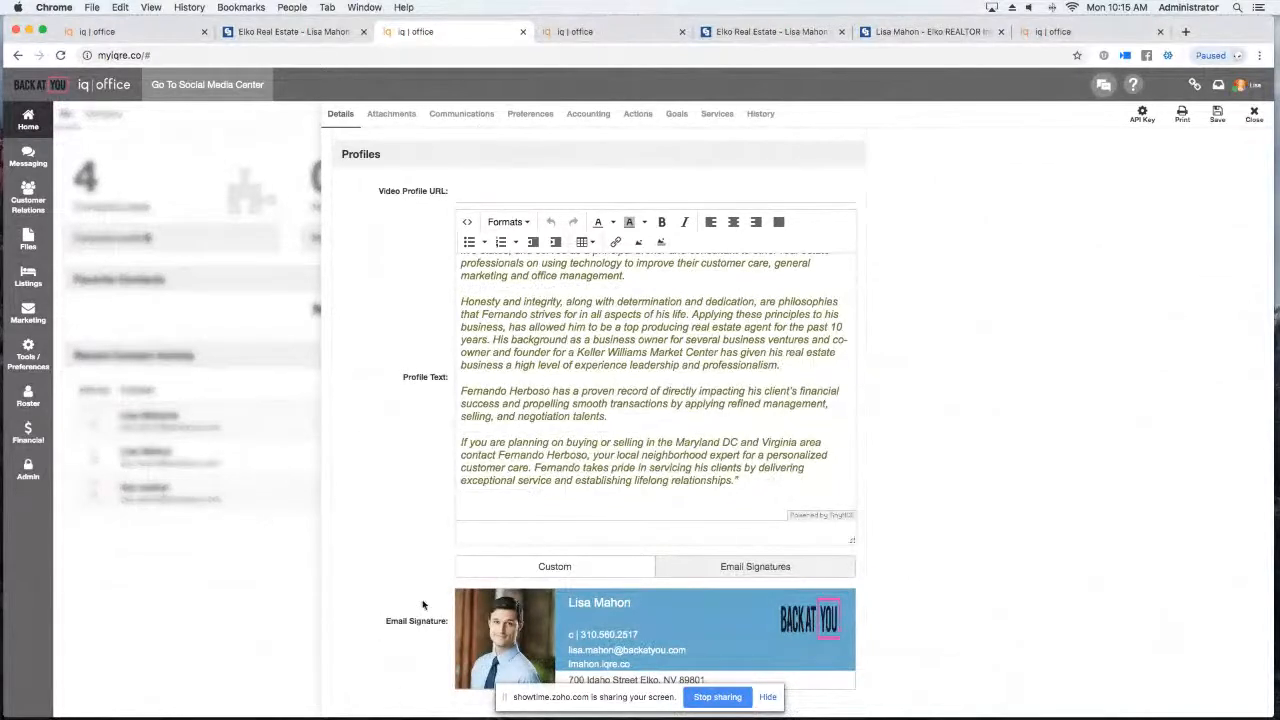
click(530, 114)
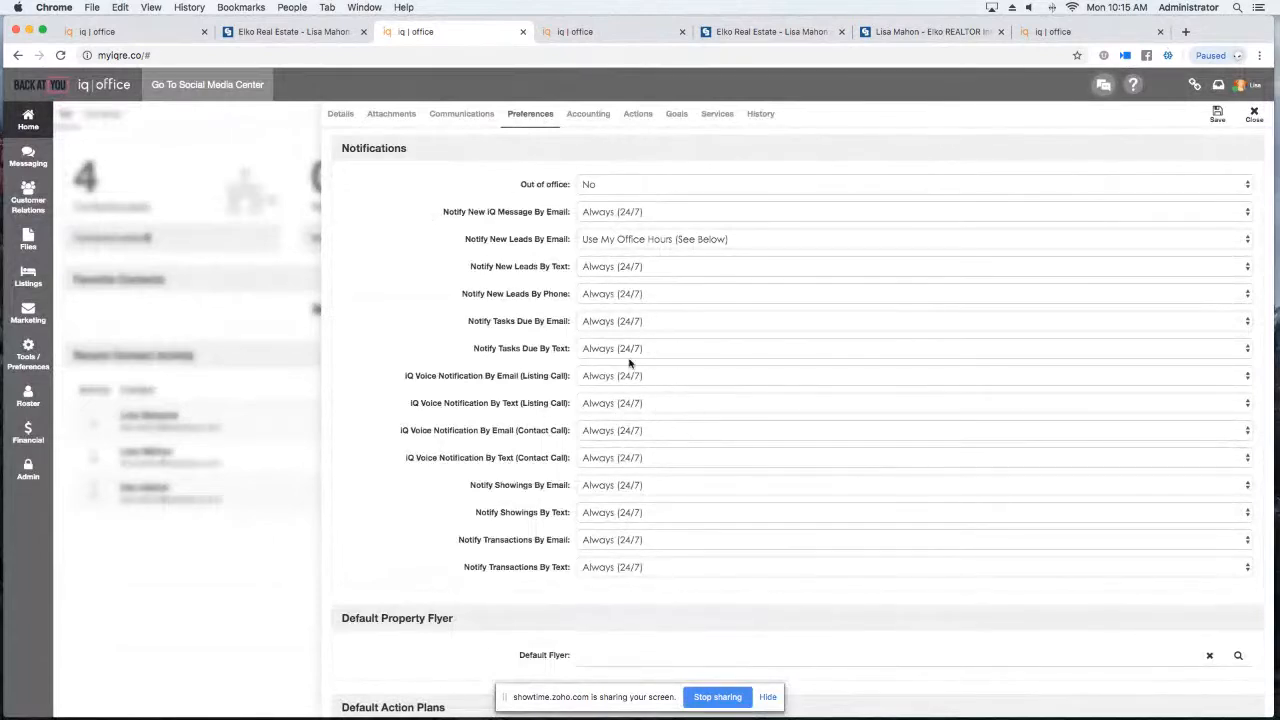
scroll(556, 517, down, 5)
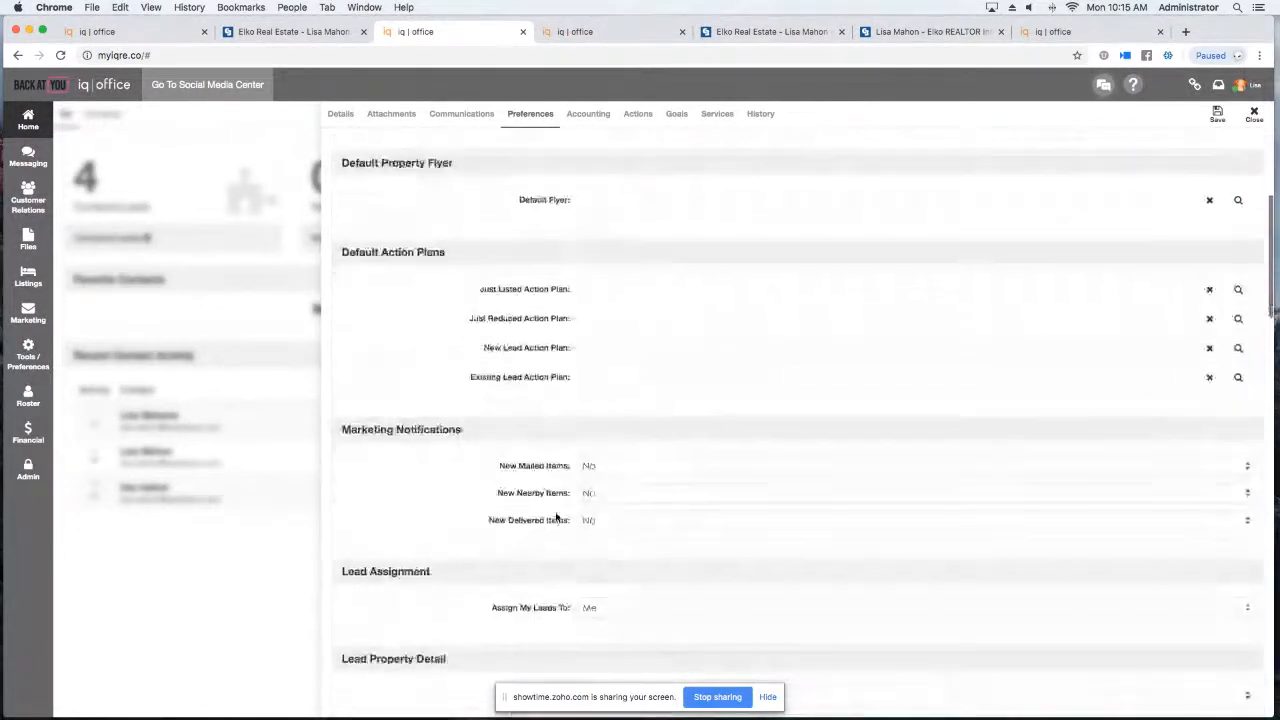